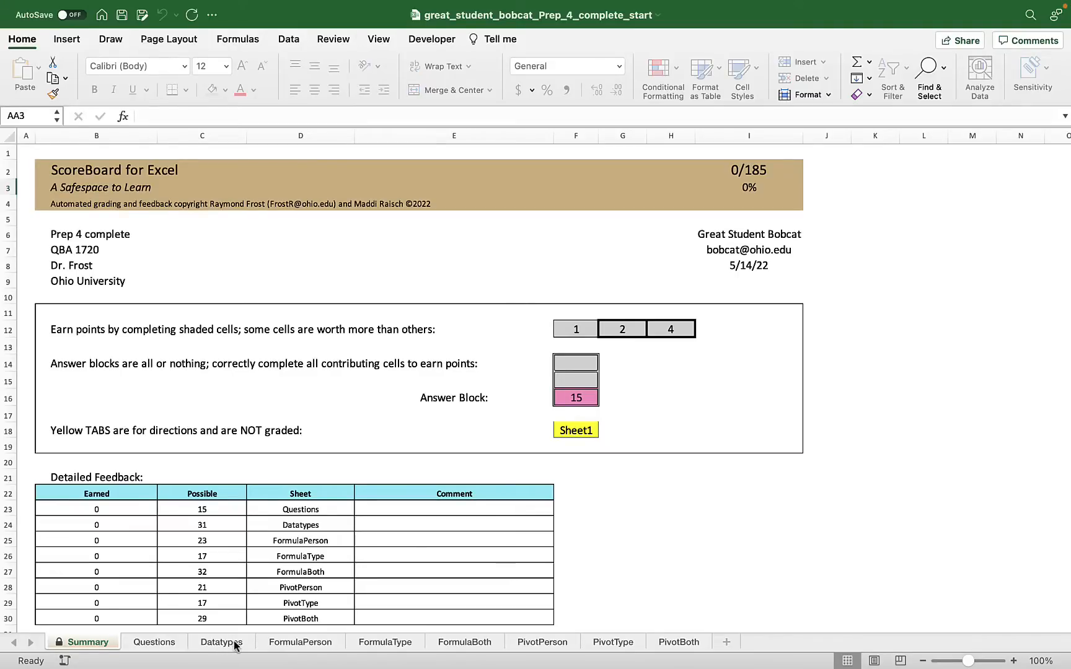
# Step: On the Datatypes sheet, classify the Salesperson, Vehicle ID and Vehicle Type variables as Qualitative
pyautogui.click(229, 645)
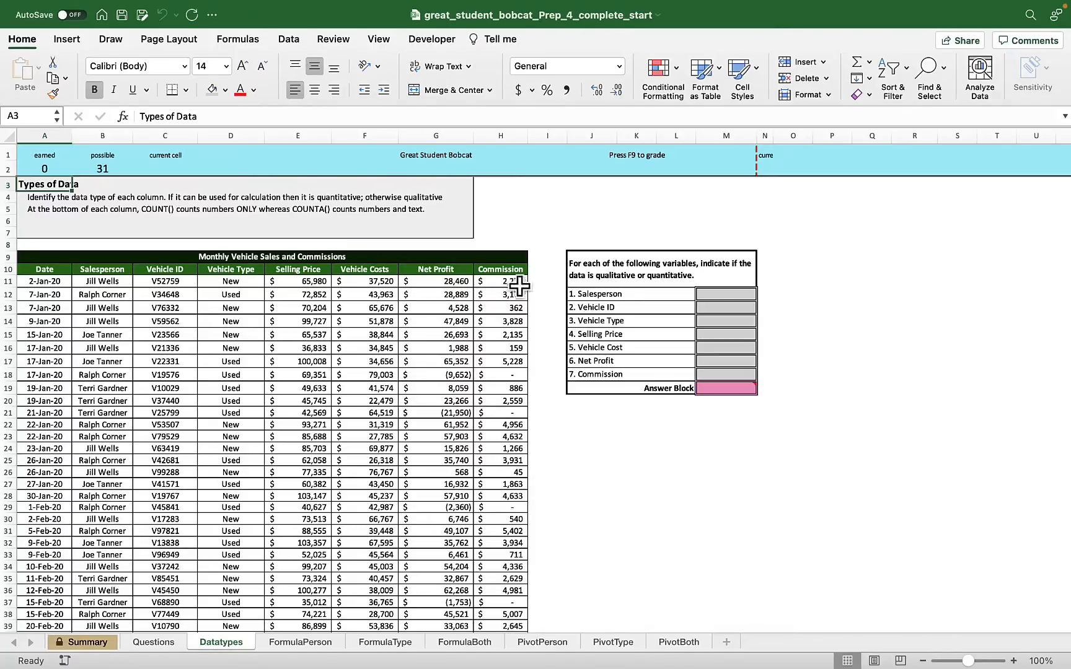
pyautogui.click(715, 295)
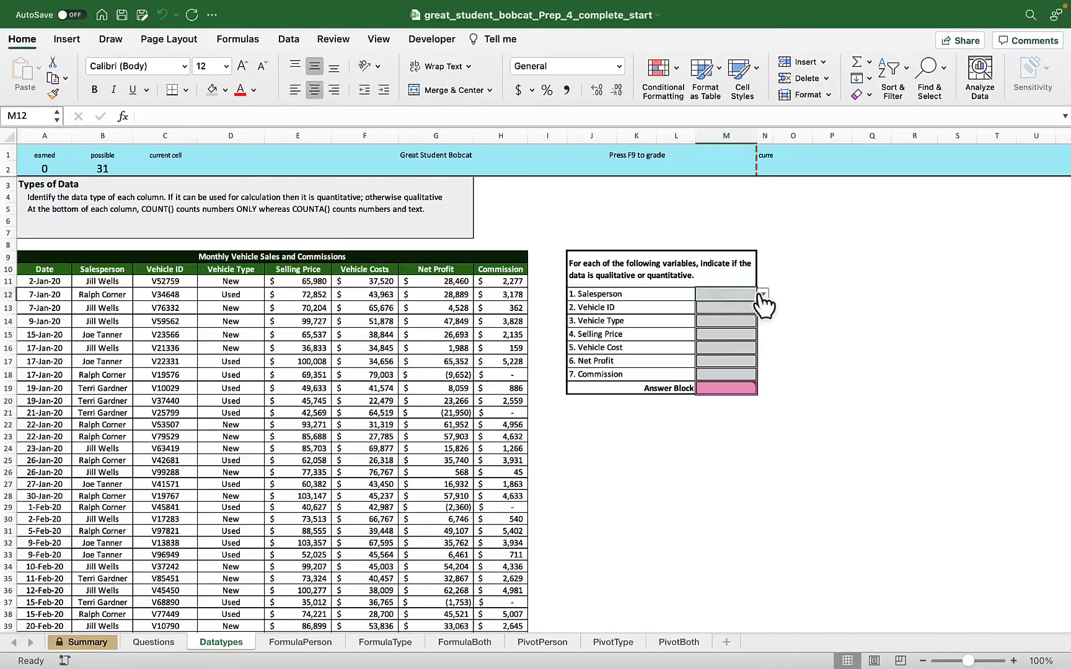
pyautogui.click(764, 296)
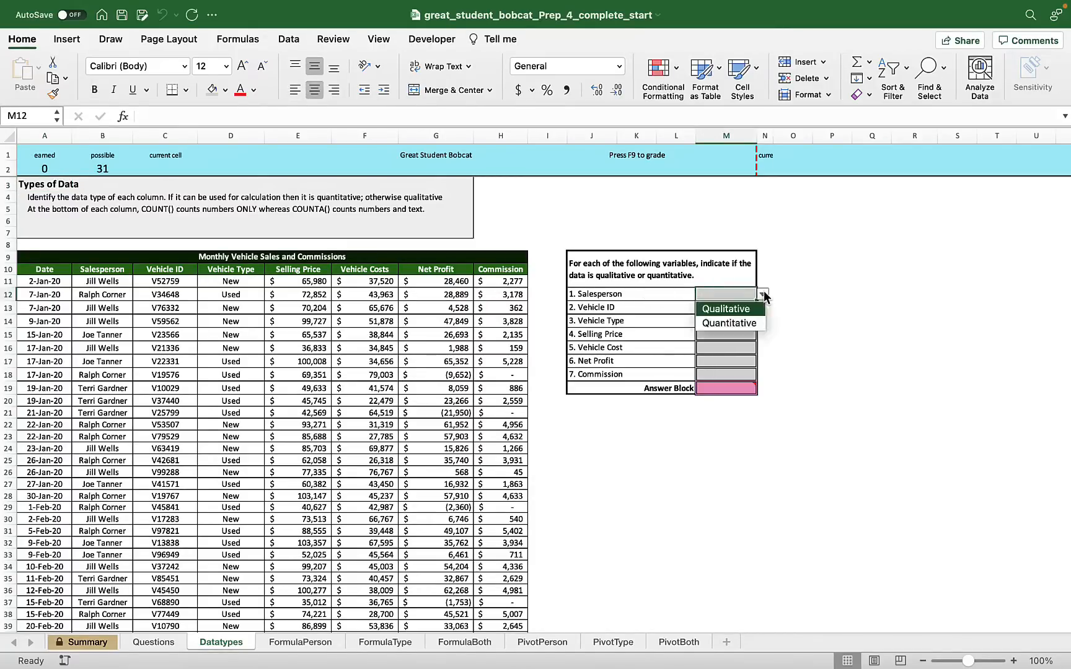
pyautogui.click(722, 308)
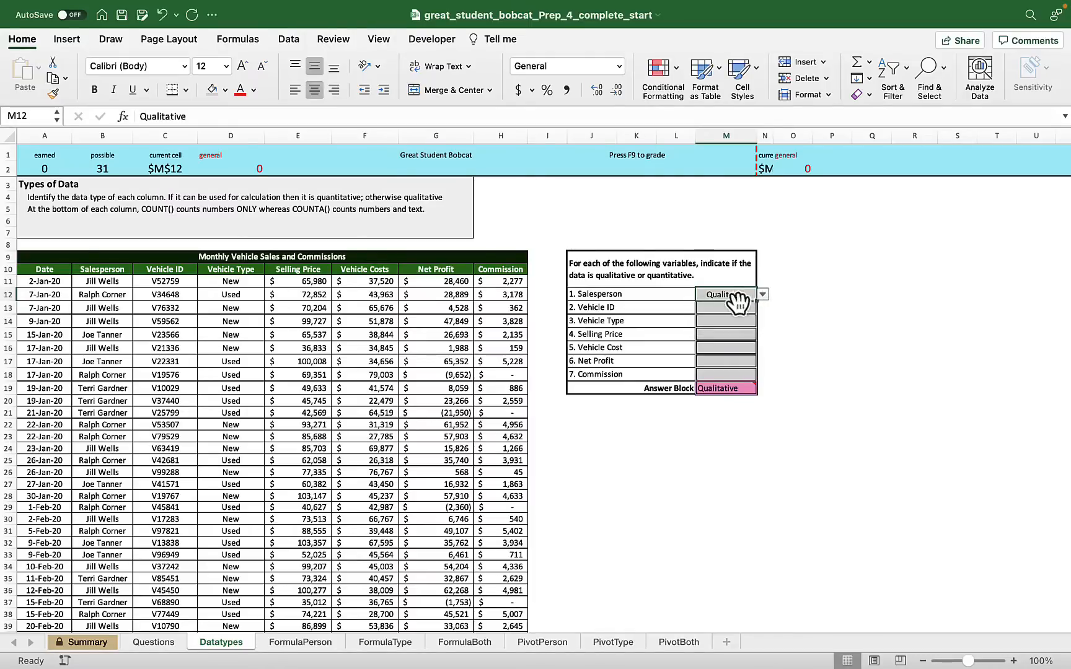
pyautogui.click(726, 308)
pyautogui.click(764, 307)
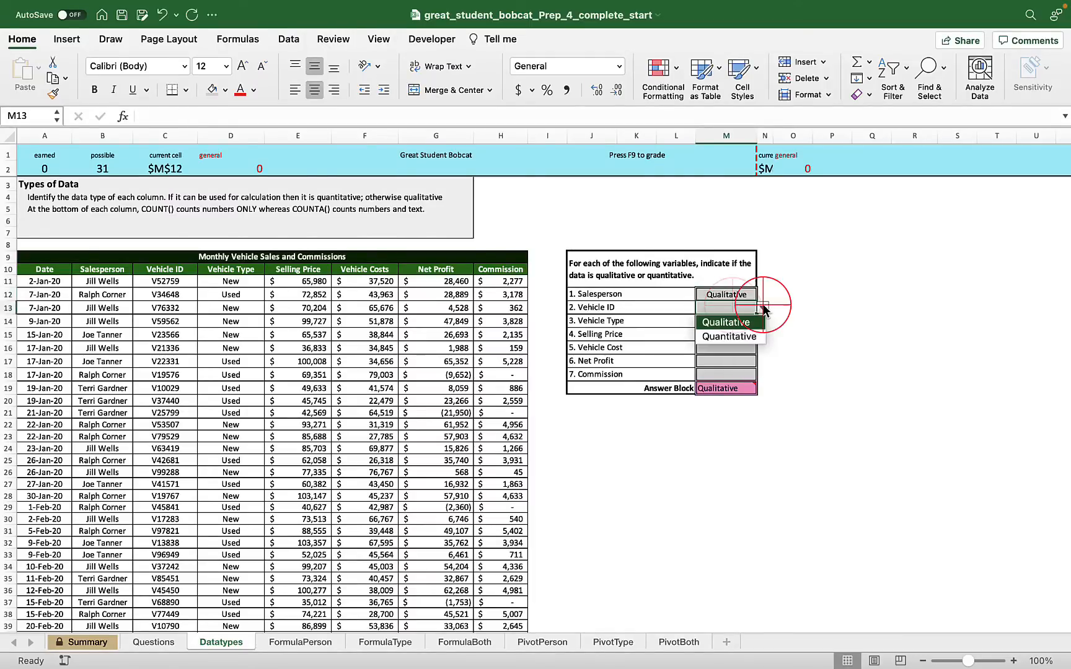
pyautogui.click(726, 322)
pyautogui.press('Return')
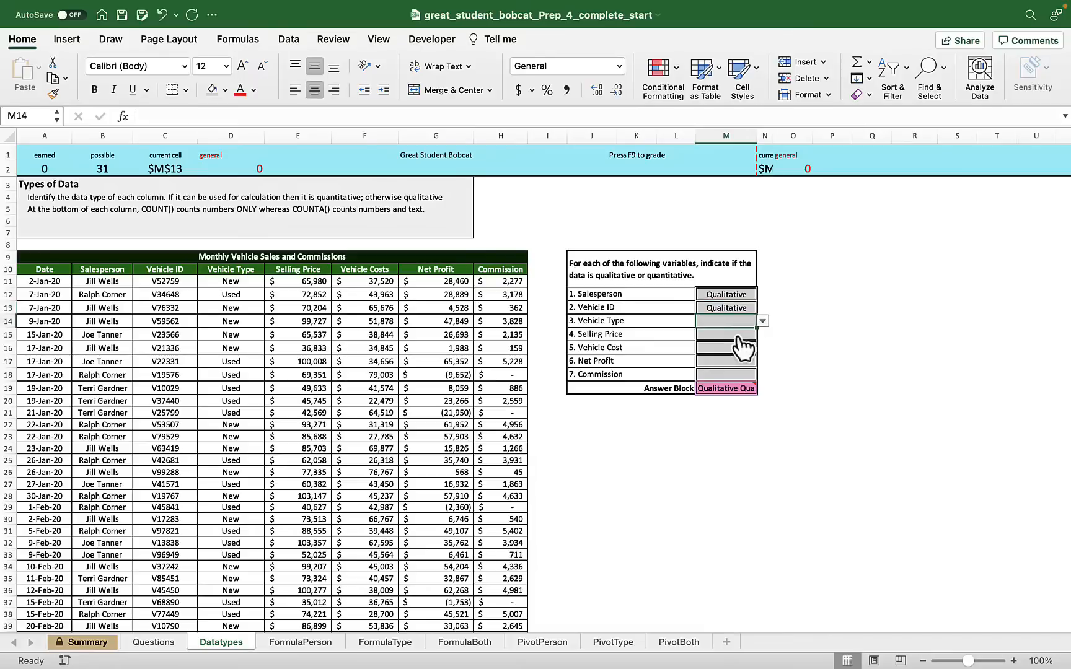
pyautogui.click(763, 321)
pyautogui.click(727, 335)
# Step: Classify the Selling Price, Vehicle Cost, Net Profit and Commission variables as Quantitative
pyautogui.click(737, 335)
pyautogui.click(763, 334)
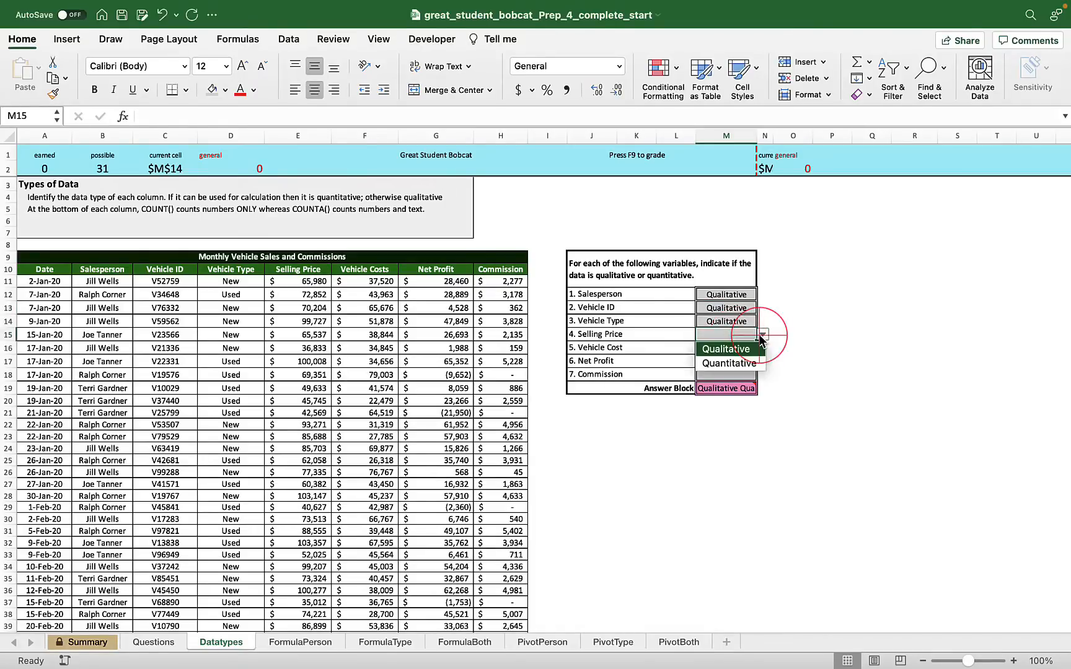
pyautogui.click(749, 365)
pyautogui.press('Return')
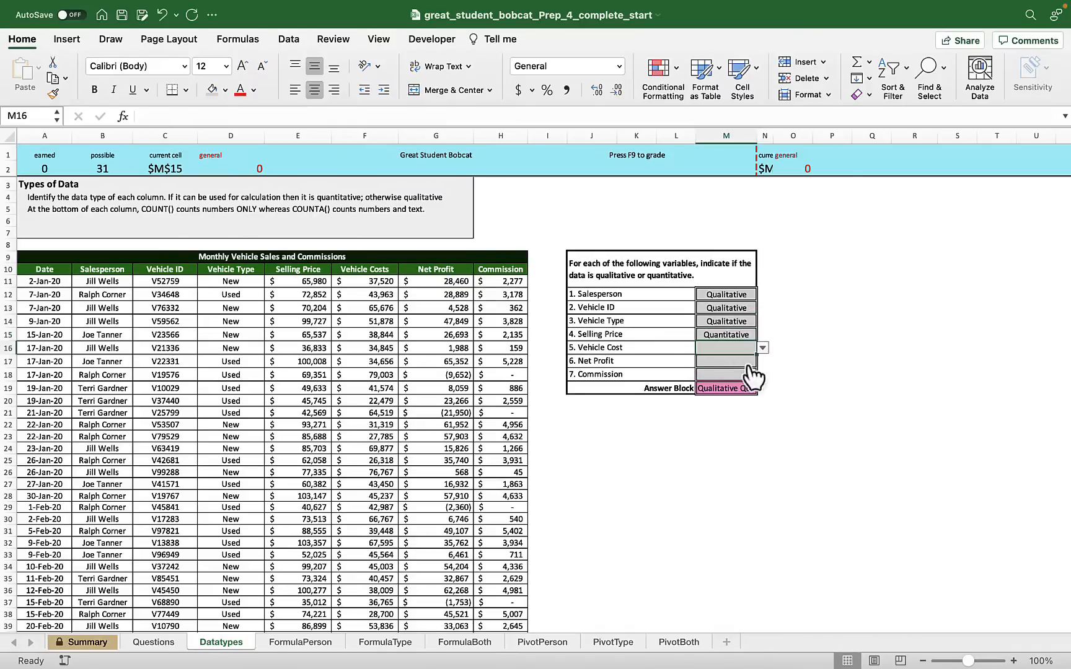
pyautogui.click(762, 347)
pyautogui.click(747, 374)
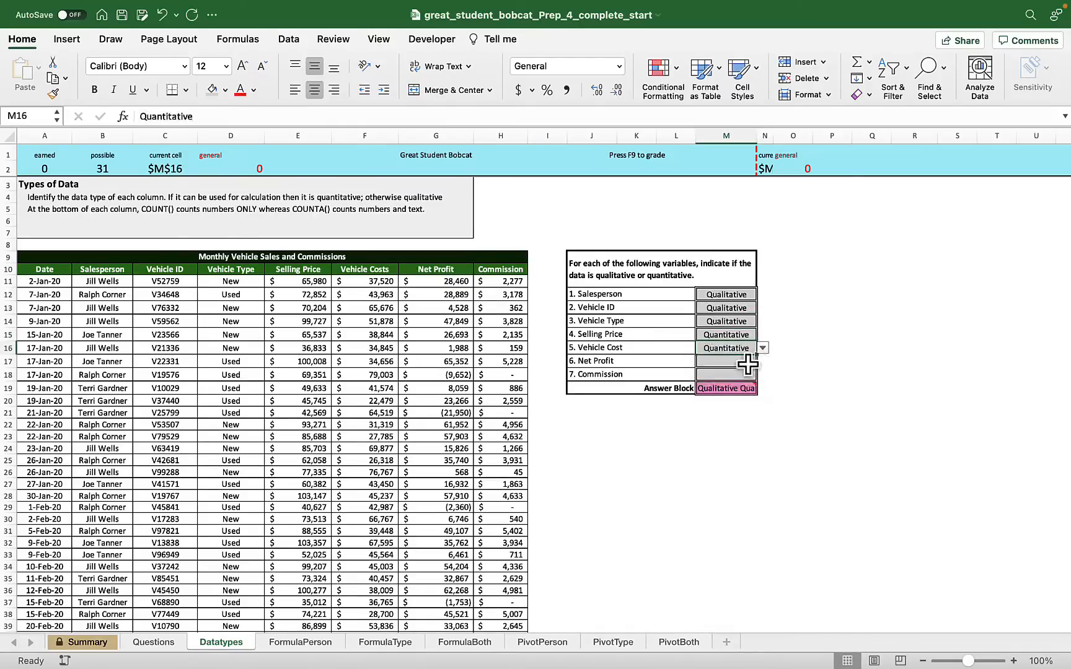
pyautogui.click(747, 366)
pyautogui.click(762, 360)
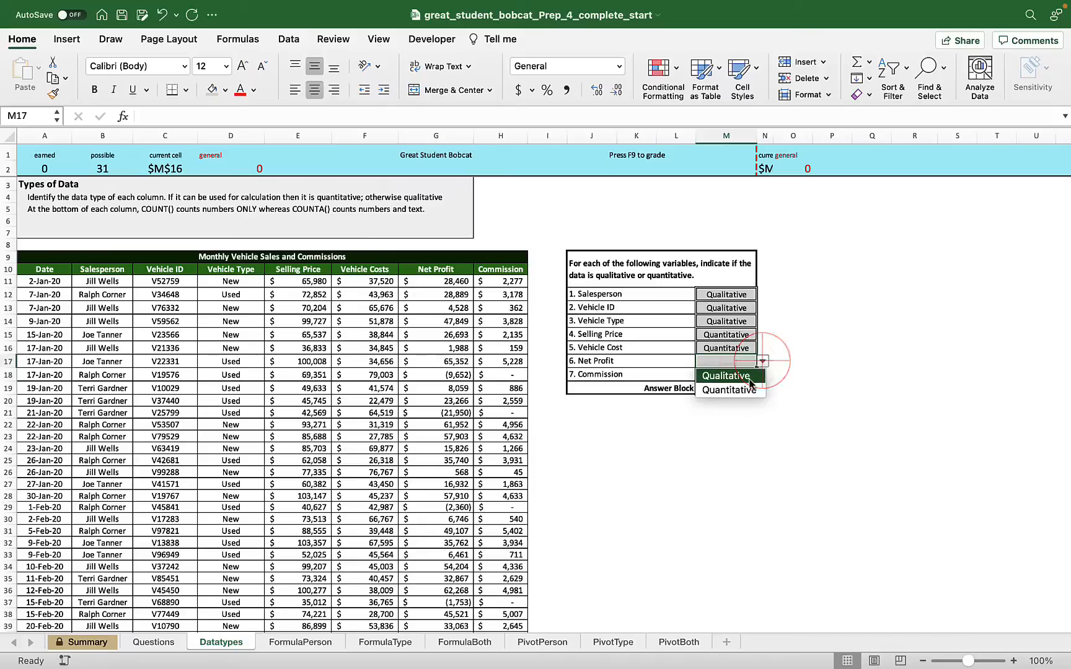
pyautogui.click(733, 389)
pyautogui.click(748, 375)
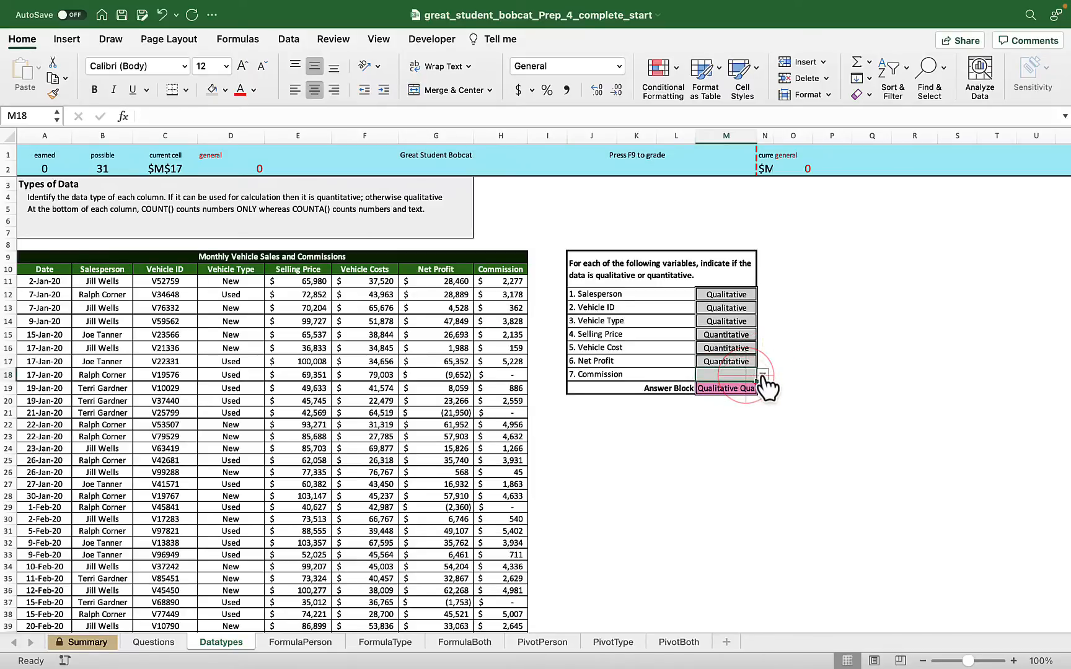
pyautogui.click(763, 374)
pyautogui.click(741, 402)
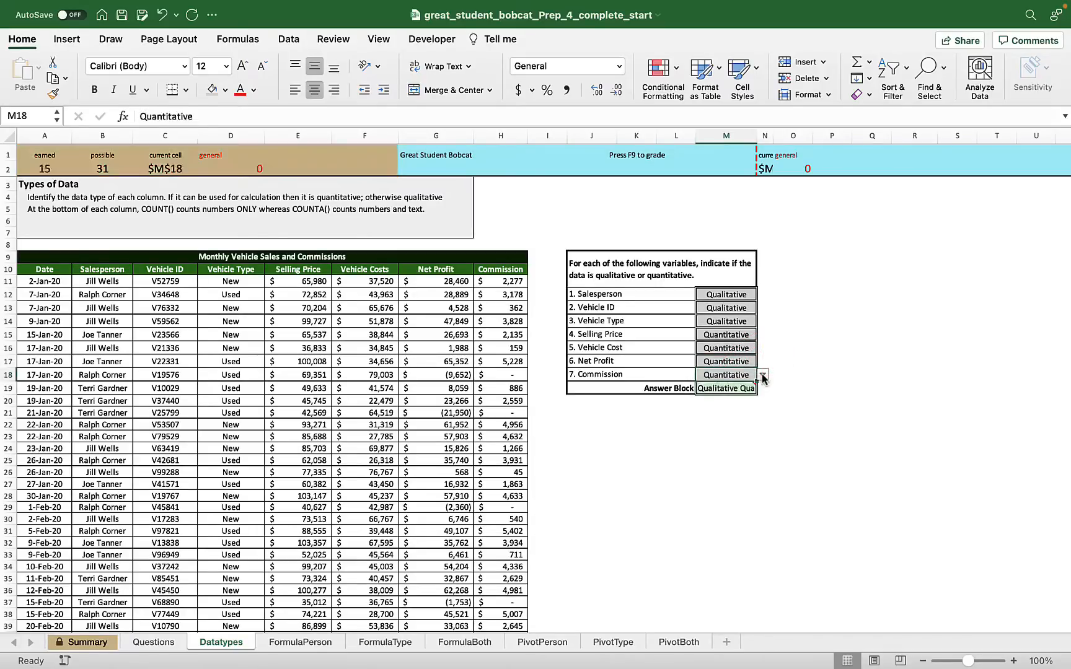
# Step: Enter a COUNT formula over the Date column's range A11:A79 in cell A81 below the sales table
pyautogui.scroll(-10, 619, 445)
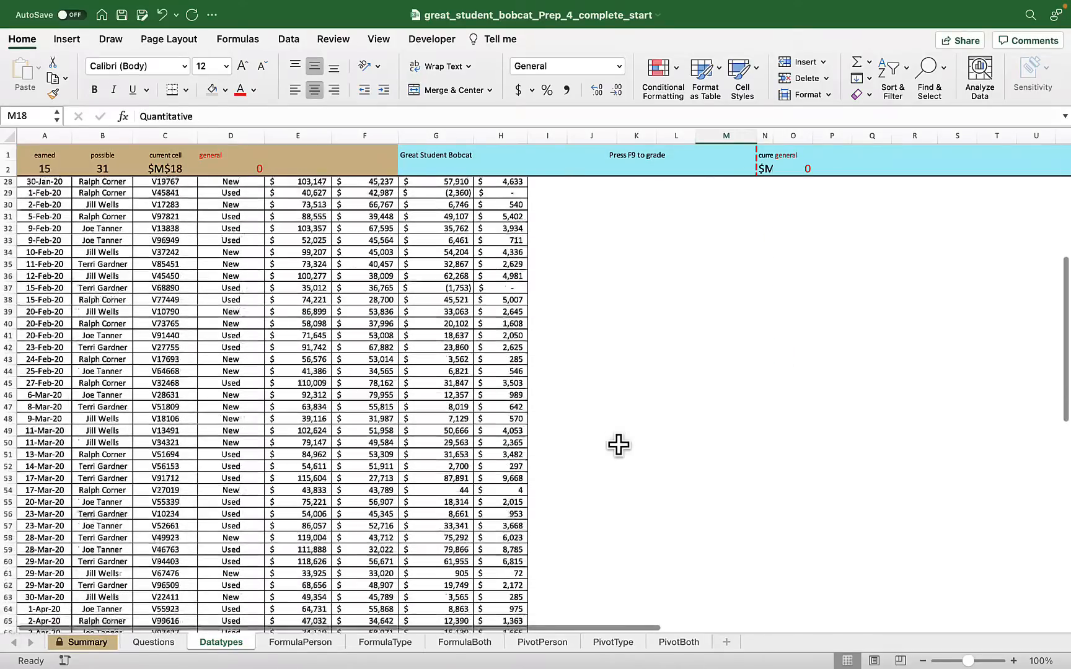
pyautogui.scroll(-10, 619, 445)
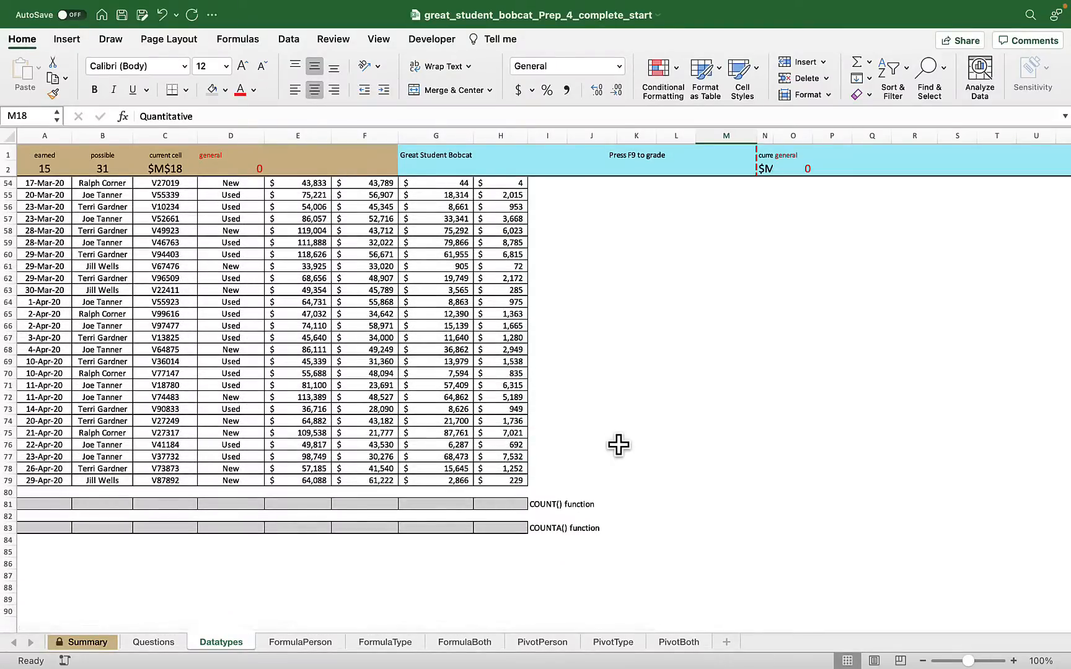
pyautogui.scroll(1, 619, 445)
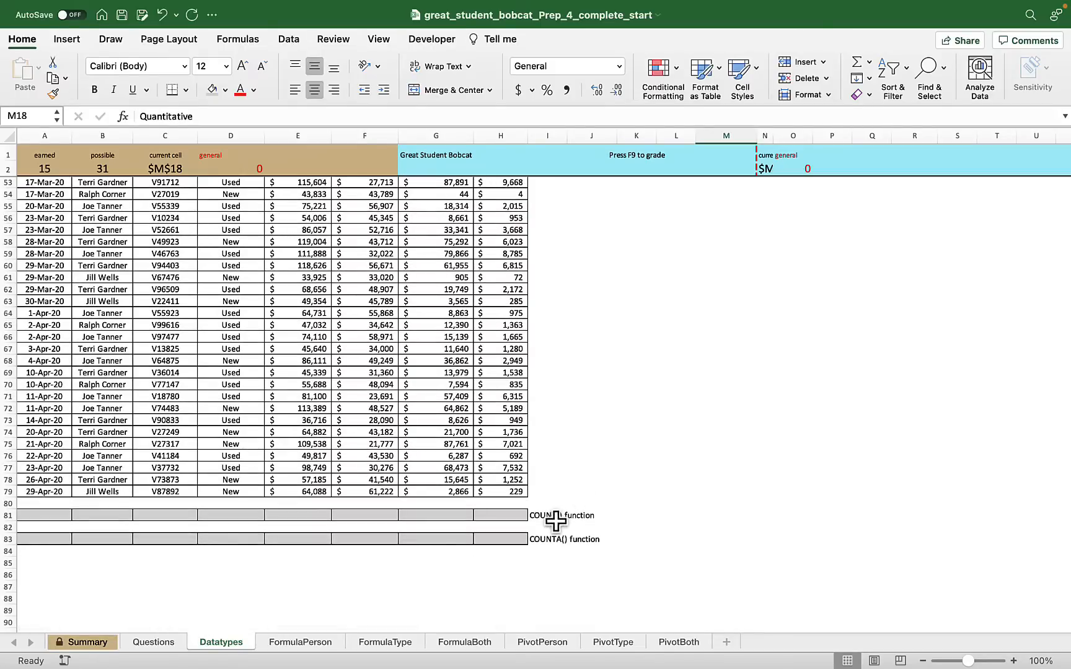
pyautogui.click(54, 519)
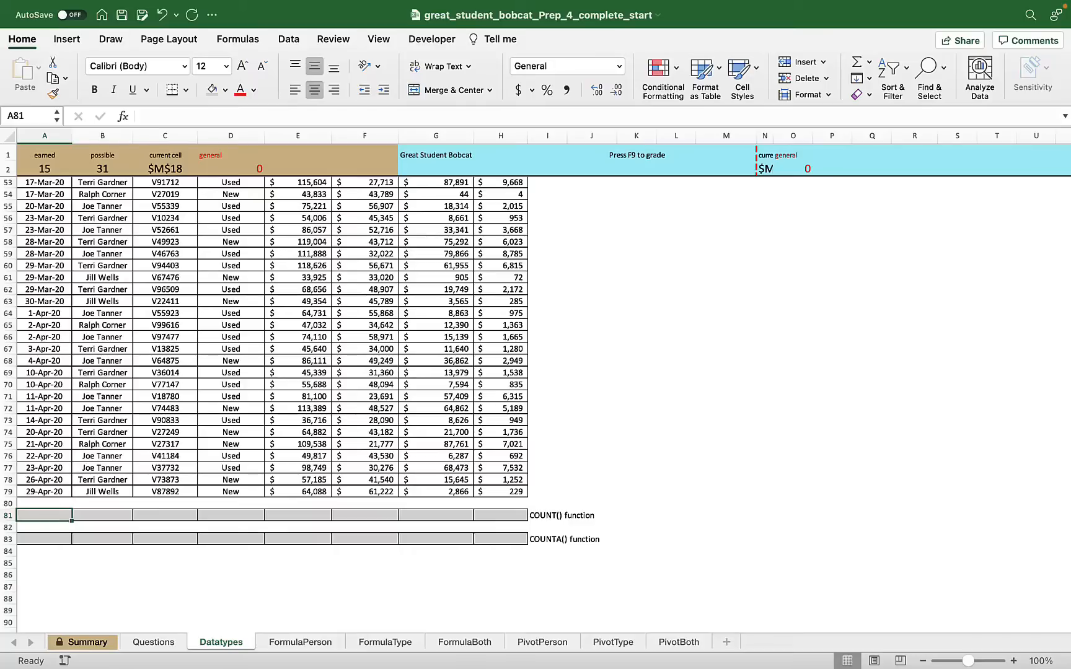
pyautogui.write('=count(')
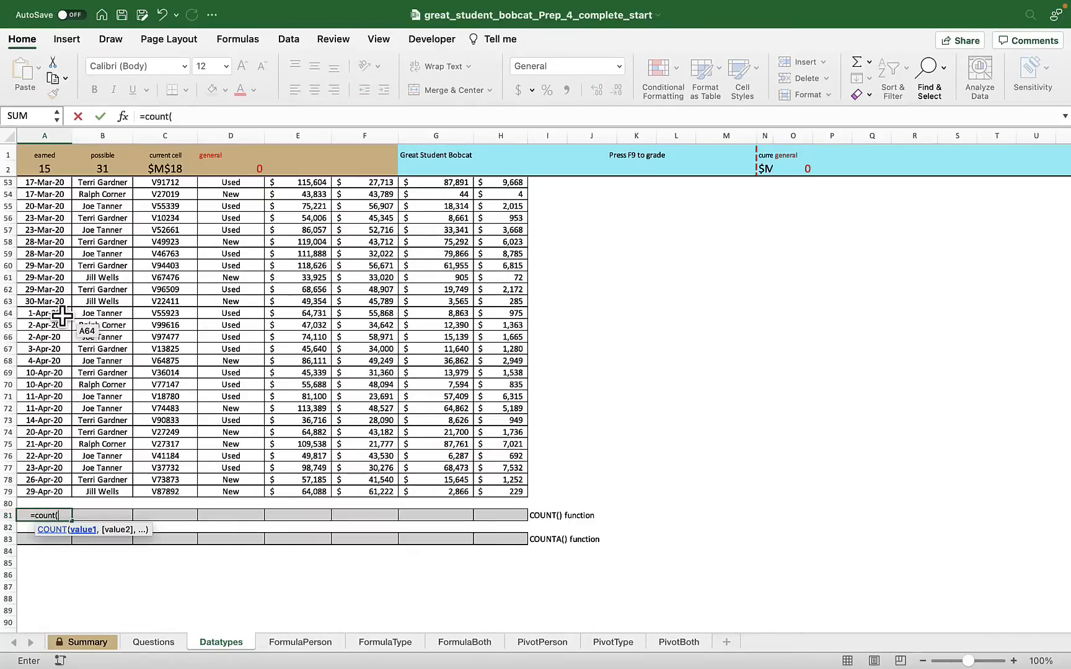
pyautogui.scroll(15, 62, 316)
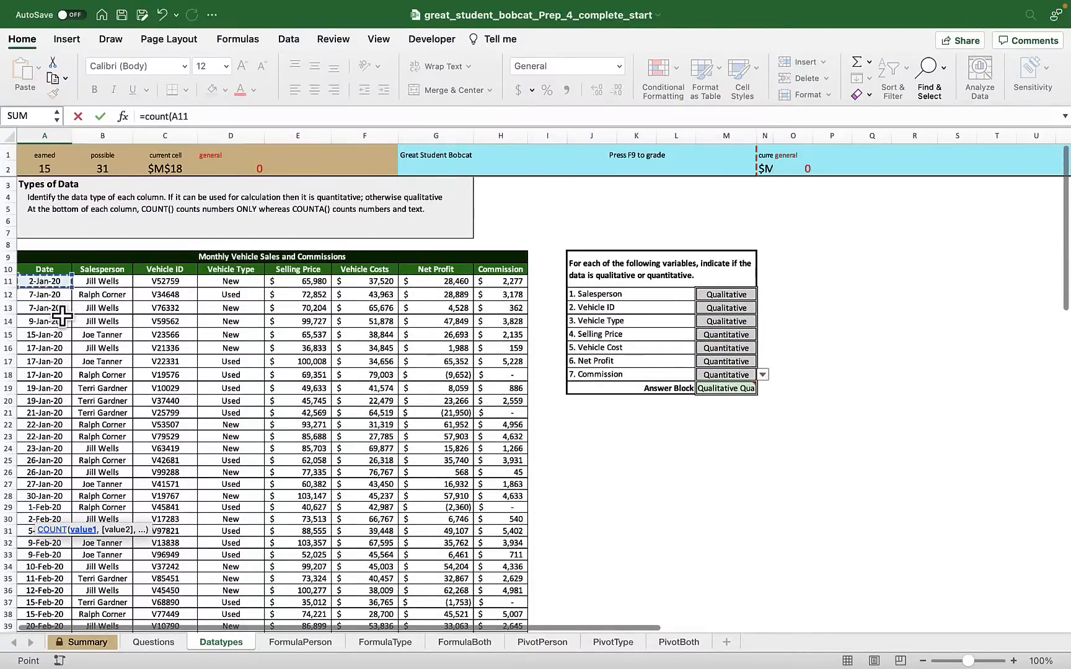
pyautogui.press('super+shift+Down')
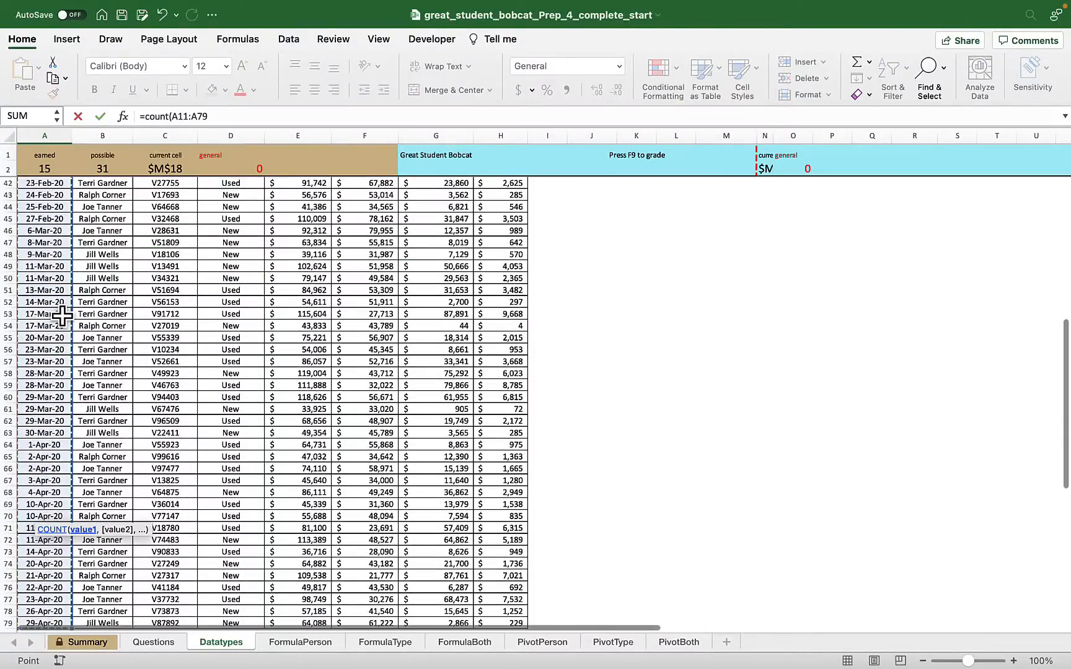
pyautogui.press('Return')
# Step: Fill the COUNT formula from A81 across the row to H81
pyautogui.scroll(-5, 112, 459)
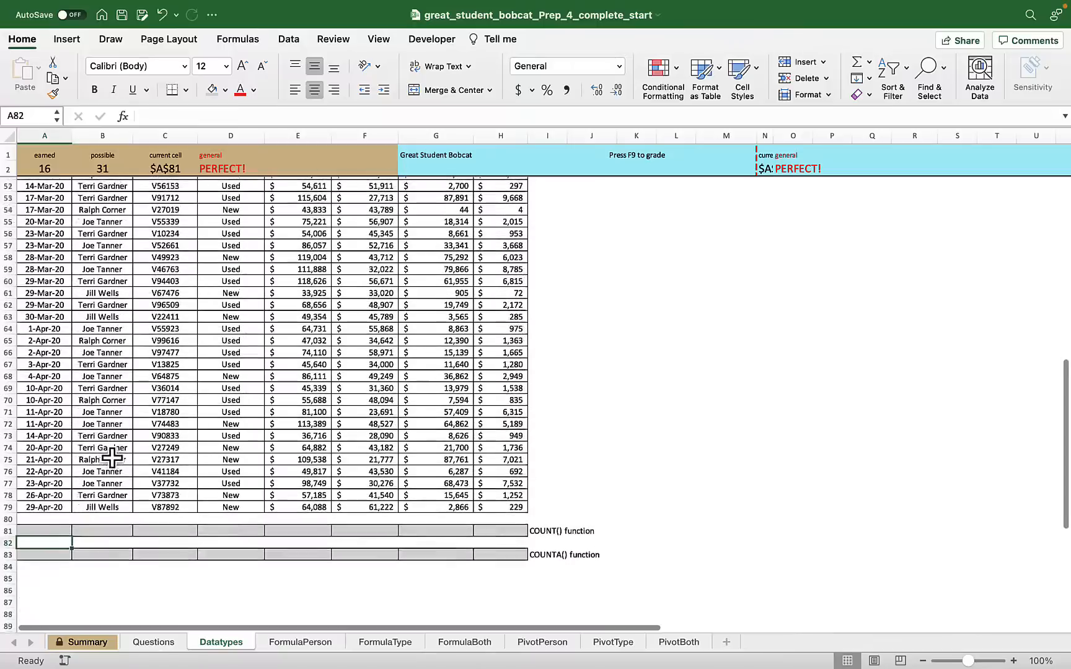
pyautogui.click(51, 496)
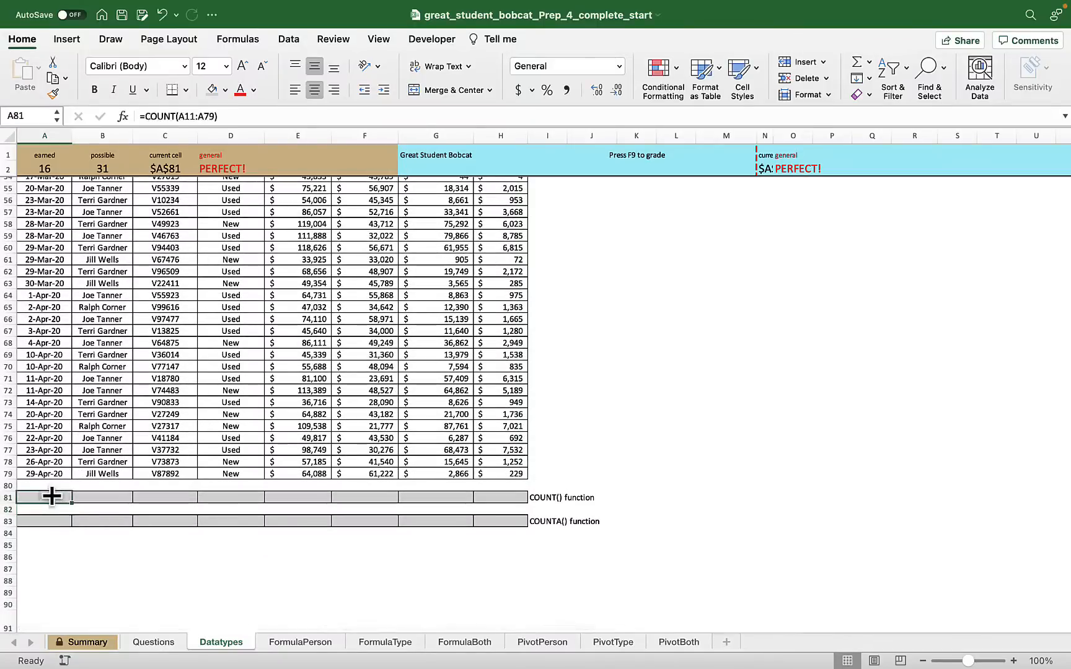
pyautogui.moveTo(70, 503); pyautogui.dragTo(519, 503)
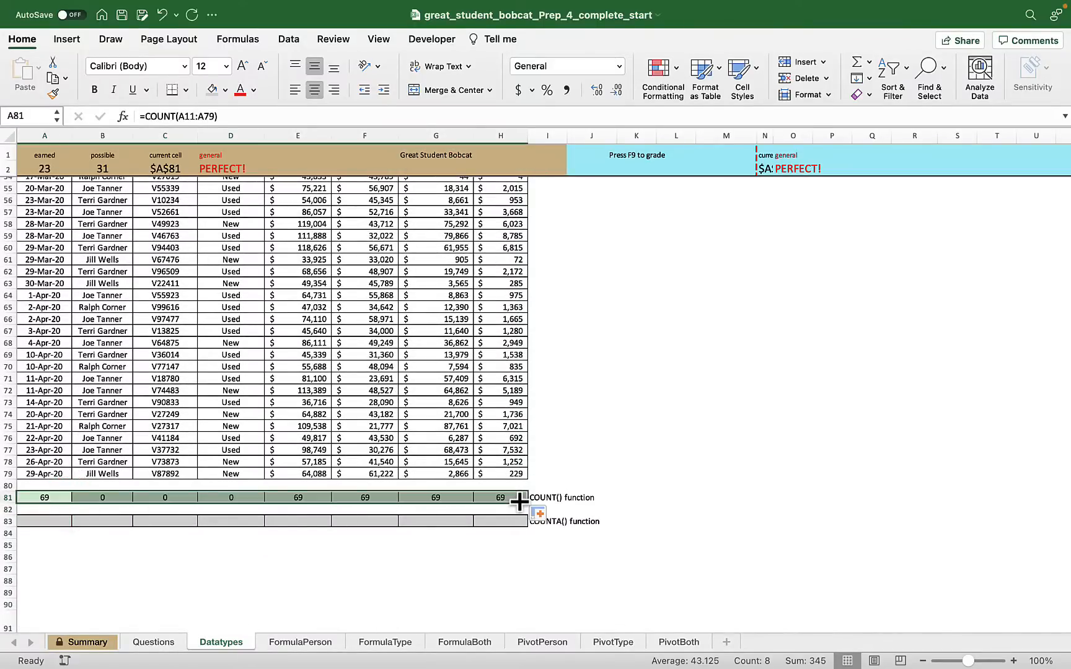
pyautogui.click(58, 497)
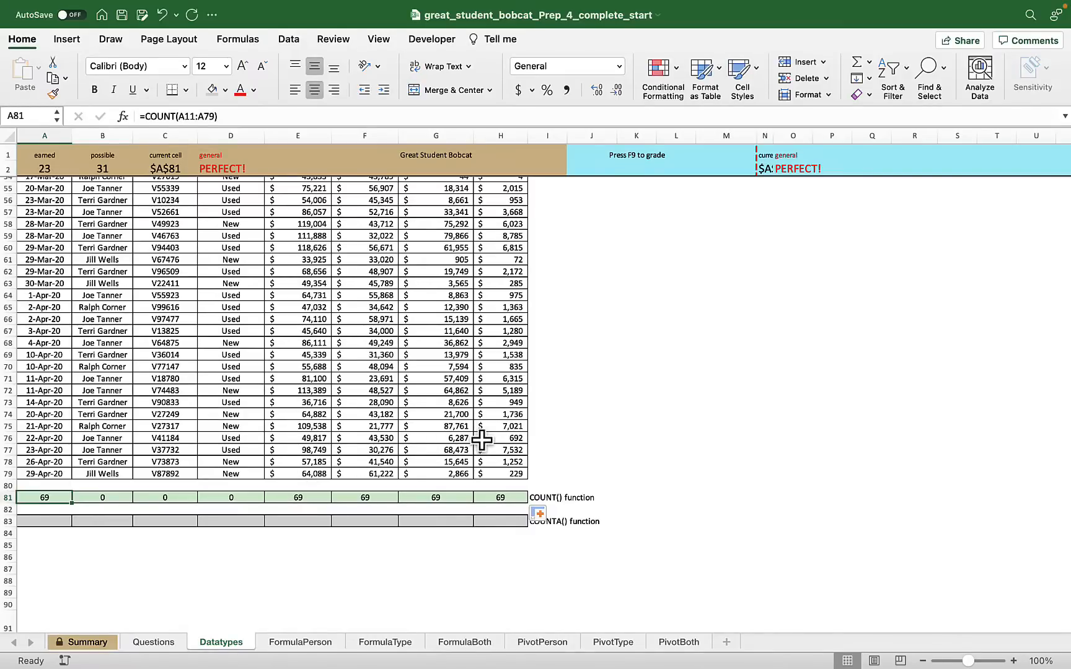
# Step: Enter a COUNTA formula over the Date column's range A11:A79 in cell A83
pyautogui.click(57, 522)
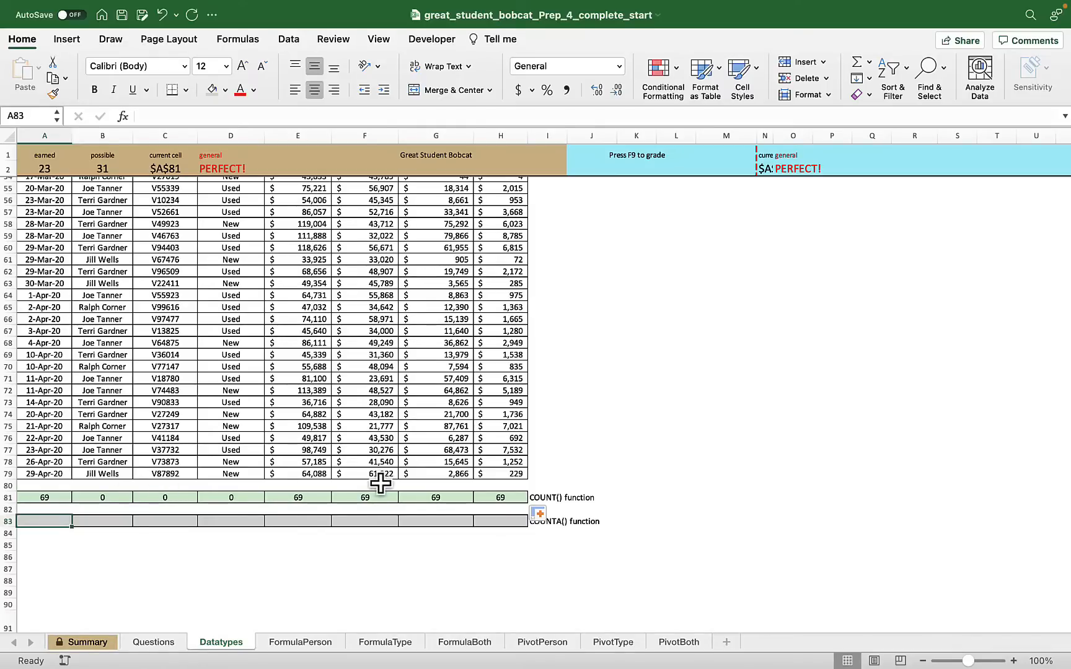
pyautogui.write('=cou')
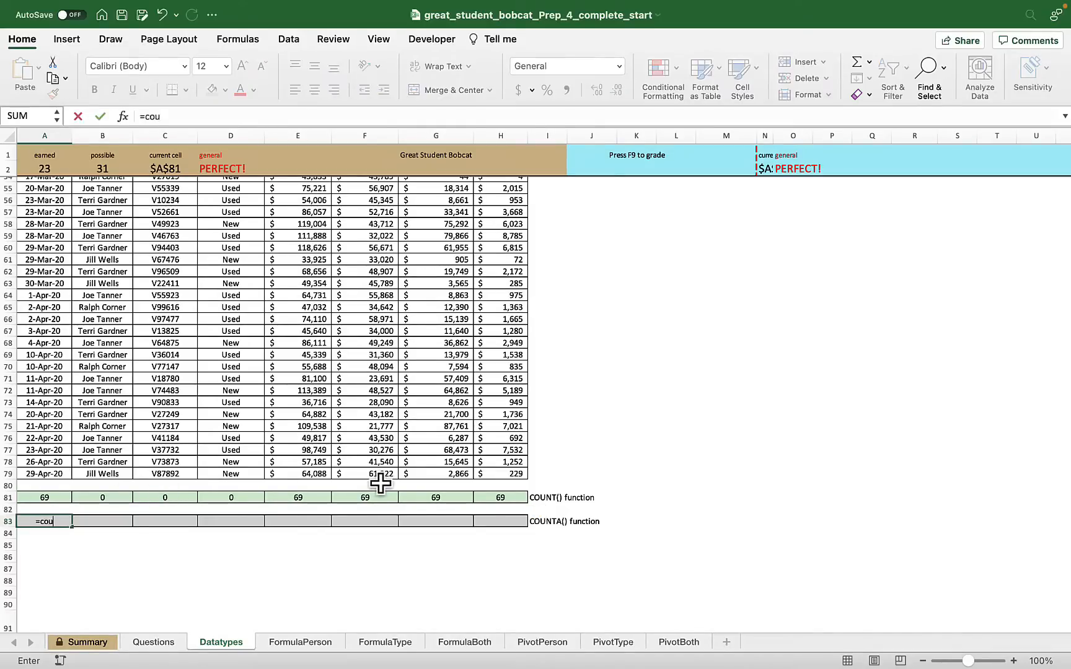
pyautogui.write('nta(')
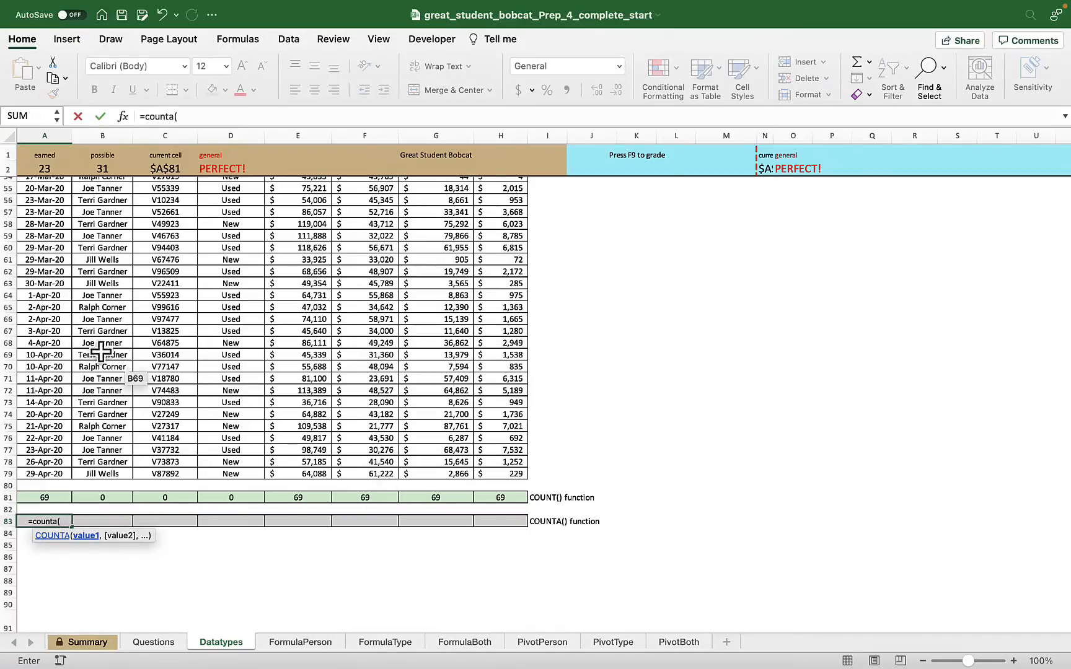
pyautogui.scroll(10, 97, 350)
pyautogui.scroll(4, 96, 349)
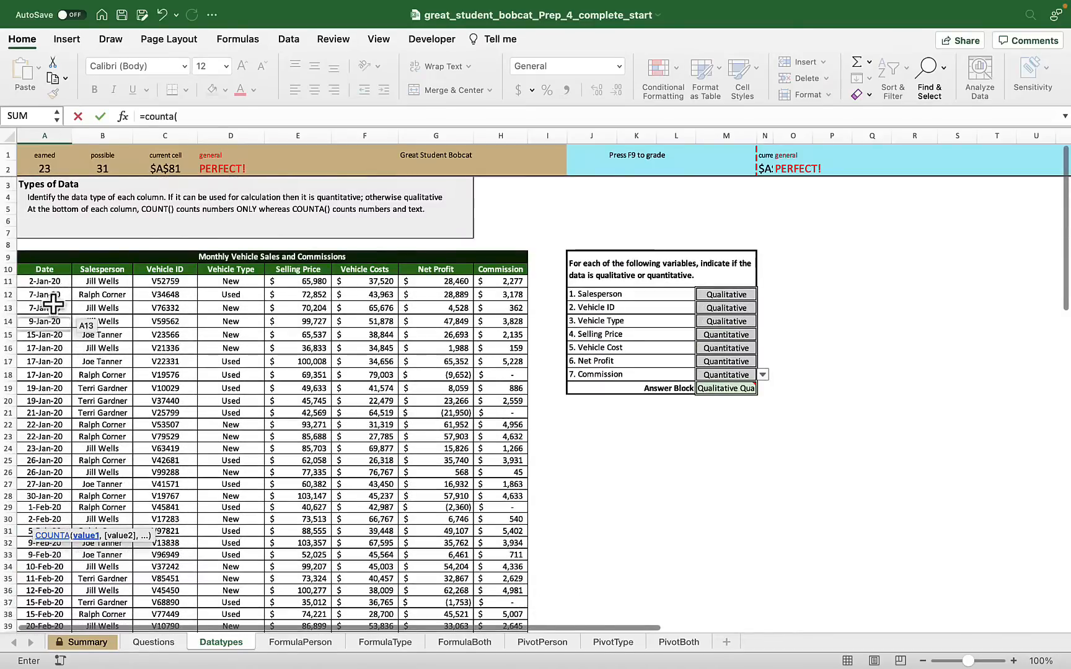
pyautogui.click(47, 284)
pyautogui.press('super+shift+Down')
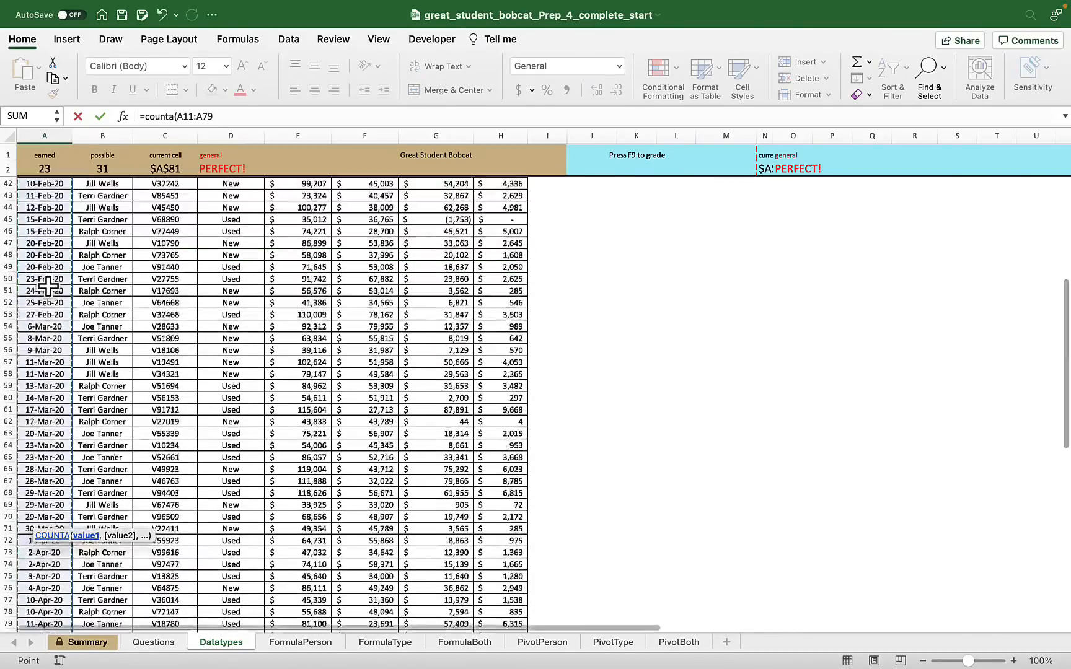
pyautogui.press('Return')
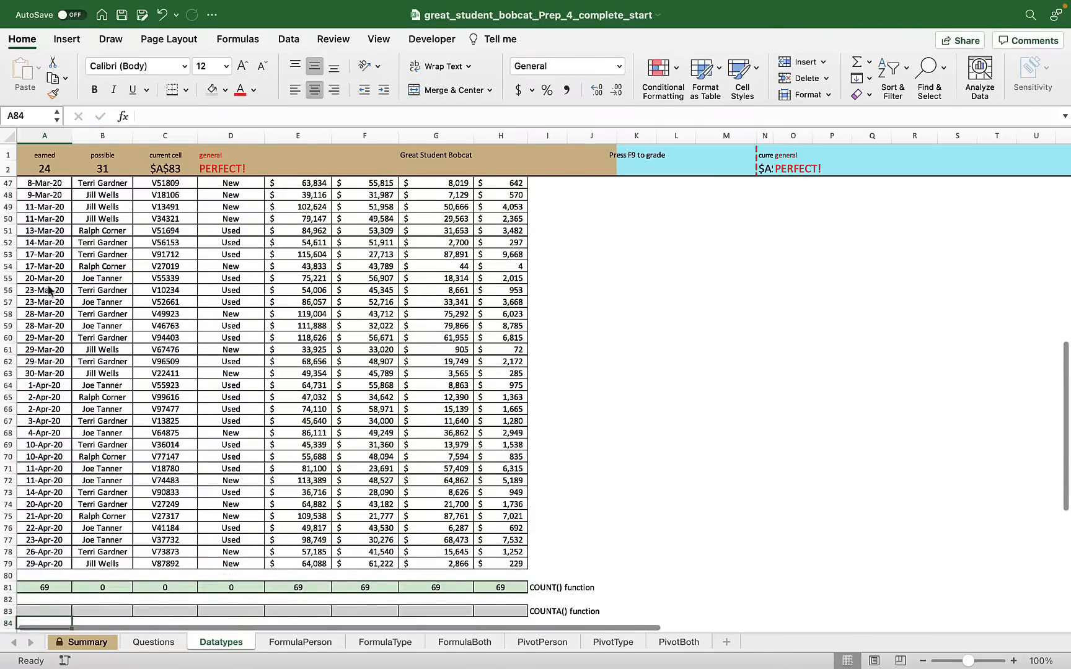
# Step: Fill the COUNTA formula from A83 across the row to H83
pyautogui.scroll(-3, 48, 286)
pyautogui.click(54, 550)
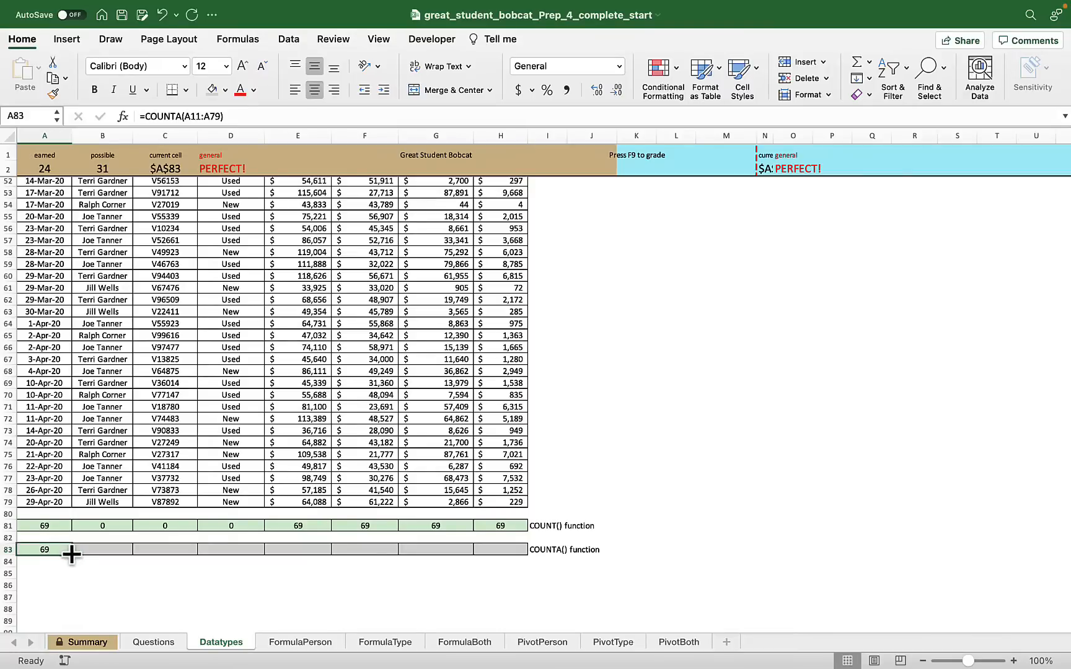
pyautogui.moveTo(72, 555); pyautogui.dragTo(516, 562)
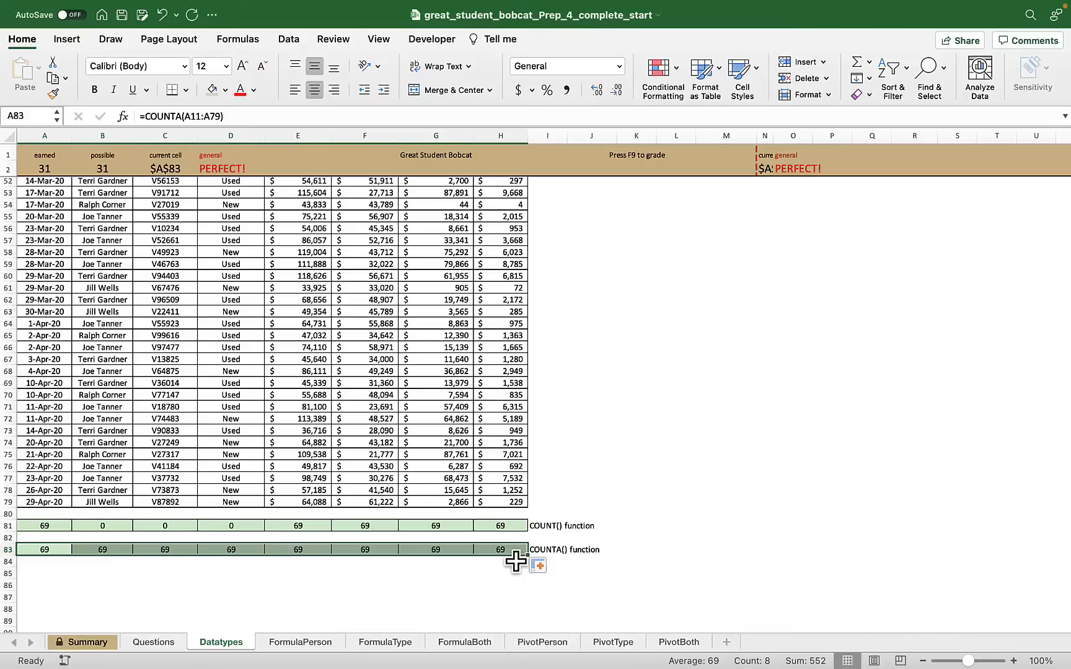
pyautogui.click(366, 572)
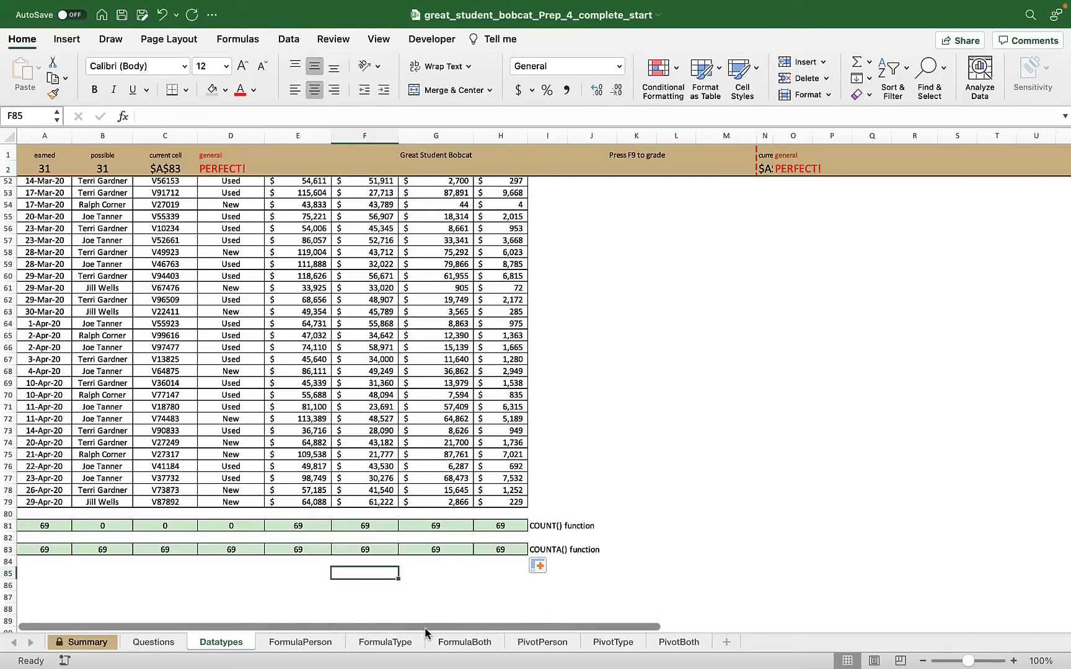
# Step: On the FormulaPerson sheet, enter a UNIQUE formula in F9 that lists the distinct salespersons from B9:B77
pyautogui.click(329, 646)
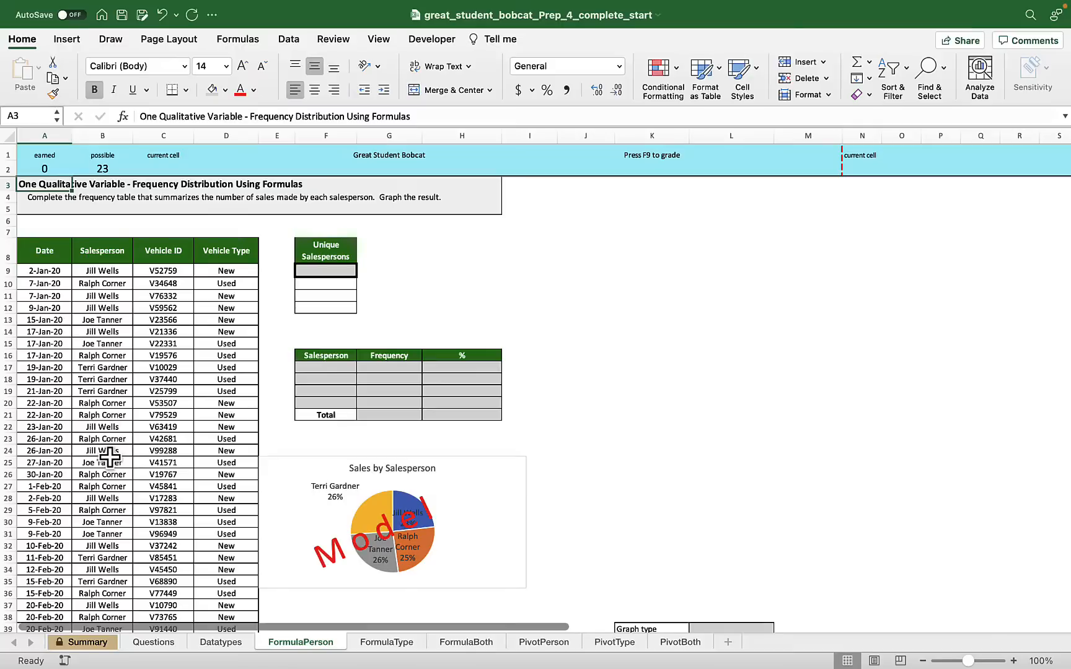
pyautogui.click(325, 270)
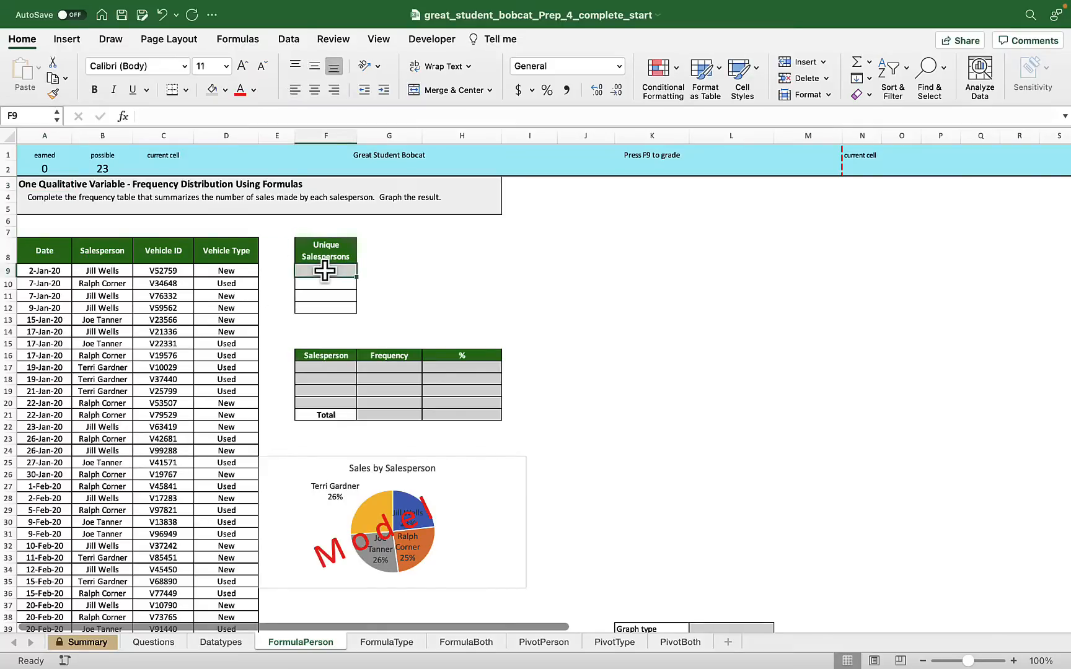
pyautogui.write('=')
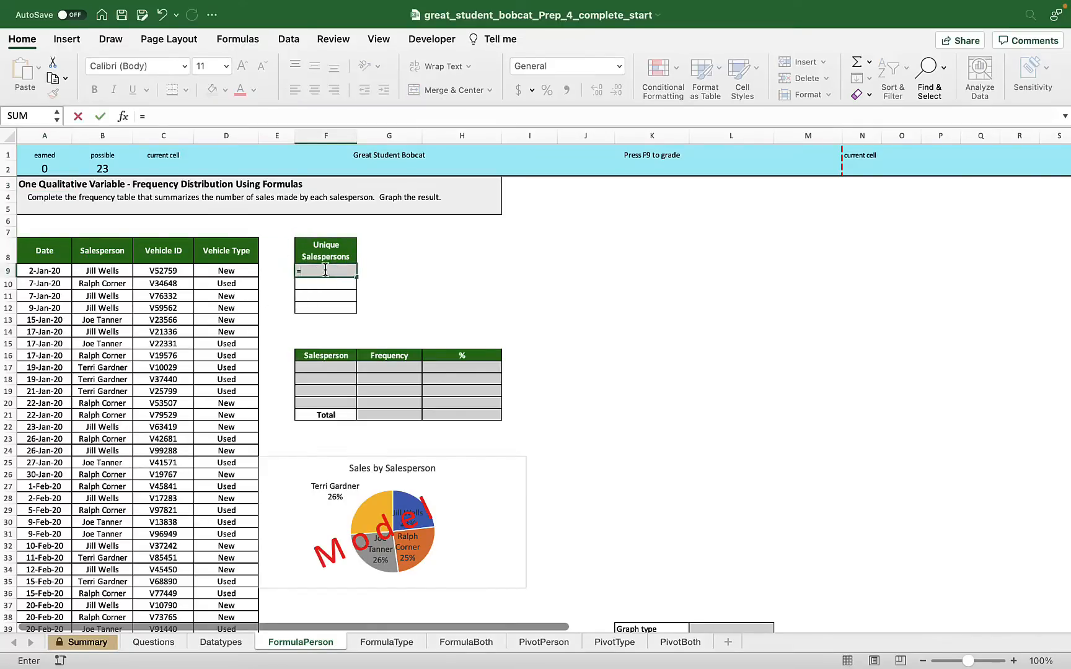
pyautogui.write('unique(')
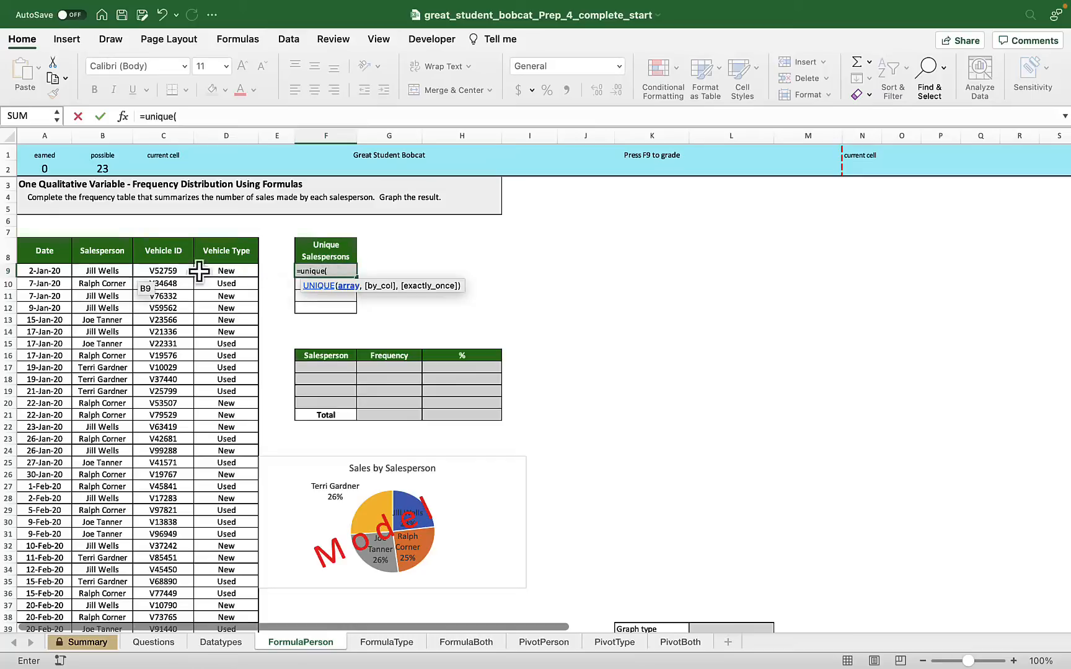
pyautogui.click(114, 271)
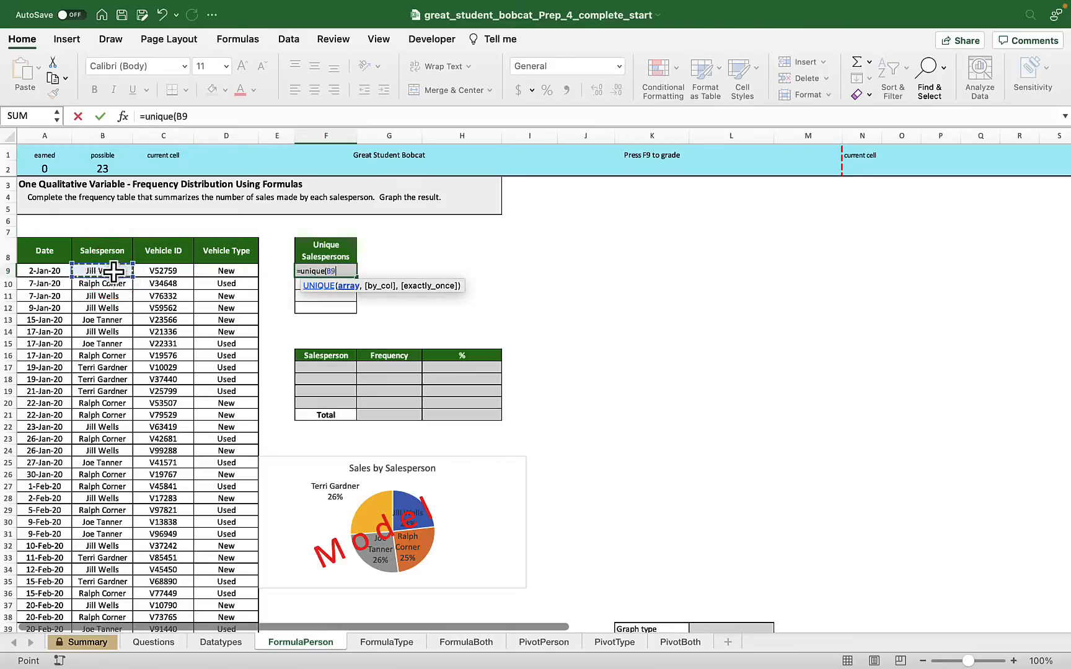
pyautogui.hotkey('ctrl', 'shift', 'Down')
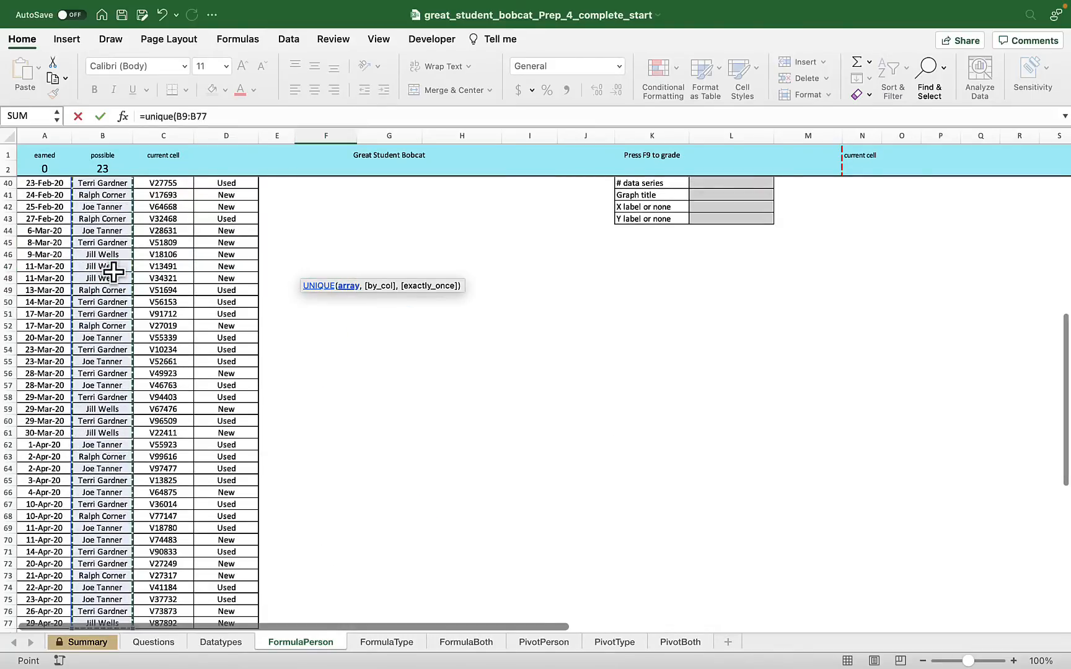
pyautogui.press('Return')
pyautogui.scroll(5, 463, 218)
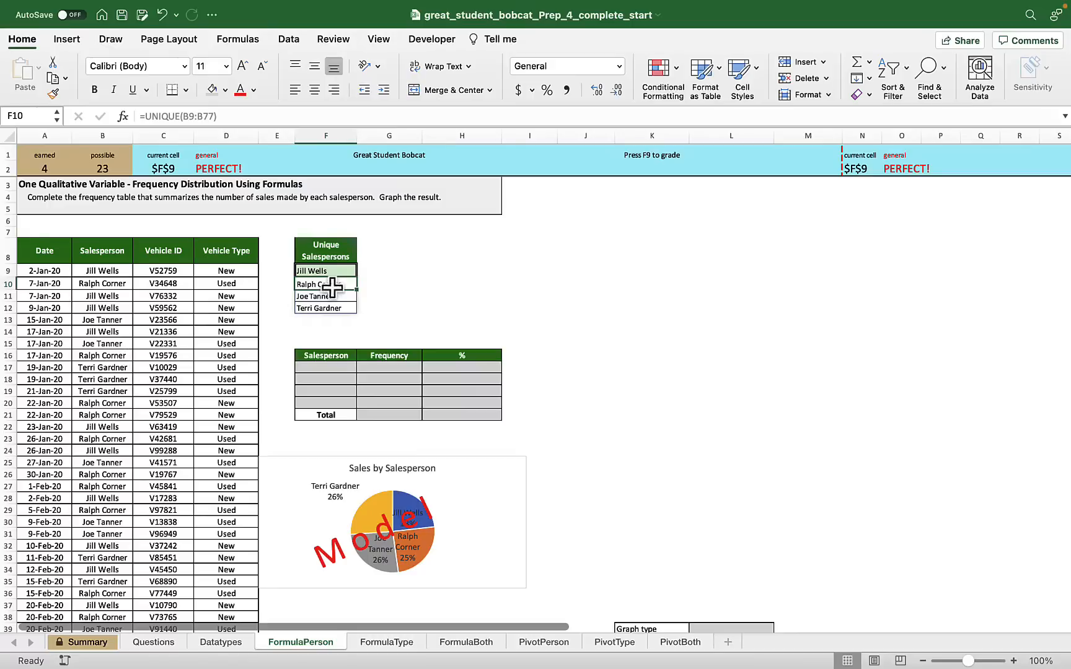
# Step: Link F17 in the frequency table to the first unique salesperson with =F9 and fill the formula down to F20
pyautogui.click(332, 370)
pyautogui.write('=')
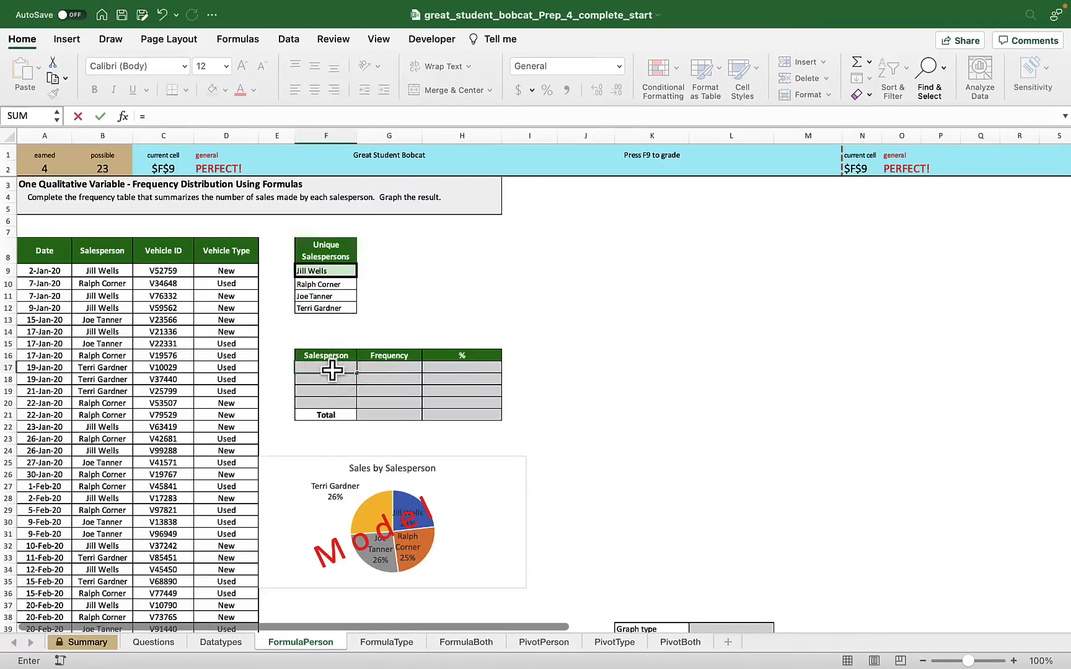
pyautogui.click(332, 273)
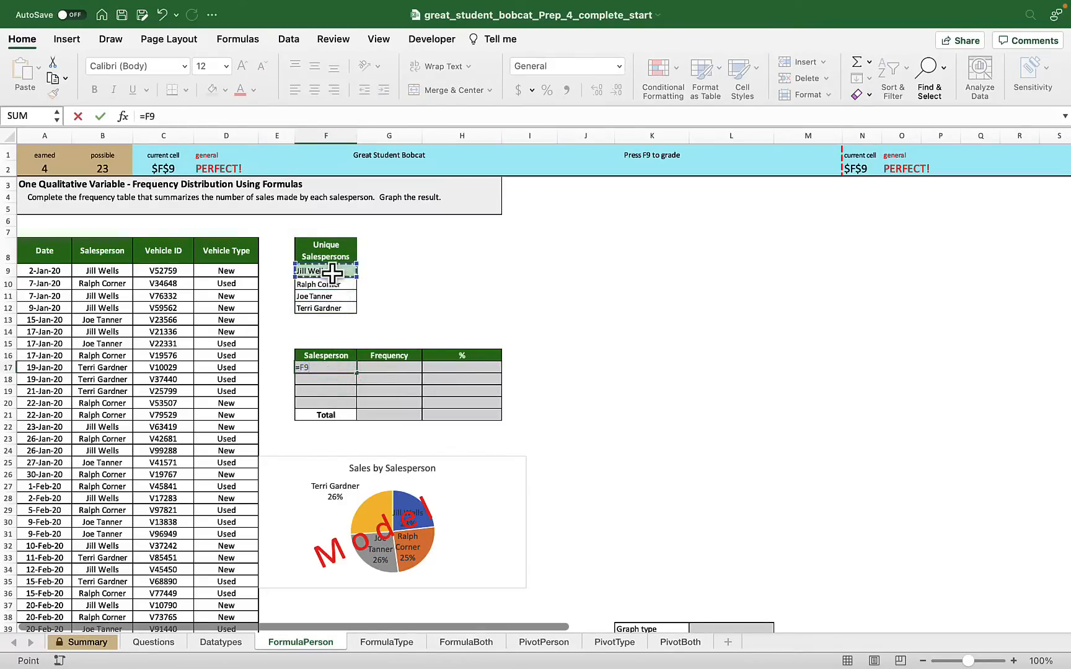
pyautogui.press('Return')
pyautogui.click(351, 369)
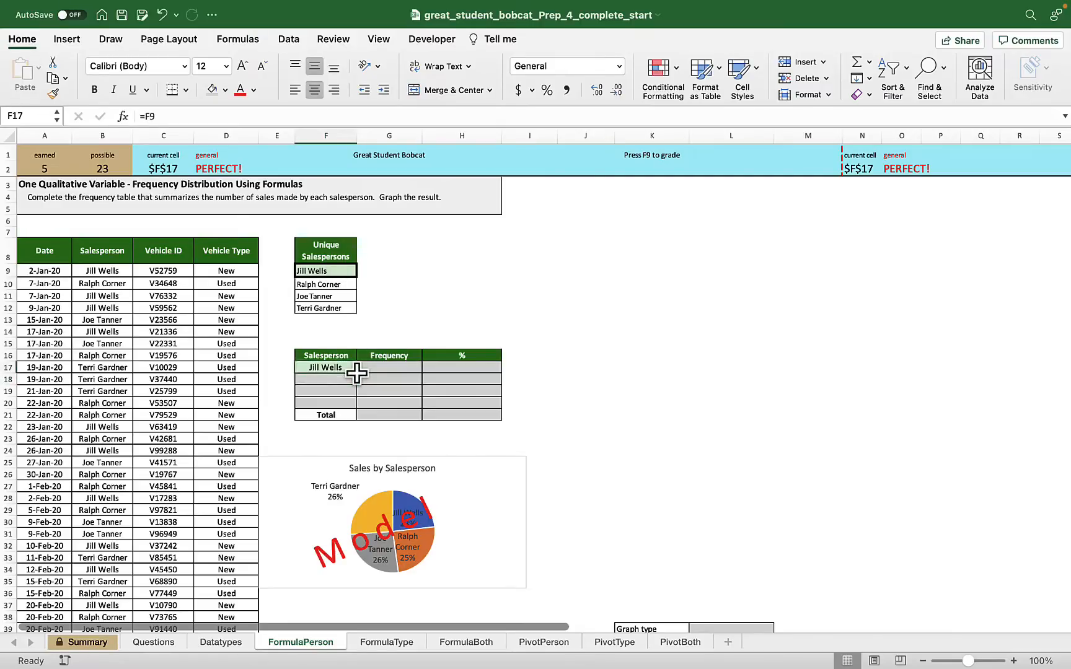
pyautogui.moveTo(357, 371); pyautogui.dragTo(351, 408)
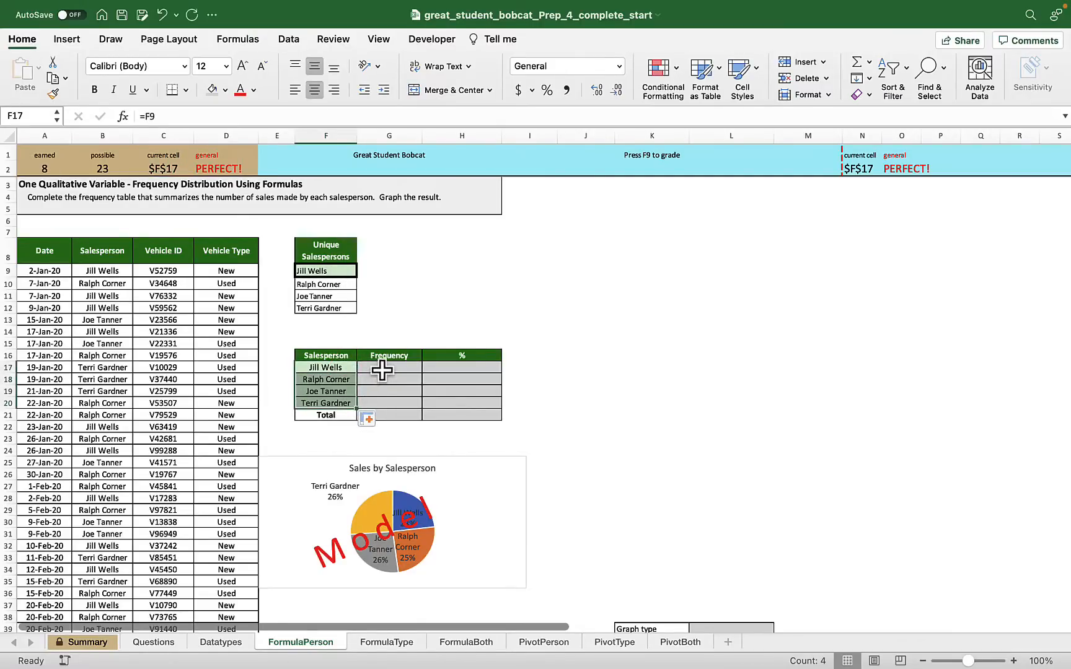
# Step: Enter a COUNTIFS formula in Frequency cell G17 with the absolute range $B$9:$B$77 and F17 as the criterion
pyautogui.click(383, 370)
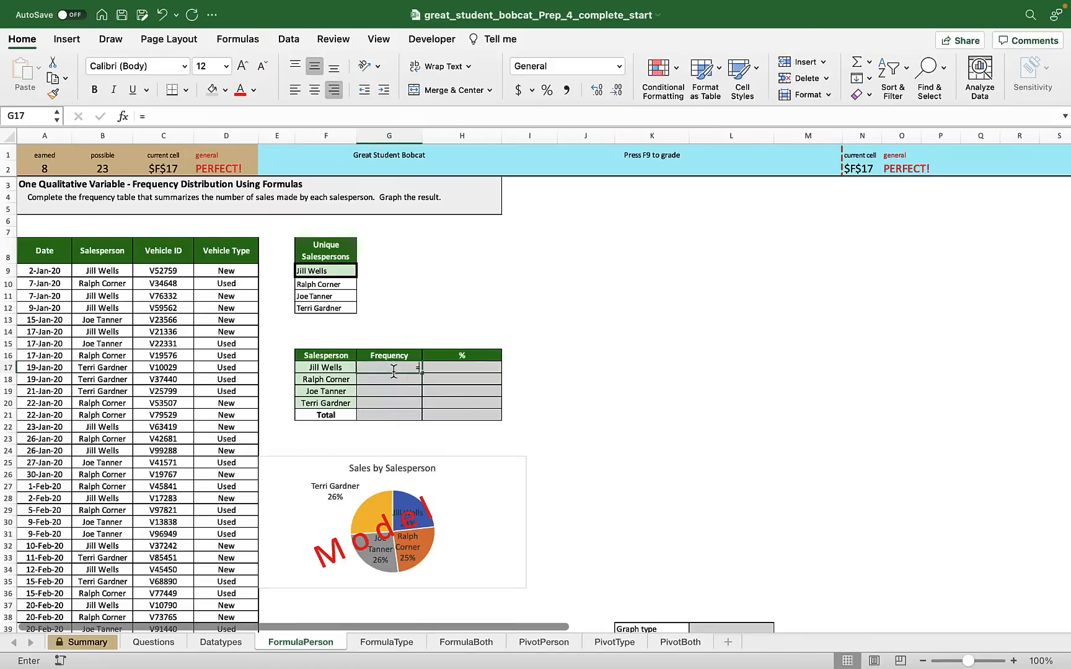
pyautogui.write('=')
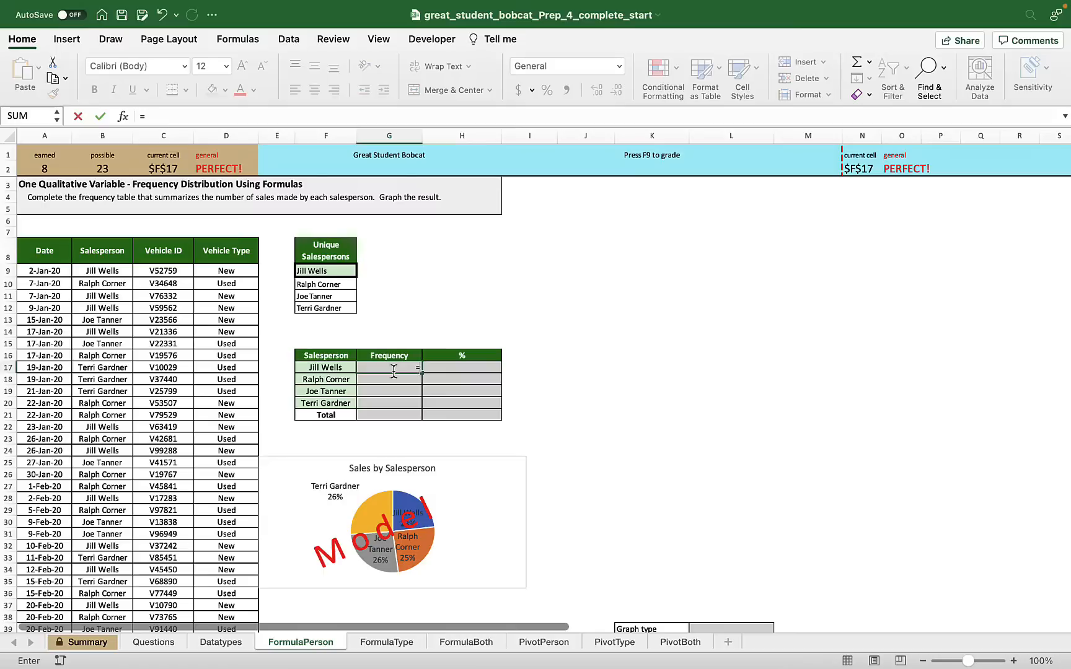
pyautogui.write('countifs')
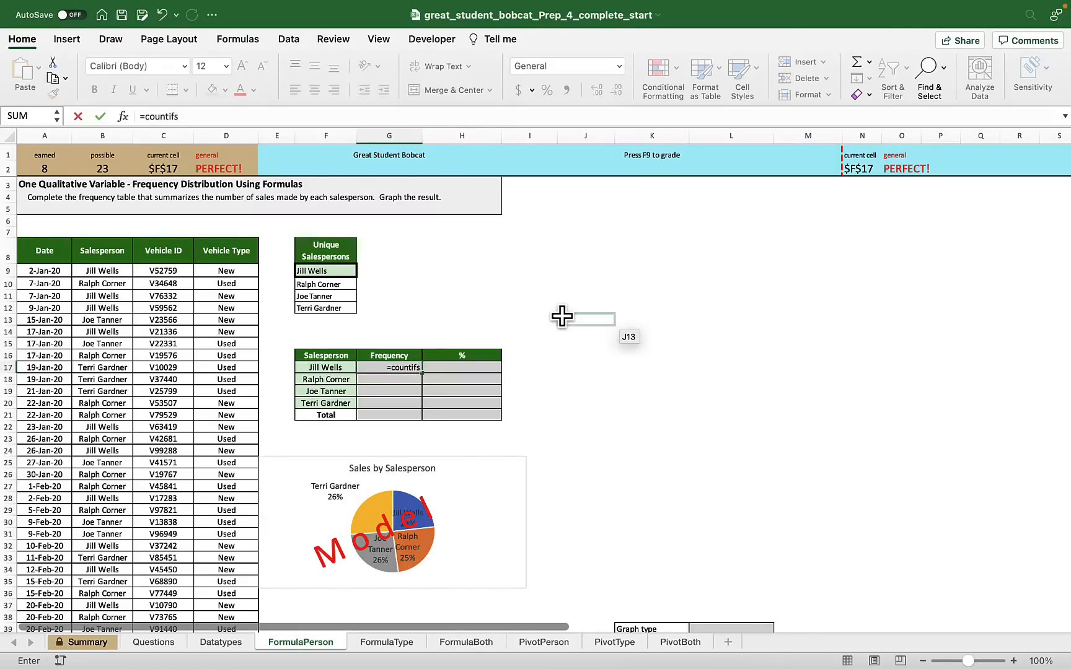
pyautogui.write('(')
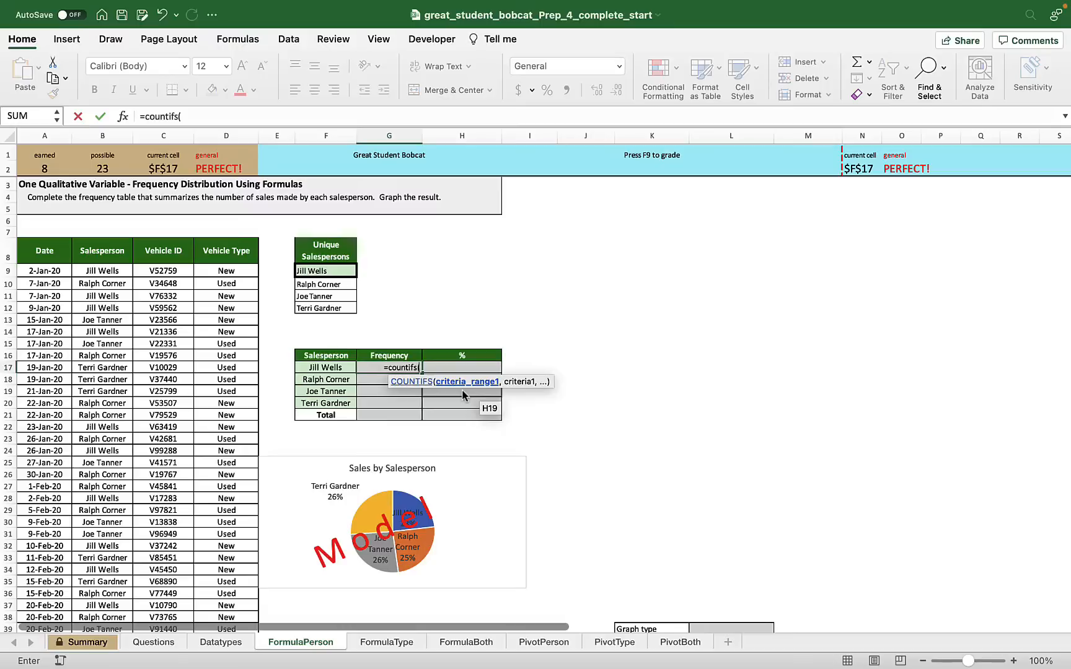
pyautogui.click(110, 272)
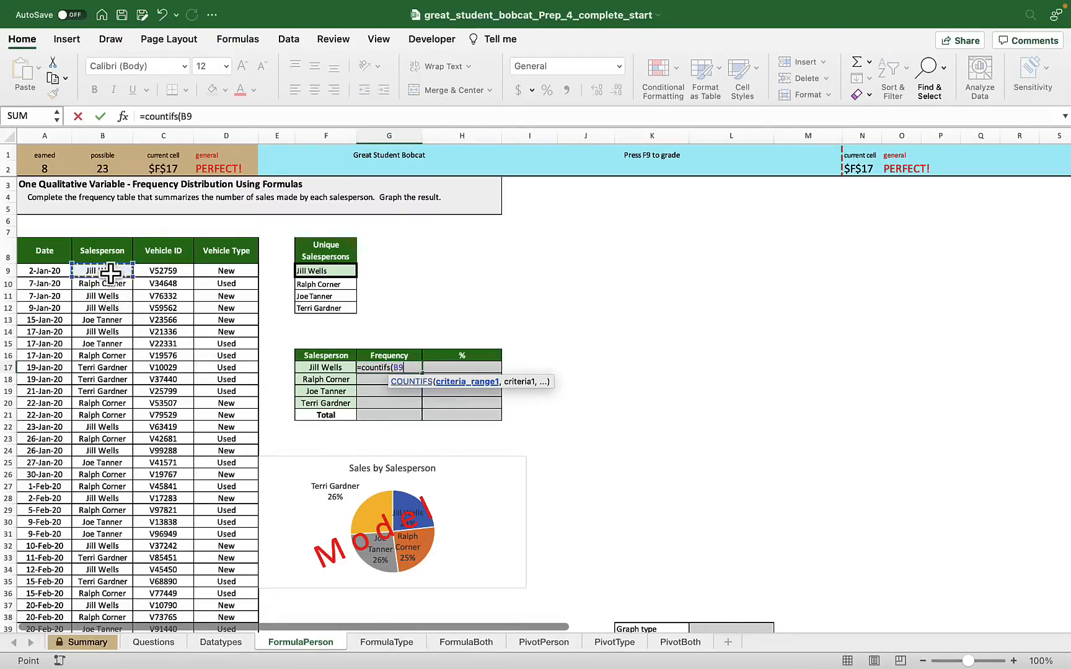
pyautogui.press('super+shift+Down')
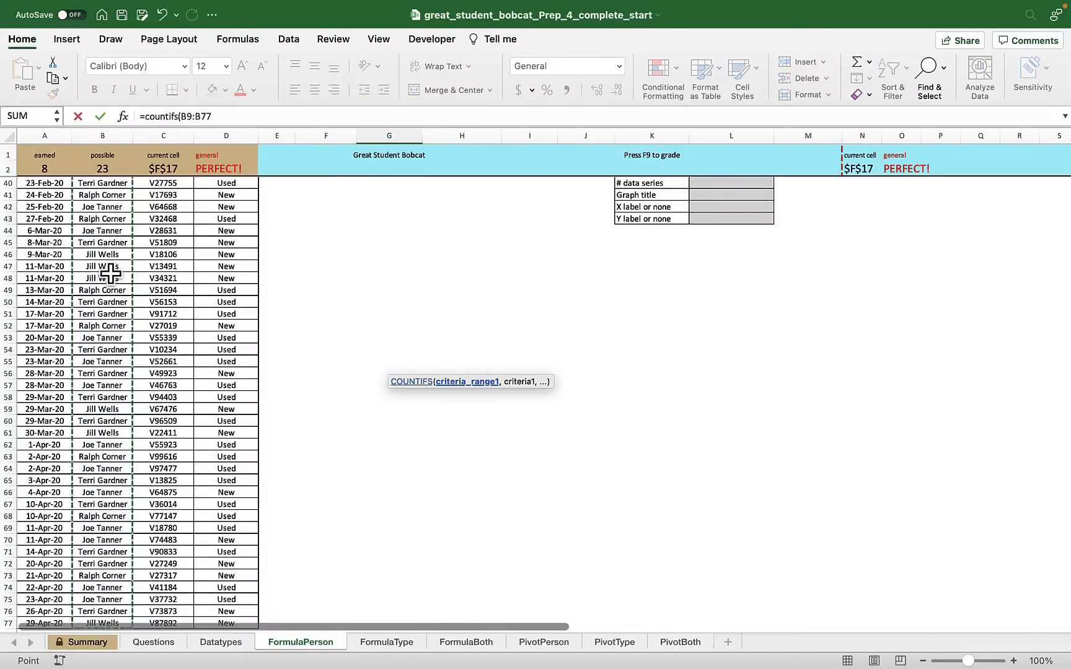
pyautogui.press('super+t')
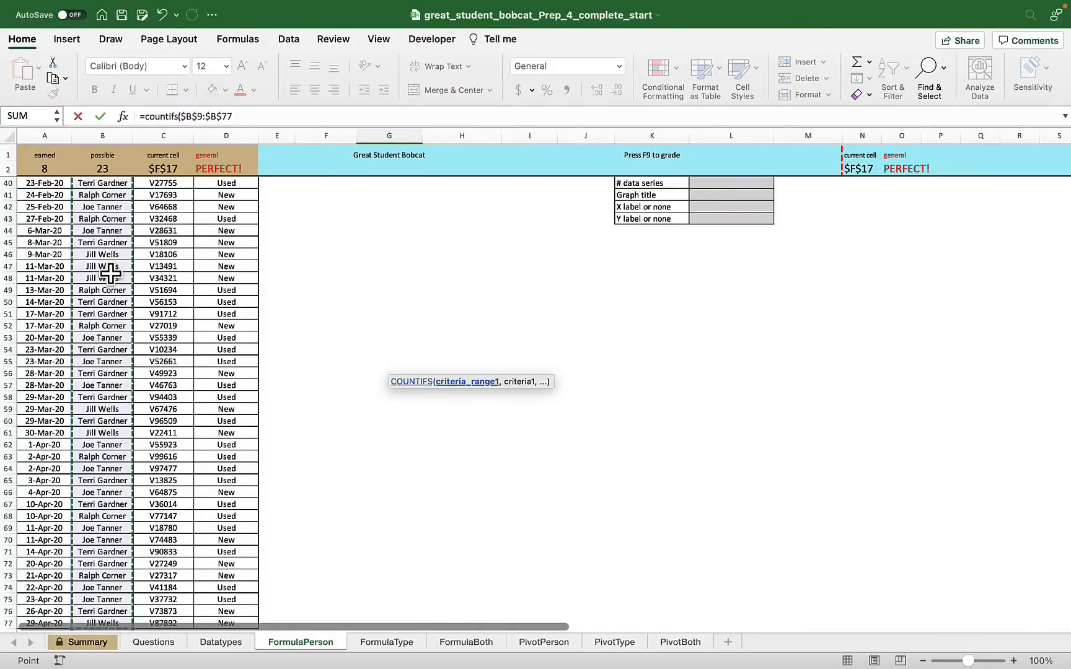
pyautogui.write(',')
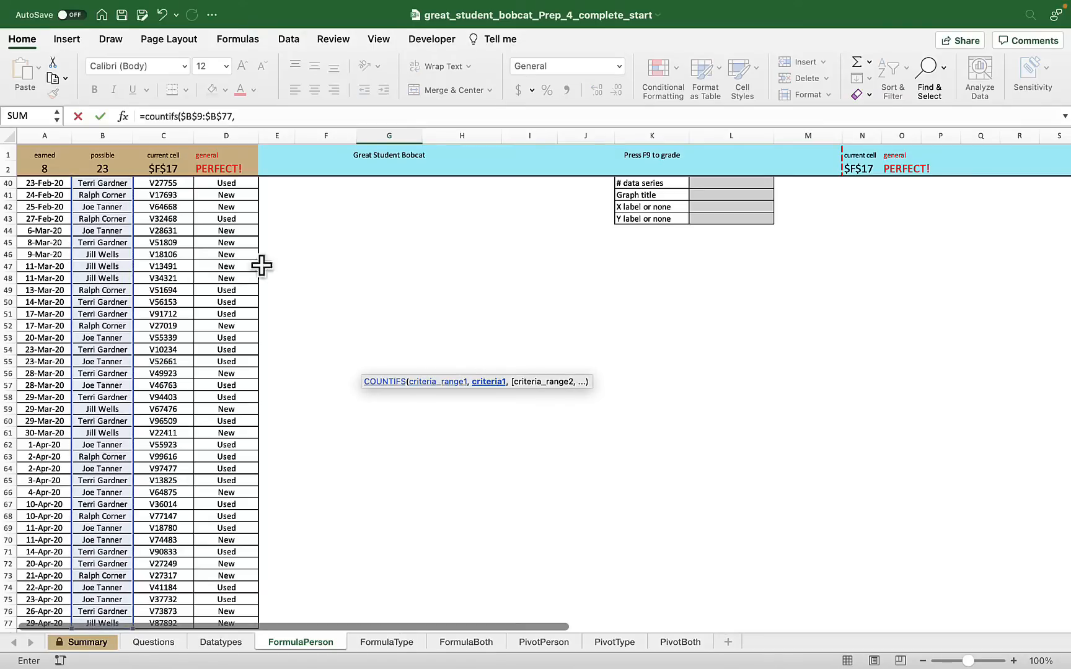
pyautogui.scroll(10, 368, 259)
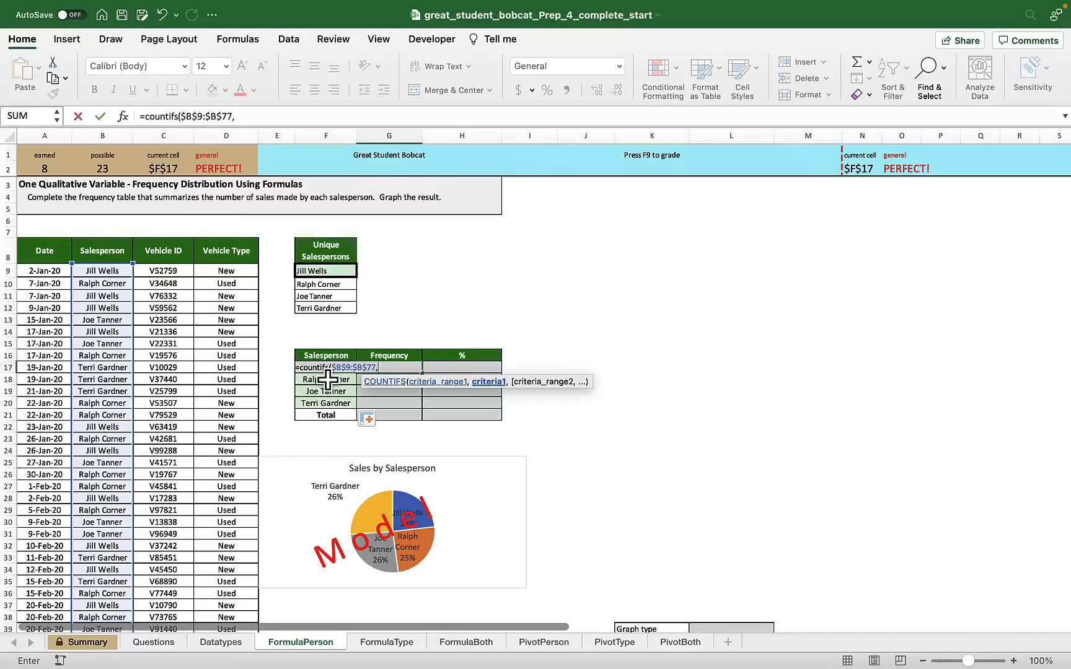
pyautogui.press('Left')
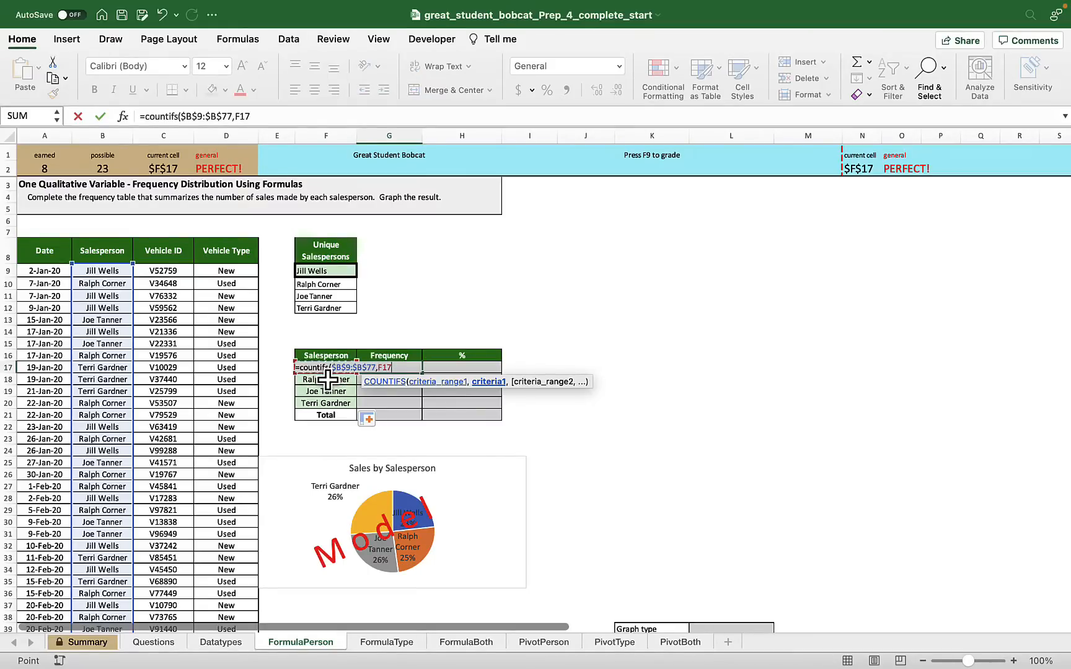
pyautogui.write(')')
pyautogui.press('Return')
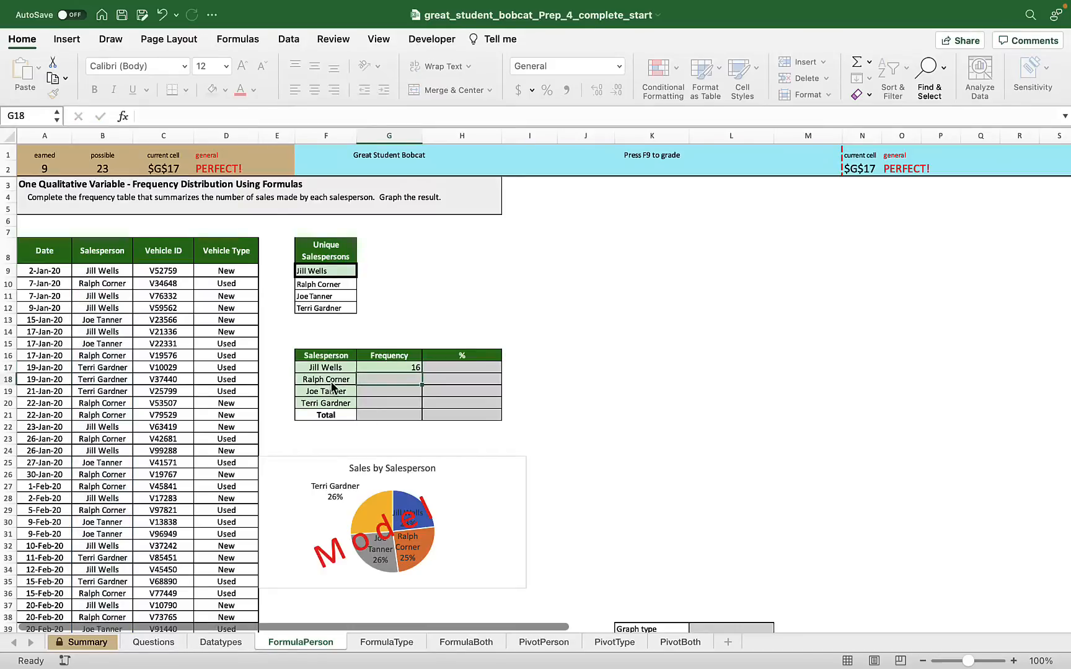
# Step: Fill the COUNTIFS formula from G17 down to G20 and total the frequencies in G21 with =SUM(G17:G20)
pyautogui.click(402, 365)
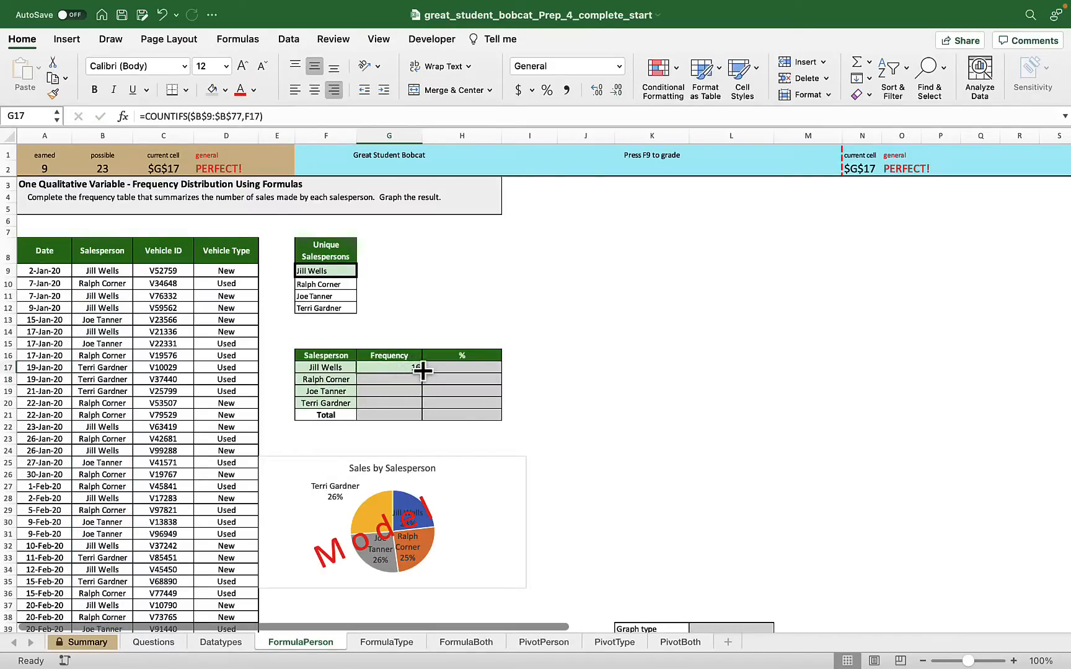
pyautogui.moveTo(423, 370); pyautogui.dragTo(420, 408)
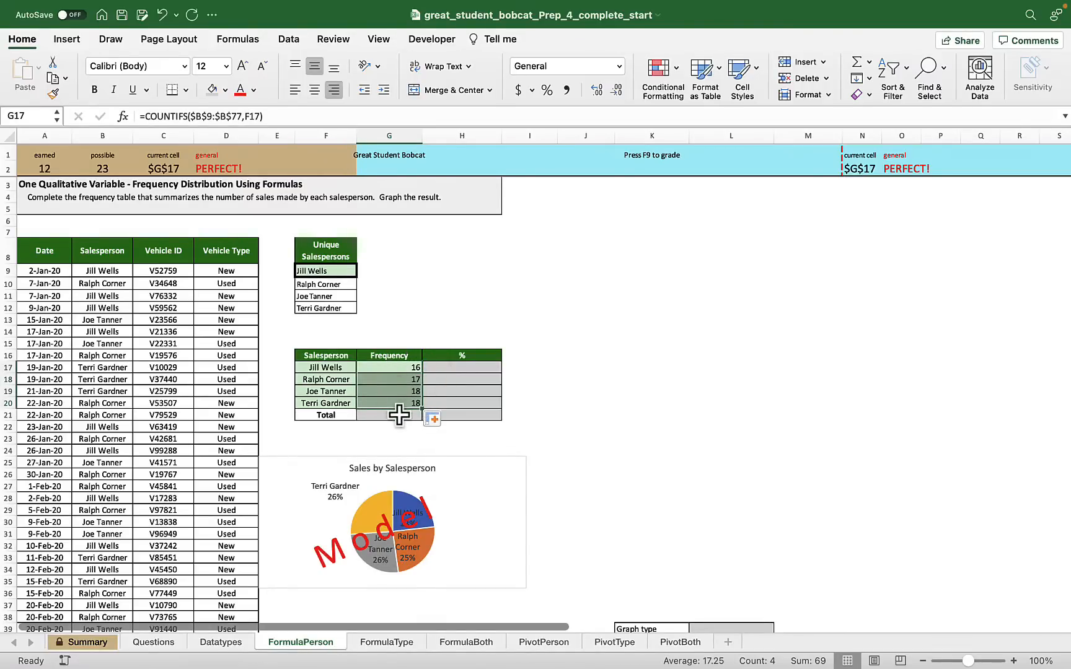
pyautogui.click(399, 416)
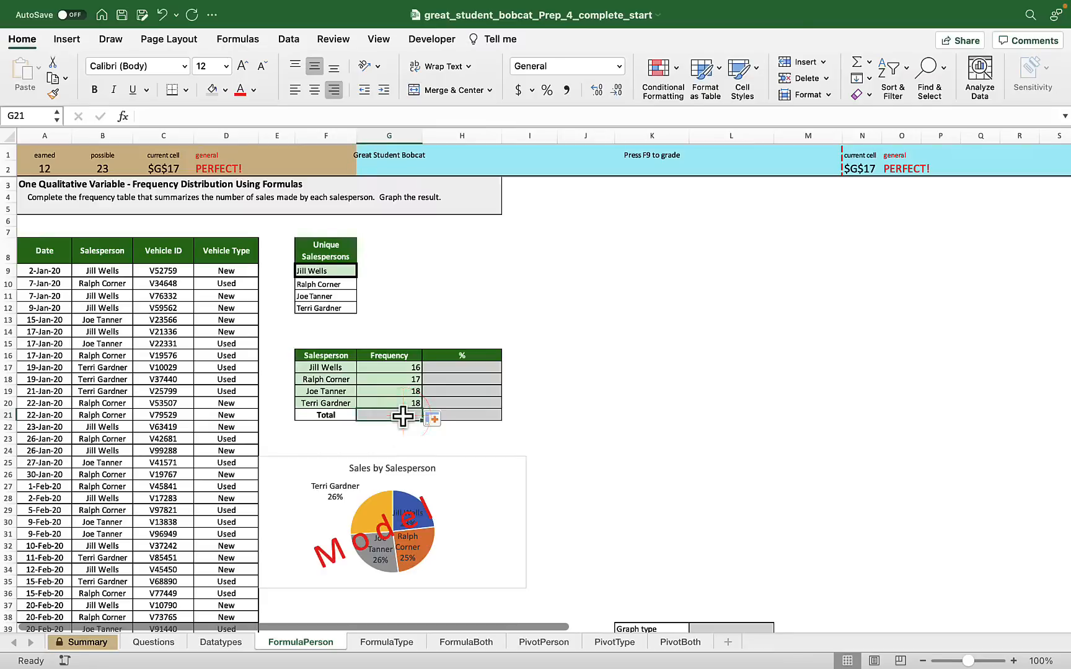
pyautogui.click(854, 63)
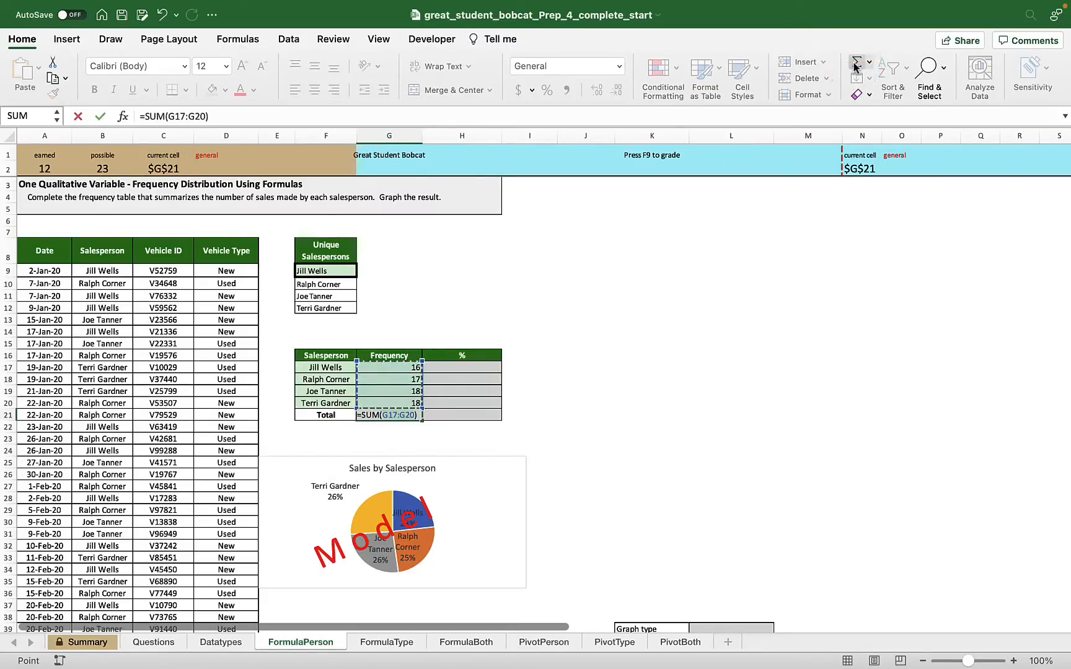
pyautogui.press('Return')
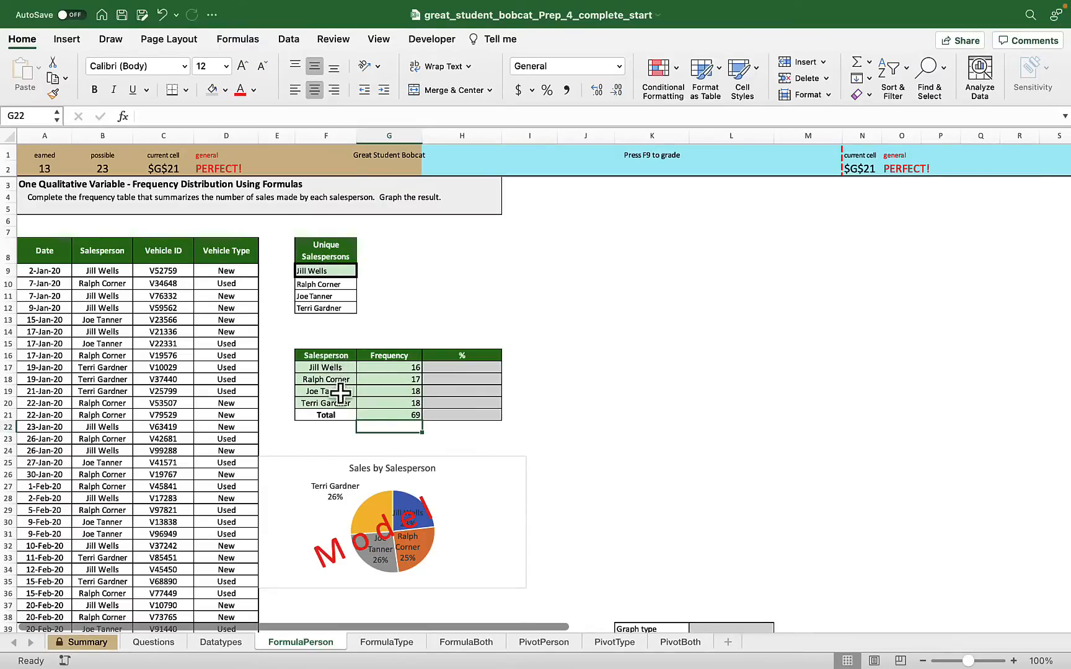
# Step: Calculate the first salesperson's share in H17 with =G17/$G$21 and format the cell as a percentage with no decimals
pyautogui.click(456, 366)
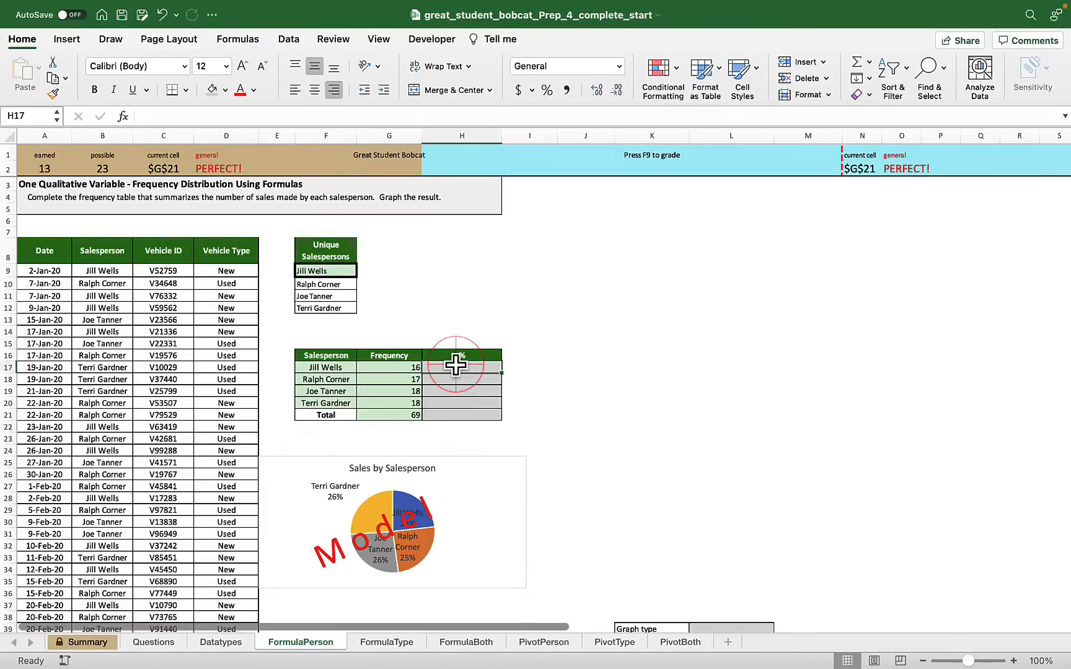
pyautogui.write('=')
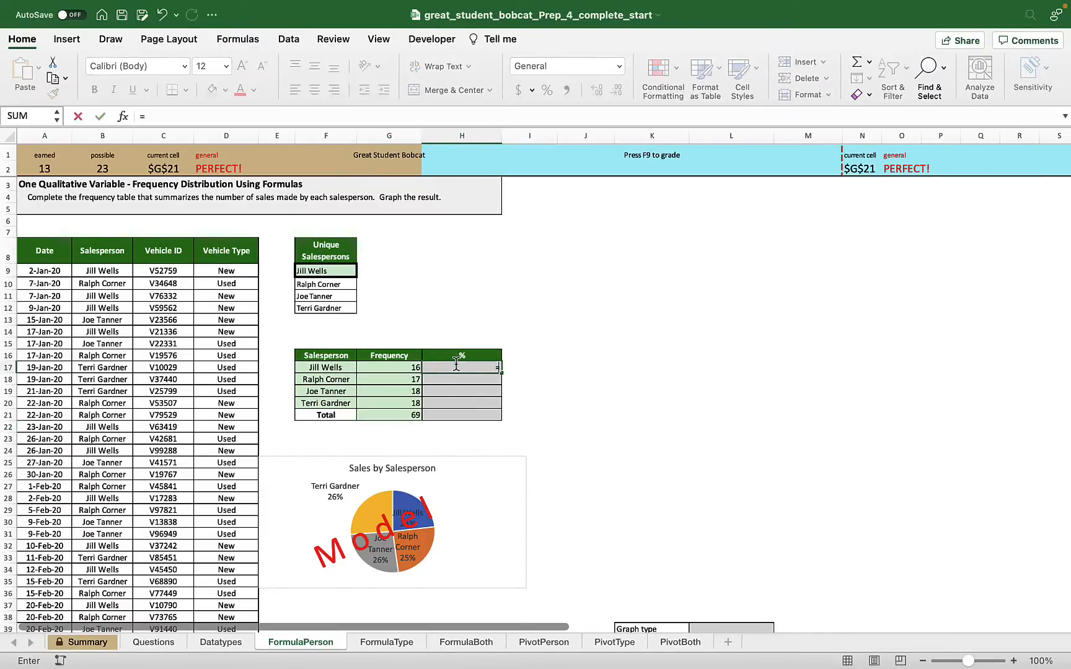
pyautogui.press('Left')
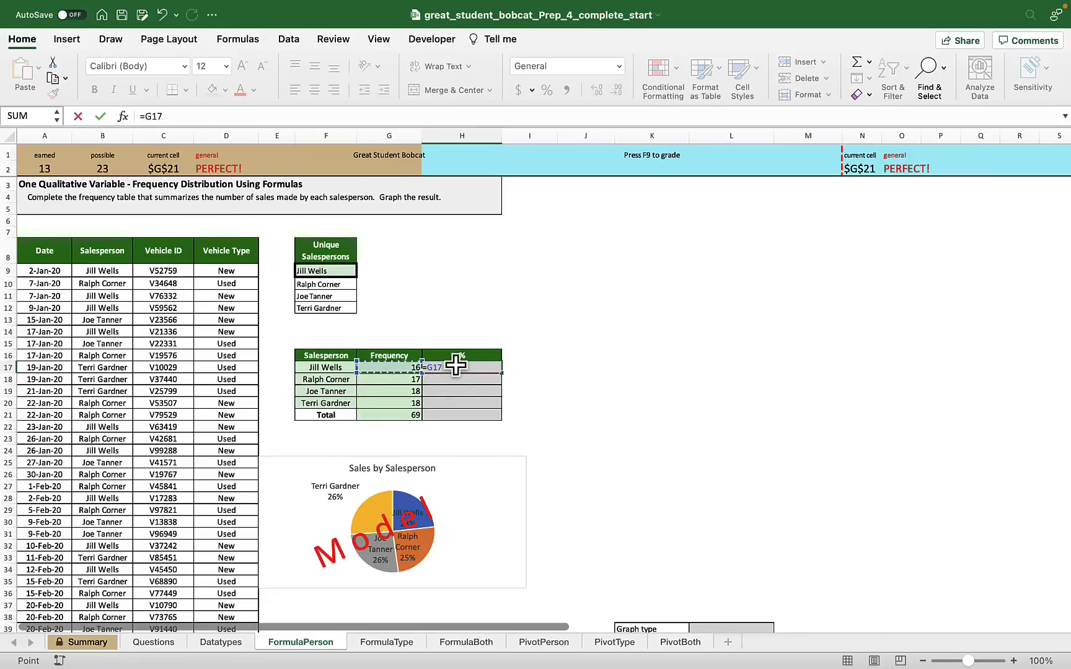
pyautogui.write('/')
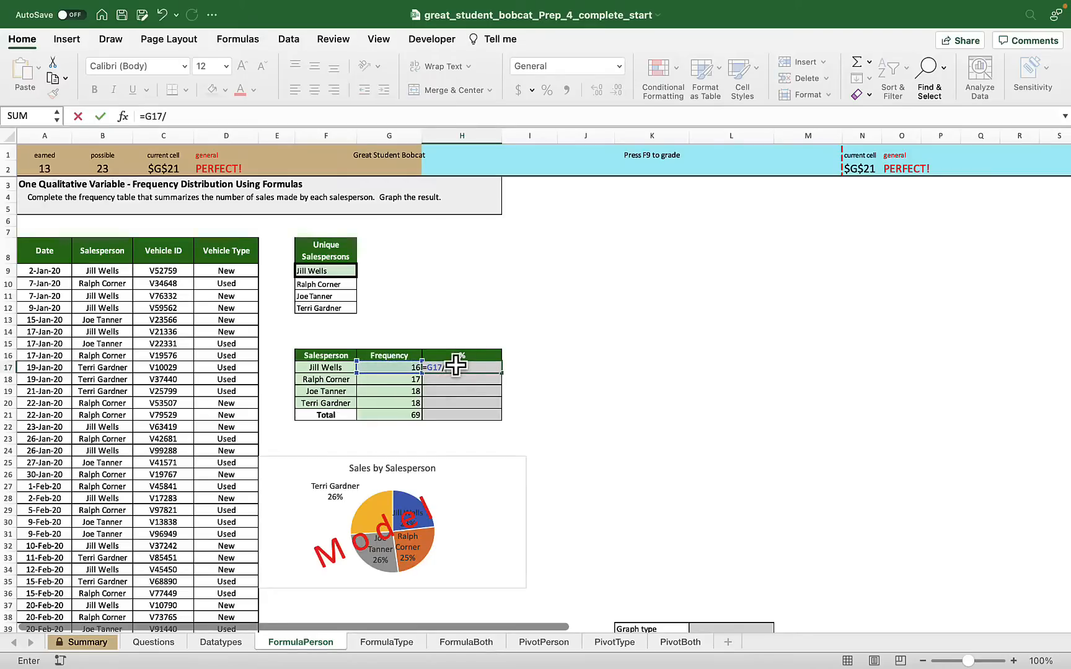
pyautogui.click(409, 415)
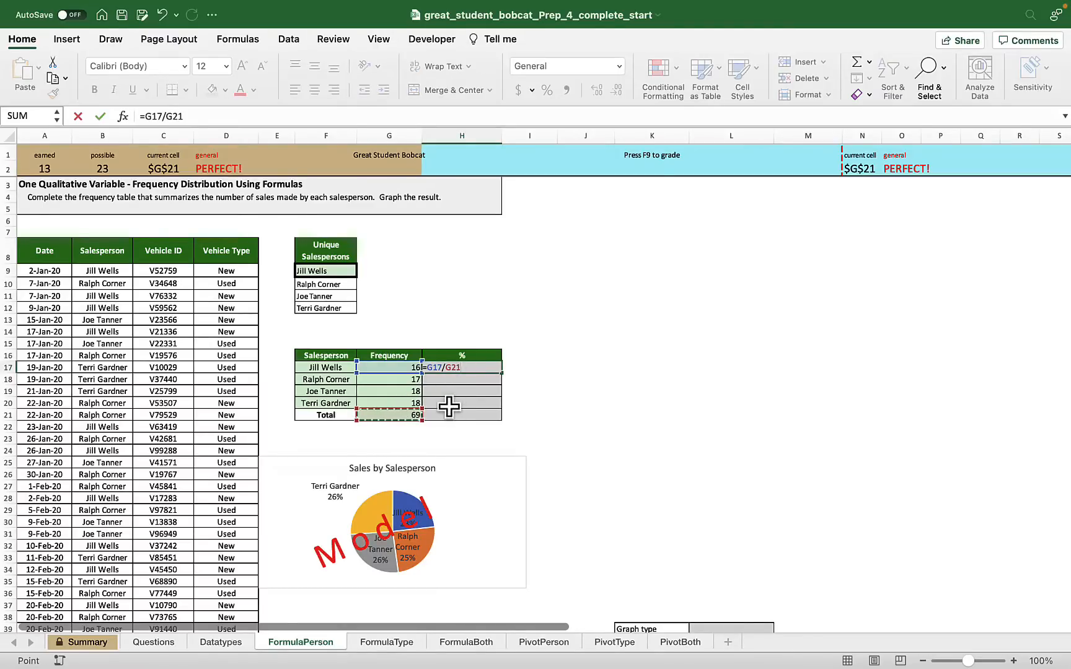
pyautogui.press('F4')
pyautogui.press('Return')
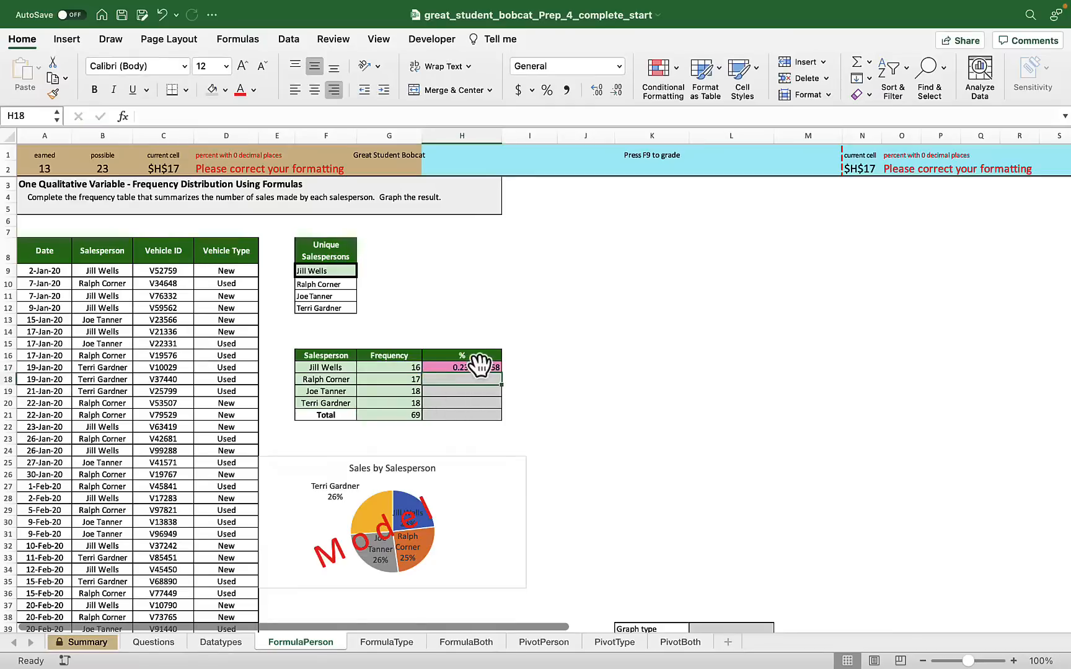
pyautogui.click(476, 367)
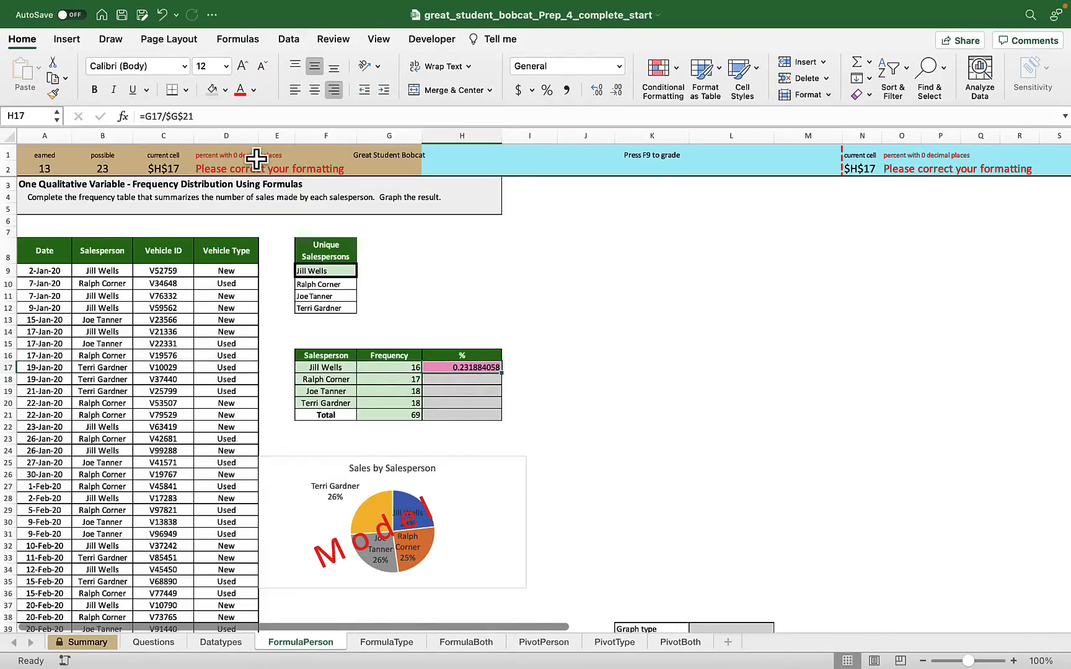
pyautogui.click(548, 90)
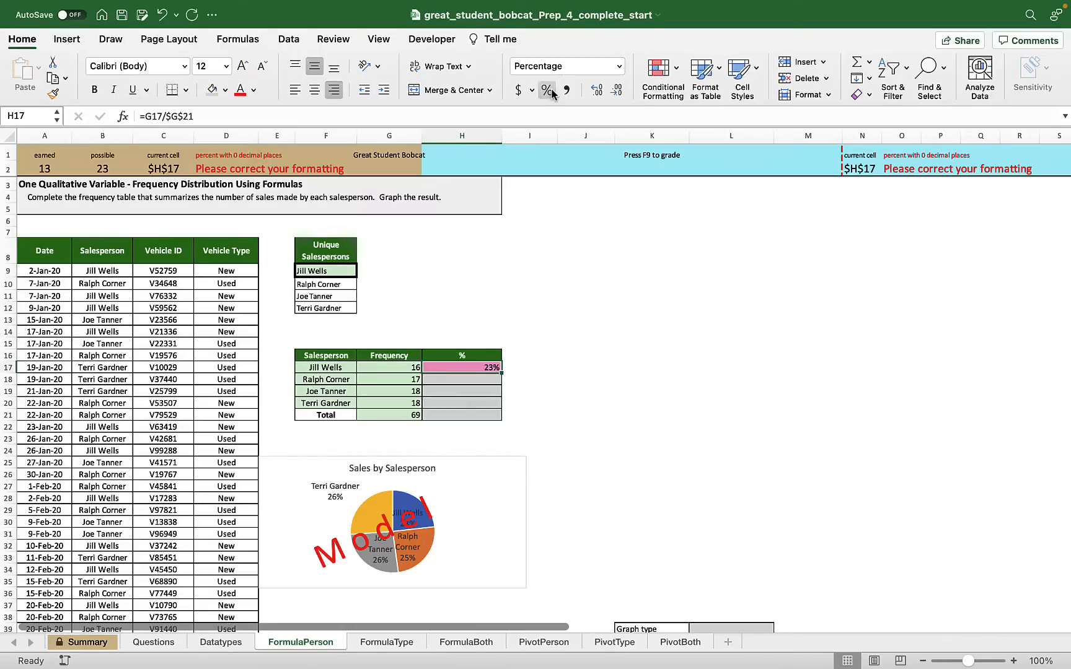
# Step: Grade the H17 percentage, fill its formula down to H20, and extend the G21 total formula across into H21
pyautogui.press('F9')
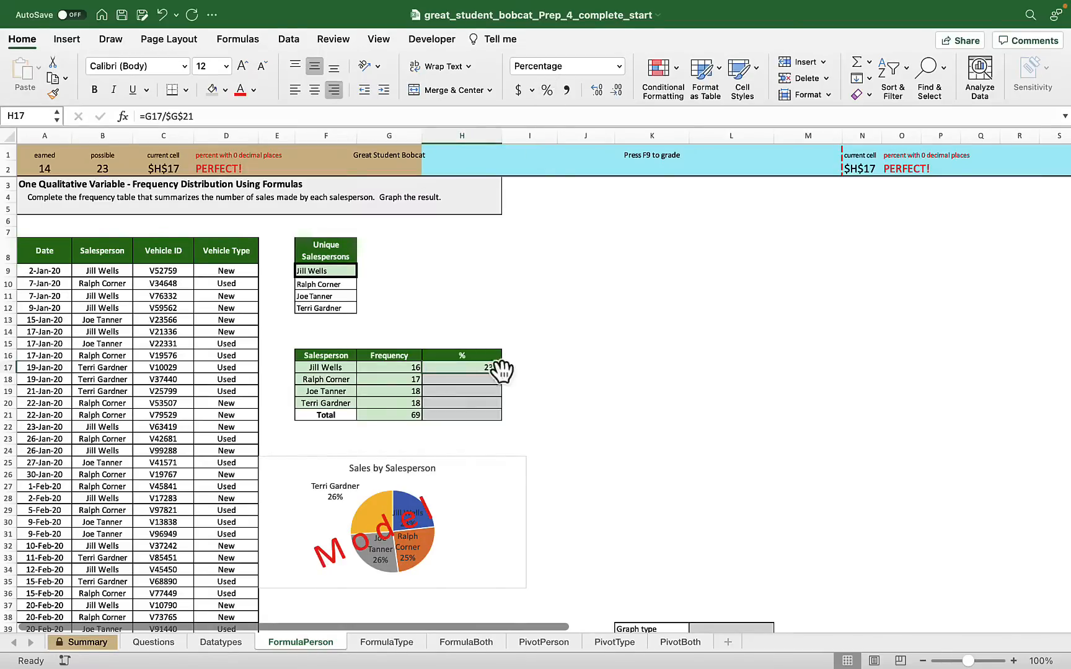
pyautogui.moveTo(501, 372); pyautogui.dragTo(497, 406)
pyautogui.click(472, 416)
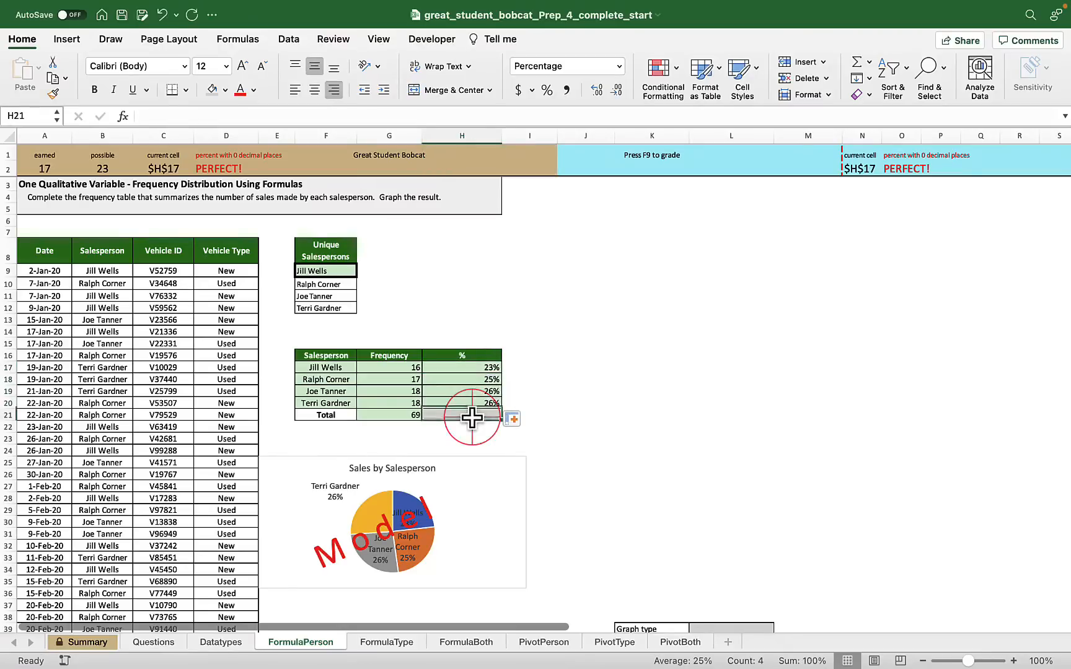
pyautogui.click(411, 417)
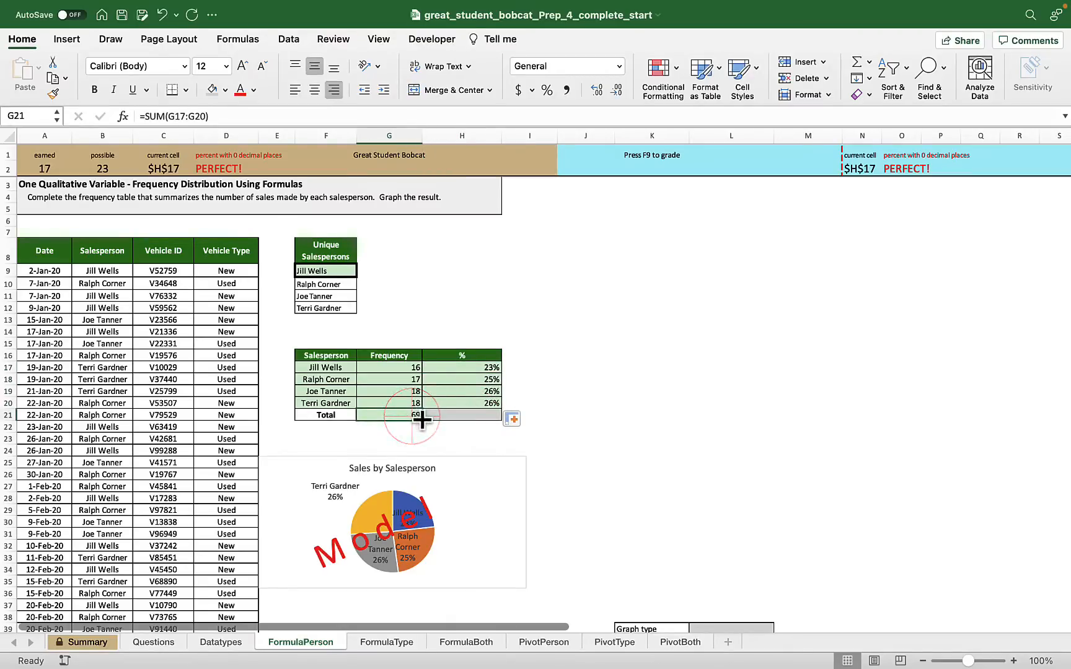
pyautogui.moveTo(422, 420); pyautogui.dragTo(478, 418)
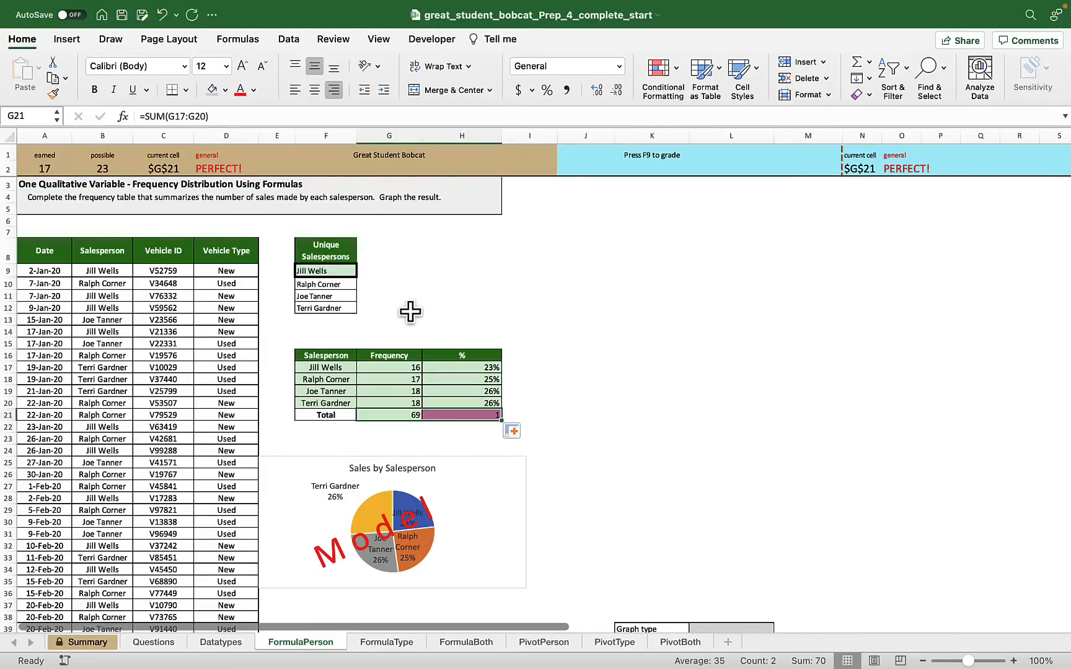
# Step: Format the total in H21 as a percentage with no decimals and recalculate to grade it
pyautogui.click(464, 413)
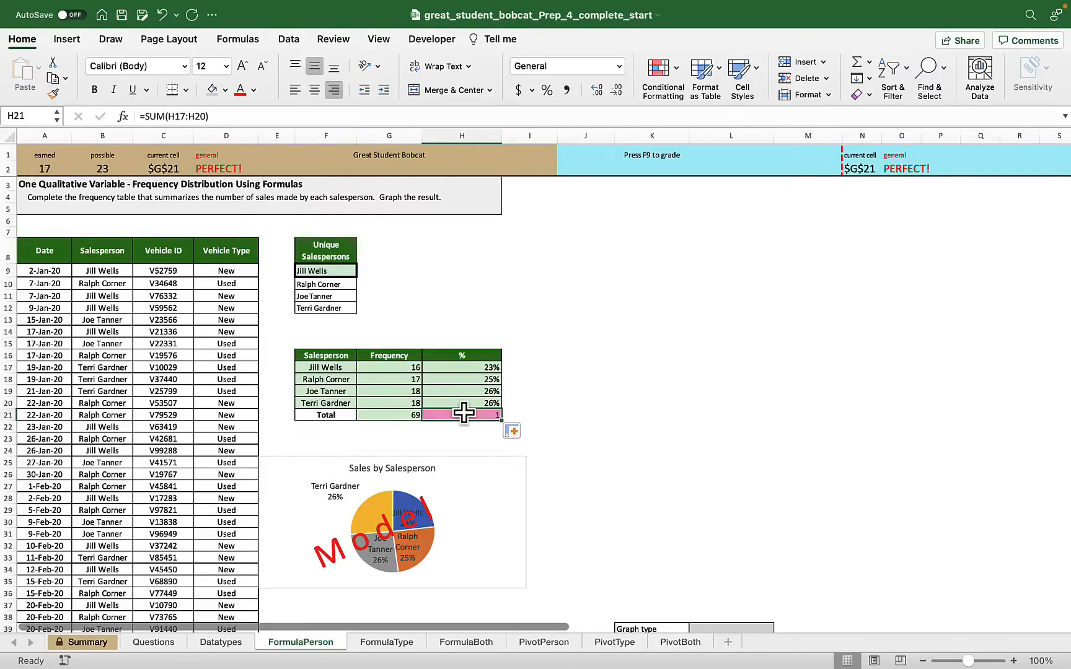
pyautogui.click(546, 90)
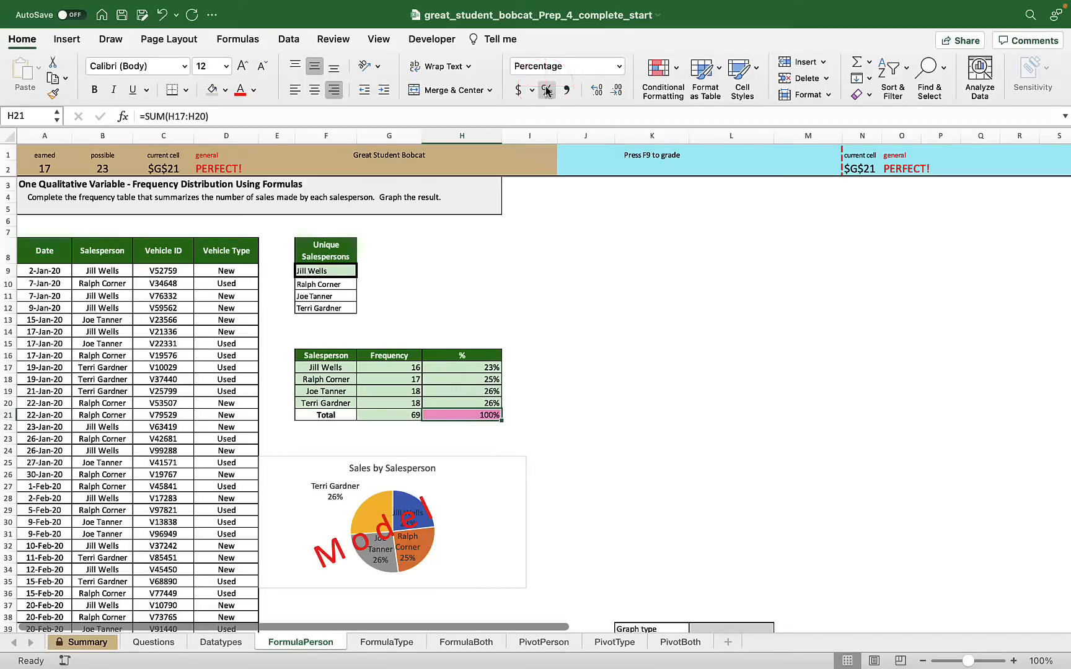
pyautogui.press('F9')
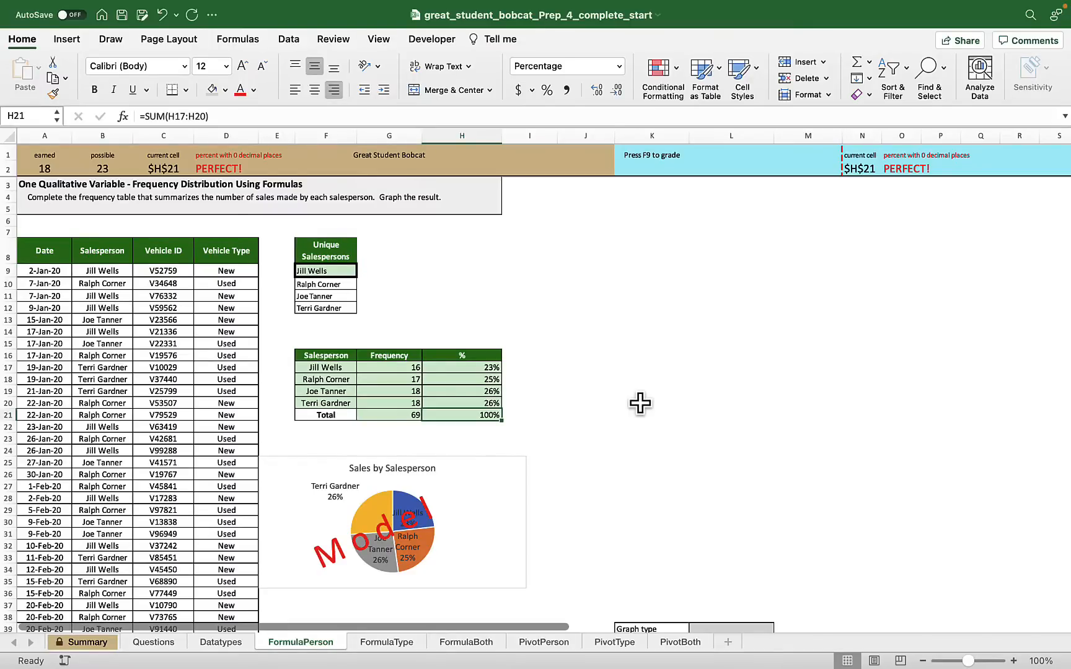
# Step: Insert a pie chart from F17:G20 and move it into the empty area above the graph-details table
pyautogui.scroll(-3, 641, 403)
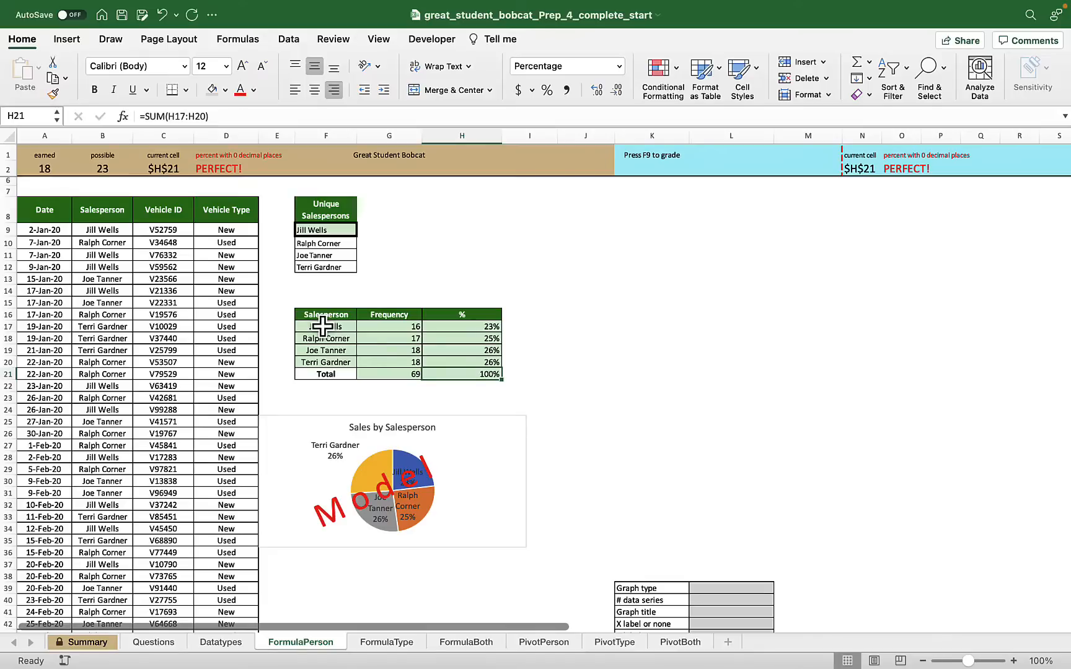
pyautogui.moveTo(321, 326); pyautogui.dragTo(389, 359)
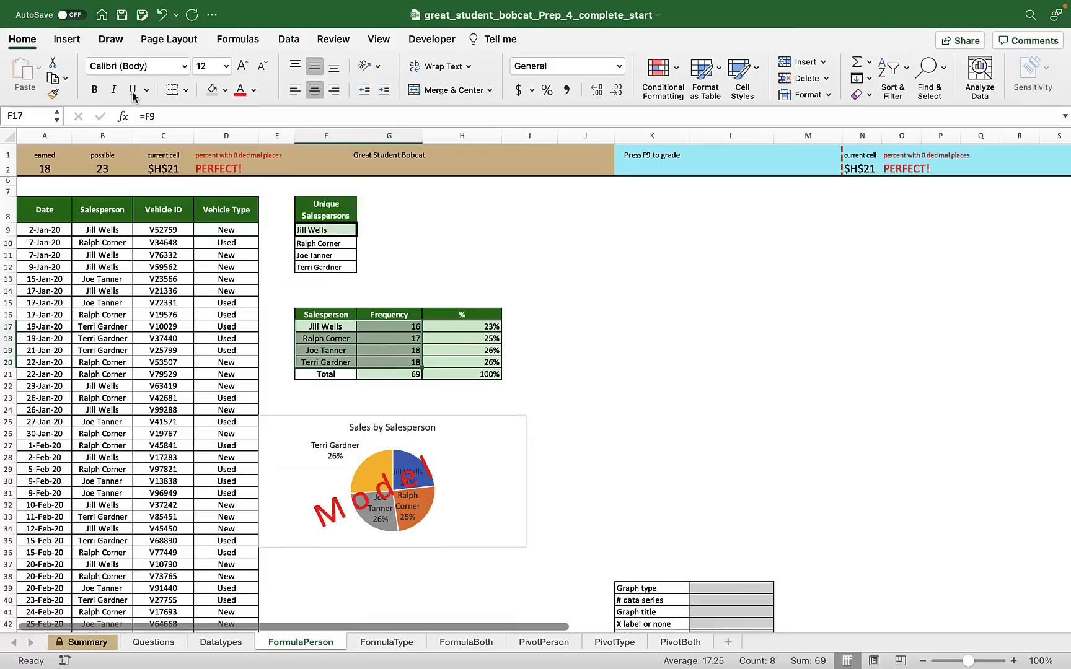
pyautogui.click(76, 38)
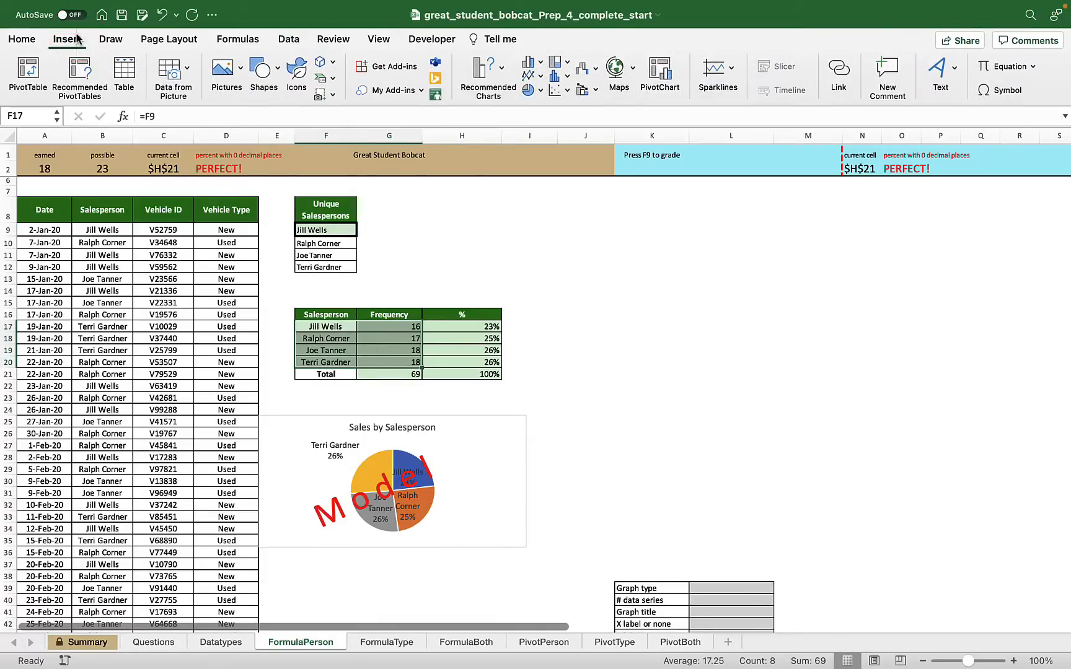
pyautogui.click(502, 70)
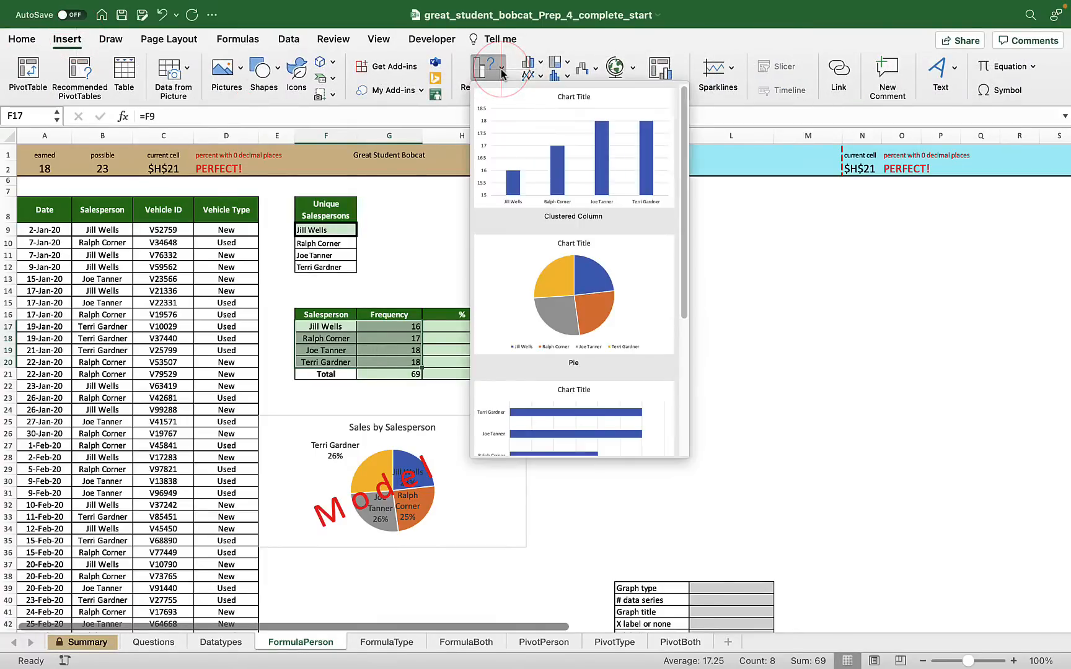
pyautogui.click(603, 280)
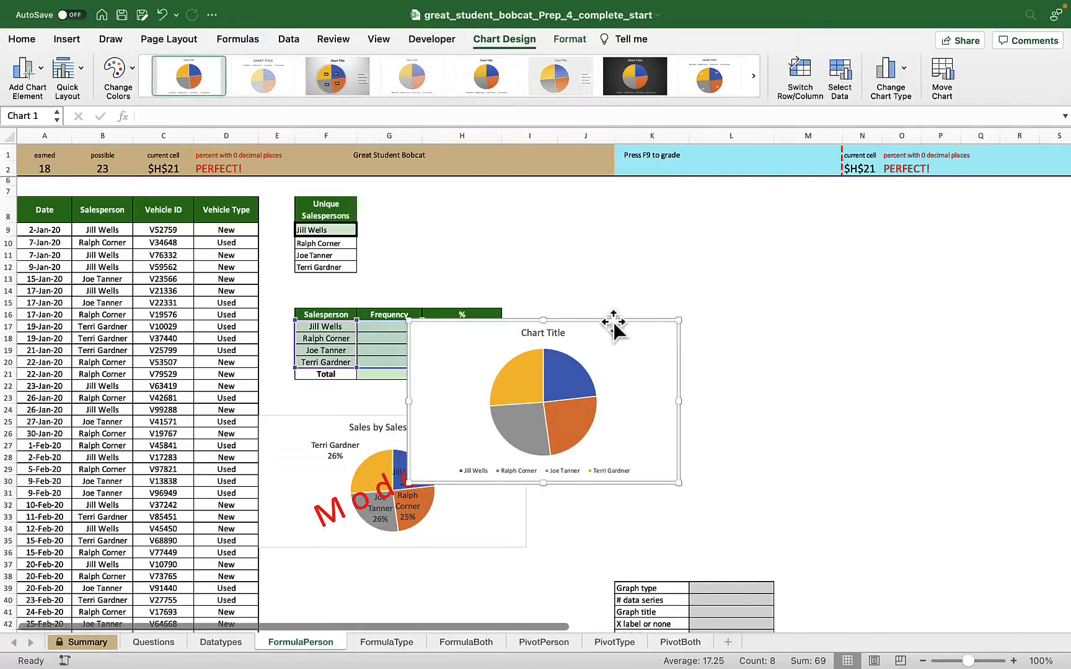
pyautogui.moveTo(613, 321); pyautogui.dragTo(783, 394)
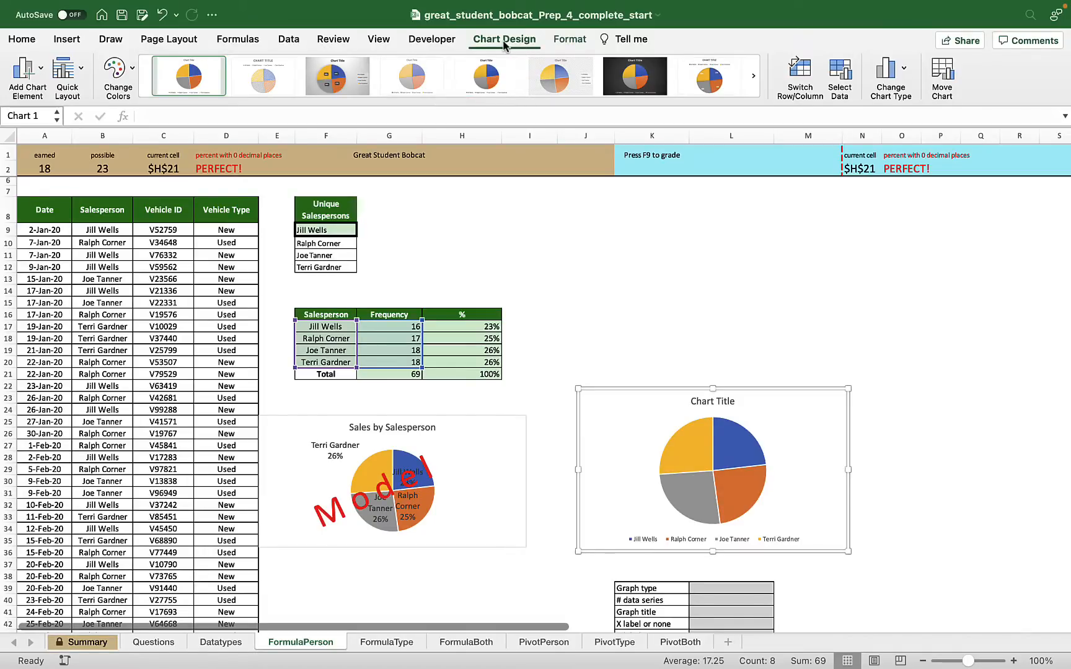
# Step: Apply the pie layout with category names and percentages on the slices, and enlarge the data labels to 11 pt
pyautogui.click(77, 74)
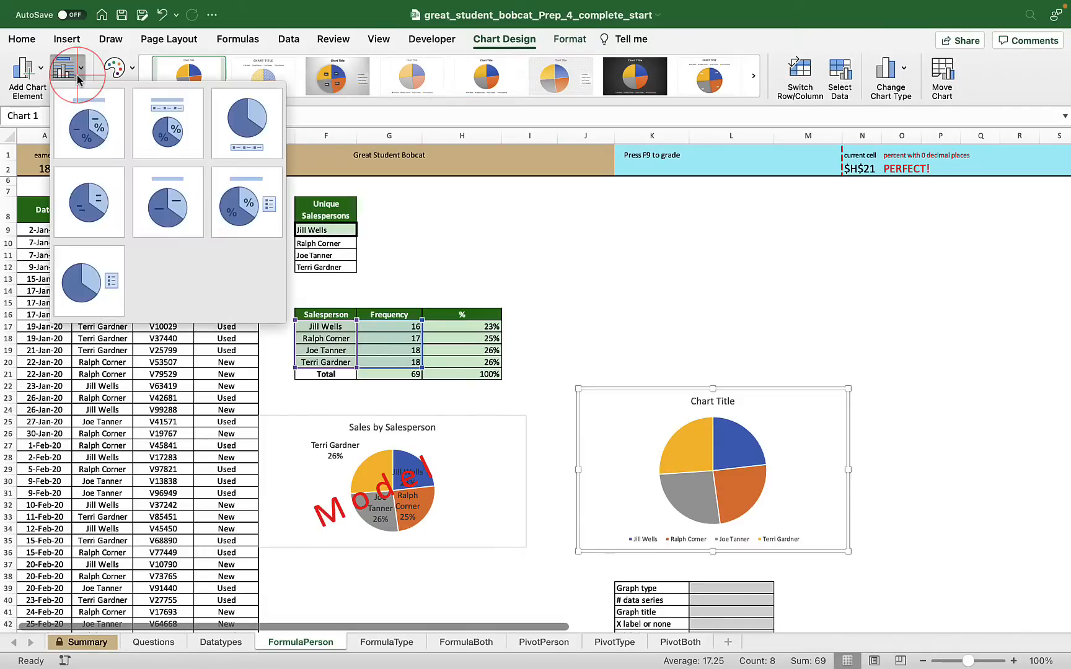
pyautogui.click(96, 126)
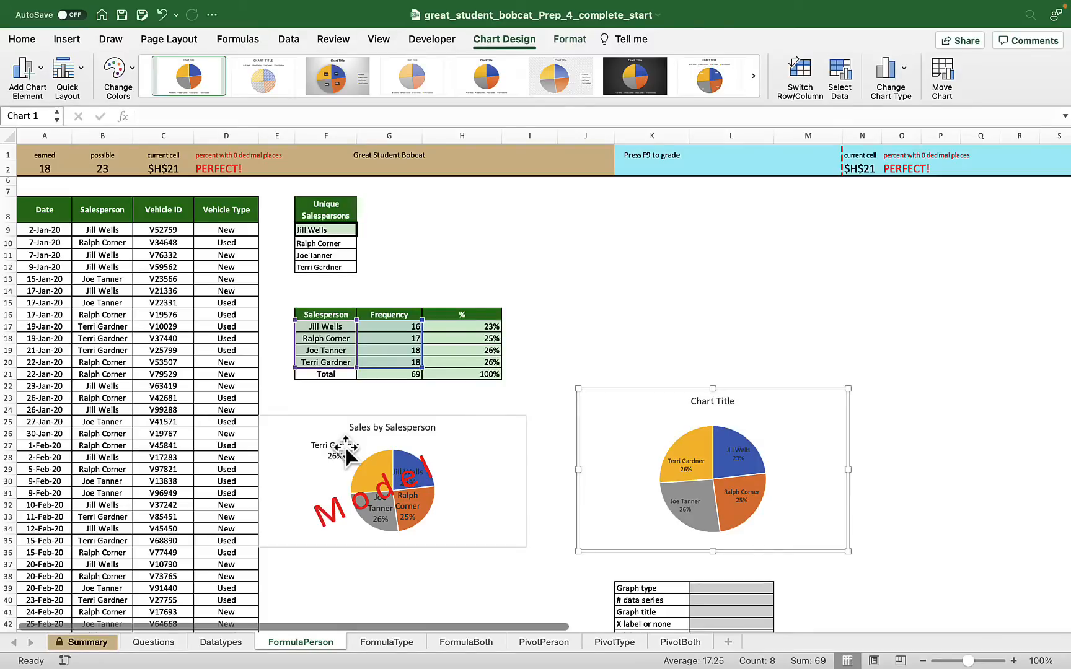
pyautogui.click(694, 466)
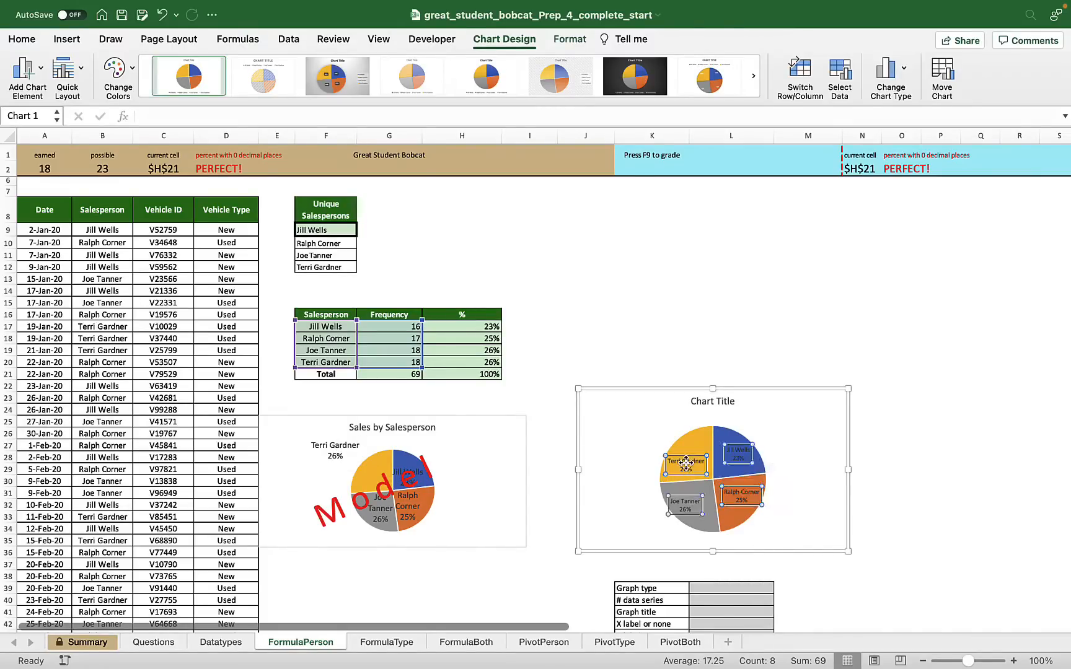
pyautogui.click(24, 41)
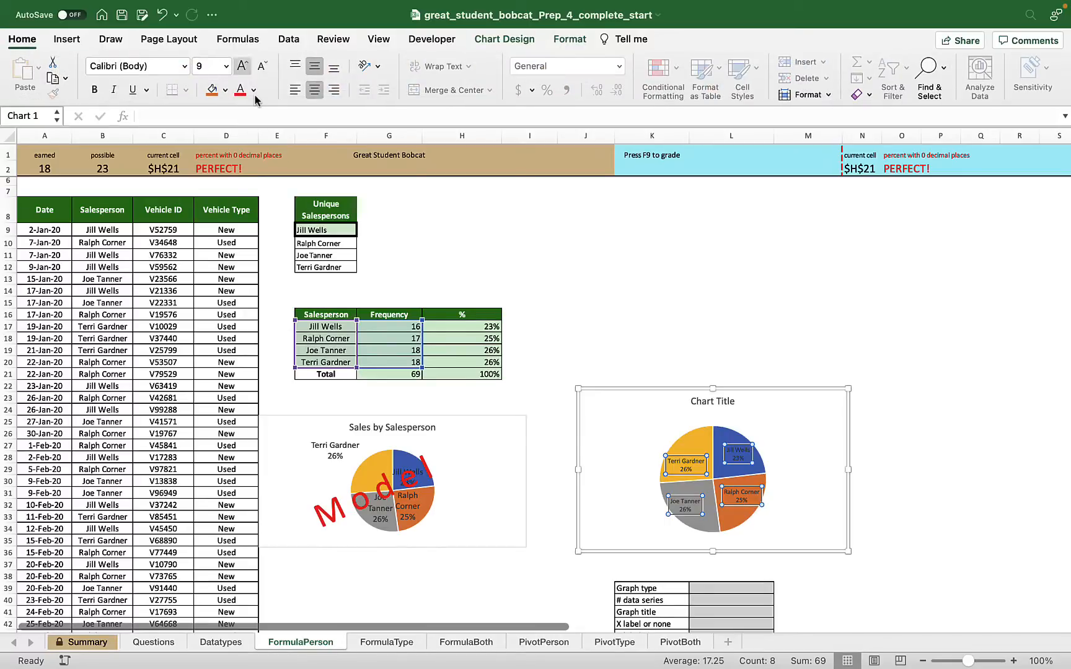
pyautogui.click(242, 66)
pyautogui.click(242, 66)
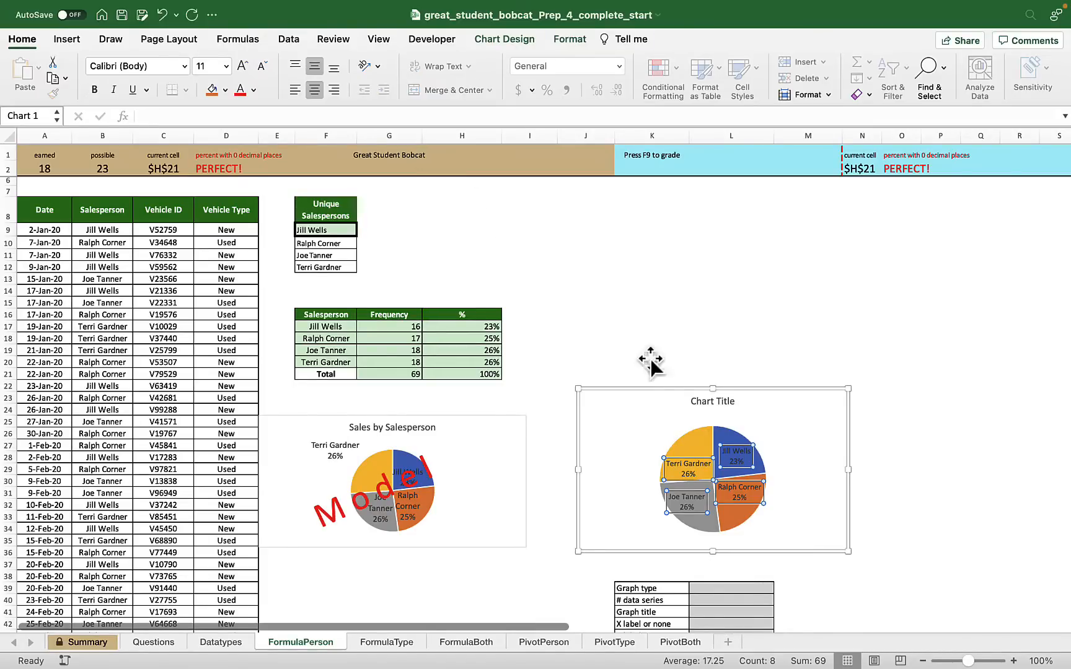
# Step: Replace the pie chart's placeholder title with "Sales by Salesperson"
pyautogui.click(700, 404)
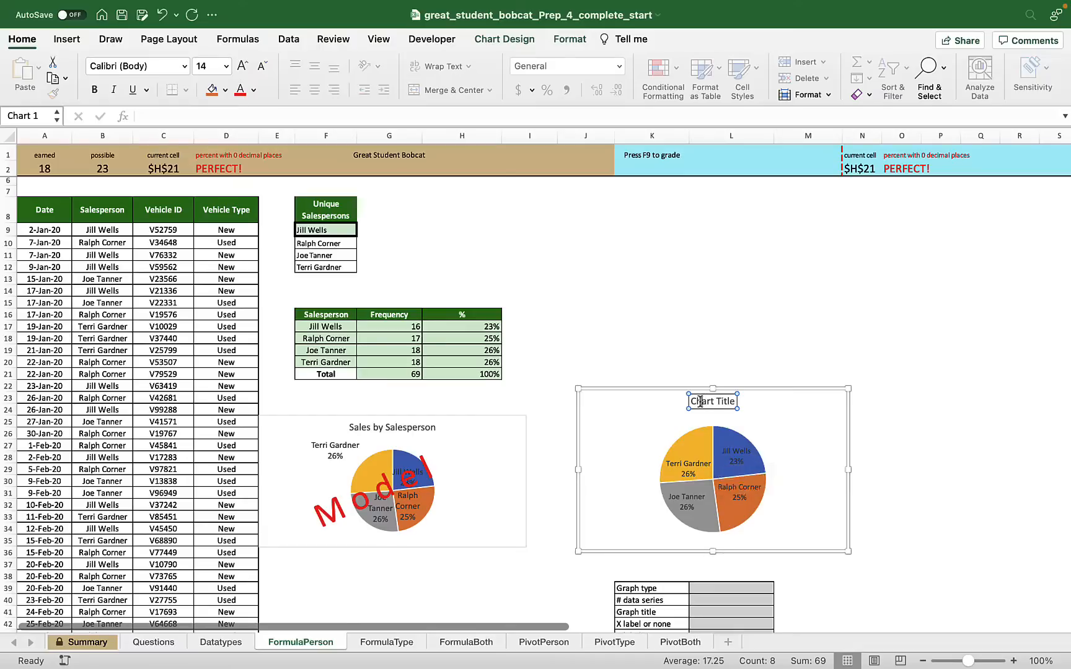
pyautogui.doubleClick(700, 402)
pyautogui.click(701, 401)
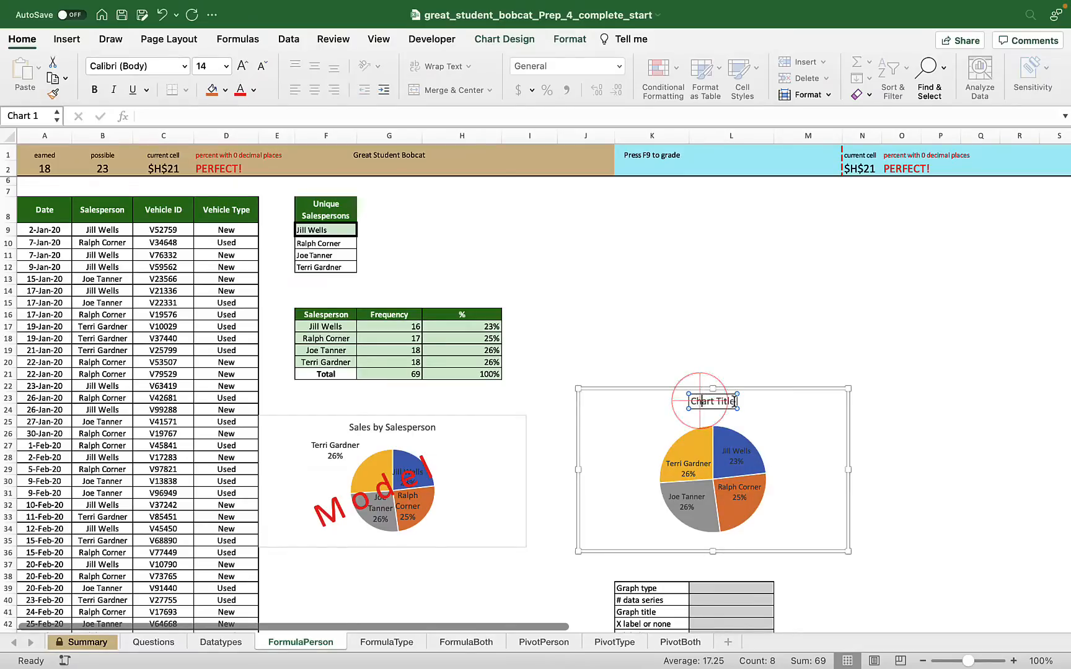
pyautogui.moveTo(733, 400); pyautogui.dragTo(679, 400)
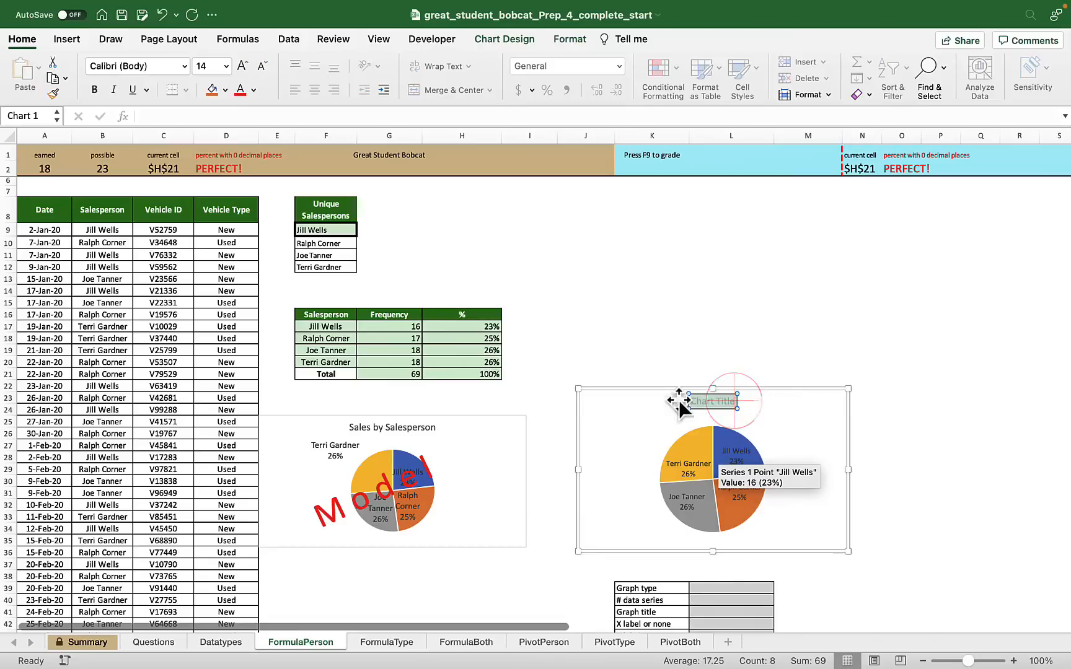
pyautogui.write('Sales')
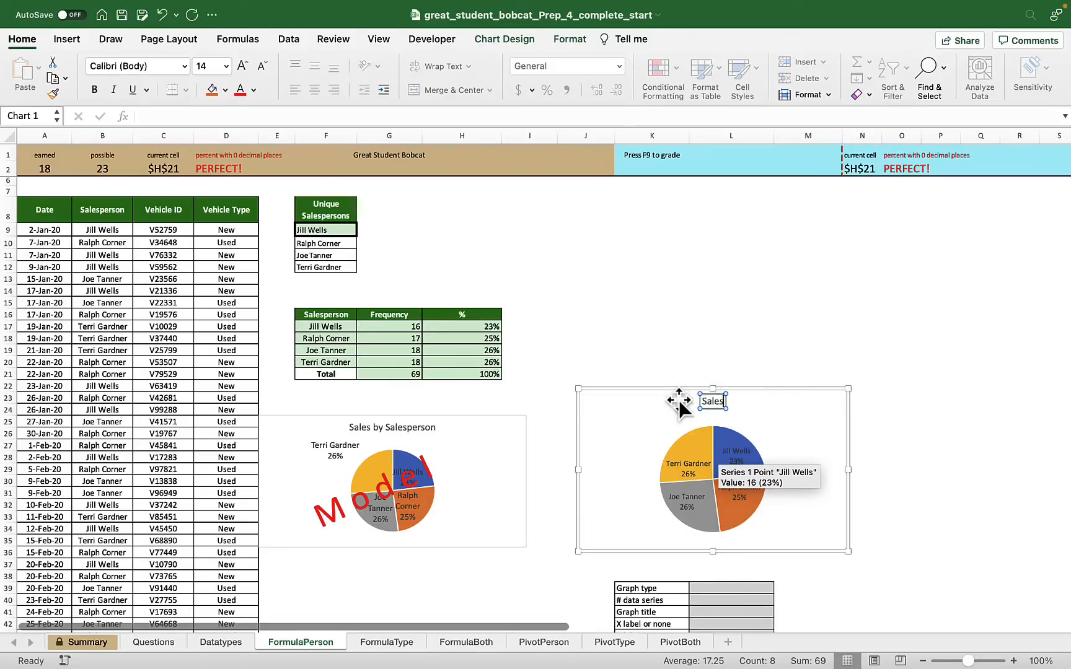
pyautogui.write(' by Salesperson')
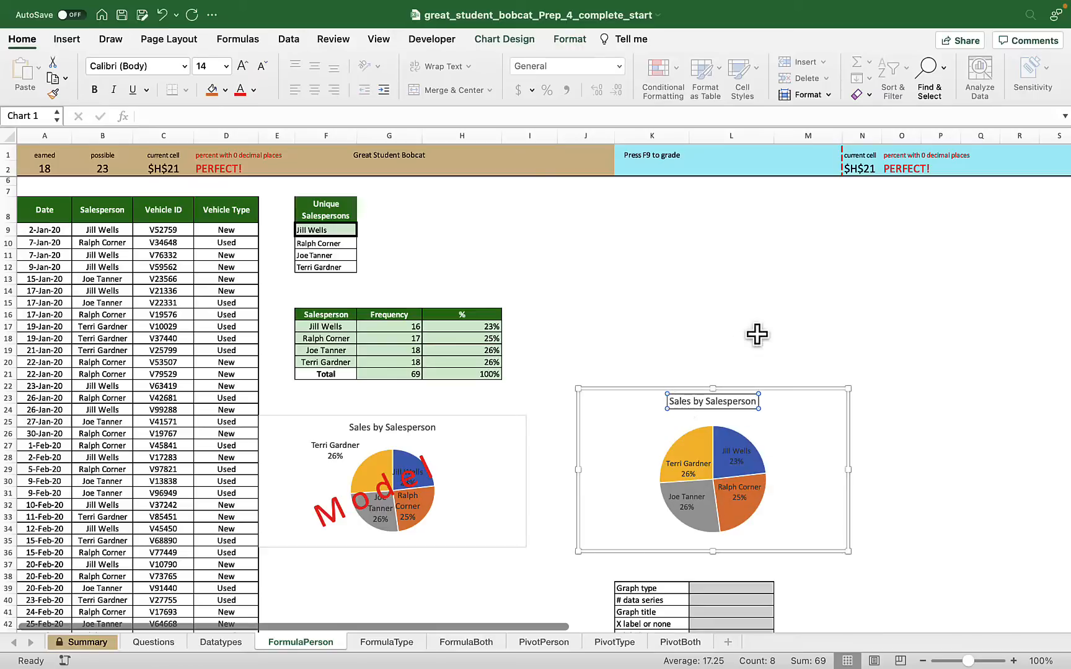
pyautogui.click(775, 319)
# Step: In the graph-details table, enter "pie" as the graph type in L39 and 1 as the number of data series in L40
pyautogui.scroll(-5, 775, 319)
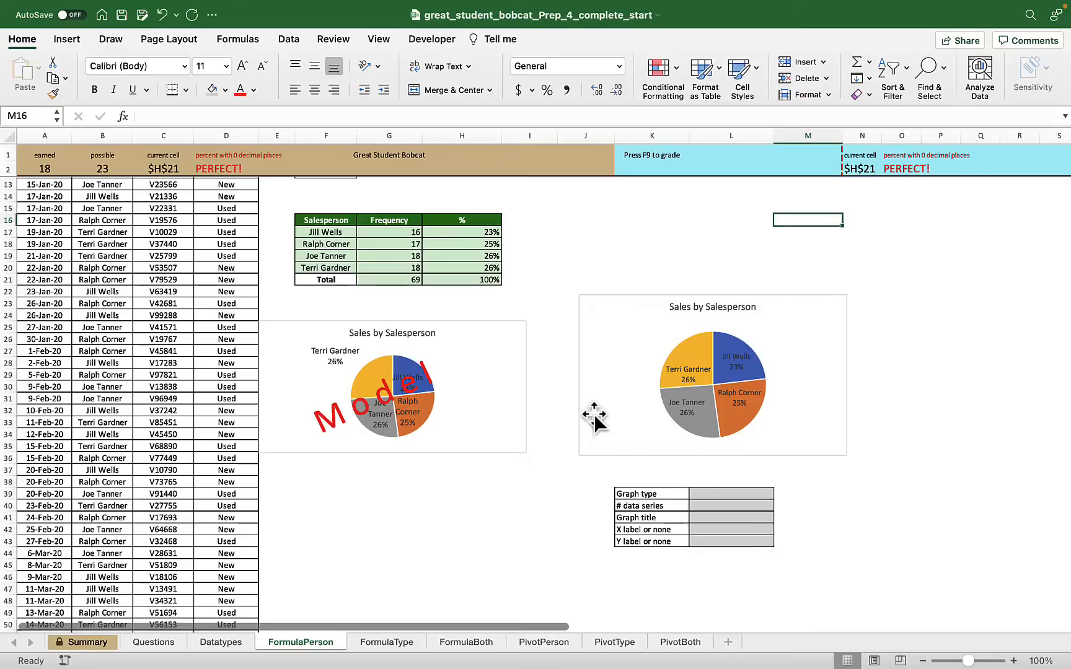
pyautogui.click(721, 493)
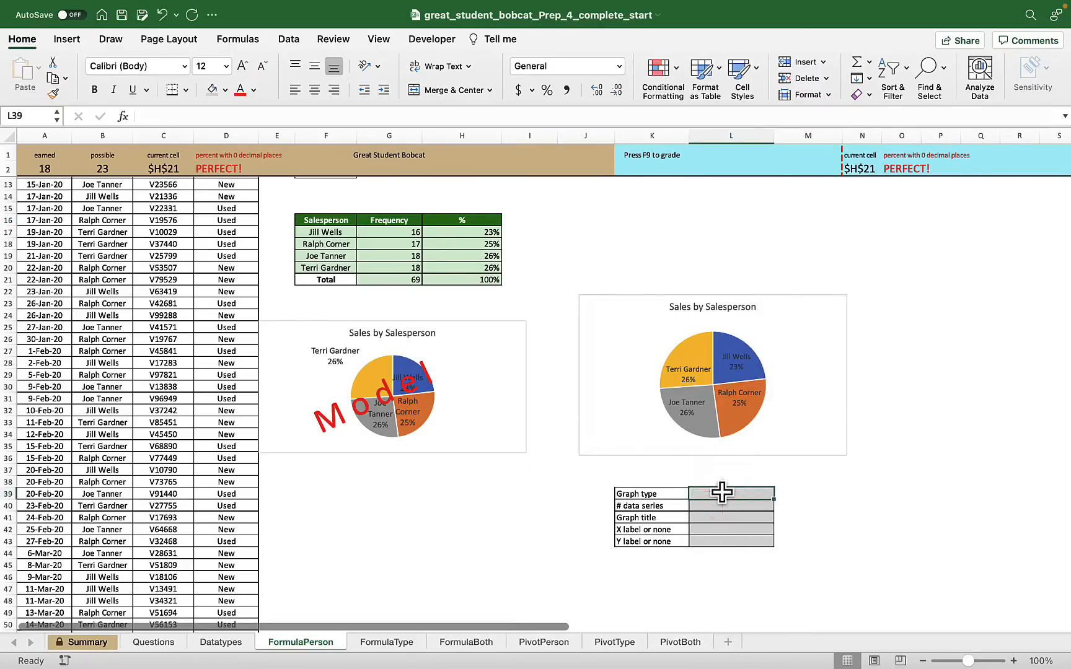
pyautogui.write('pie')
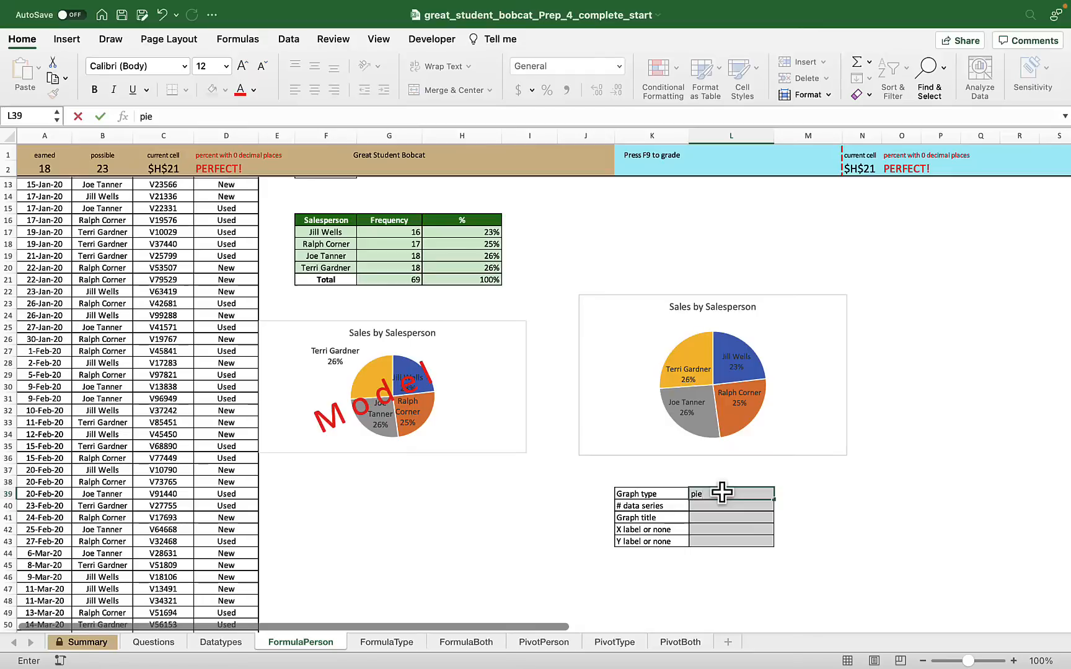
pyautogui.press('Return')
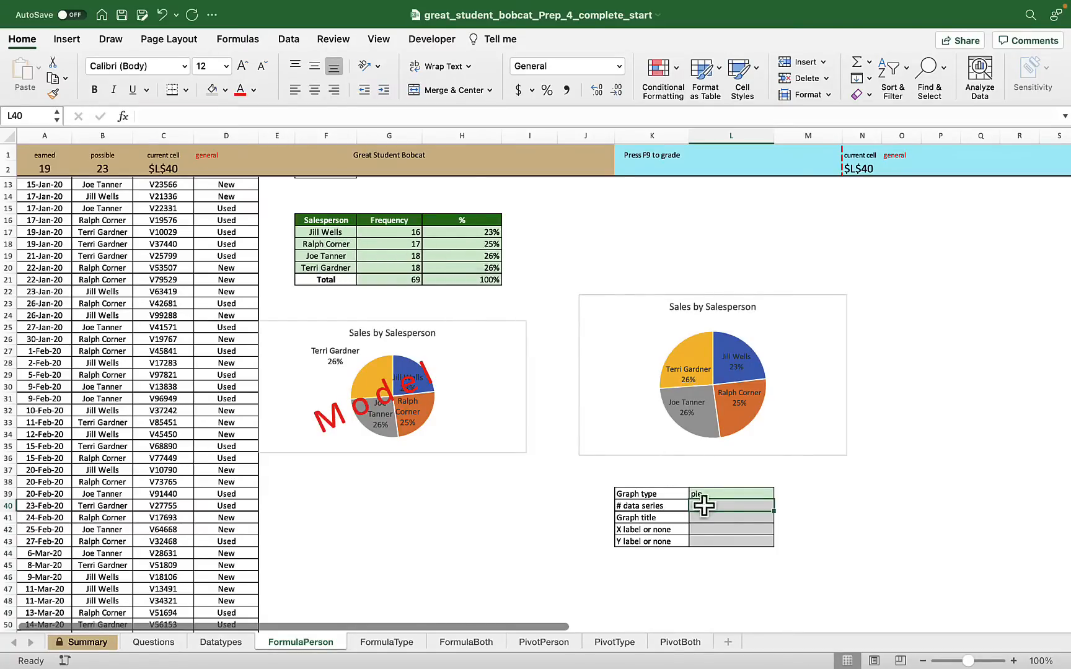
pyautogui.write('1')
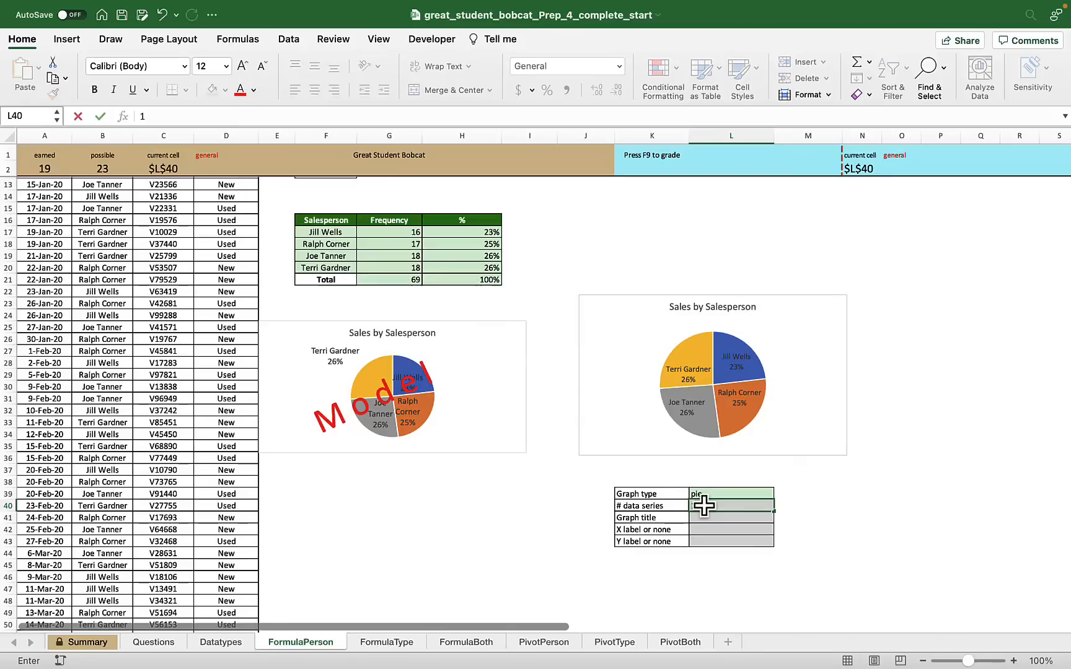
pyautogui.press('Return')
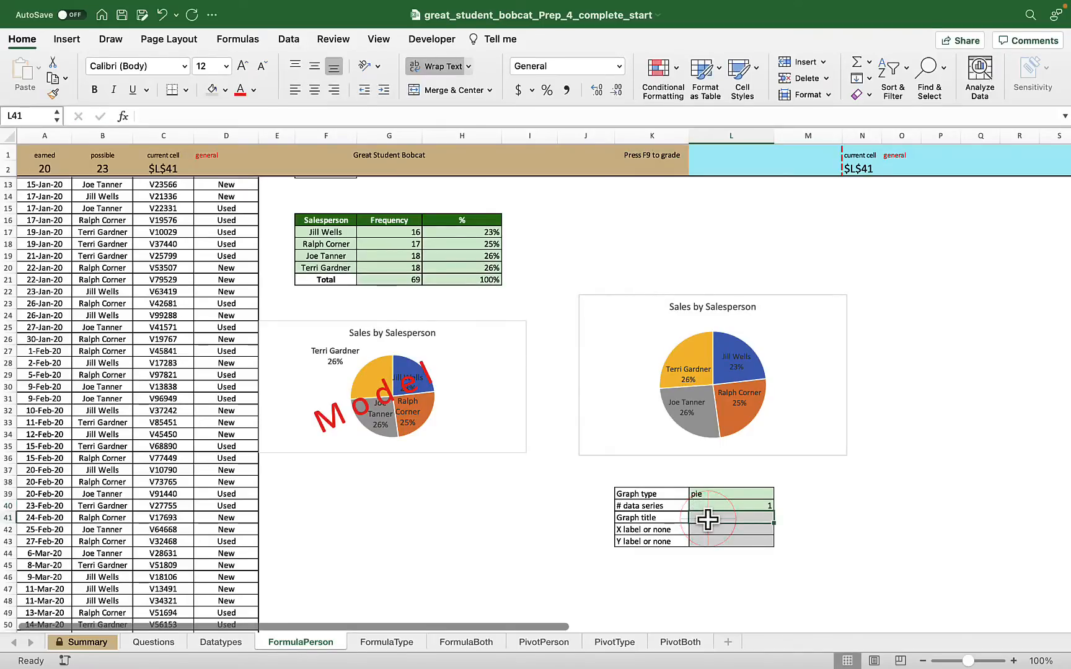
# Step: Enter "Sales by Salesperson" as the graph title in L41 and "none" for the X and Y labels in L42 and L43
pyautogui.write('Sales by ')
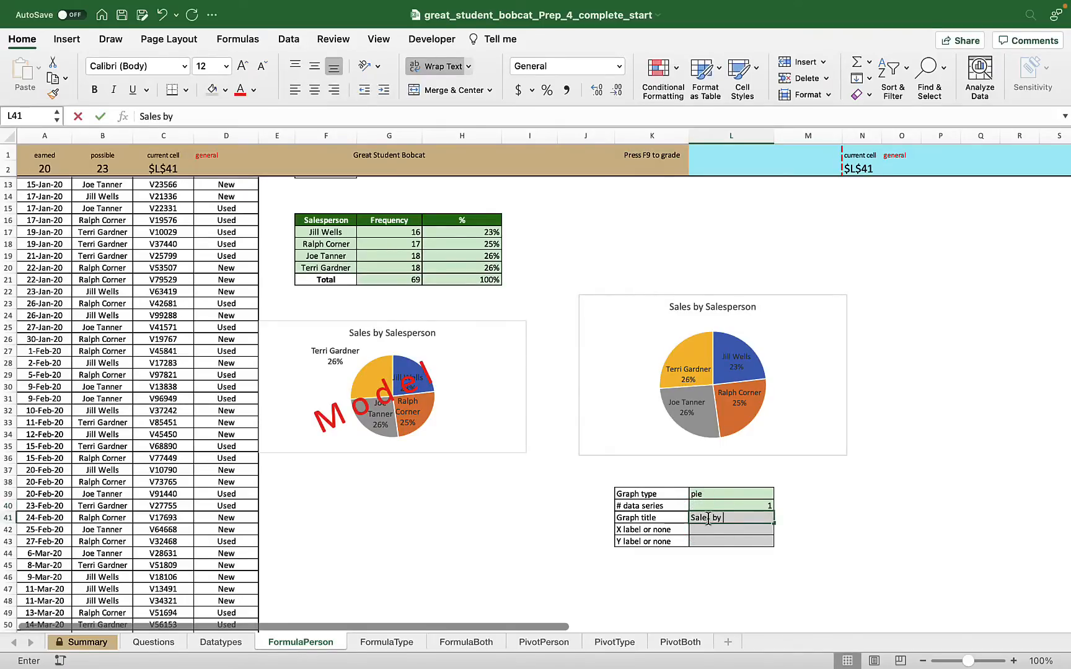
pyautogui.write('Sales')
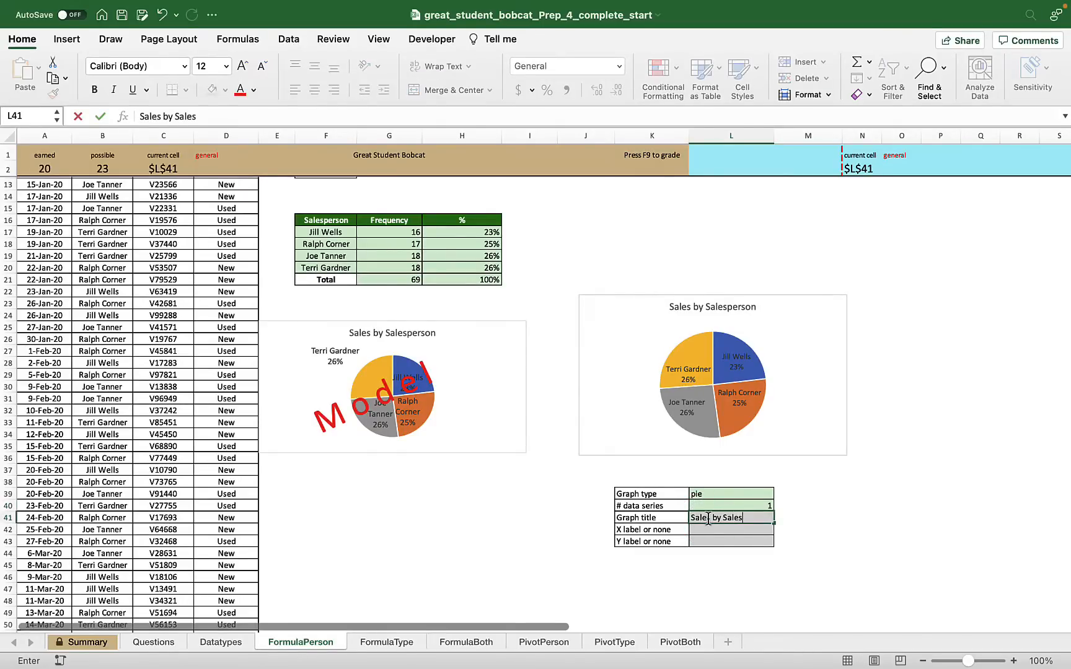
pyautogui.write('person')
pyautogui.press('Return')
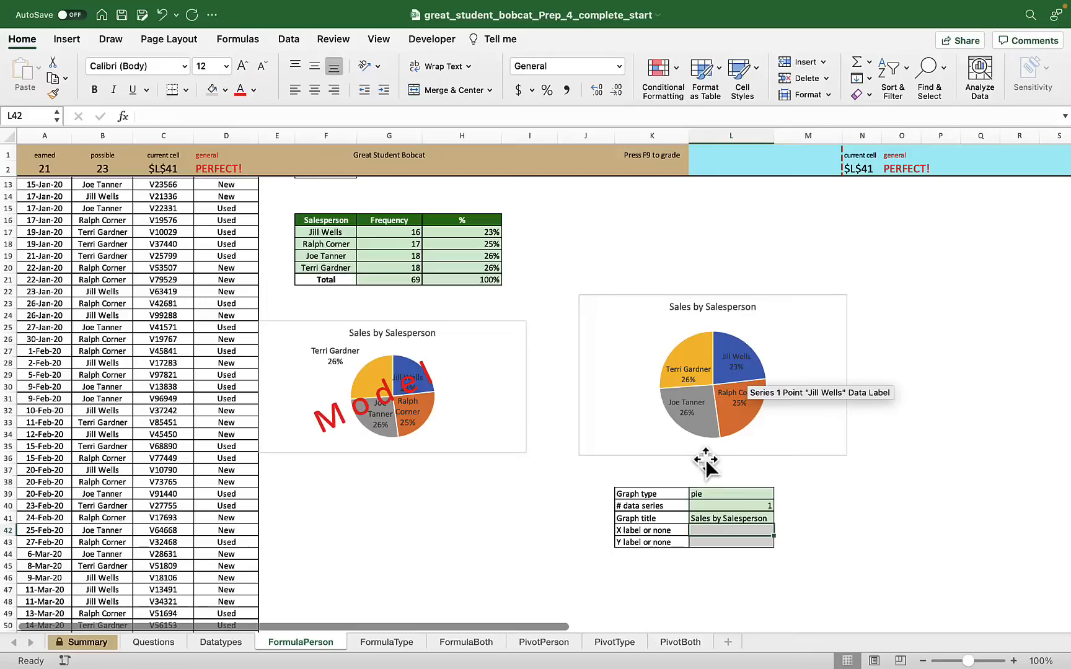
pyautogui.write('none')
pyautogui.click(708, 541)
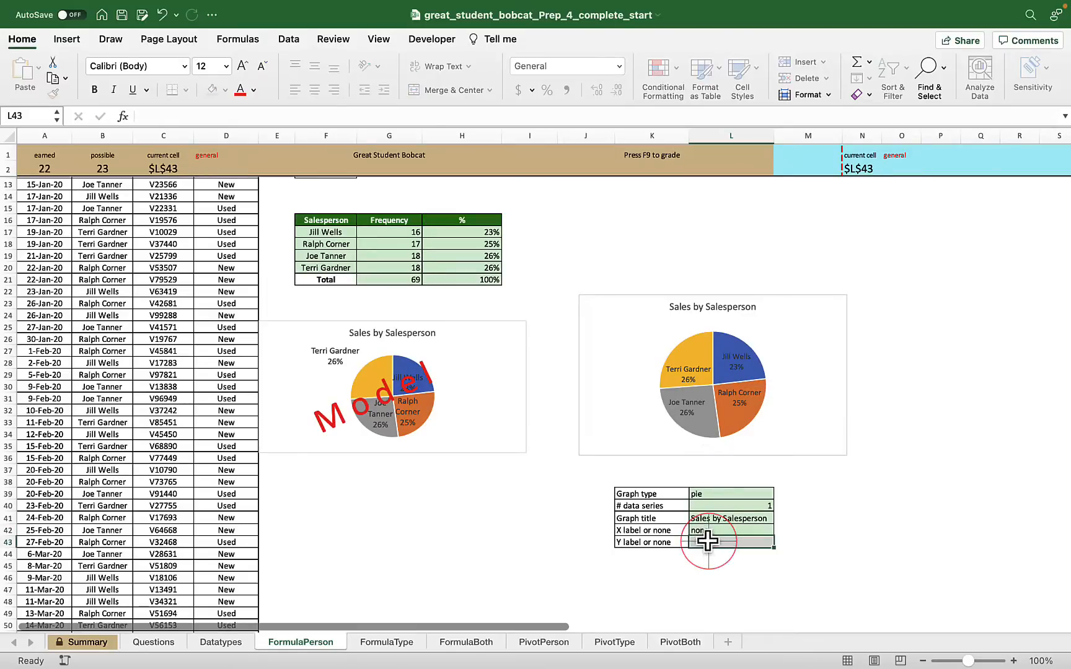
pyautogui.write('none')
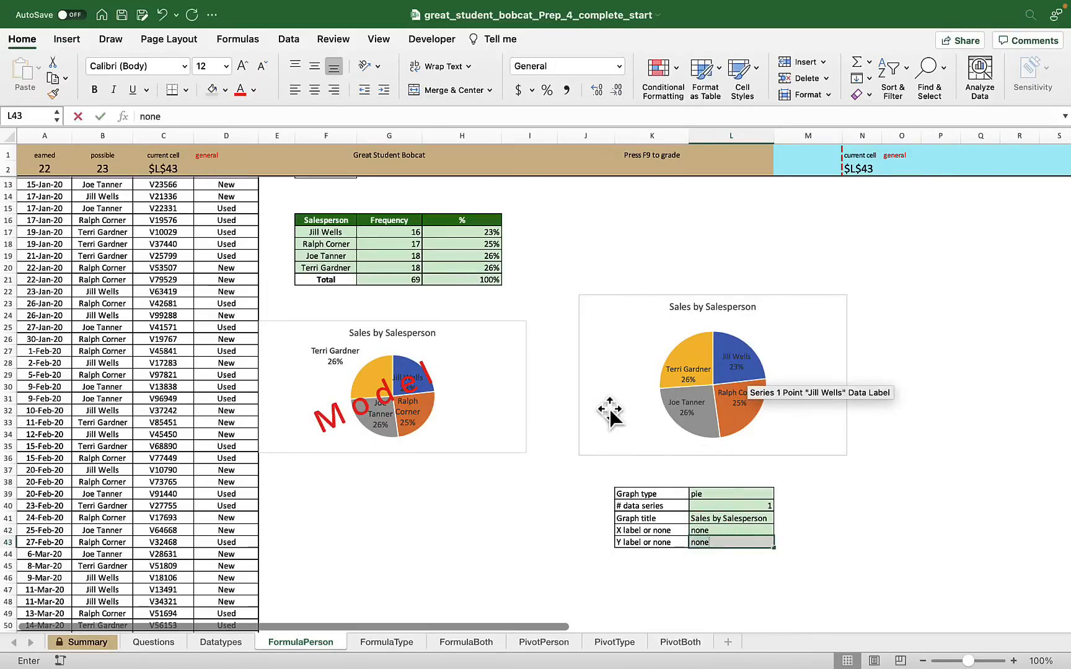
pyautogui.press('Return')
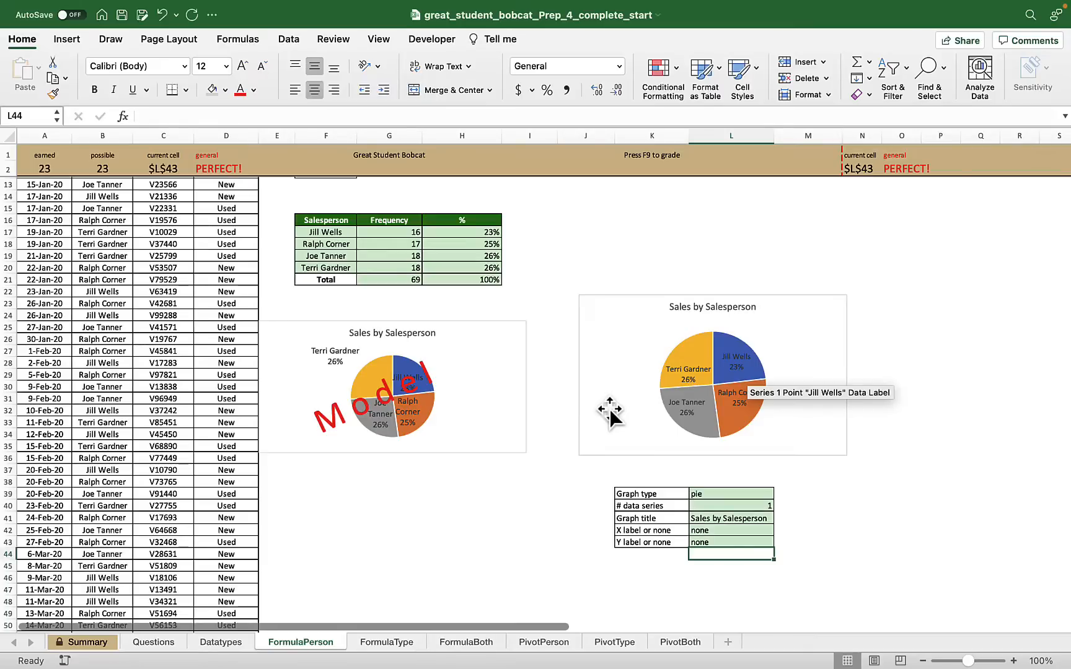
# Step: On the FormulaType sheet, list the unique vehicle types in F9 with =UNIQUE(D9:D77)
pyautogui.click(387, 642)
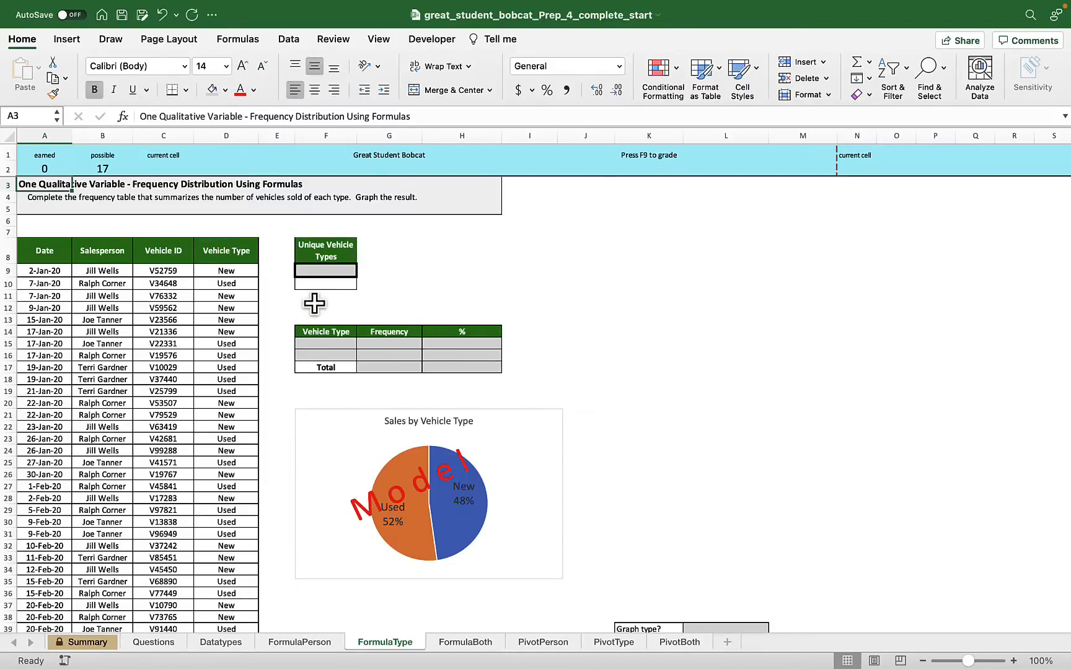
pyautogui.write('=qu')
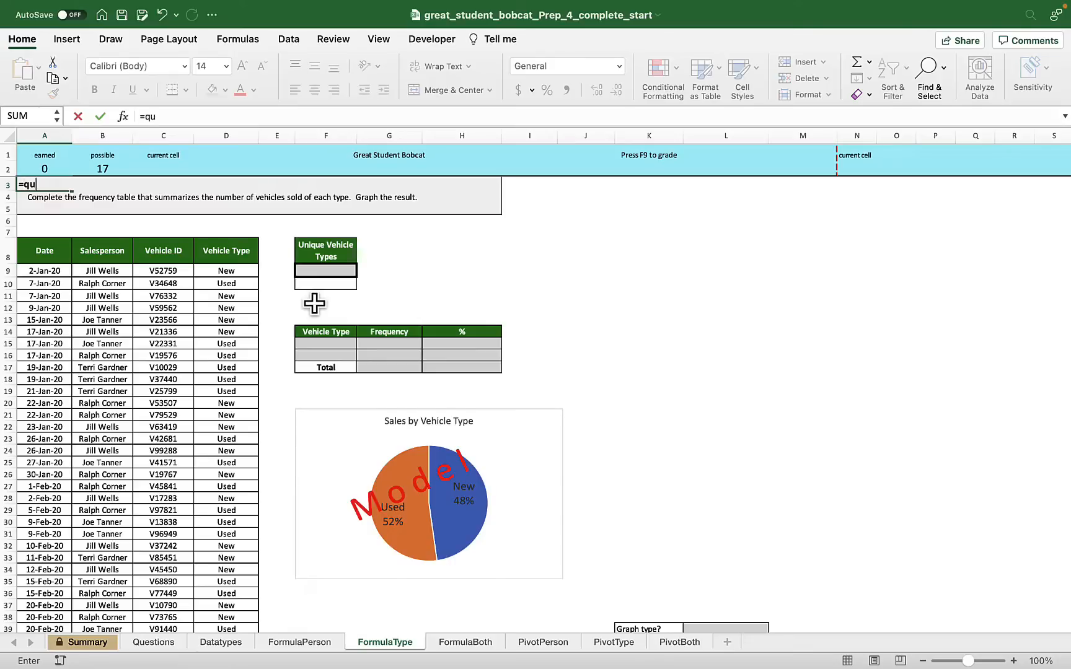
pyautogui.press('Escape')
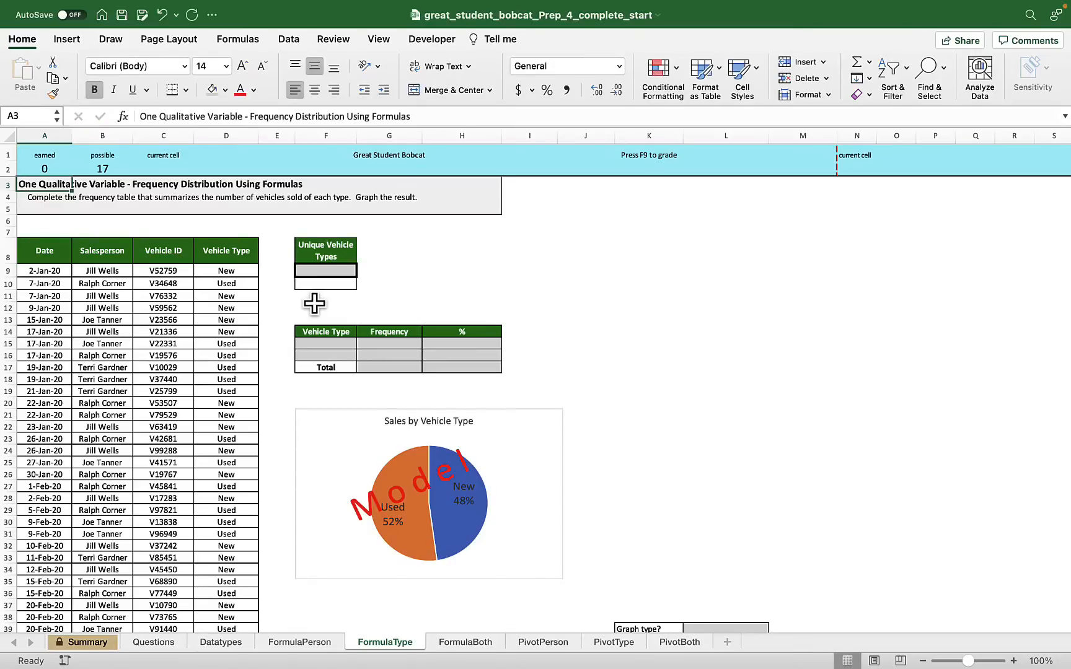
pyautogui.click(332, 271)
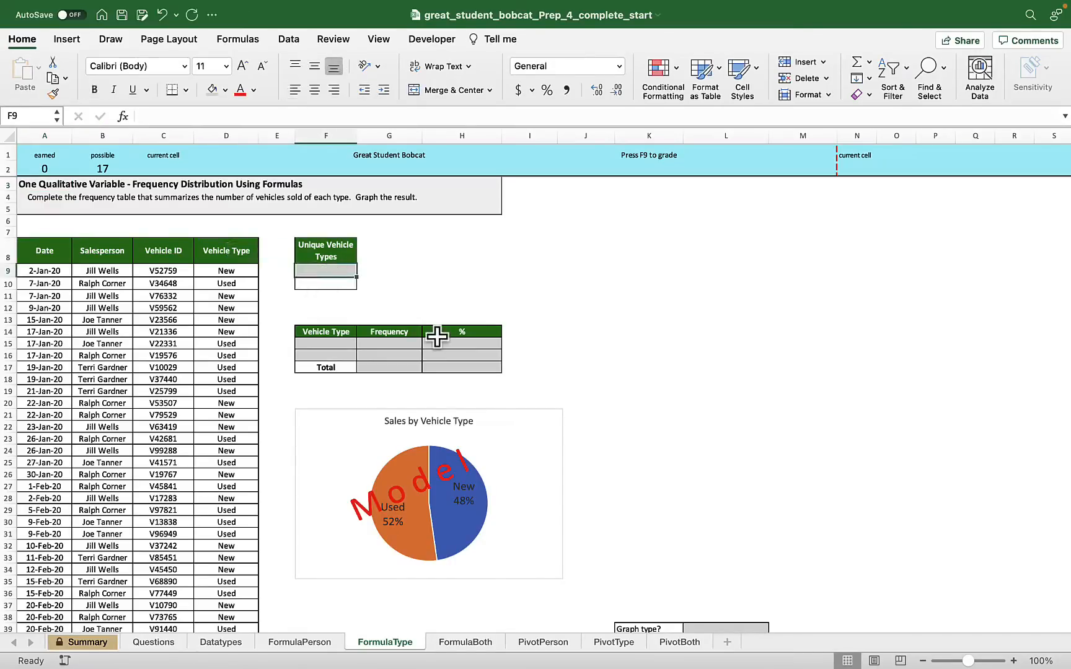
pyautogui.write('=unique(')
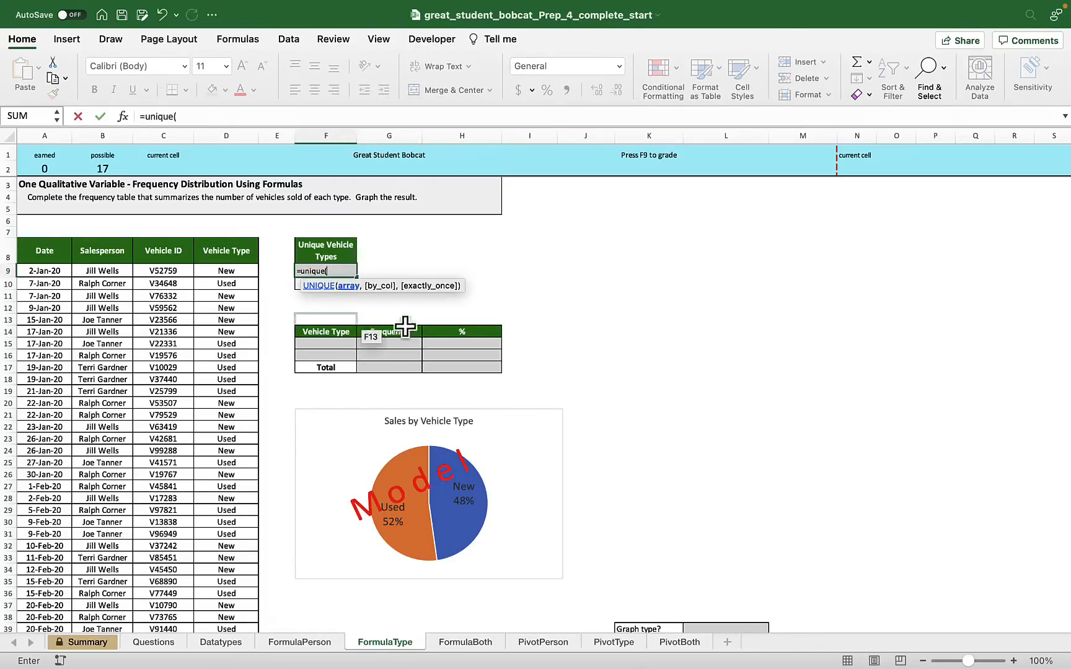
pyautogui.click(241, 272)
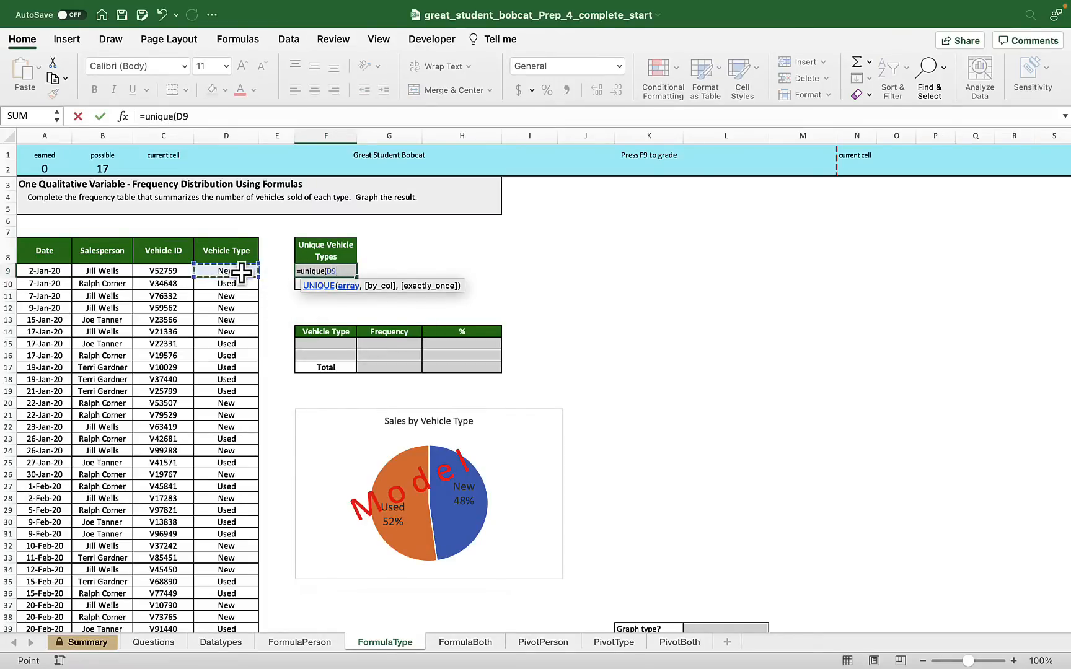
pyautogui.press('super+shift+Down')
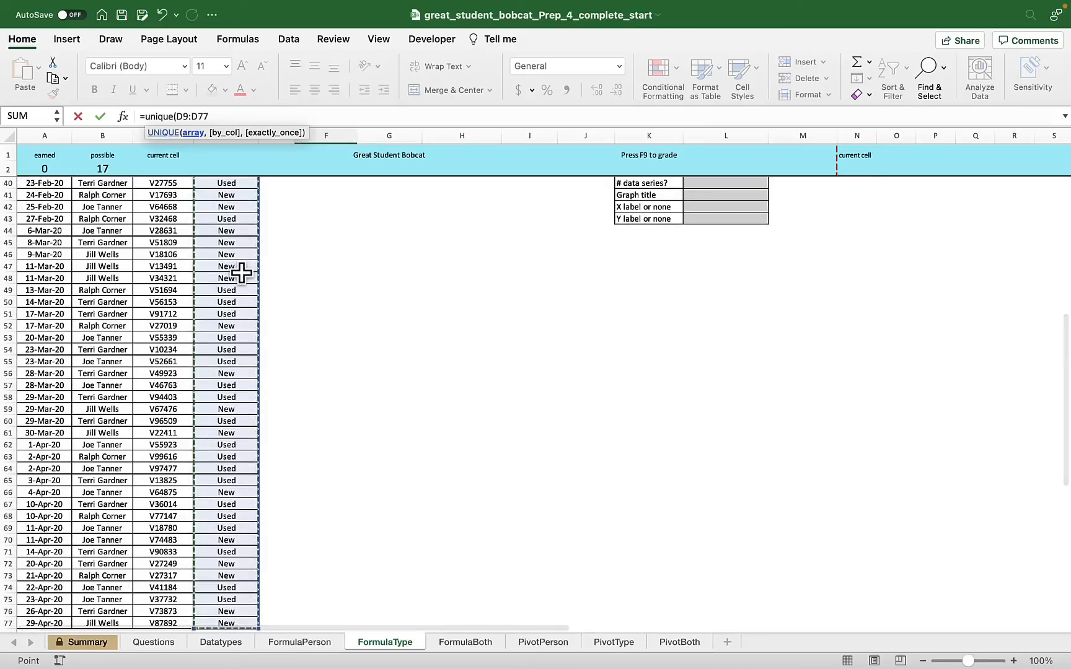
pyautogui.press('Return')
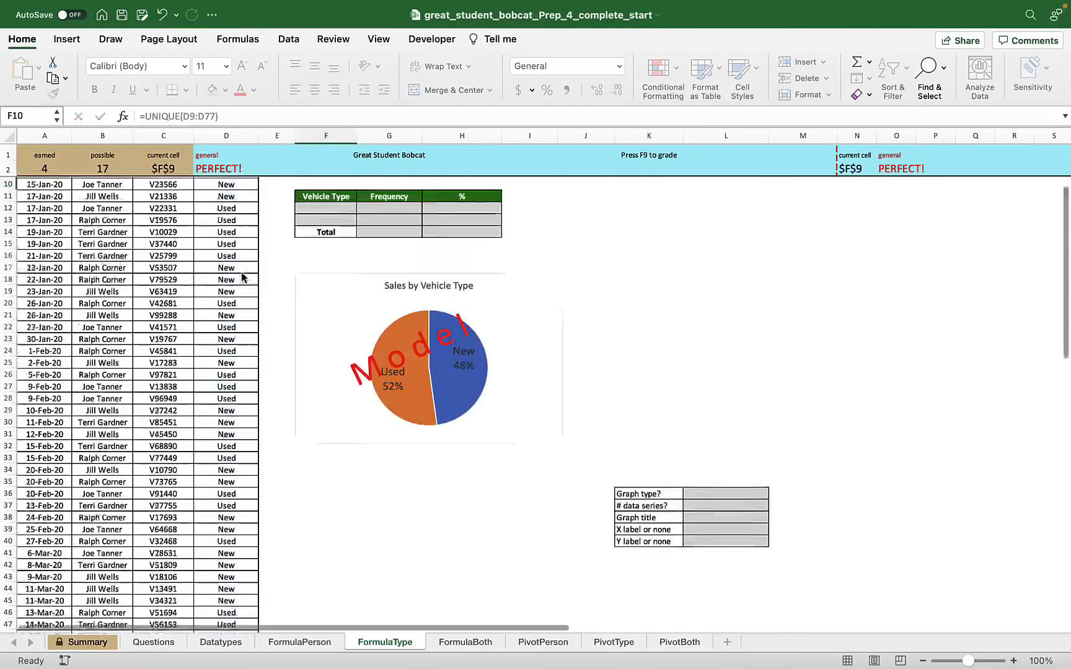
# Step: Link the first vehicle type of the frequency table in F15 with =F9 and fill the formula down to F16
pyautogui.scroll(3, 603, 314)
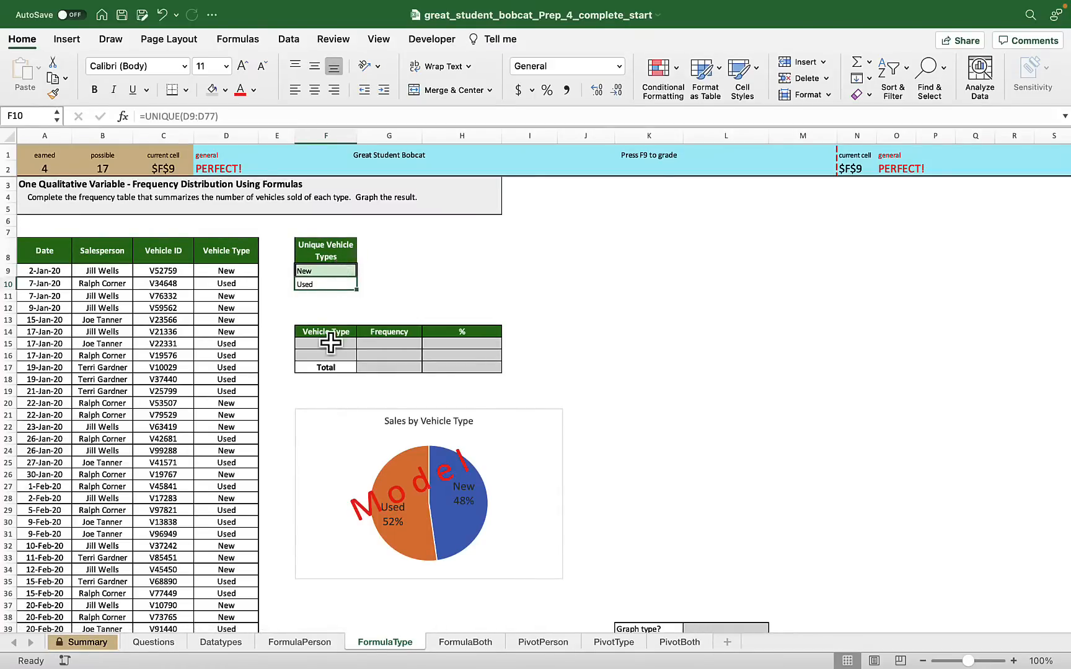
pyautogui.click(330, 342)
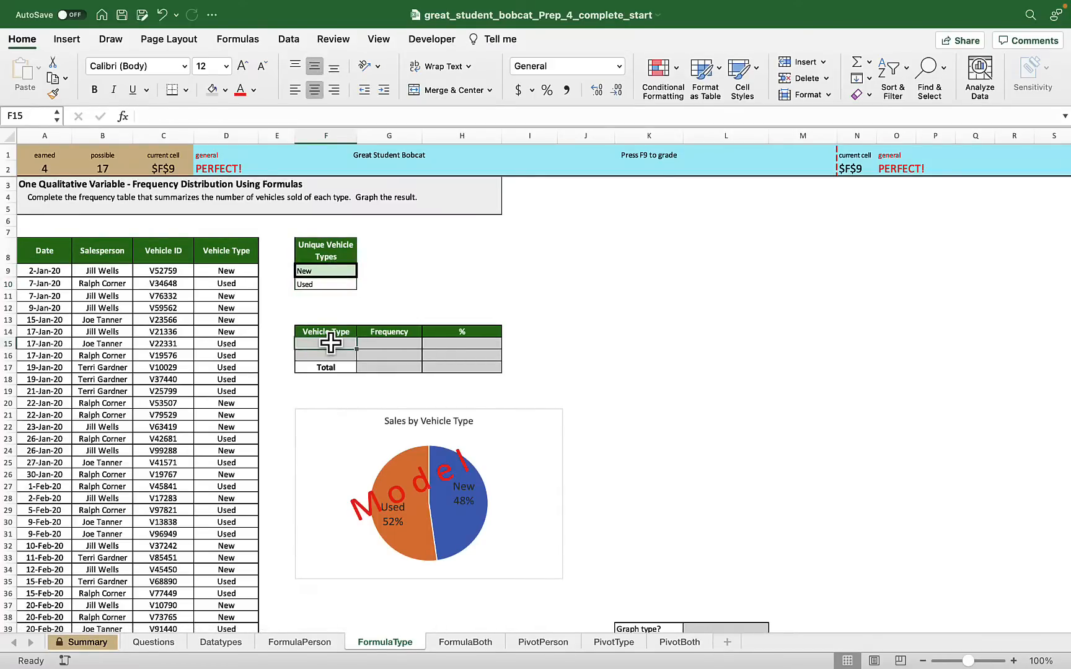
pyautogui.write('=')
pyautogui.click(323, 272)
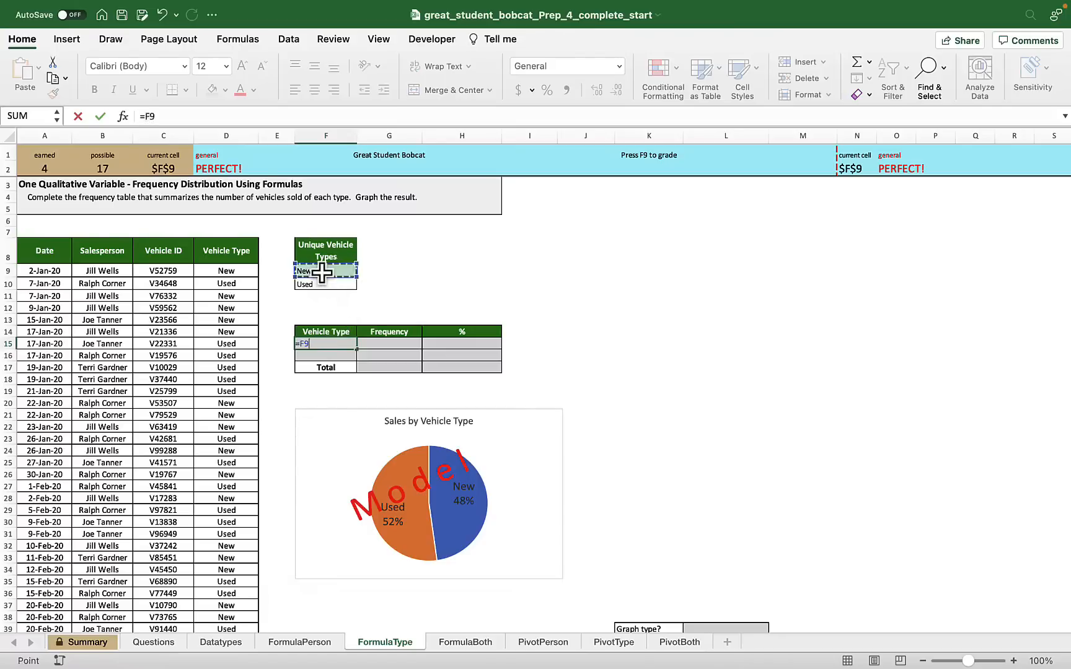
pyautogui.press('Return')
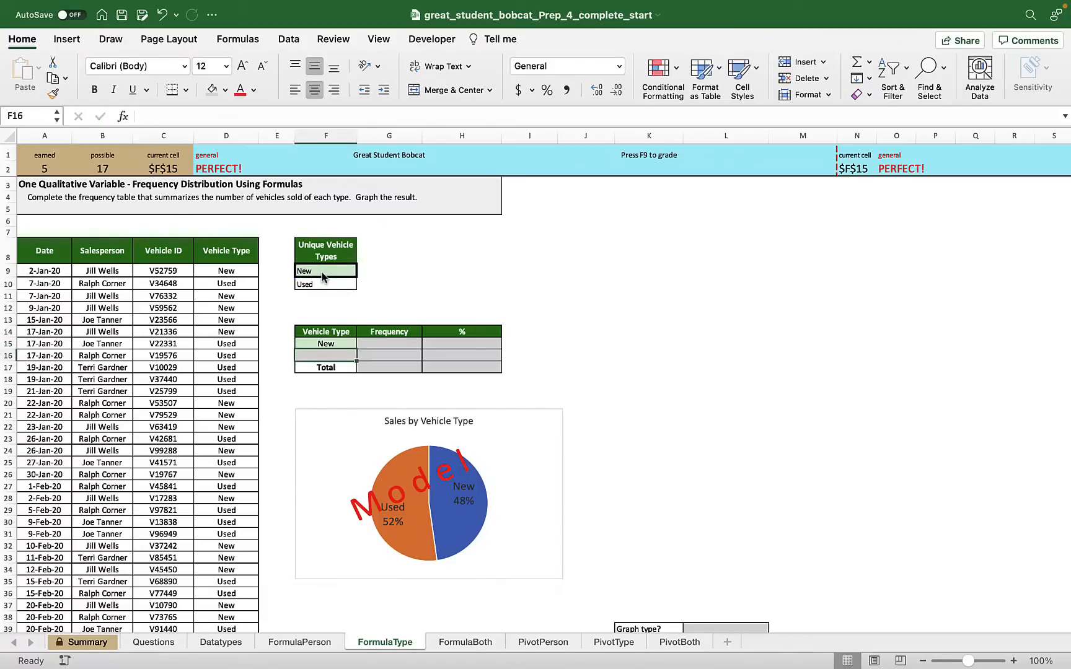
pyautogui.click(333, 342)
pyautogui.moveTo(357, 348); pyautogui.dragTo(355, 359)
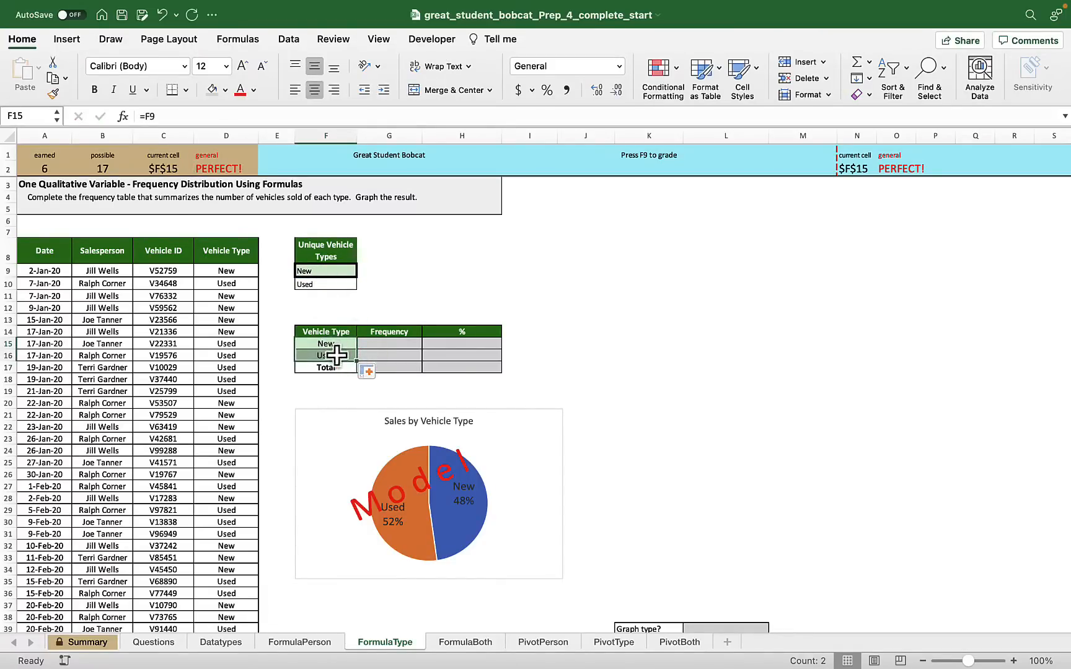
# Step: Count the New vehicles in G15 with =COUNTIFS($D$9:$D$77,F15), using an absolute range for the vehicle type column
pyautogui.click(390, 342)
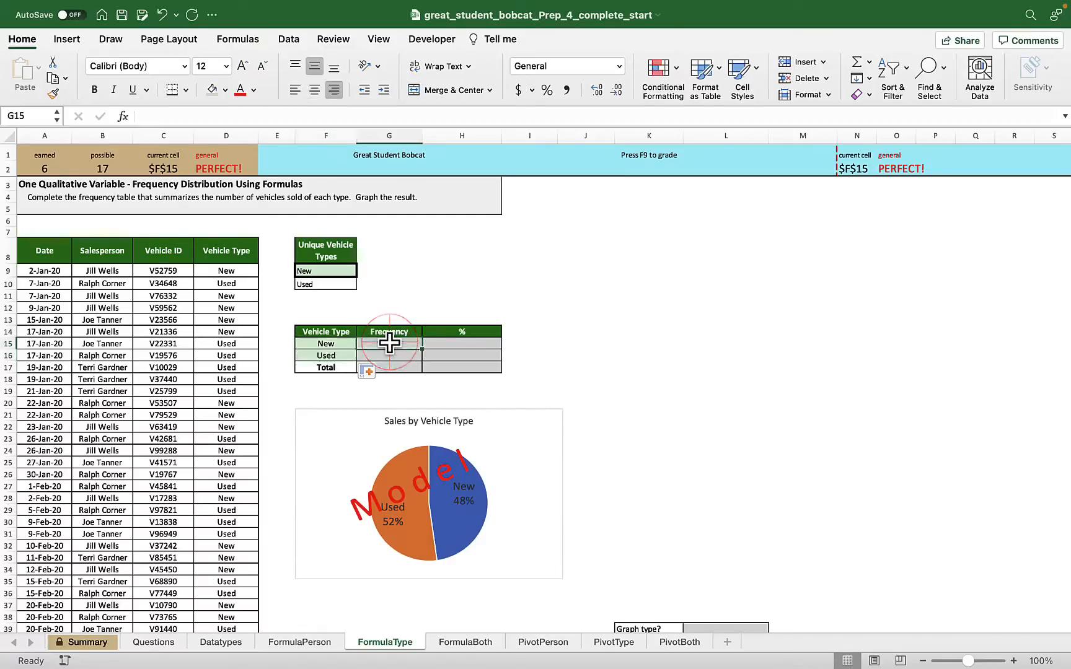
pyautogui.write('=')
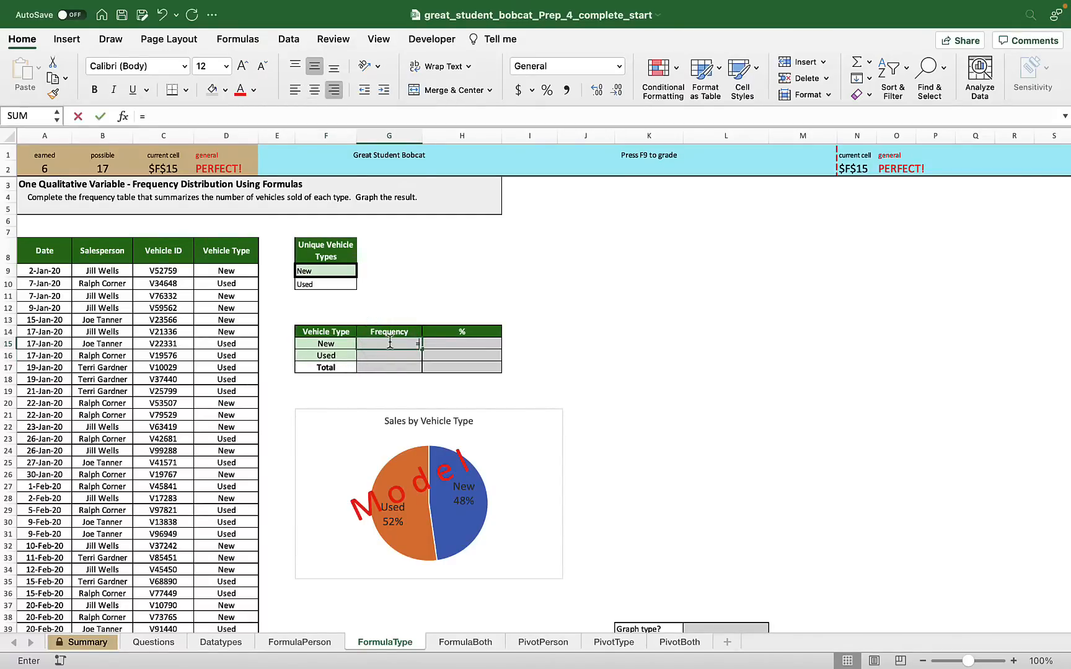
pyautogui.write('count')
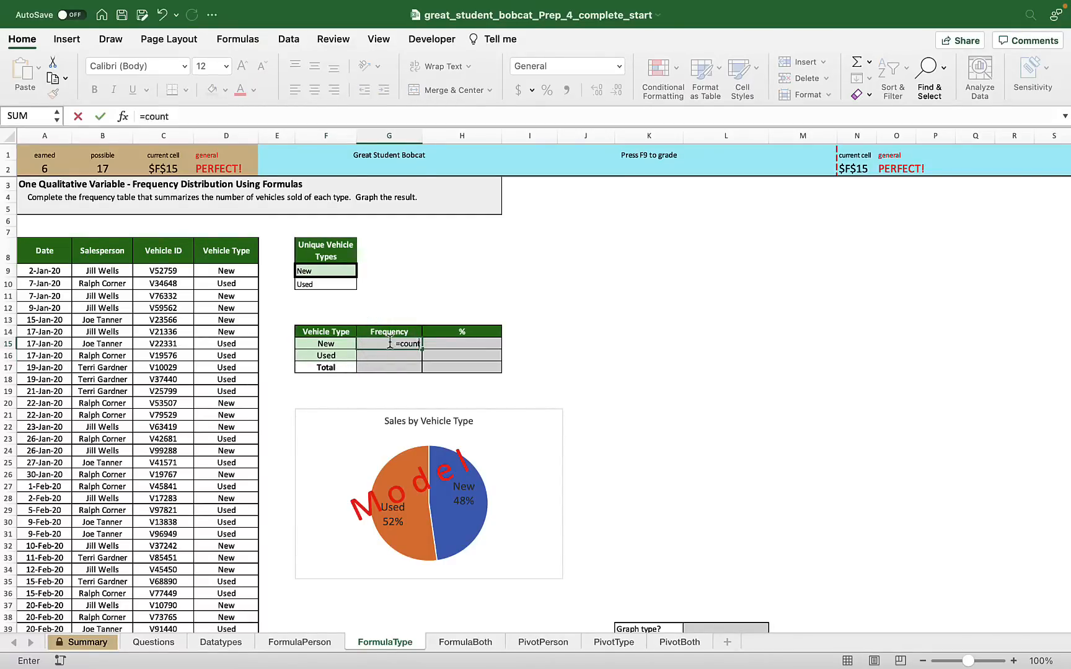
pyautogui.write('ifs(')
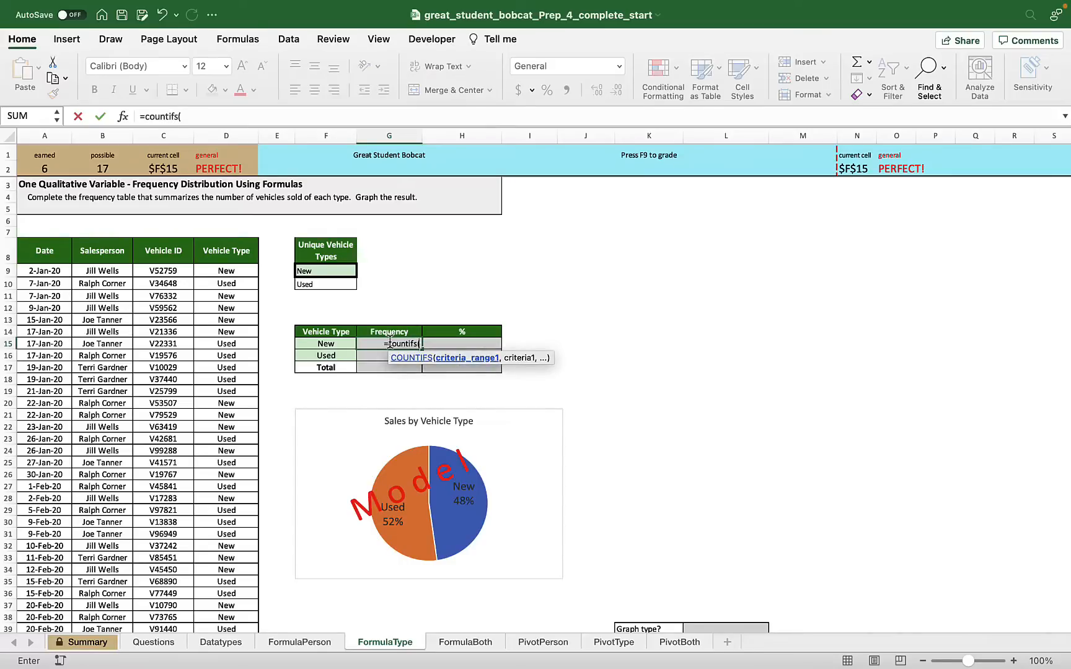
pyautogui.click(231, 271)
pyautogui.press('super+shift+Down')
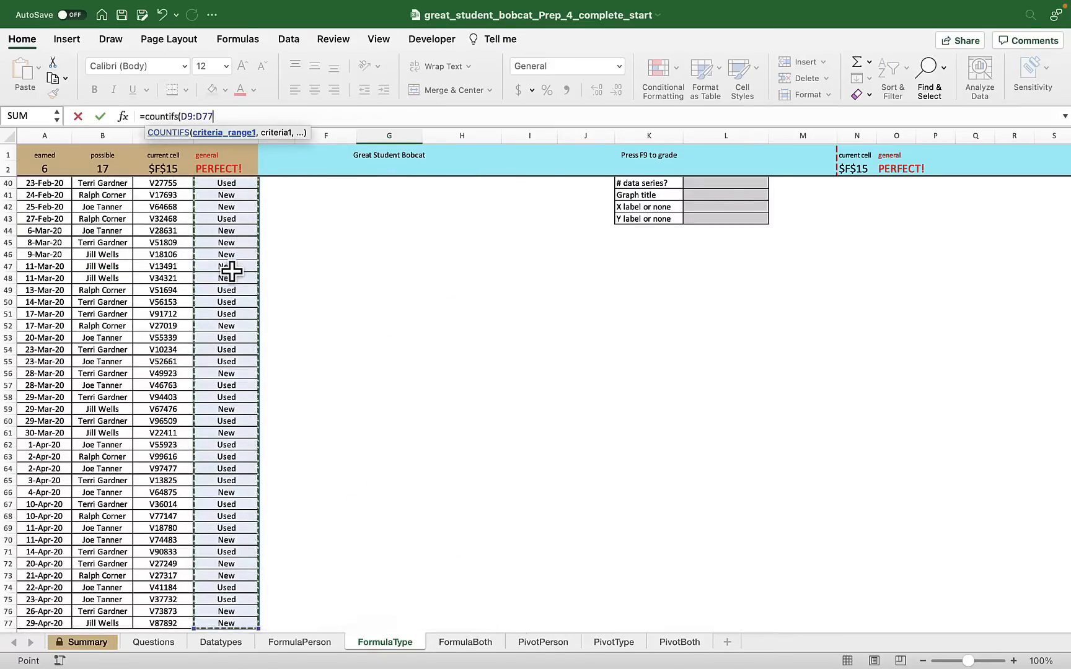
pyautogui.press('F4')
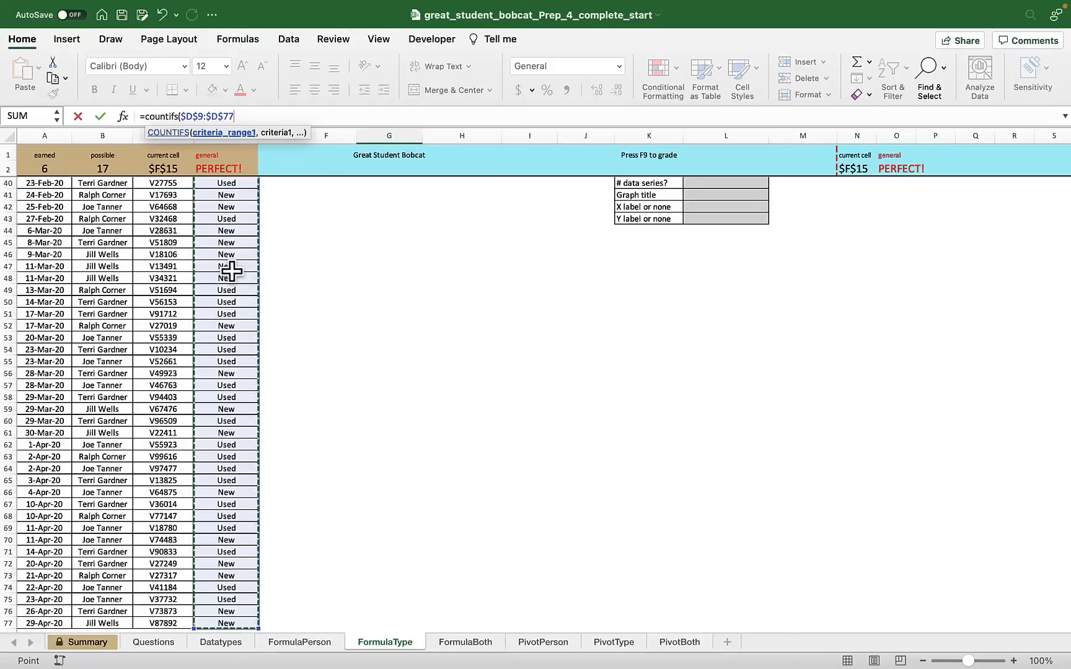
pyautogui.write(',')
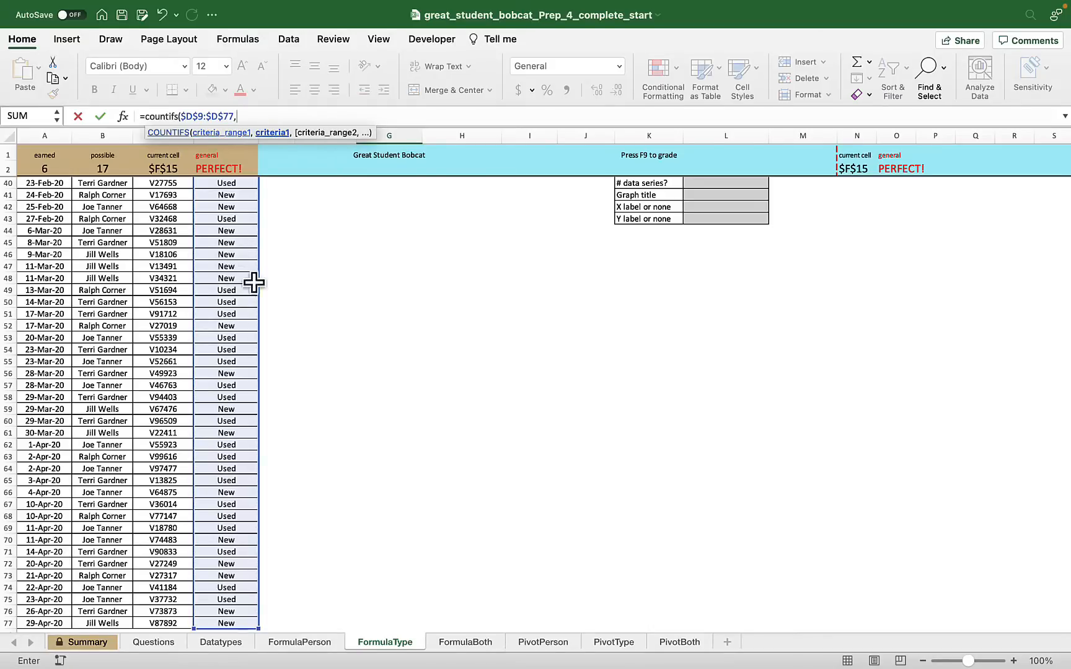
pyautogui.scroll(10, 411, 361)
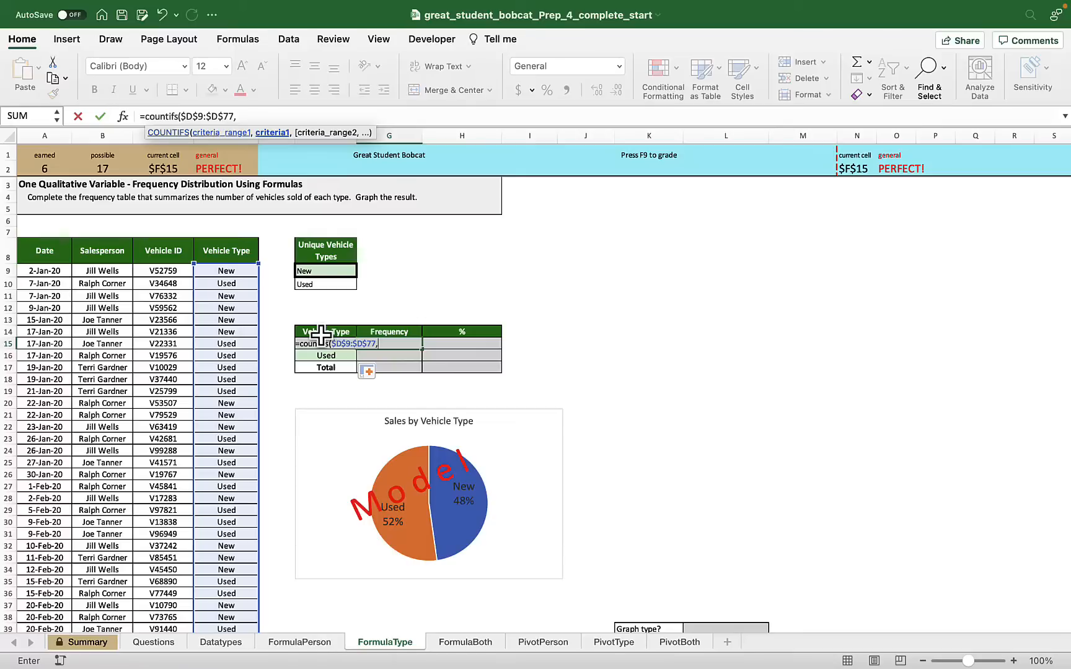
pyautogui.press('Down')
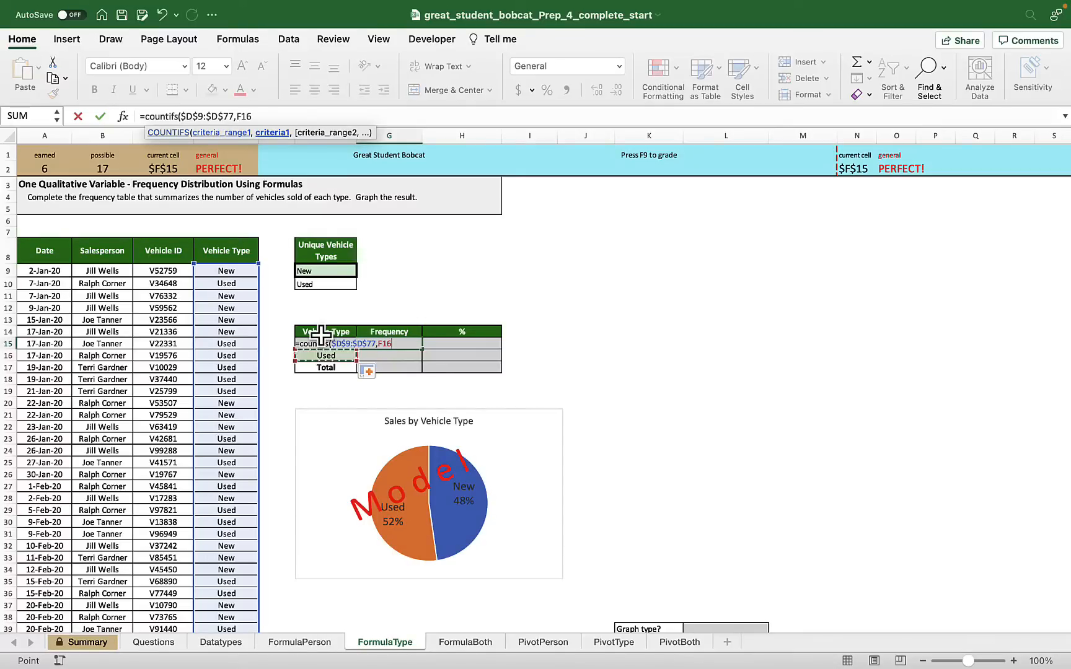
pyautogui.press('Up')
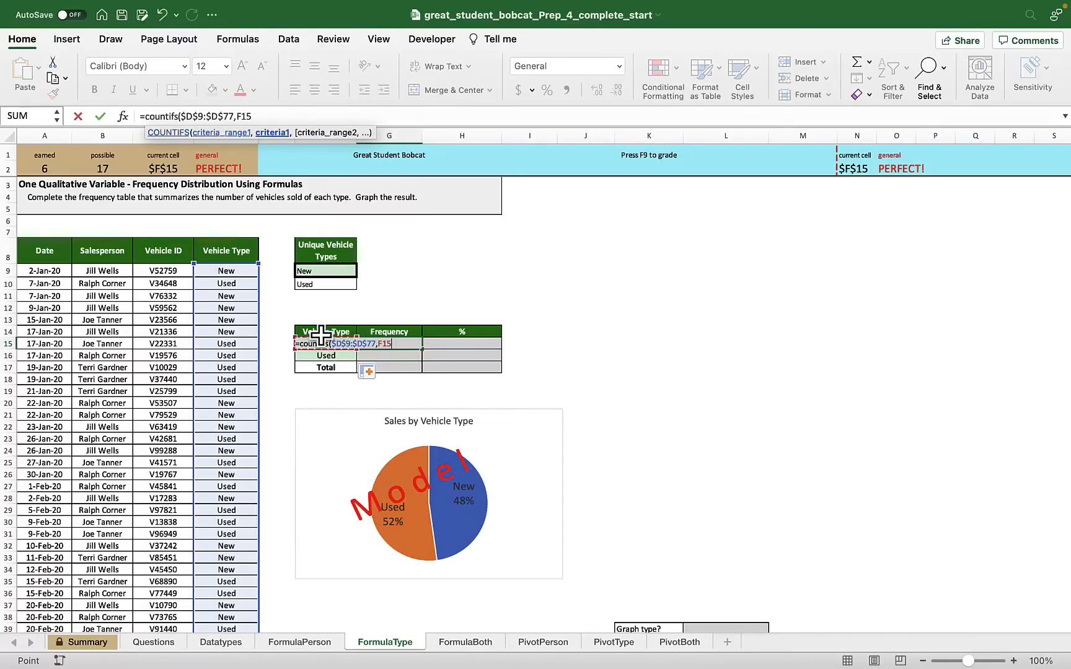
pyautogui.write(')')
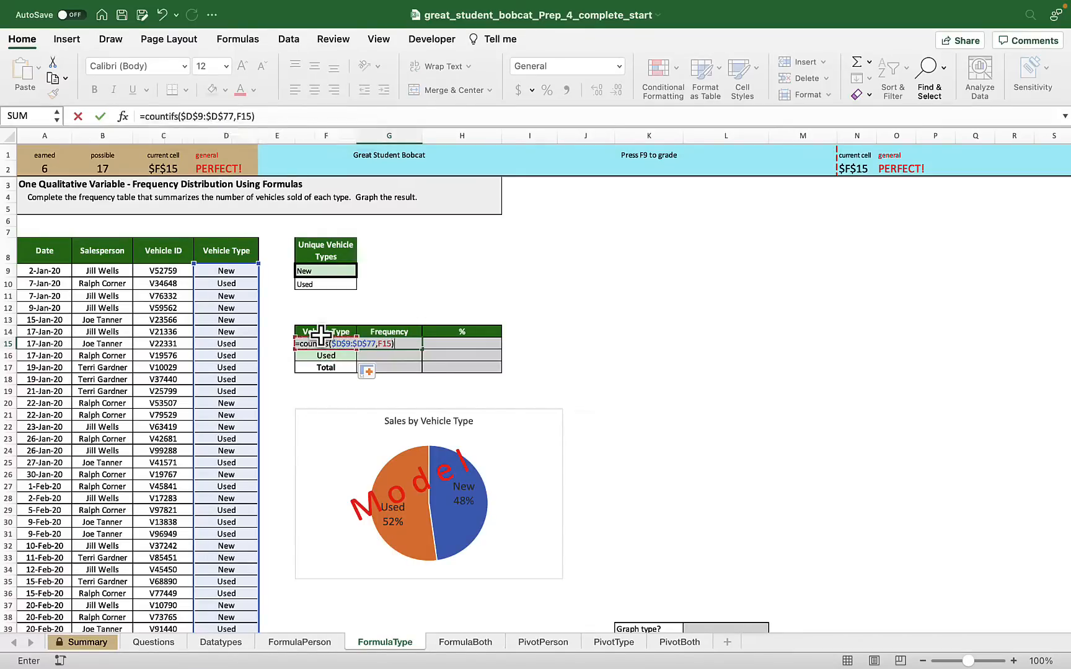
pyautogui.press('Return')
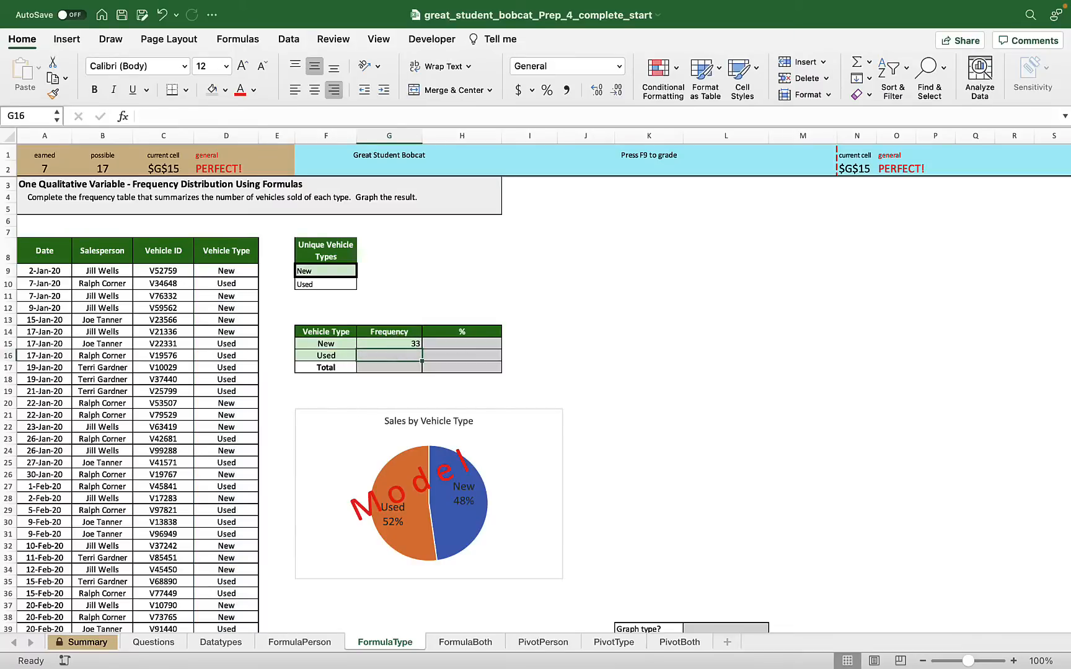
# Step: Fill the frequency formula down to G16 and total the frequencies in G17 with AutoSum
pyautogui.click(400, 344)
pyautogui.moveTo(422, 349); pyautogui.dragTo(422, 359)
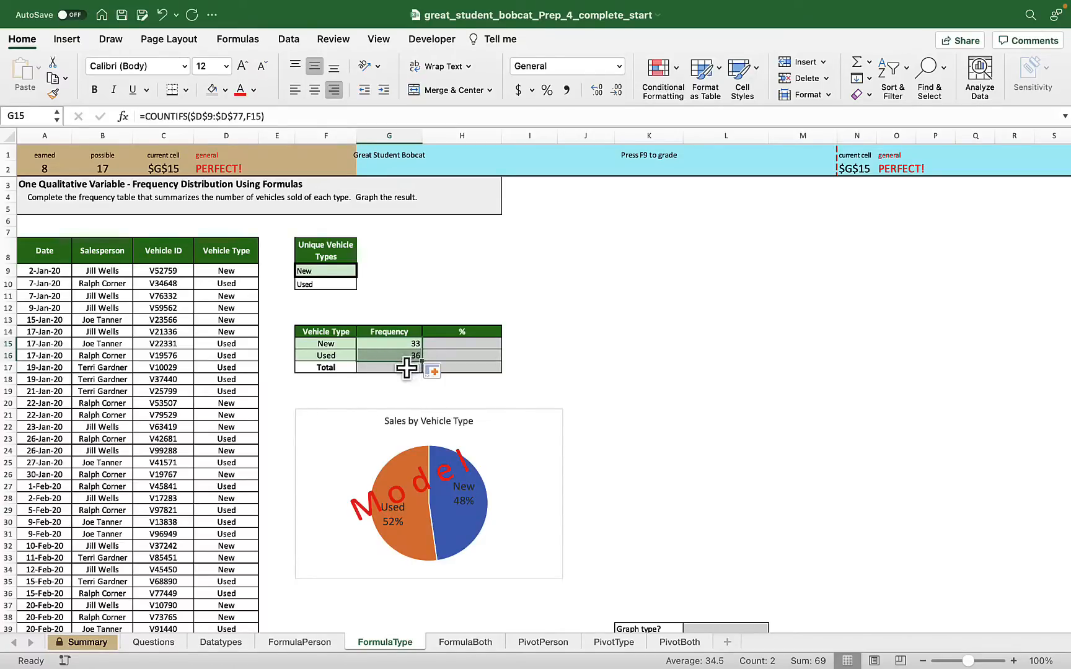
pyautogui.click(416, 367)
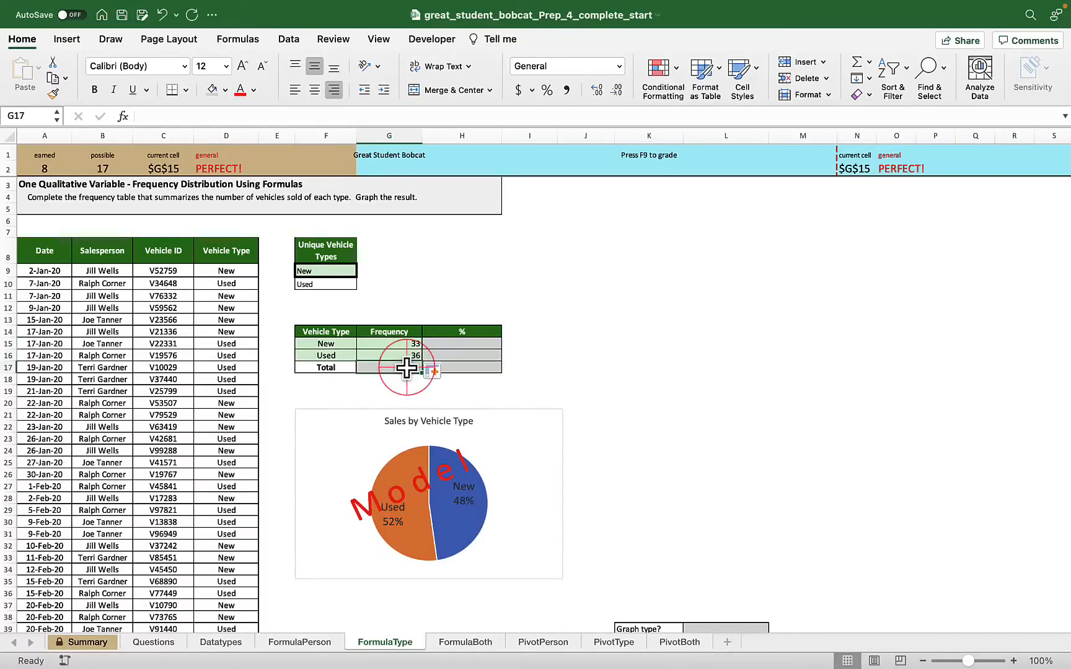
pyautogui.click(855, 63)
pyautogui.press('Return')
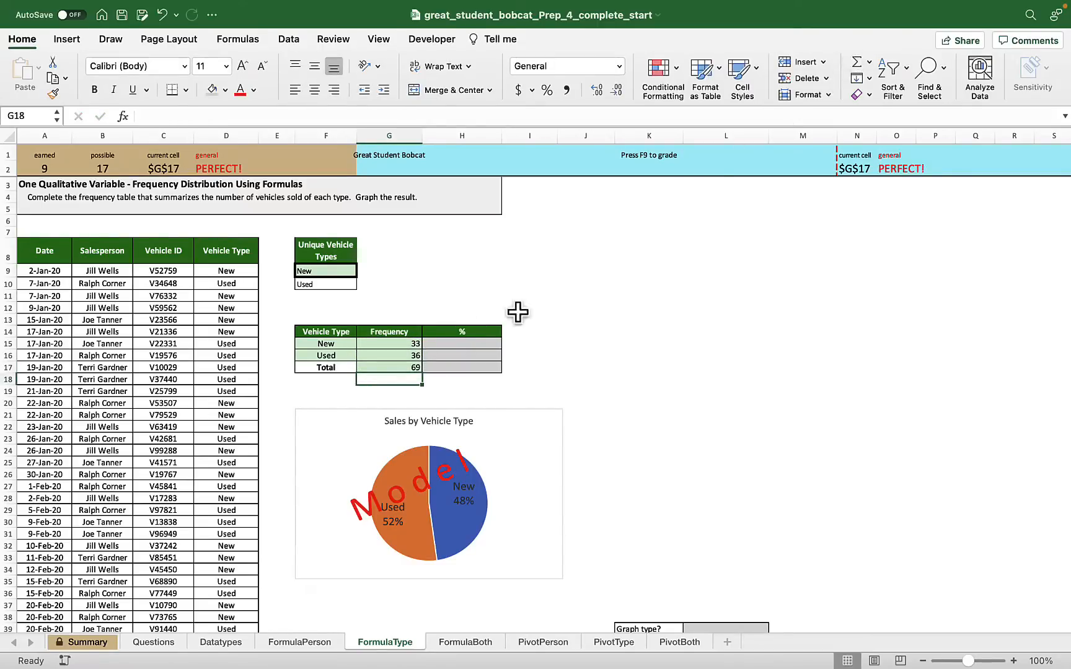
# Step: Calculate the New vehicles' share of the total in H15 with =G15/$G$17
pyautogui.click(476, 342)
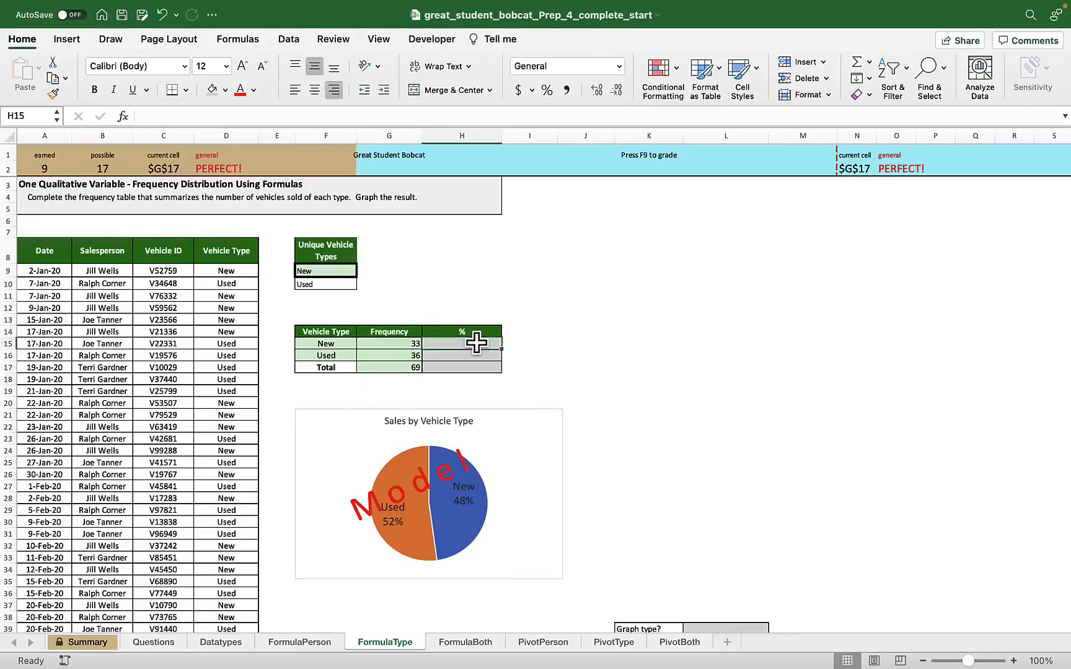
pyautogui.write('=')
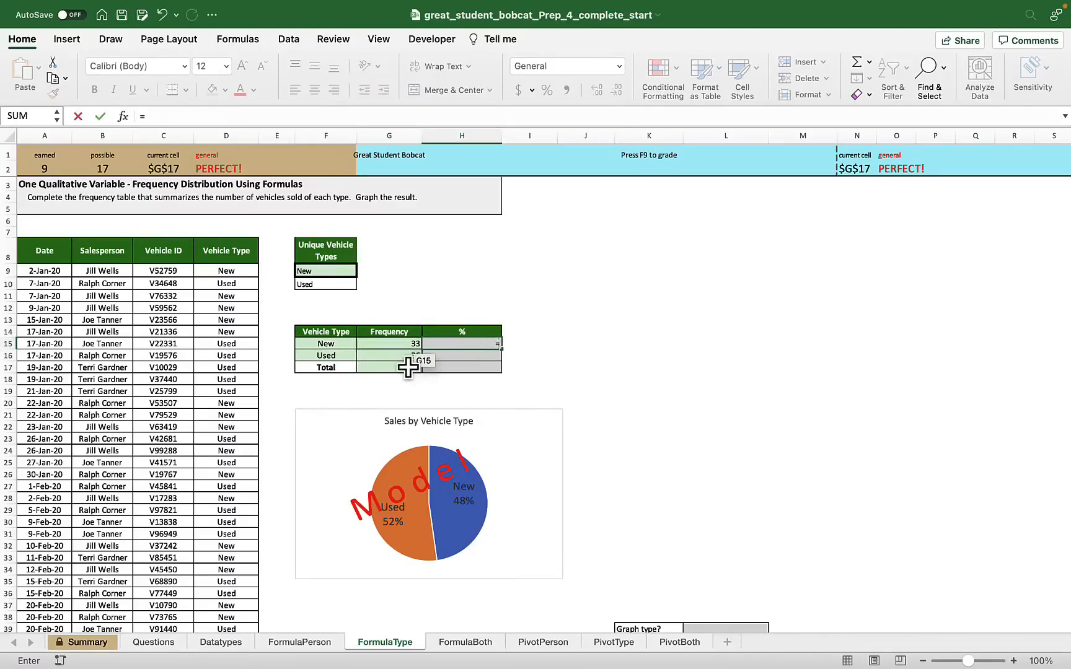
pyautogui.click(397, 344)
pyautogui.write('/')
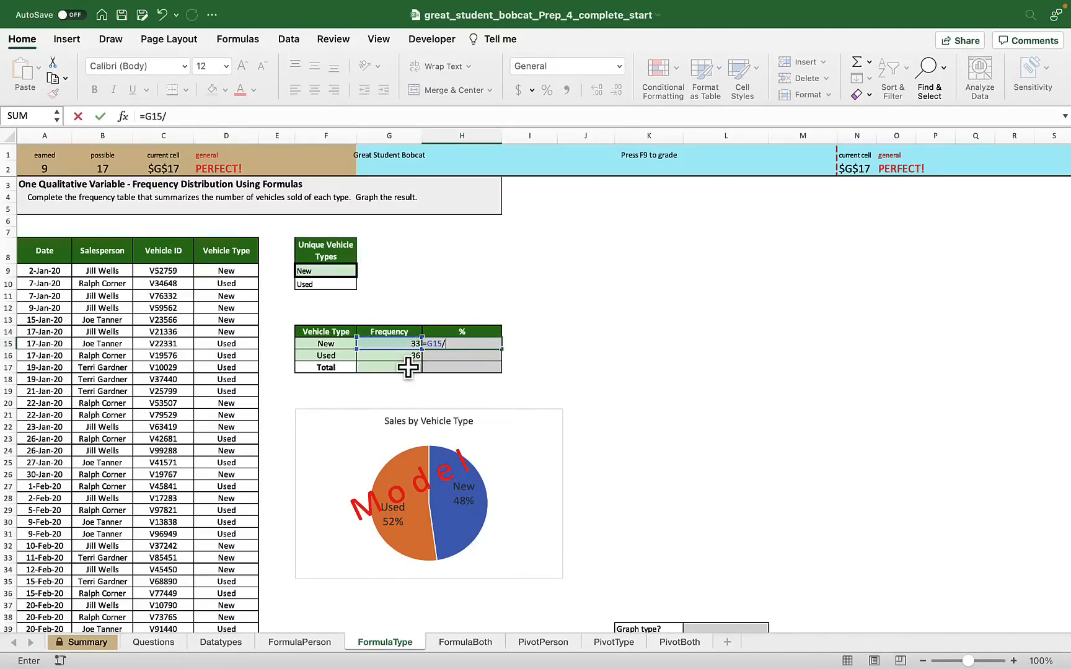
pyautogui.click(408, 367)
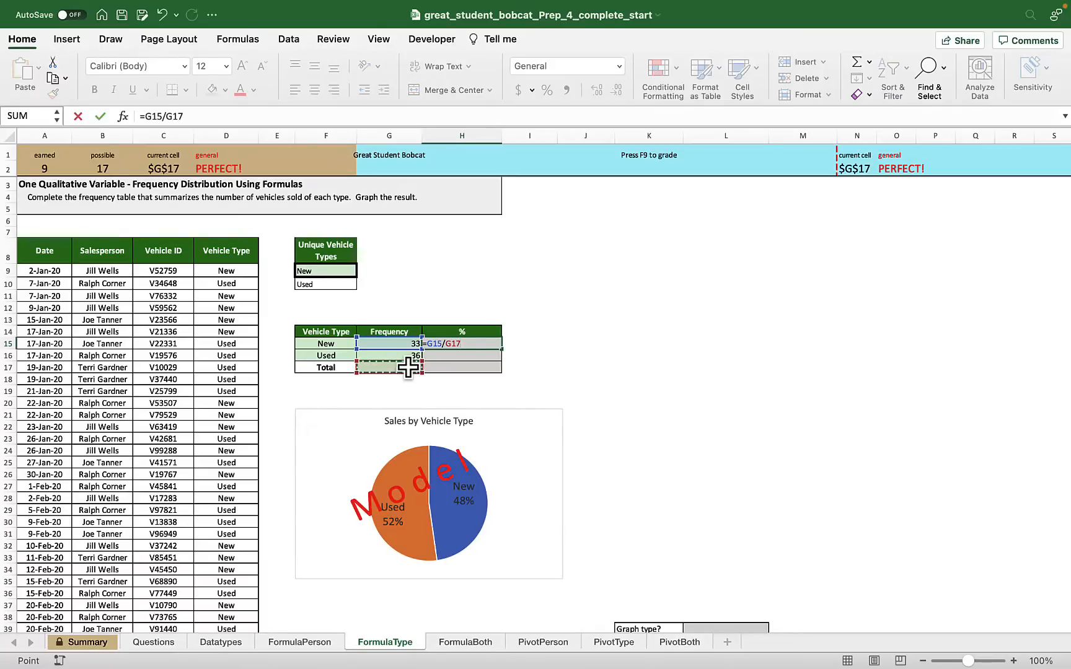
pyautogui.press('F4')
pyautogui.press('Return')
# Step: Format H15 as a percentage with no decimals and fill it down to H16
pyautogui.click(484, 344)
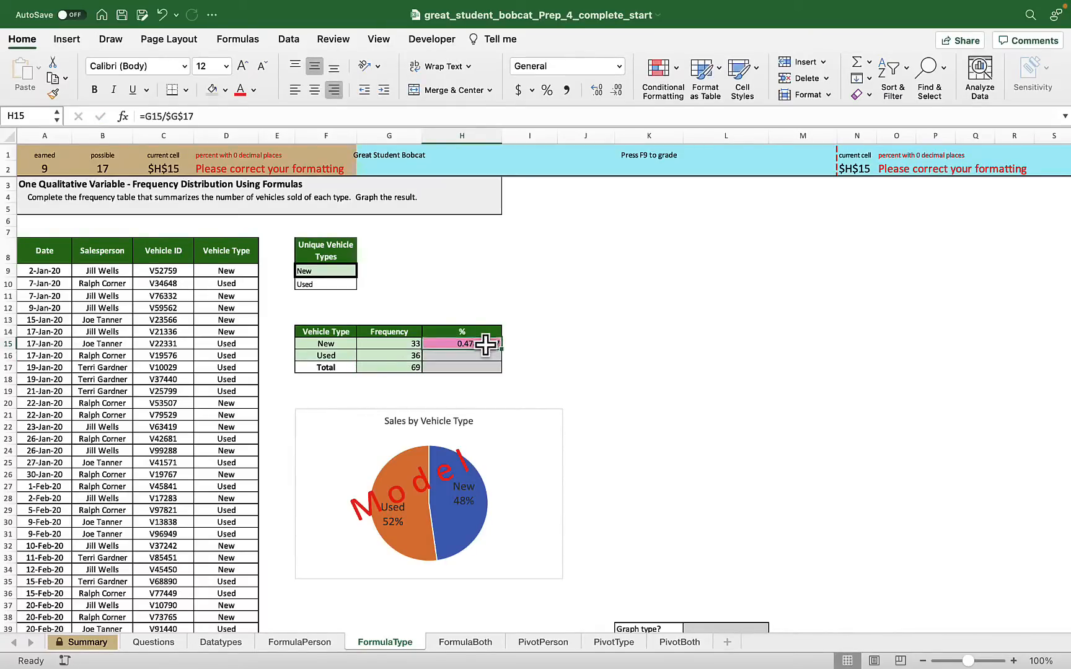
pyautogui.click(546, 90)
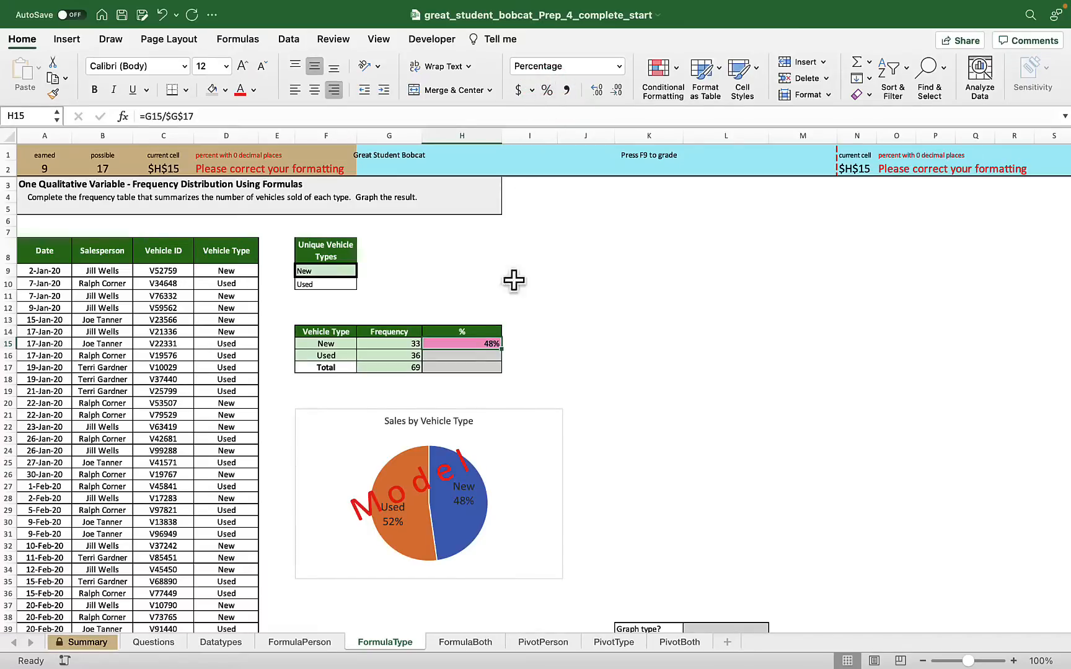
pyautogui.moveTo(499, 348); pyautogui.dragTo(496, 360)
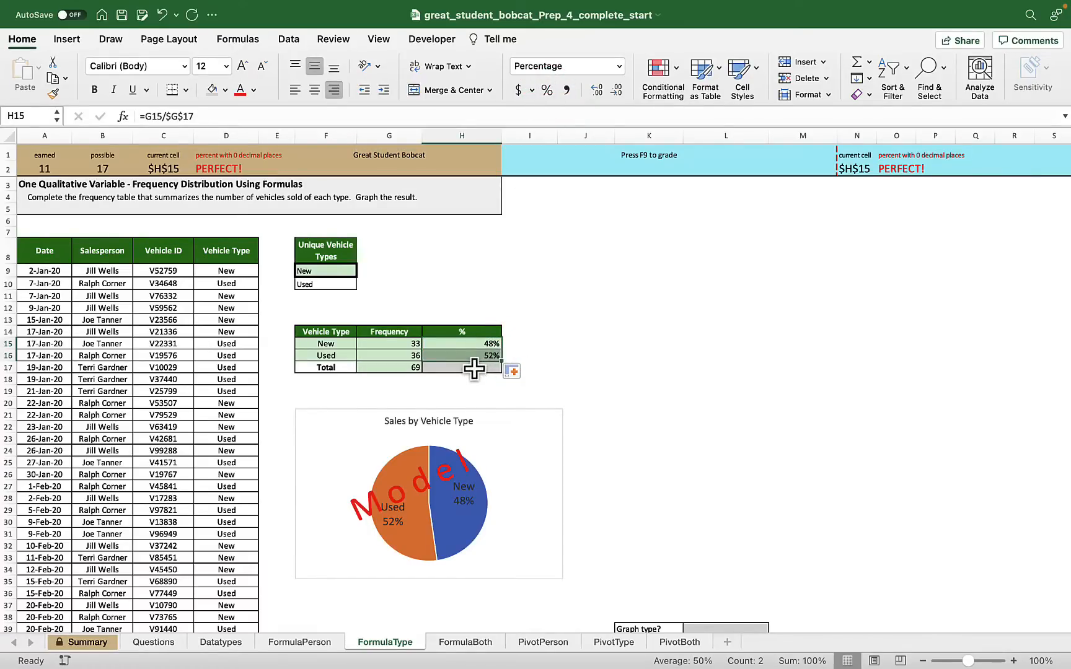
# Step: Total the percentages of the vehicle type frequency table in H17 with AutoSum
pyautogui.click(474, 367)
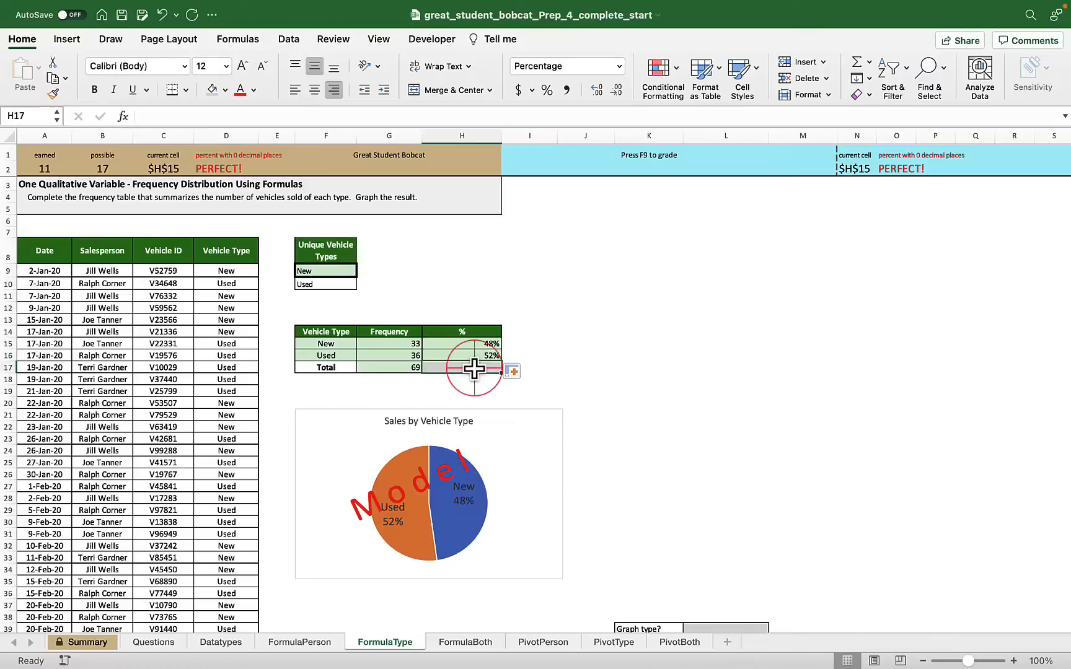
pyautogui.click(859, 62)
pyautogui.press('Return')
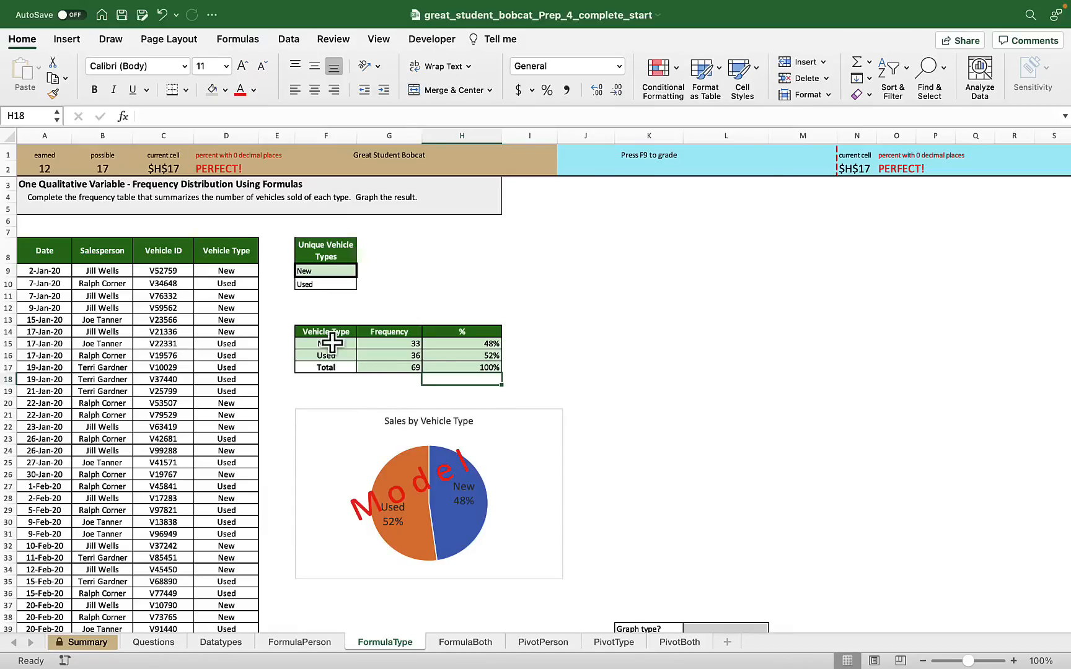
# Step: Insert a pie chart of the New and Used frequencies from F15:G16 and place it beside the model chart
pyautogui.moveTo(328, 342); pyautogui.dragTo(385, 358)
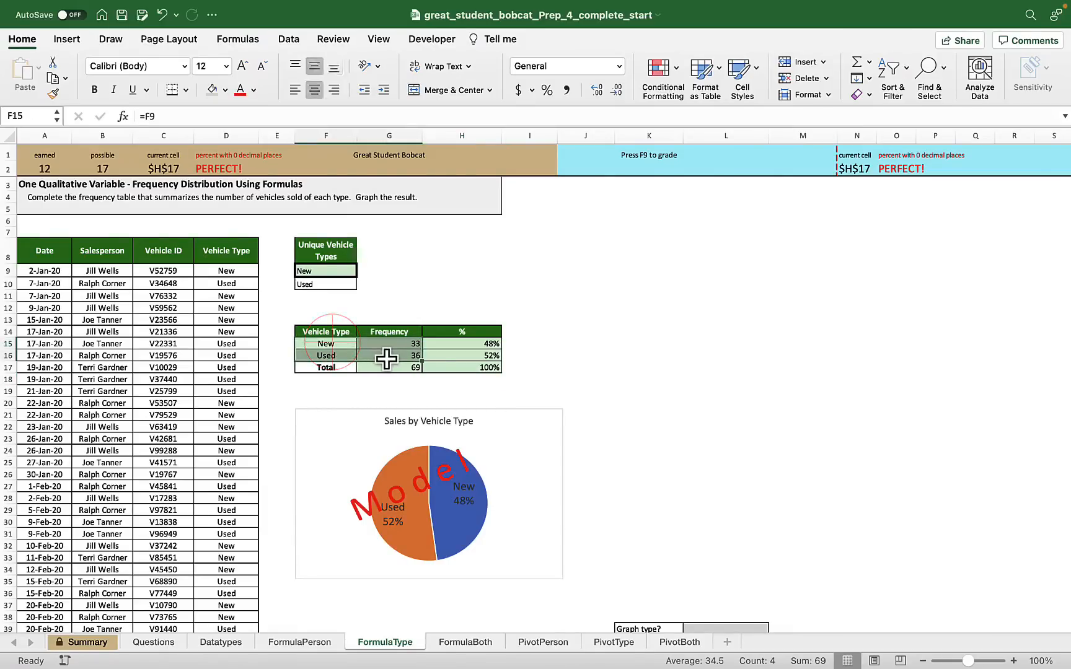
pyautogui.click(70, 39)
pyautogui.click(486, 69)
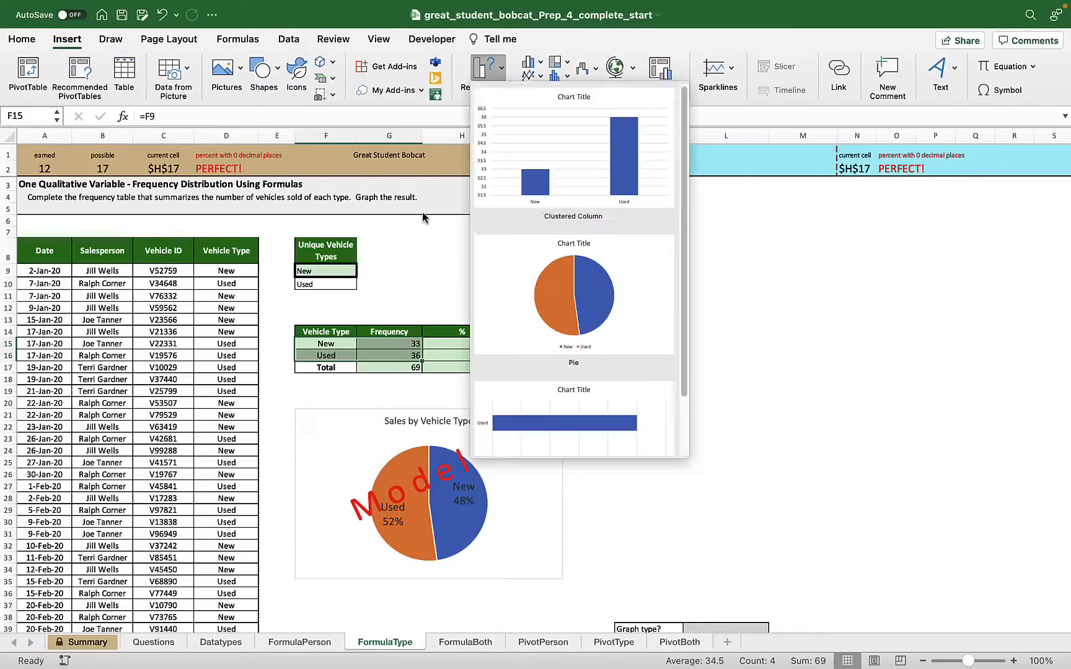
pyautogui.click(552, 277)
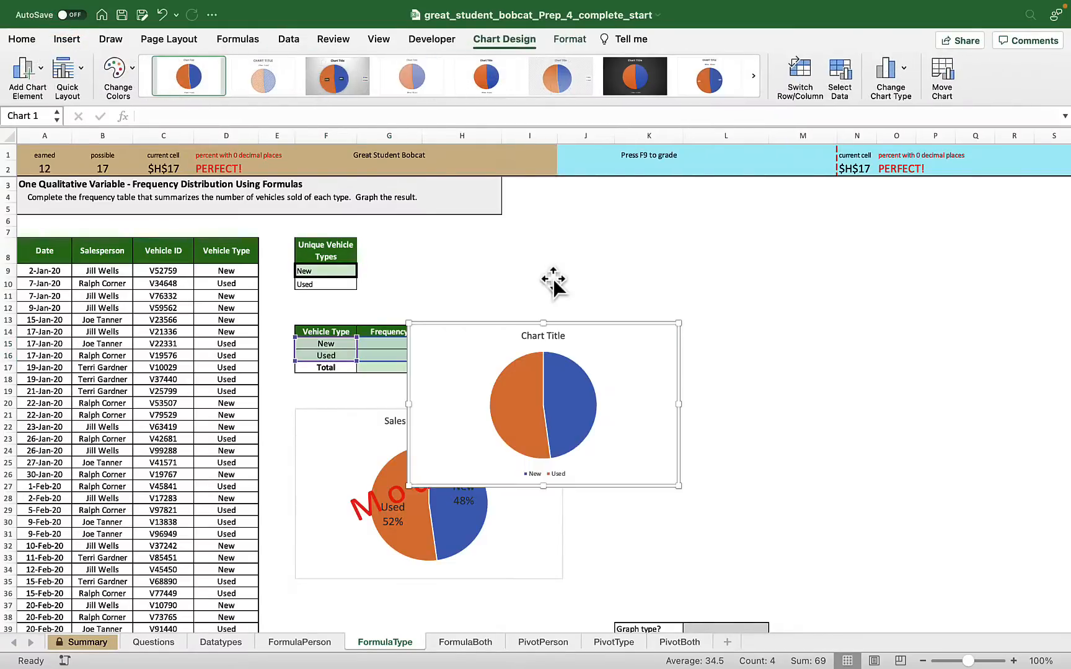
pyautogui.moveTo(593, 325); pyautogui.dragTo(789, 402)
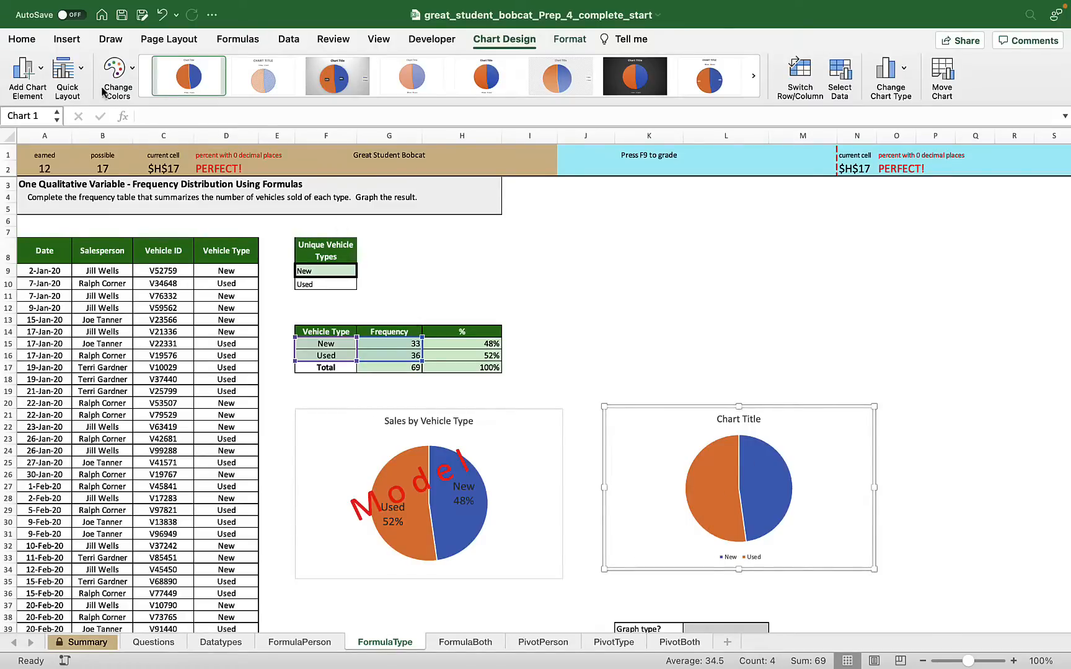
# Step: Apply the pie chart layout with category names and percentages on the slices, and enlarge these data labels to 16 pt
pyautogui.click(65, 68)
pyautogui.click(99, 124)
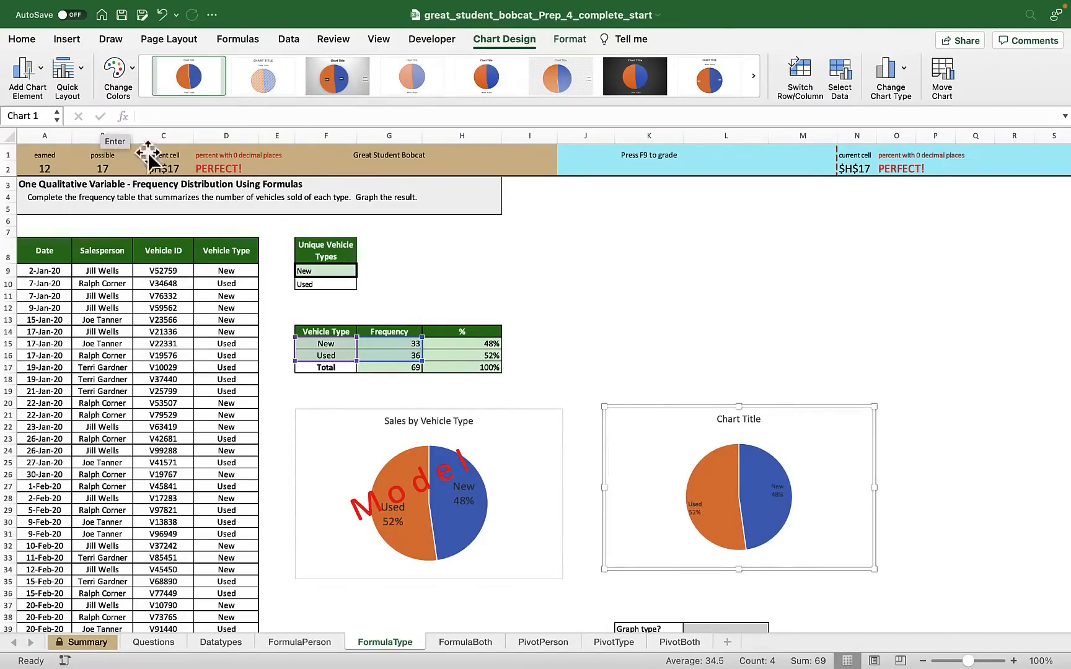
pyautogui.click(695, 507)
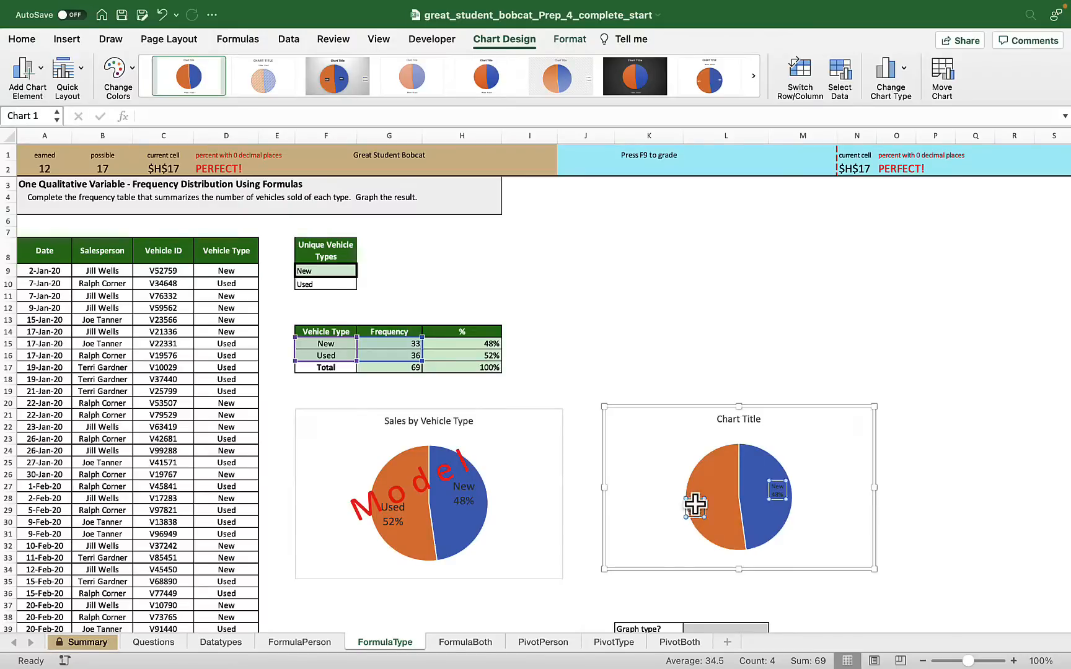
pyautogui.click(30, 40)
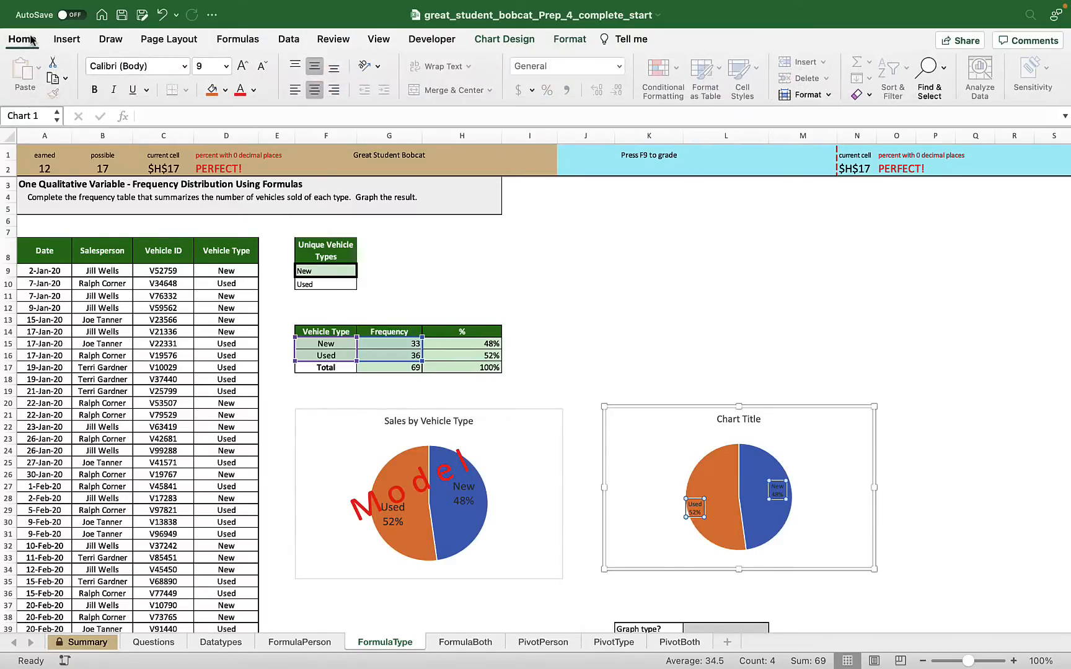
pyautogui.click(241, 66)
pyautogui.click(241, 66)
pyautogui.click(241, 65)
pyautogui.click(241, 66)
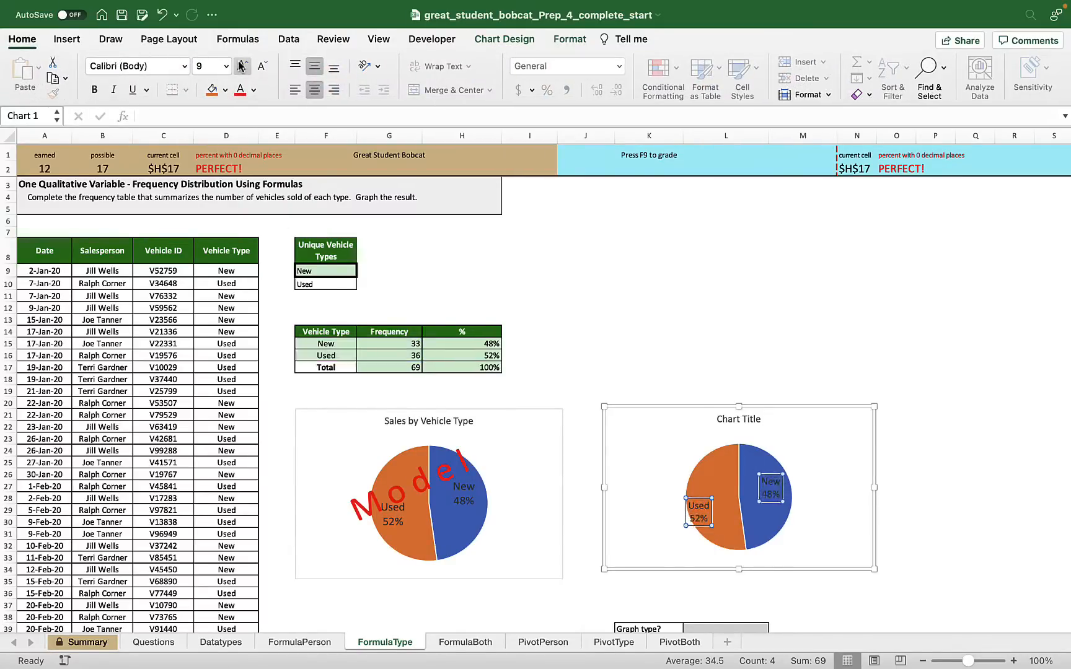
pyautogui.click(241, 66)
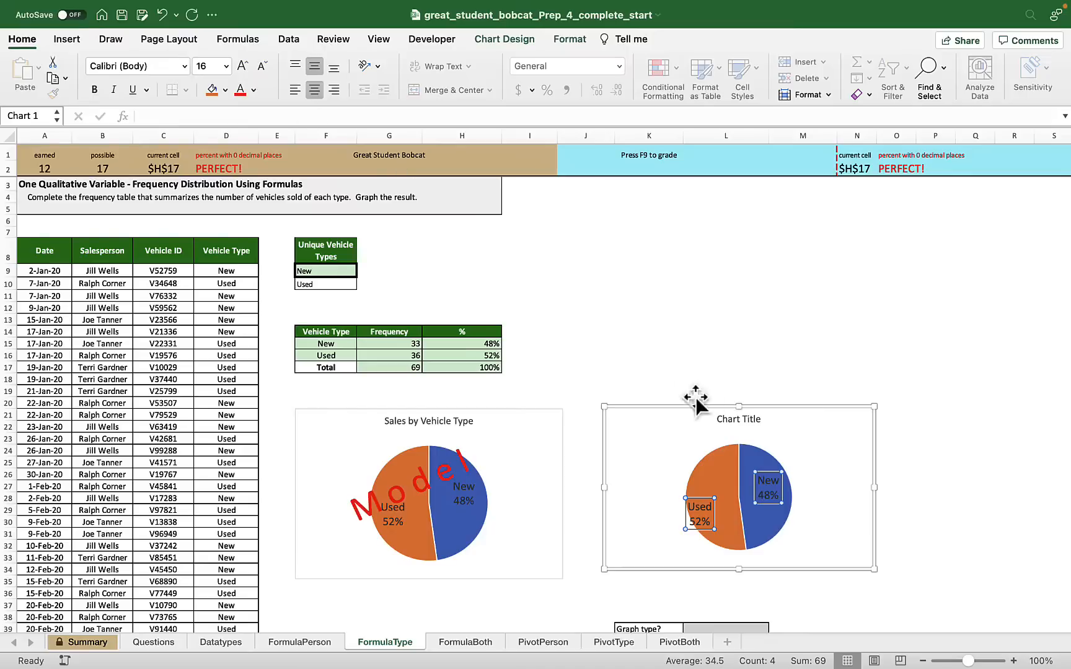
# Step: Replace the new pie chart's title with "Sales by Vehicle Type"
pyautogui.click(728, 420)
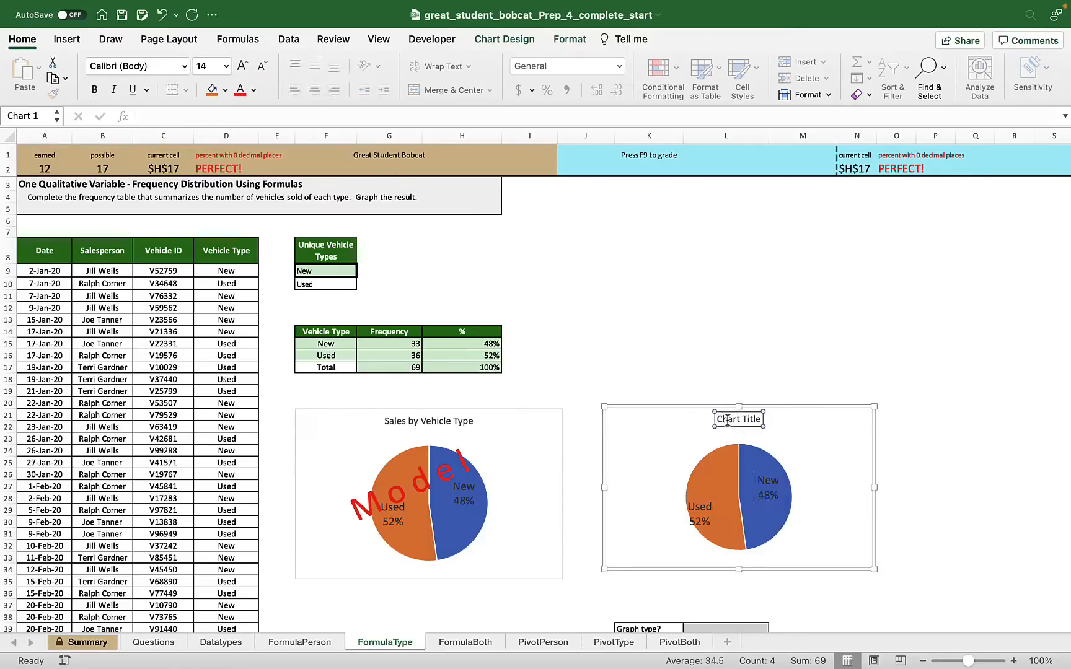
pyautogui.doubleClick(728, 420)
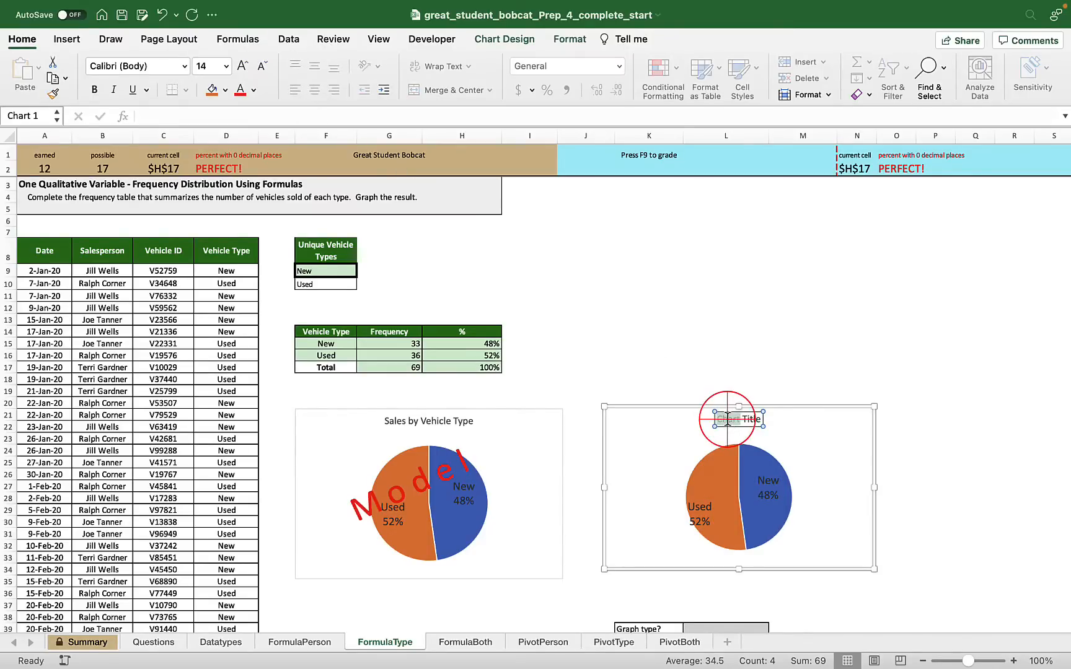
pyautogui.tripleClick(728, 419)
pyautogui.write('Sa')
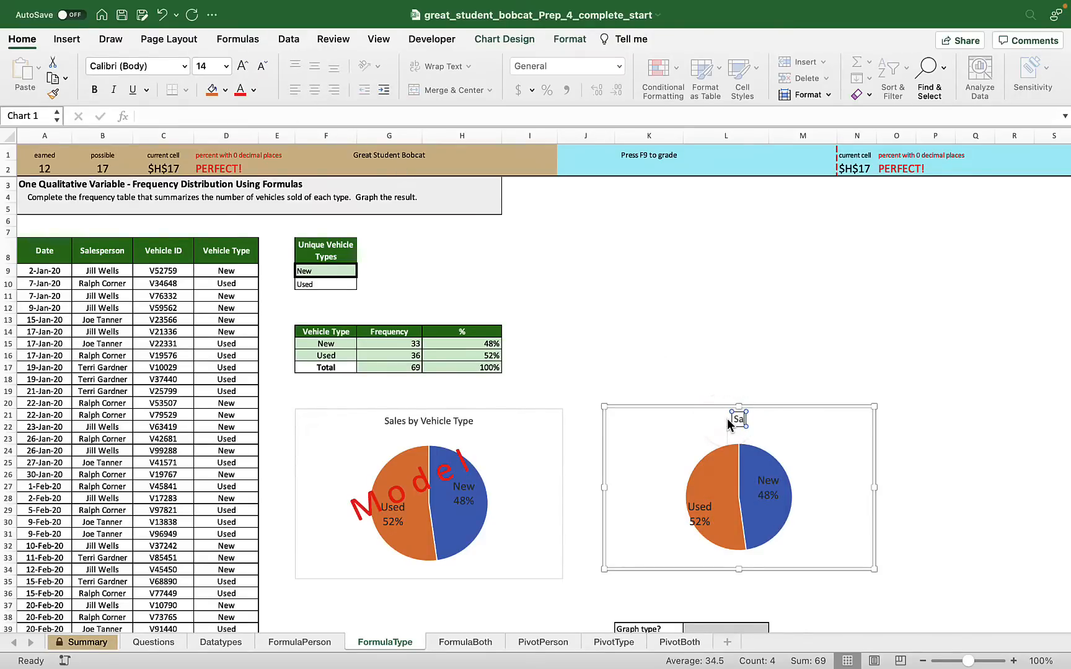
pyautogui.write('les by Vehicle Type')
pyautogui.click(803, 344)
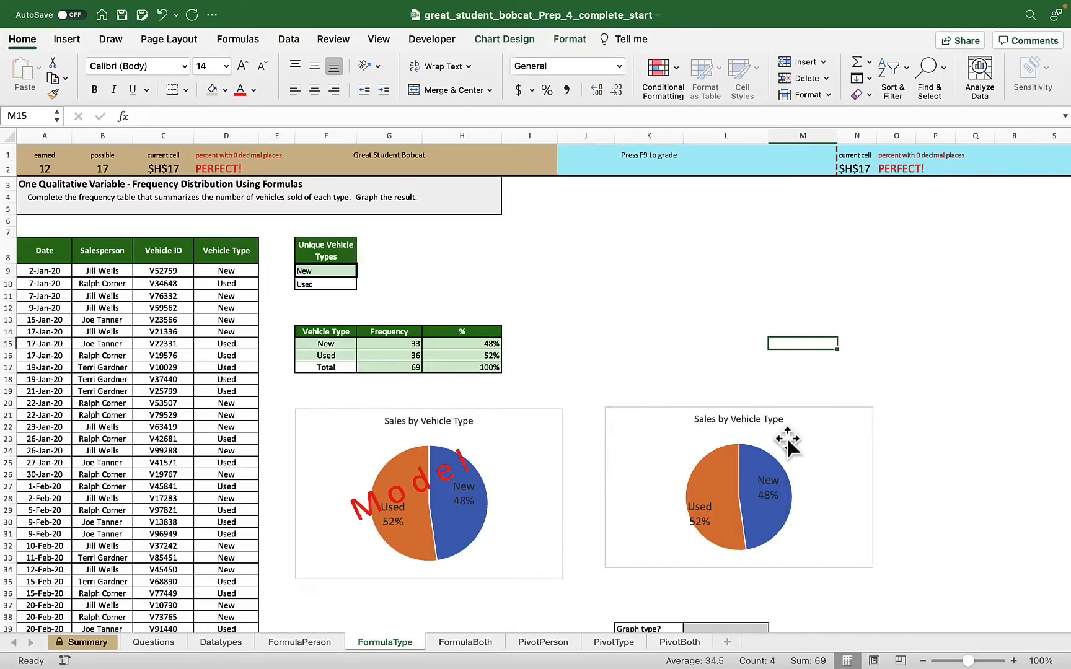
# Step: Answer the graph questions with "pie" as the graph type in L39 and 1 data series in L40
pyautogui.scroll(-4, 788, 443)
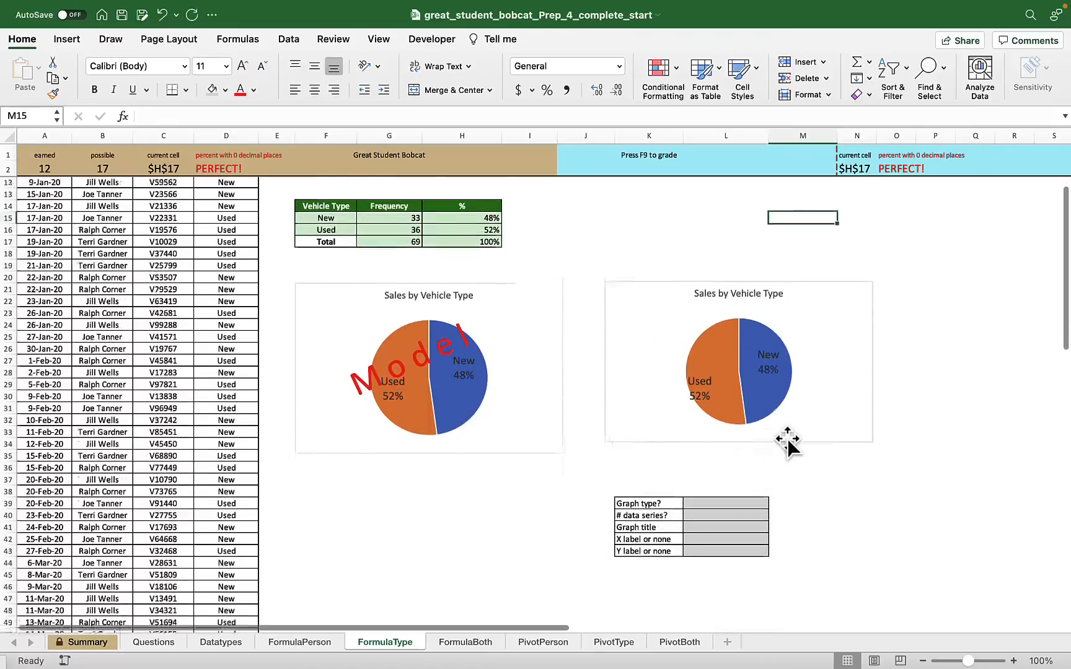
pyautogui.click(721, 495)
pyautogui.write('pie')
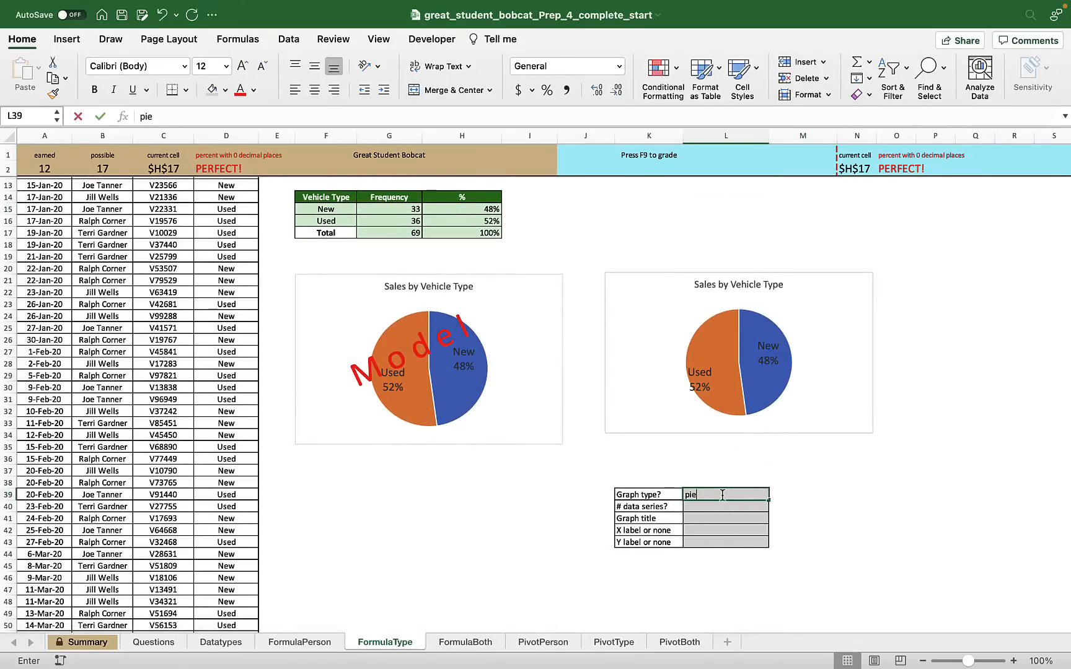
pyautogui.press('Return')
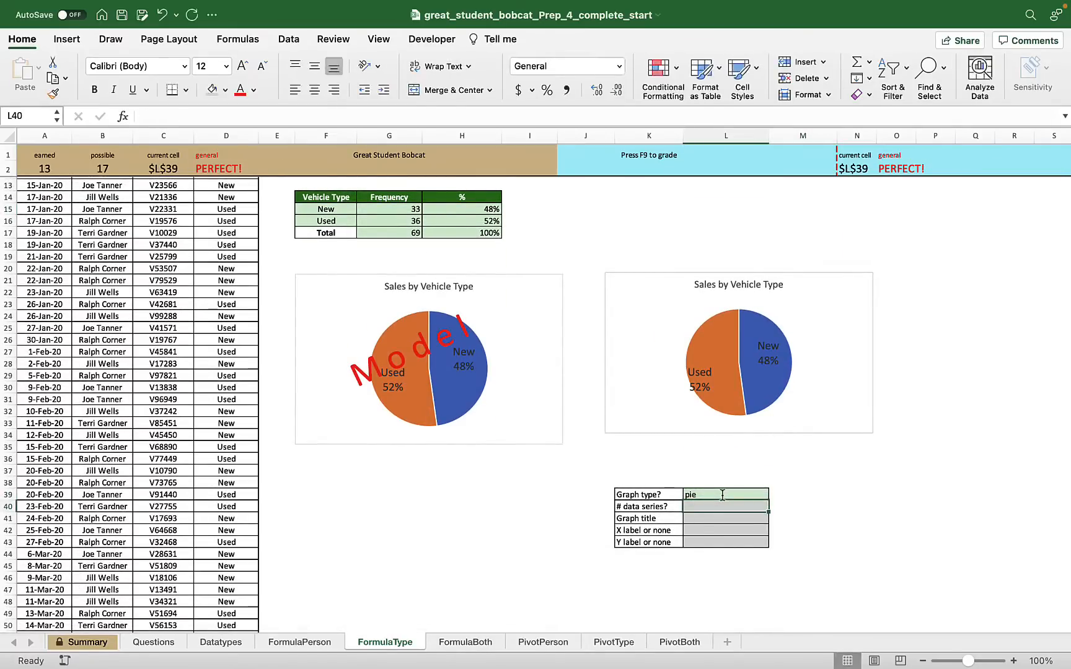
pyautogui.write('1')
pyautogui.press('Return')
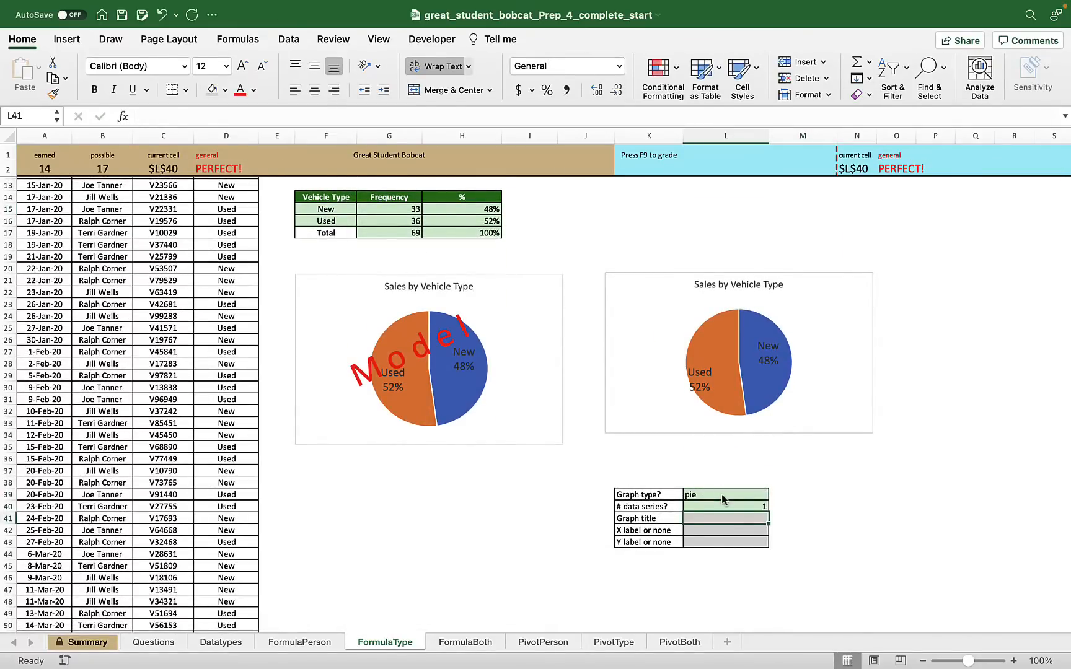
# Step: Enter "Sales by Vehicle Type" as the graph title answer in L41
pyautogui.write('Sales by V')
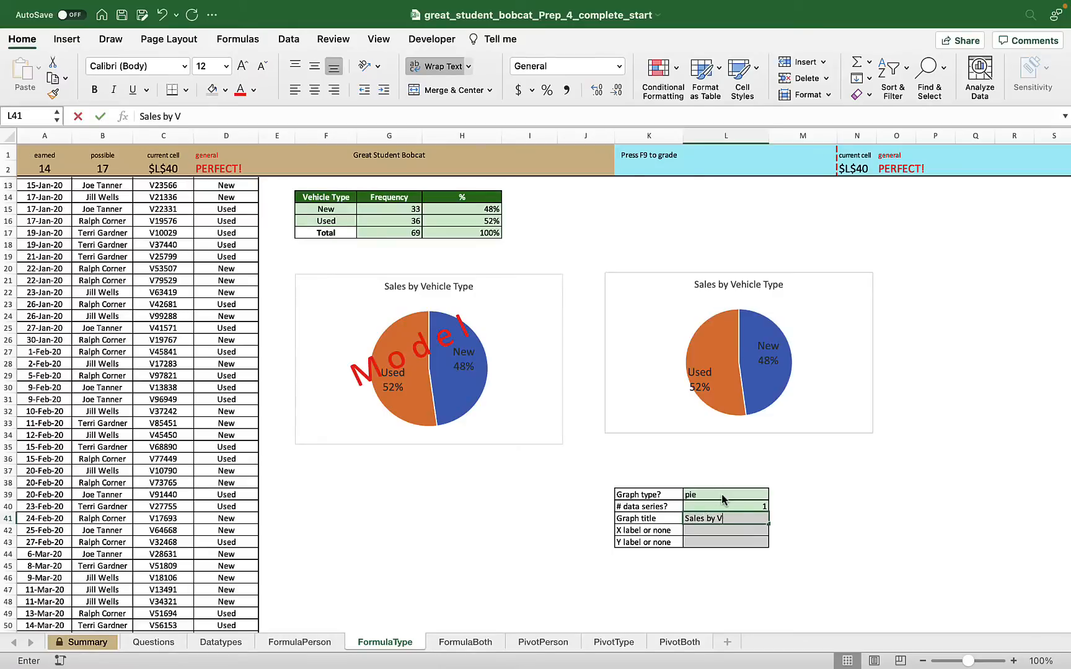
pyautogui.write('ehicle ')
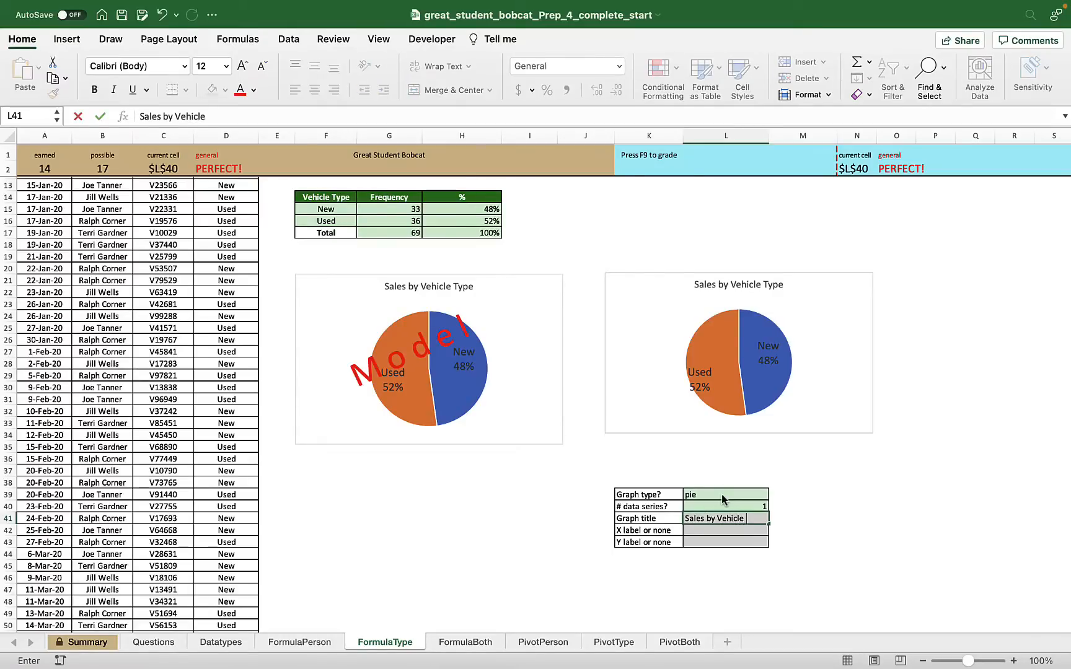
pyautogui.write('Type')
pyautogui.press('Return')
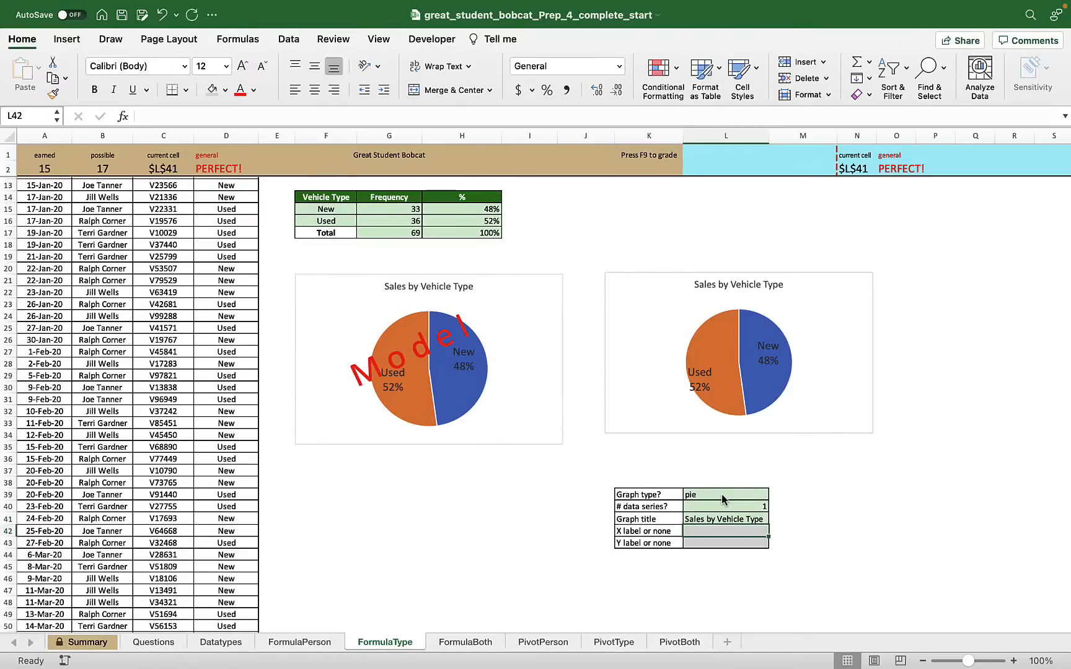
# Step: Enter "none" for both the X label in L42 and the Y label in L43
pyautogui.write('non')
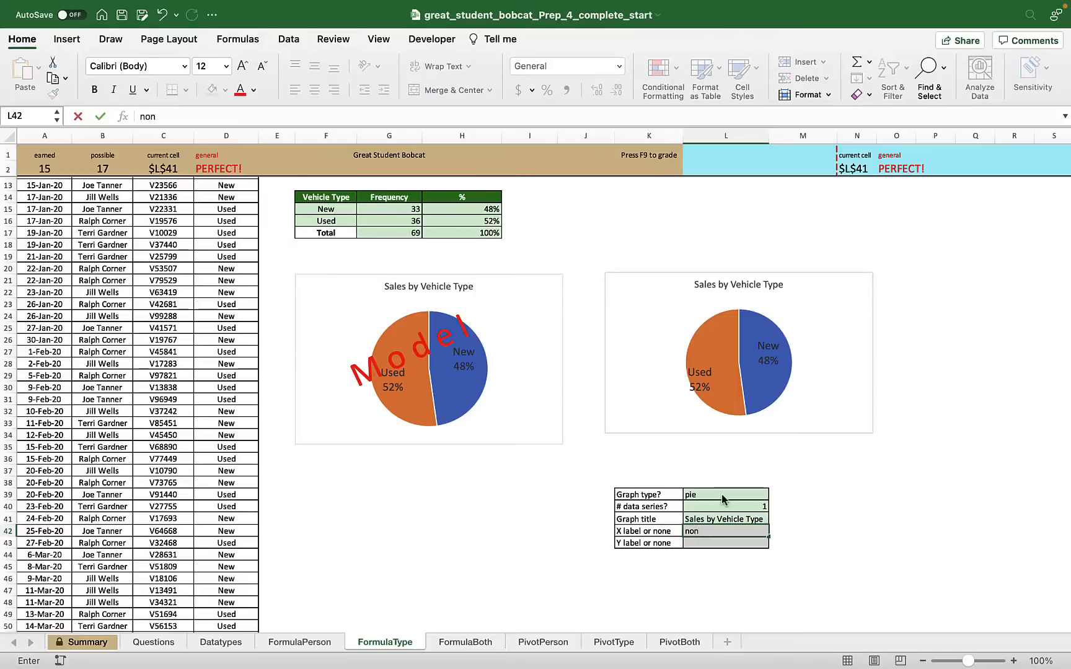
pyautogui.write('e')
pyautogui.press('Return')
pyautogui.write('none')
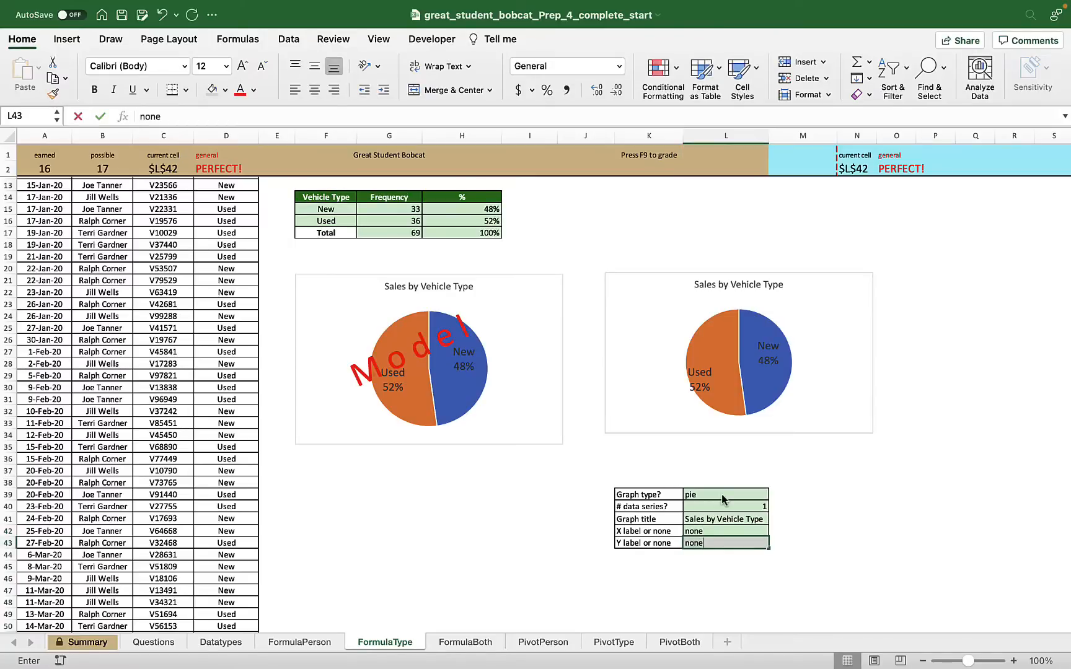
pyautogui.press('Return')
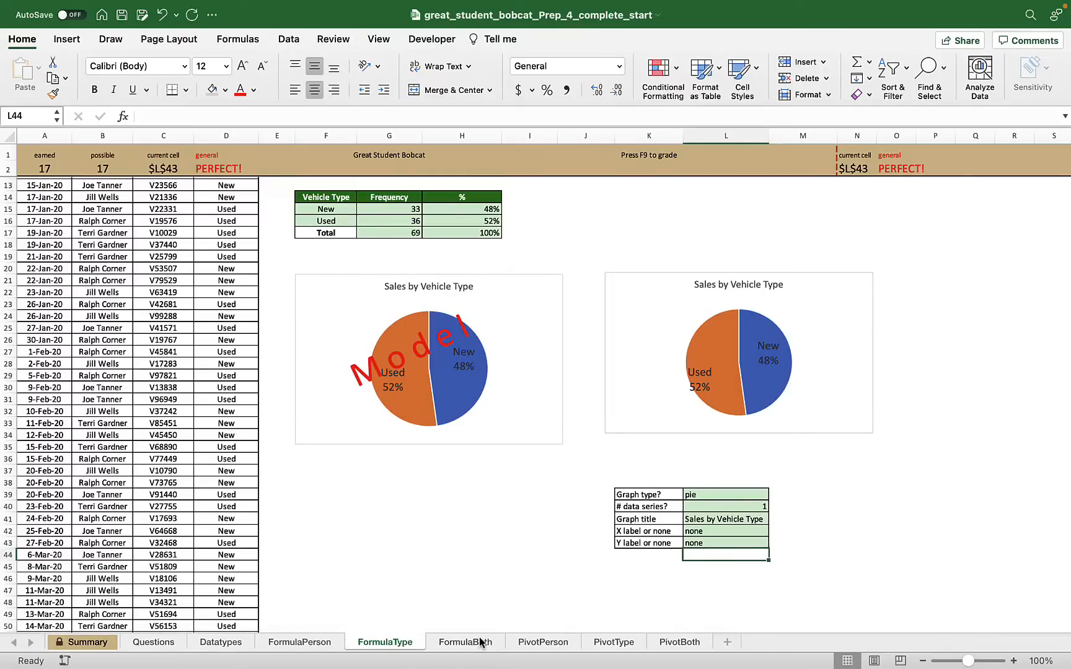
# Step: On the FormulaBoth sheet, list the unique salespersons from F9 down with =UNIQUE(B9:B77)
pyautogui.scroll(5, 431, 510)
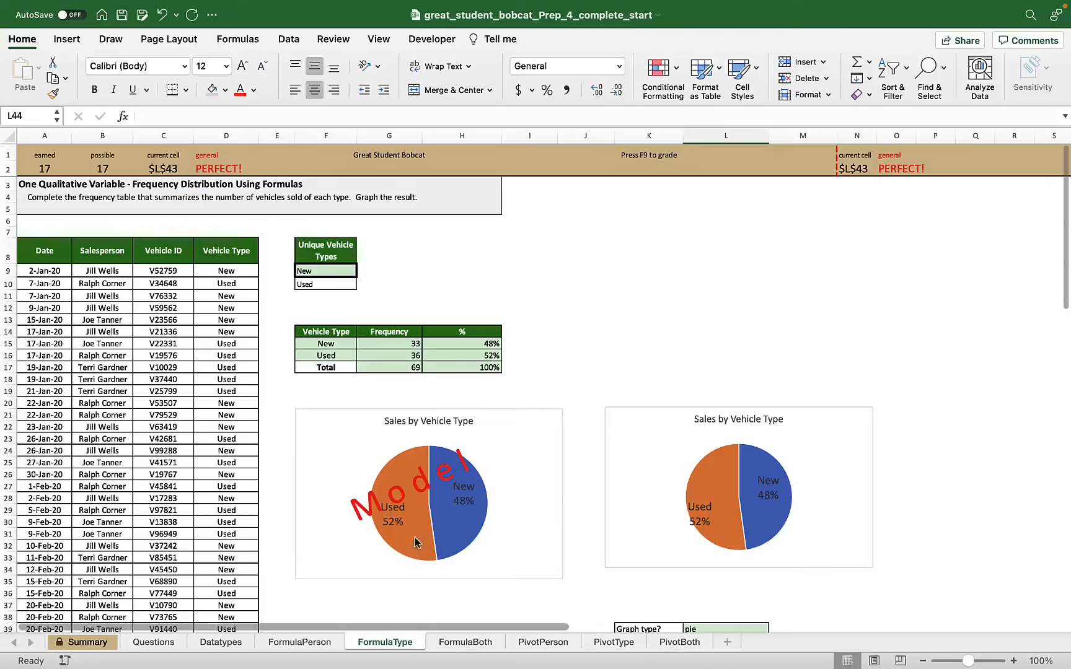
pyautogui.click(465, 641)
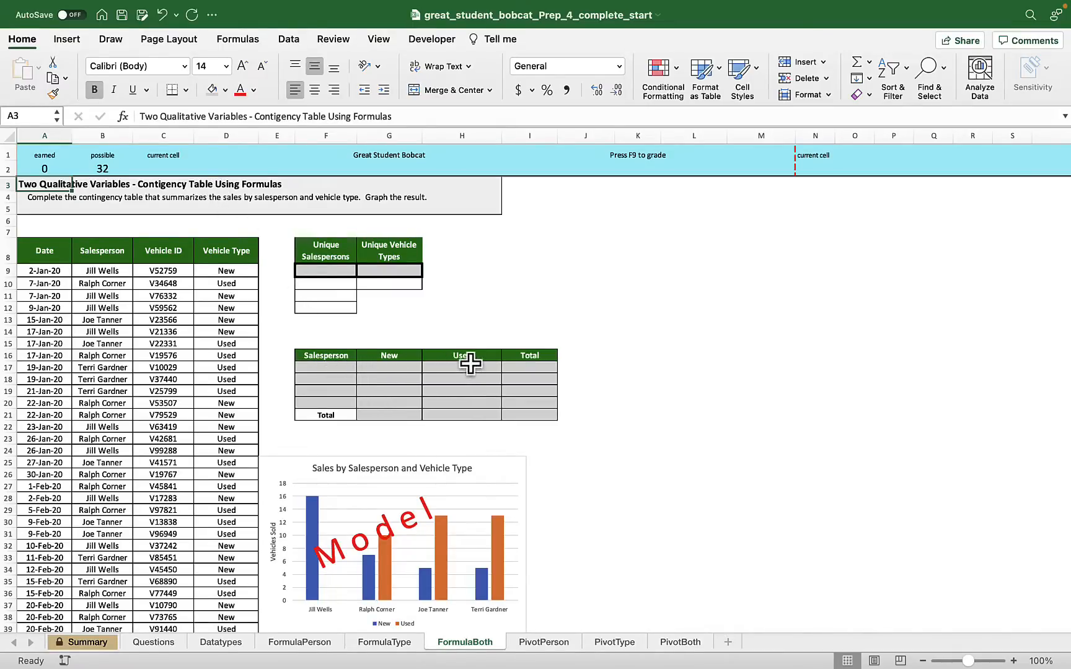
pyautogui.click(330, 270)
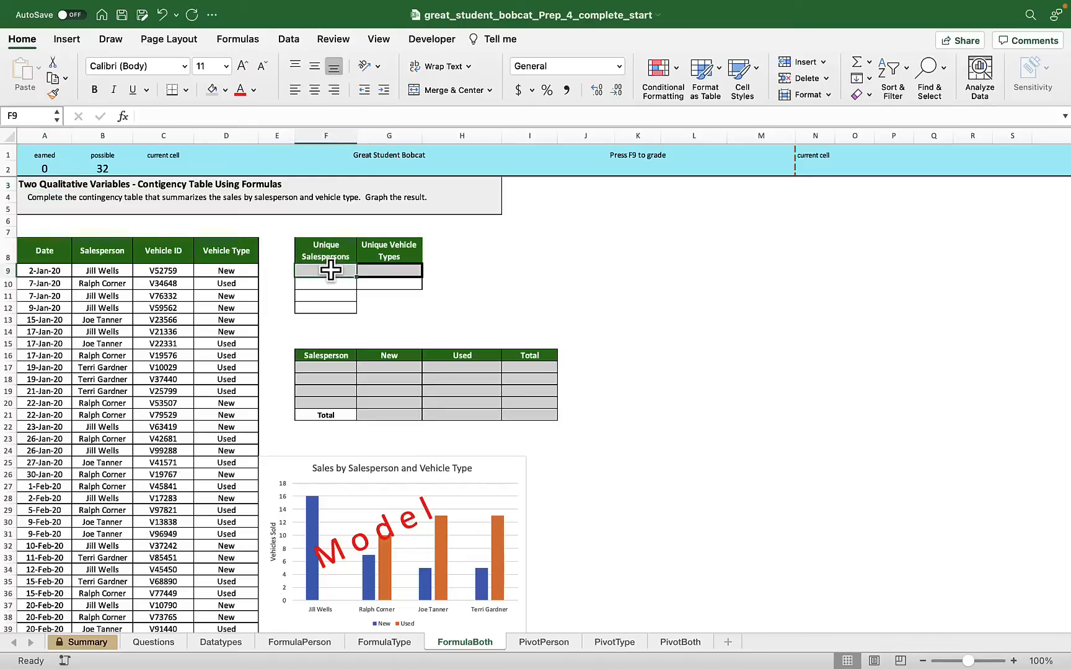
pyautogui.write('=')
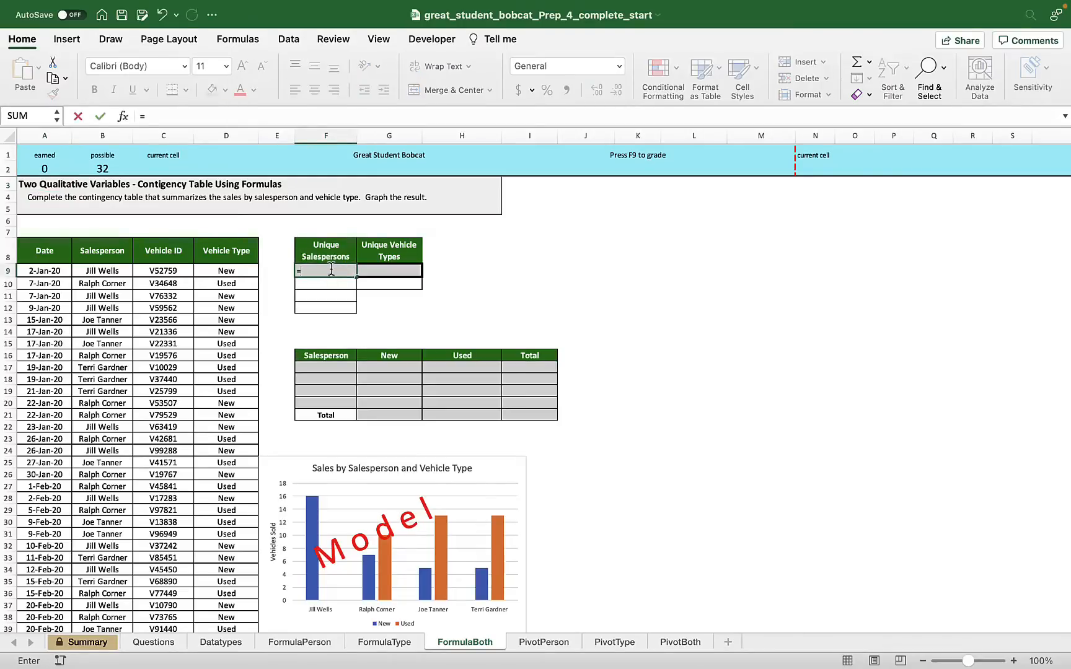
pyautogui.write('unique(')
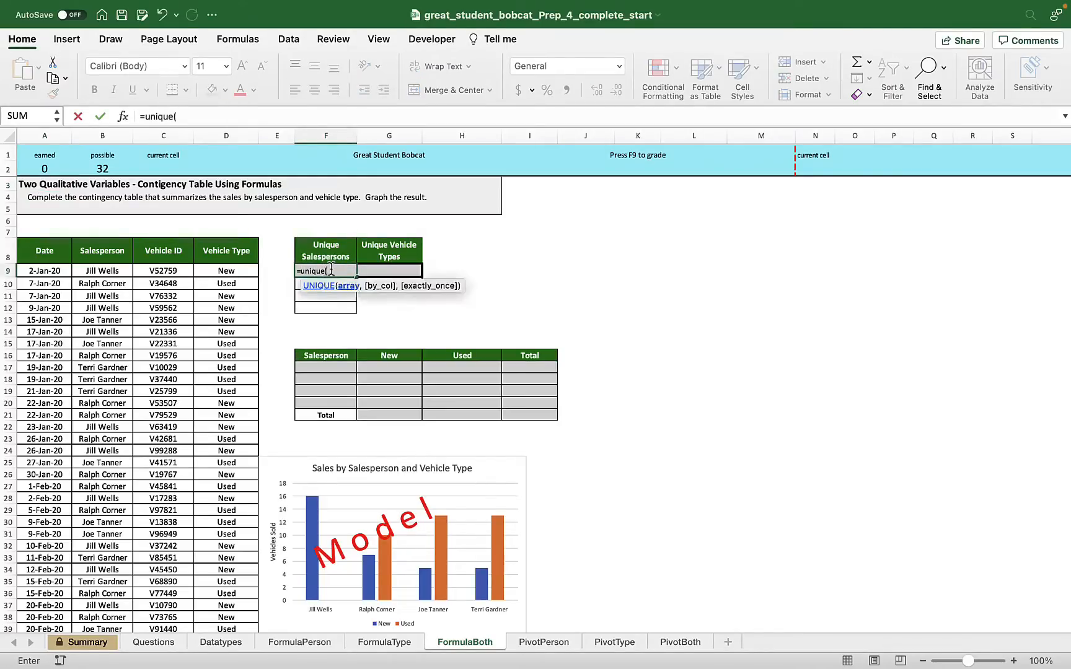
pyautogui.click(110, 270)
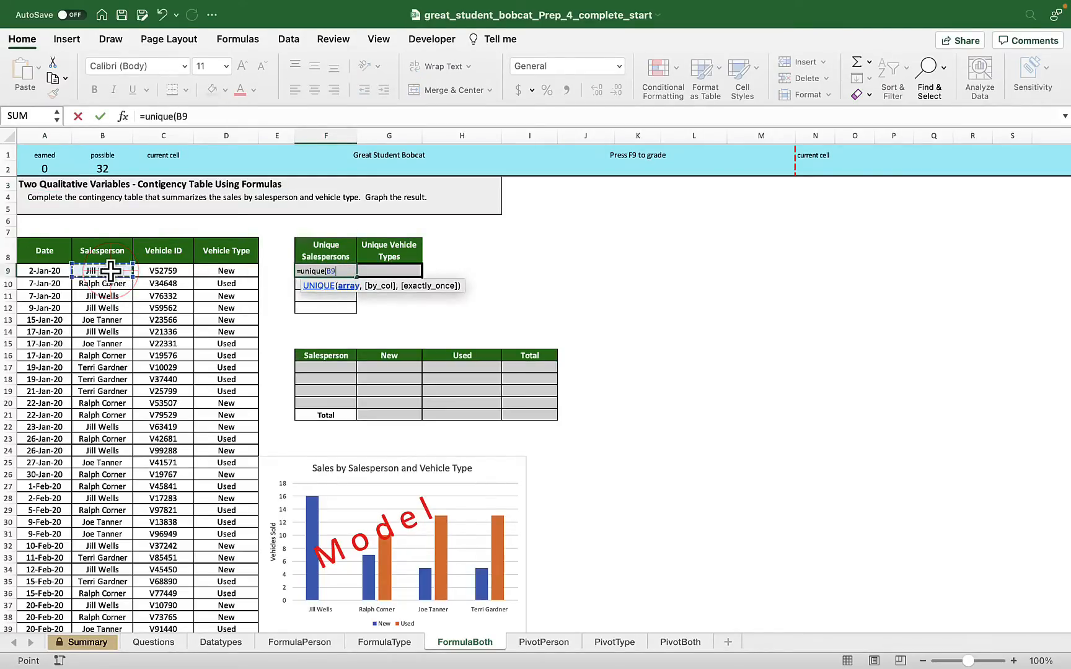
pyautogui.hotkey('ctrl', 'shift', 'Down')
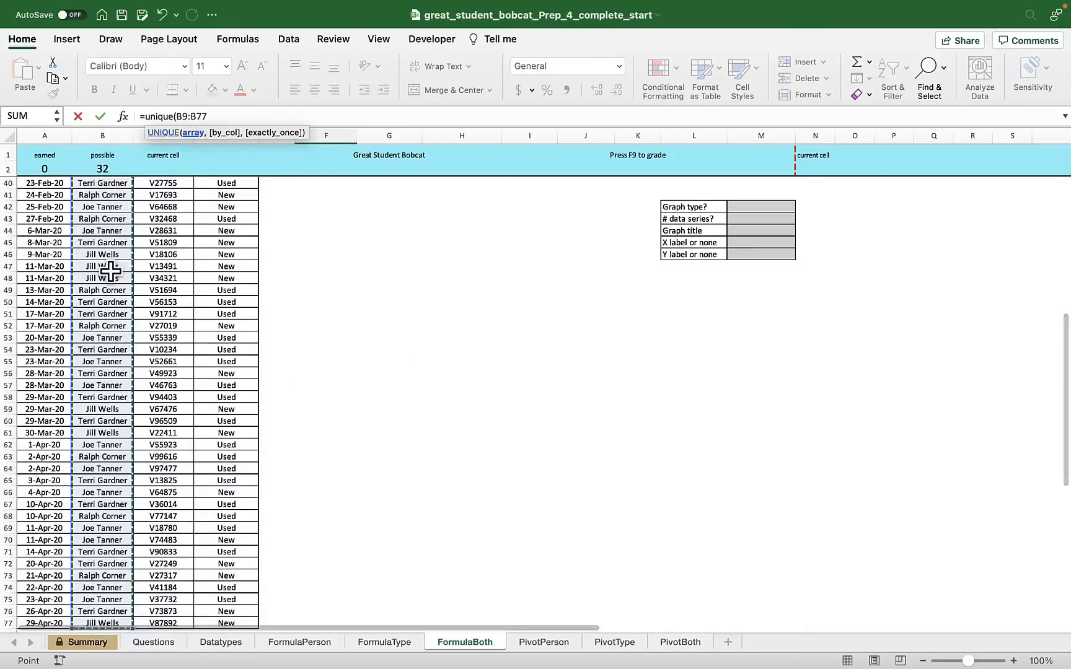
pyautogui.press('Return')
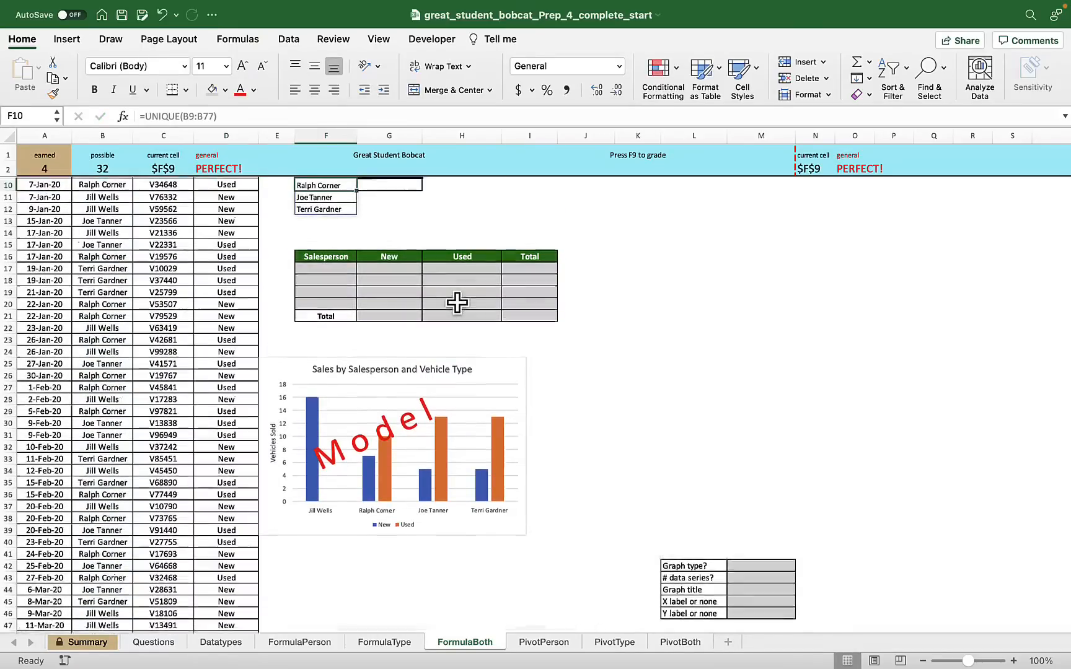
pyautogui.scroll(3, 455, 299)
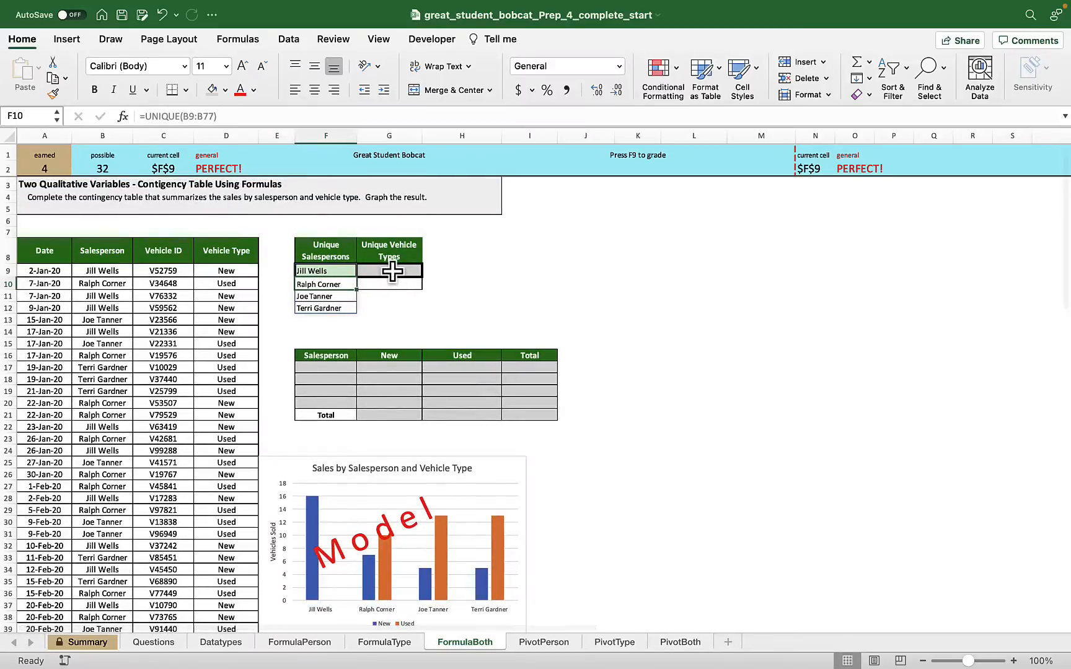
pyautogui.write('=')
pyautogui.press('Escape')
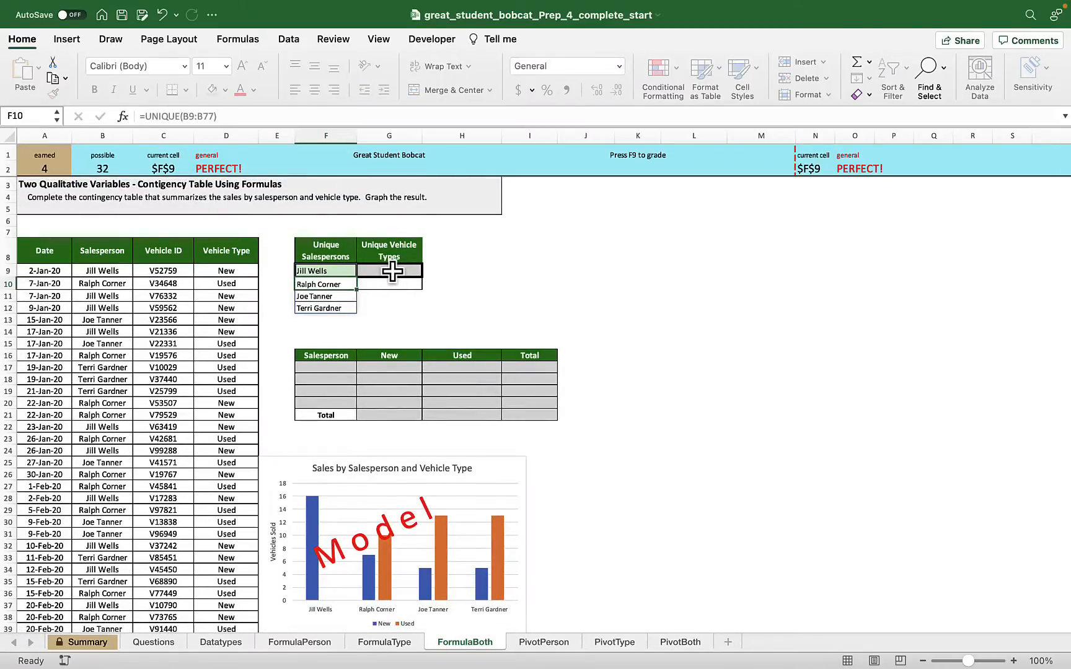
# Step: List the unique vehicle types from G9 down with =UNIQUE(D9:D77)
pyautogui.click(393, 271)
pyautogui.write('=quni')
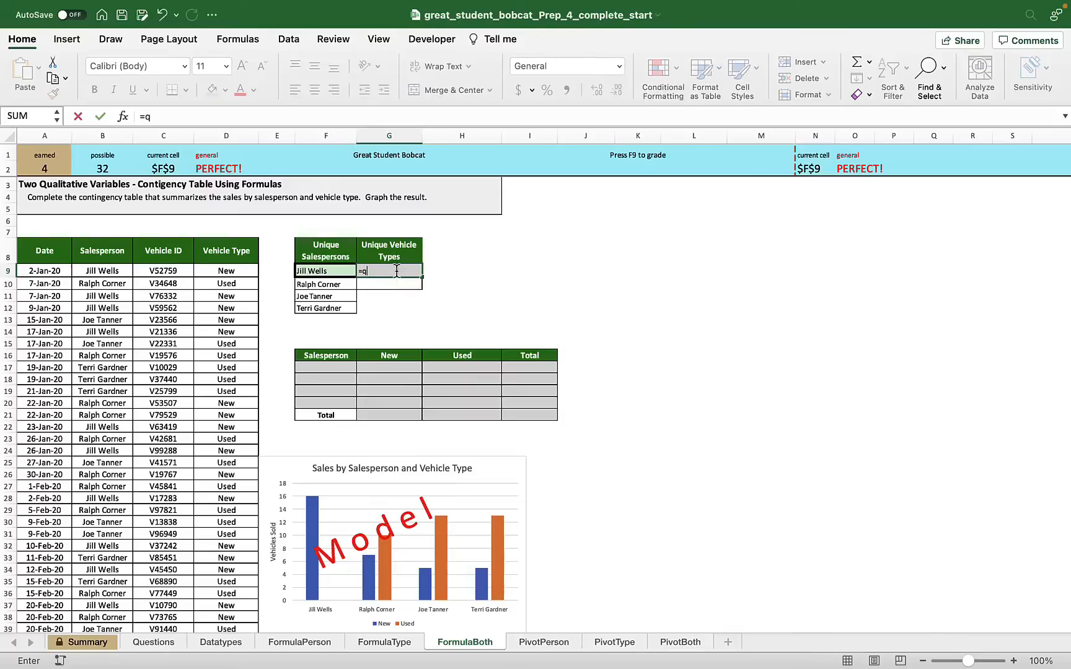
pyautogui.press('BackSpace')
pyautogui.press('BackSpace')
pyautogui.press('BackSpace')
pyautogui.press('BackSpace')
pyautogui.write('unique(')
pyautogui.click(237, 270)
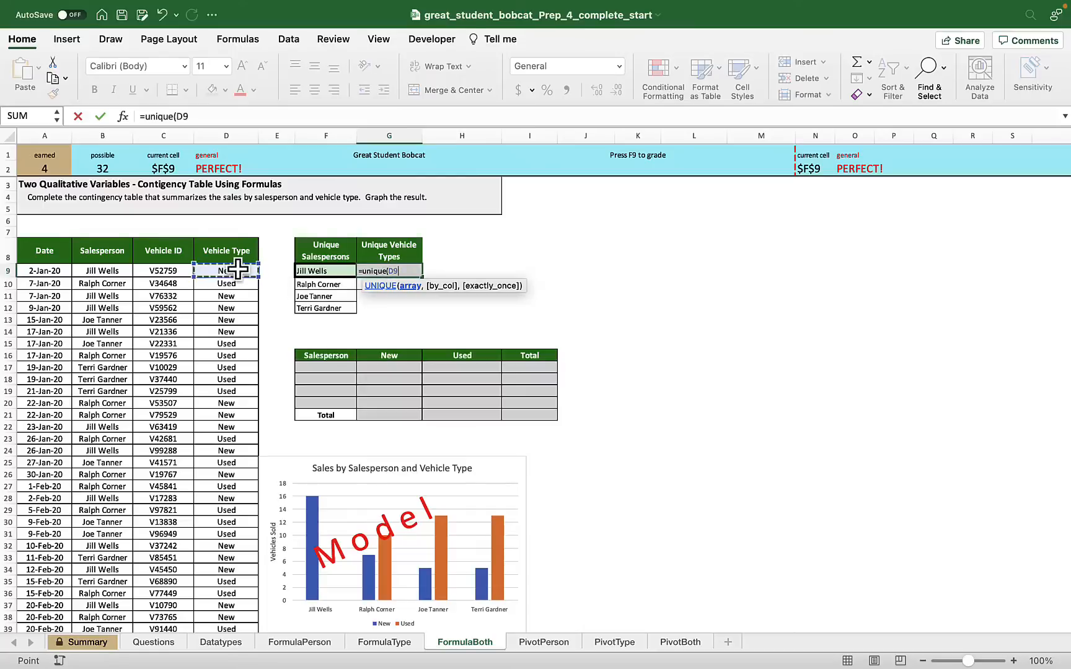
pyautogui.hotkey('ctrl', 'shift', 'Down')
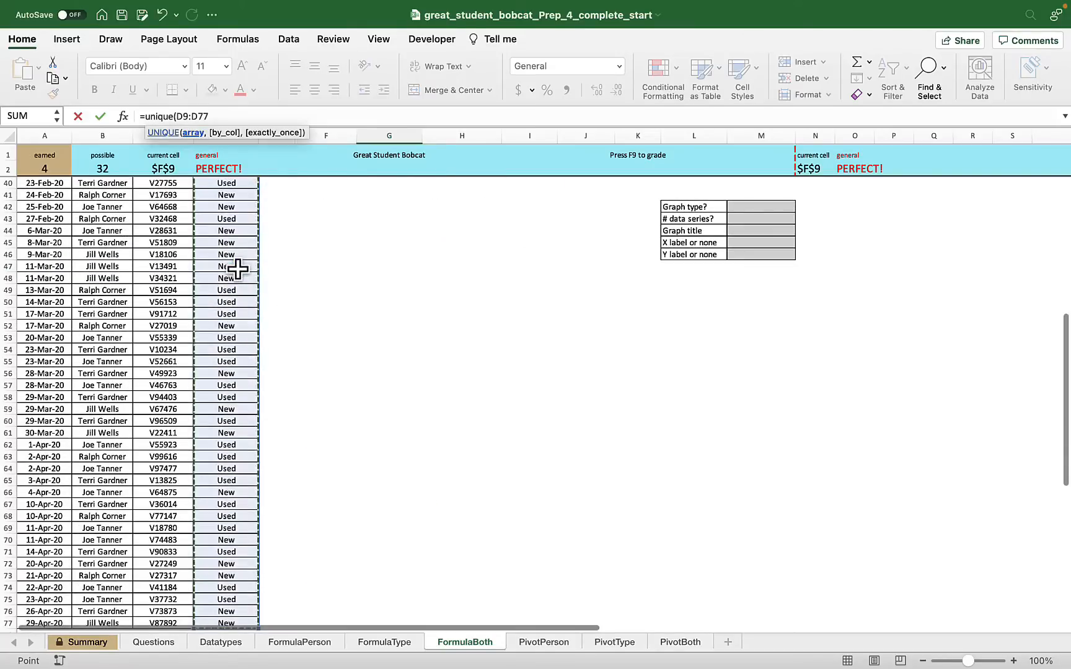
pyautogui.press('Return')
pyautogui.scroll(5, 772, 277)
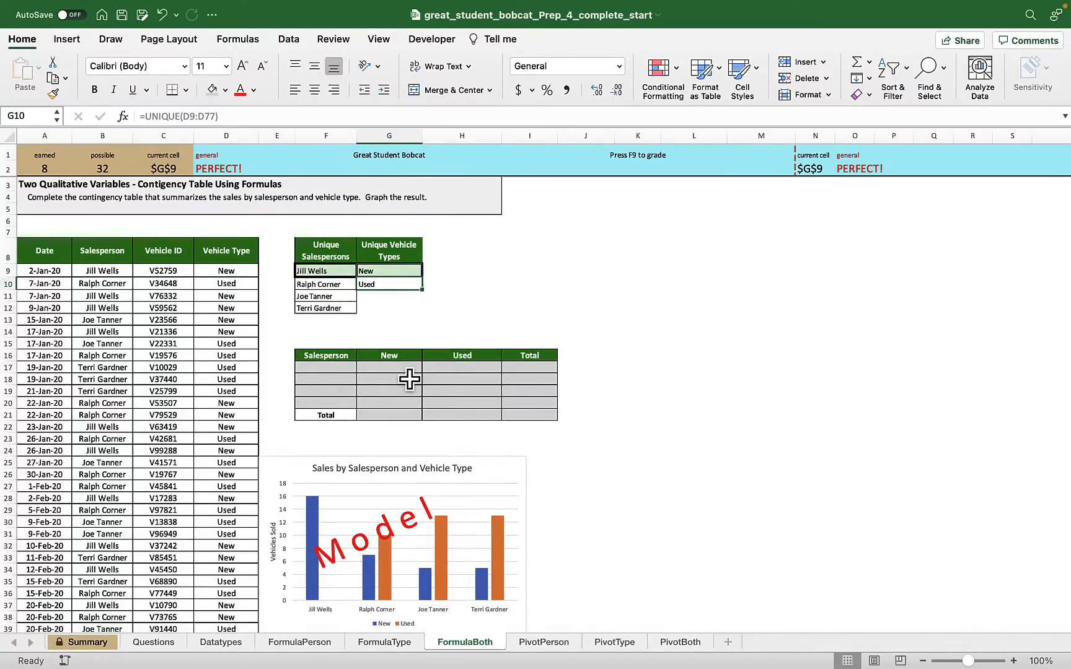
# Step: Link F17 to the first unique salesperson with =F9 and copy the formula down through F20
pyautogui.click(325, 366)
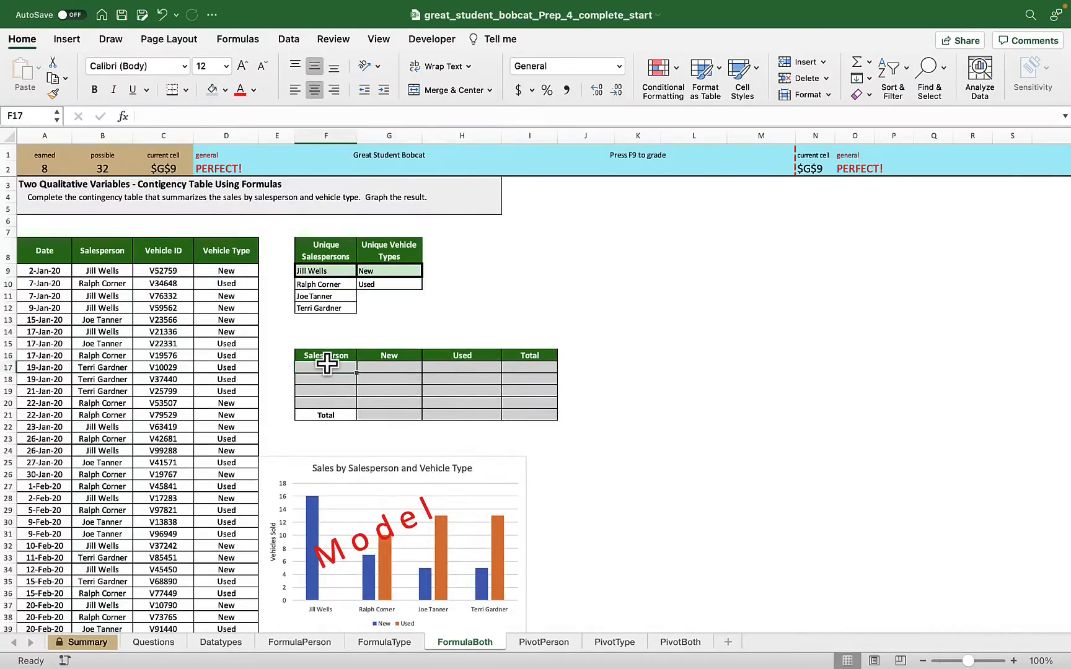
pyautogui.write('=')
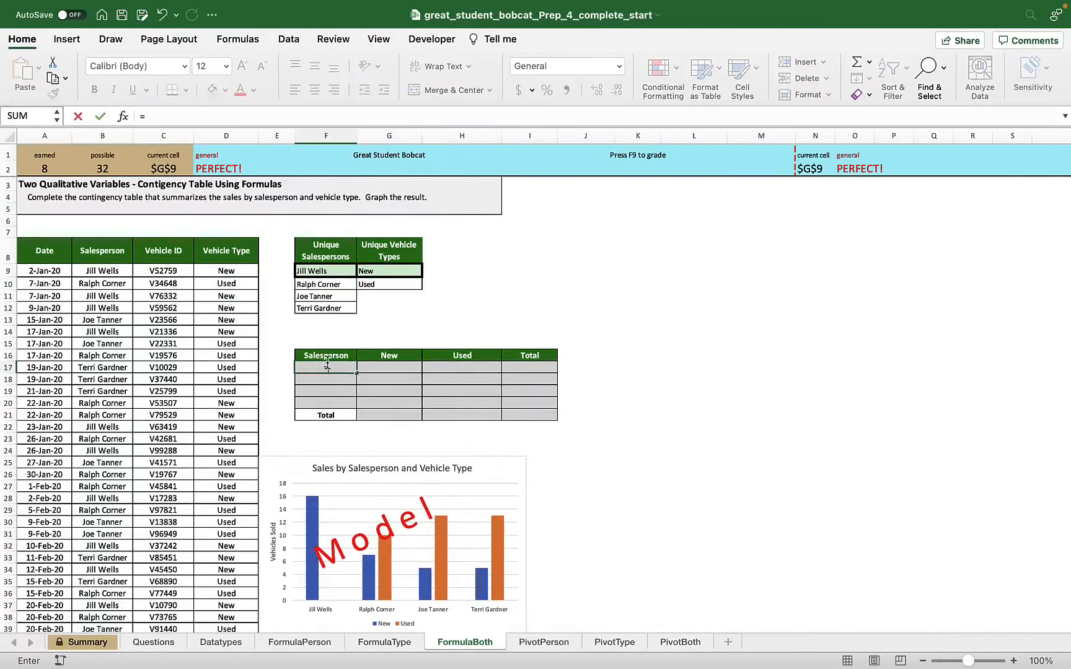
pyautogui.click(323, 269)
pyautogui.press('Return')
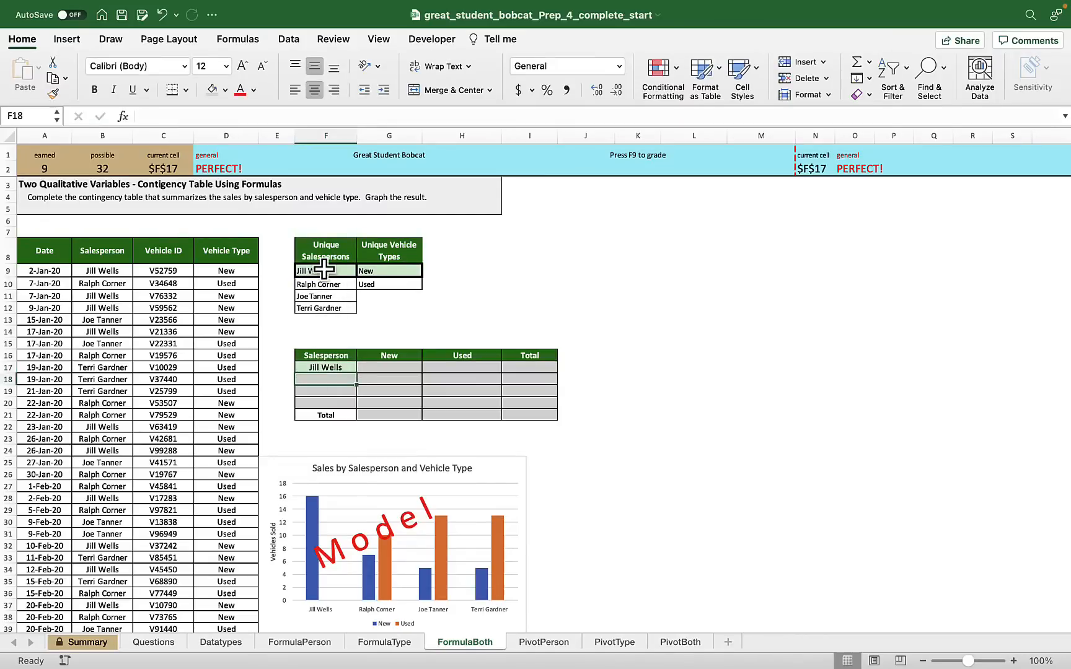
pyautogui.click(334, 367)
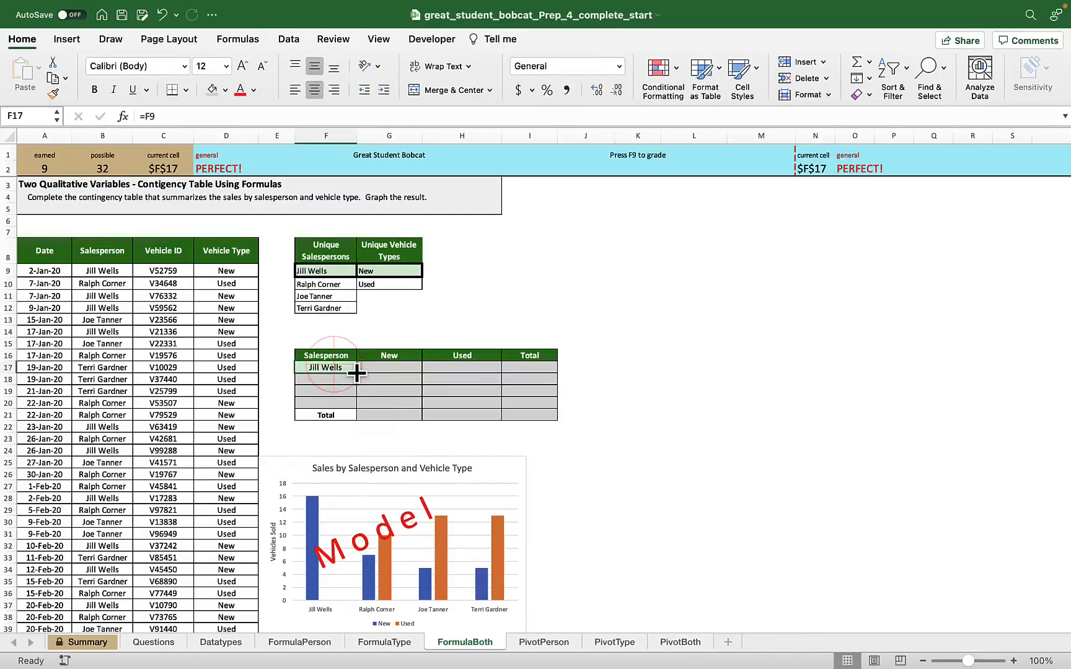
pyautogui.moveTo(355, 373); pyautogui.dragTo(353, 406)
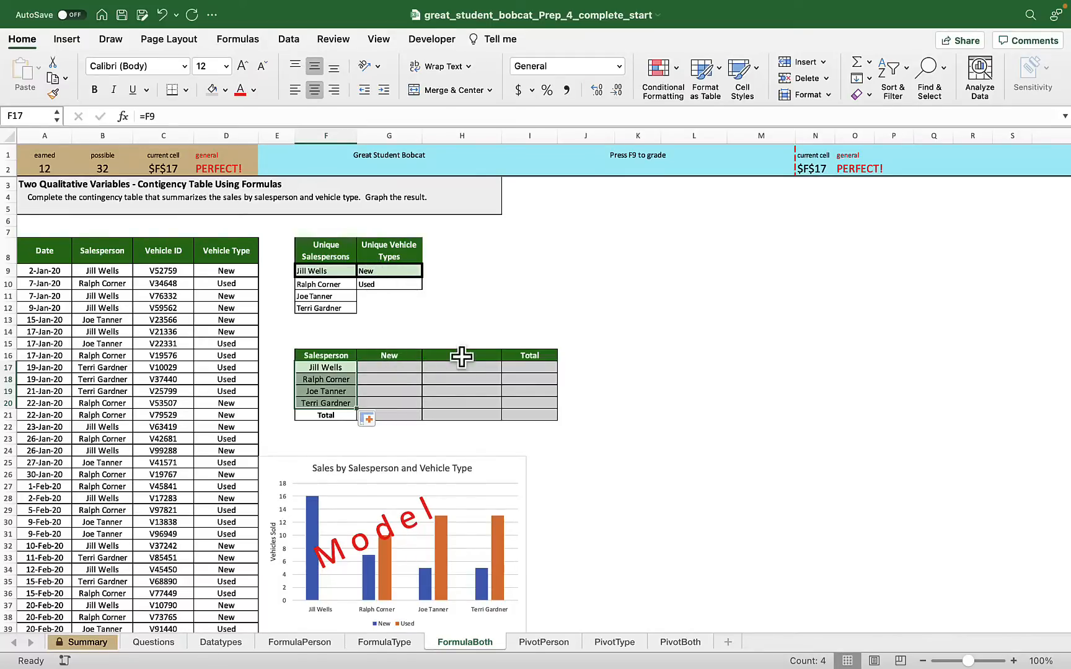
# Step: Count the first salesperson's sales in G17 with =COUNTIFS($B$9:$B$77,F17)
pyautogui.click(397, 367)
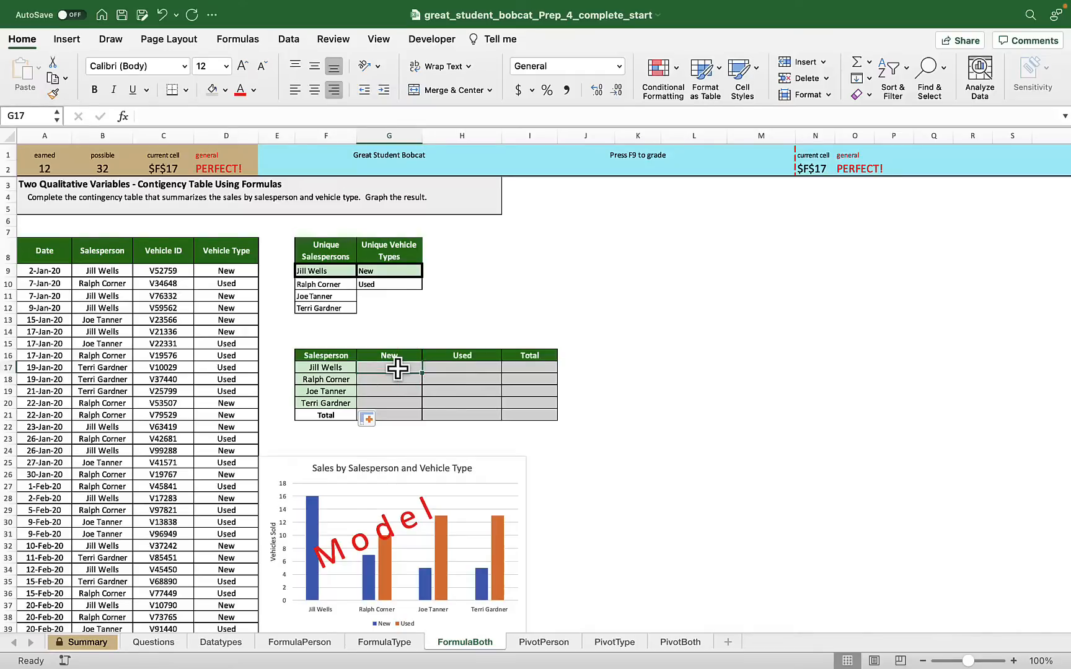
pyautogui.write('=')
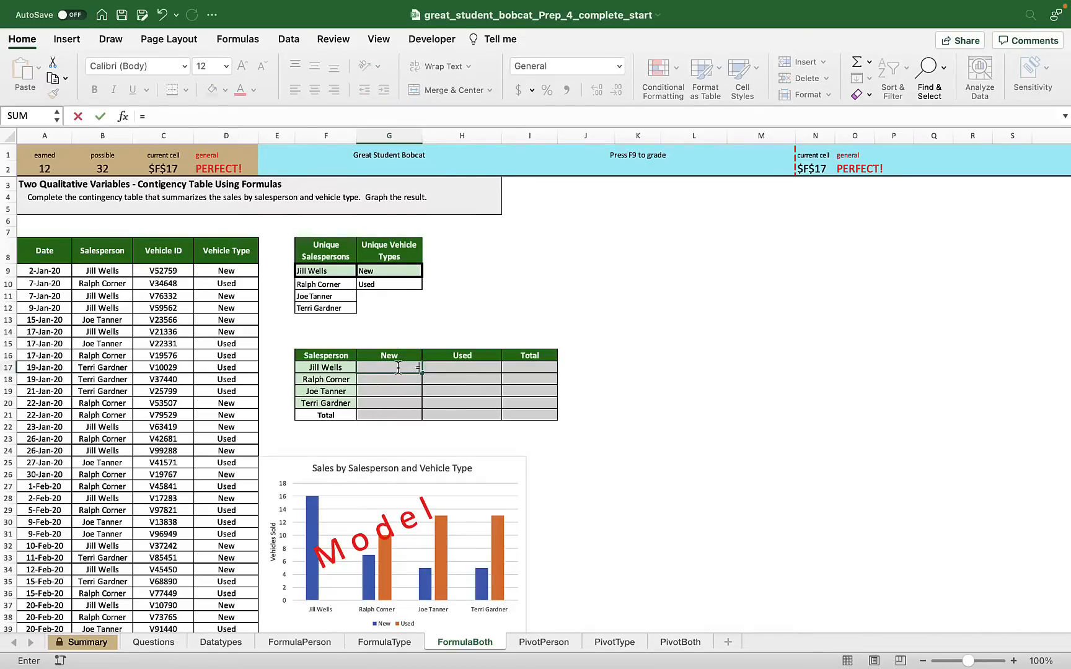
pyautogui.write('countifs(')
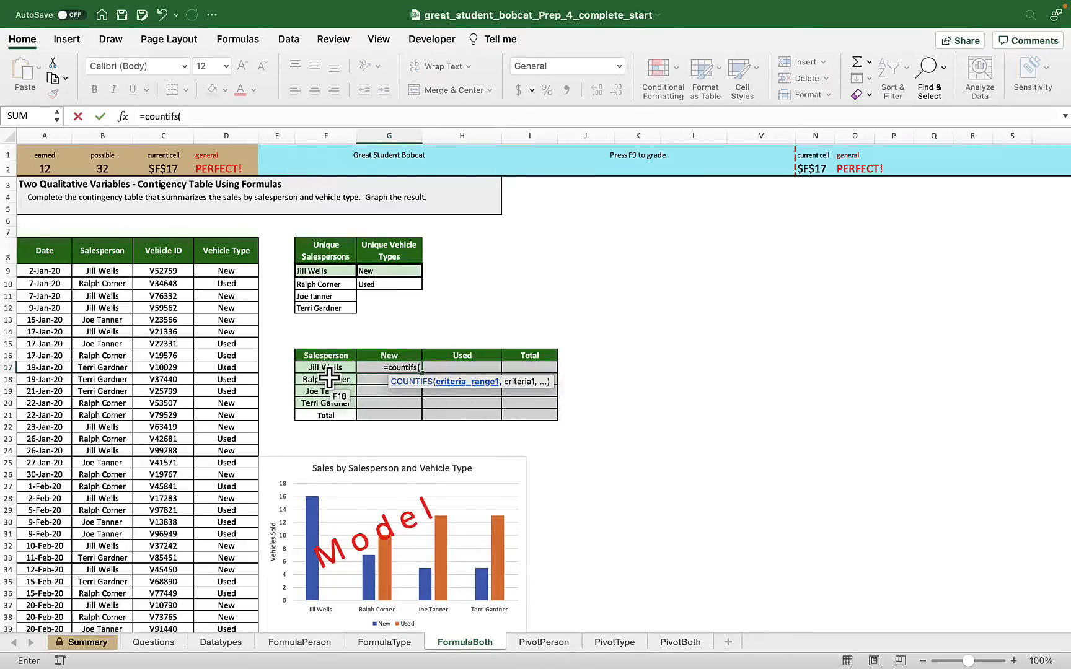
pyautogui.click(111, 270)
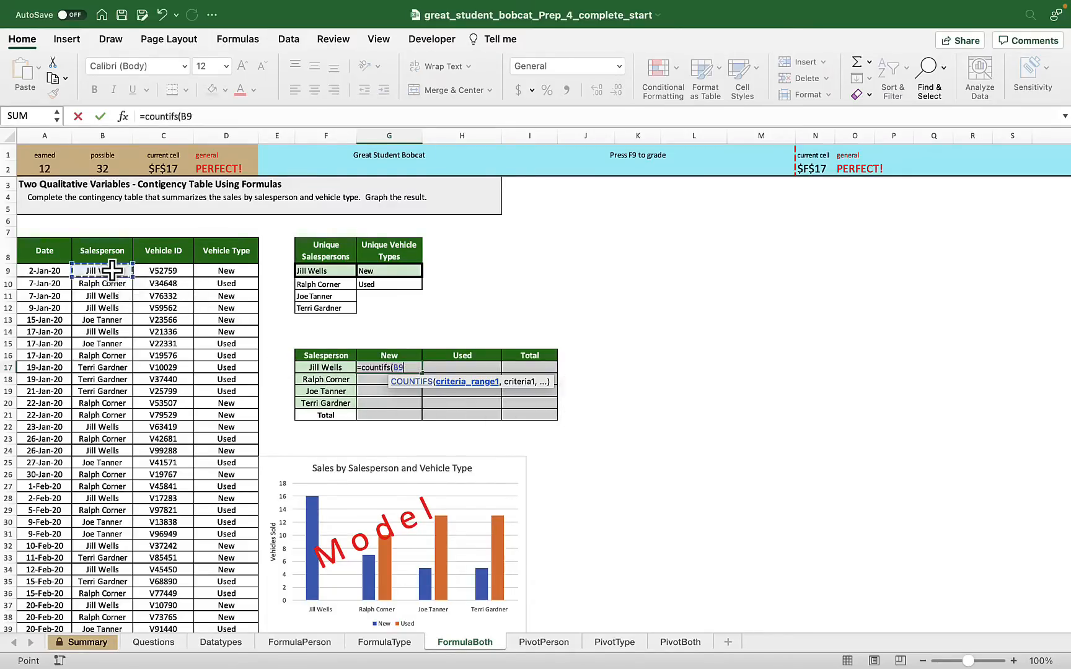
pyautogui.press('super+shift+Down')
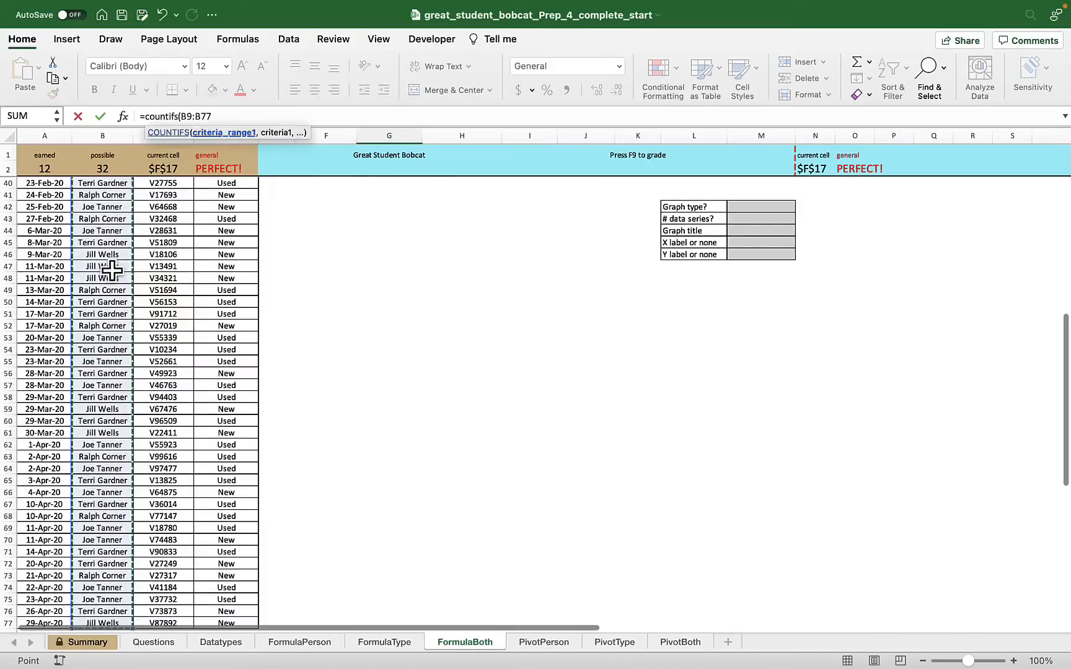
pyautogui.press('F4')
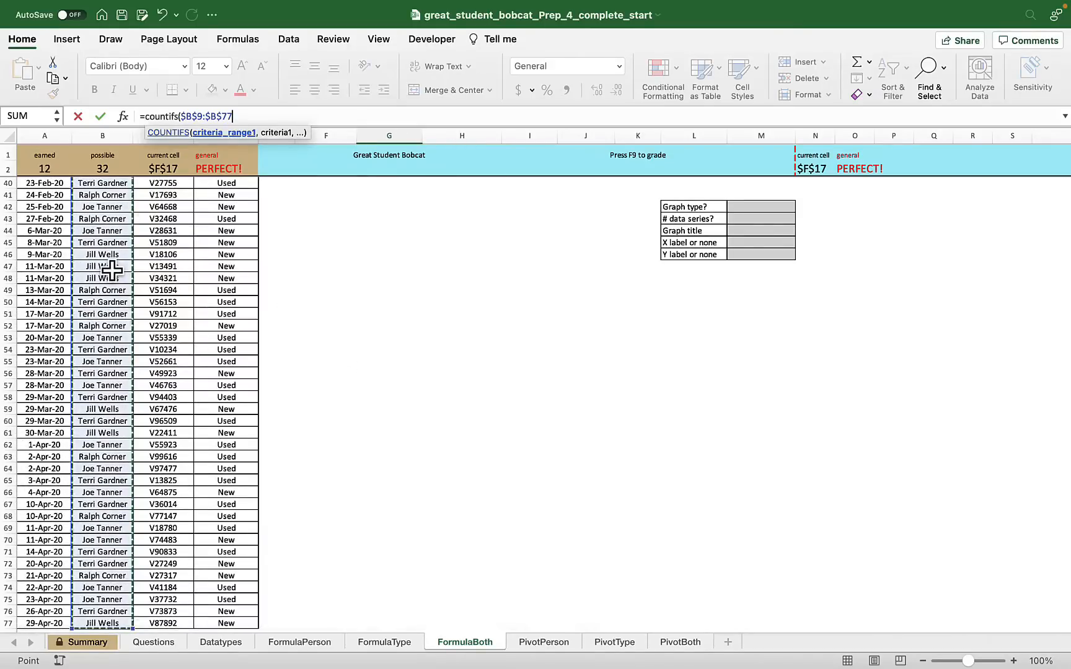
pyautogui.write(',')
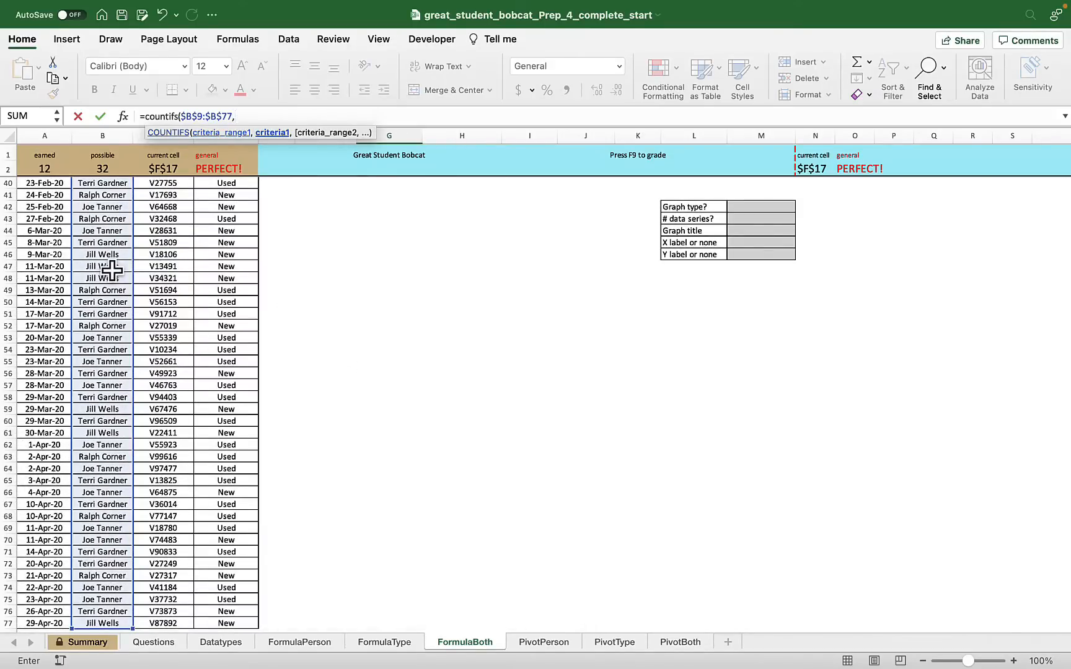
pyautogui.scroll(12, 298, 405)
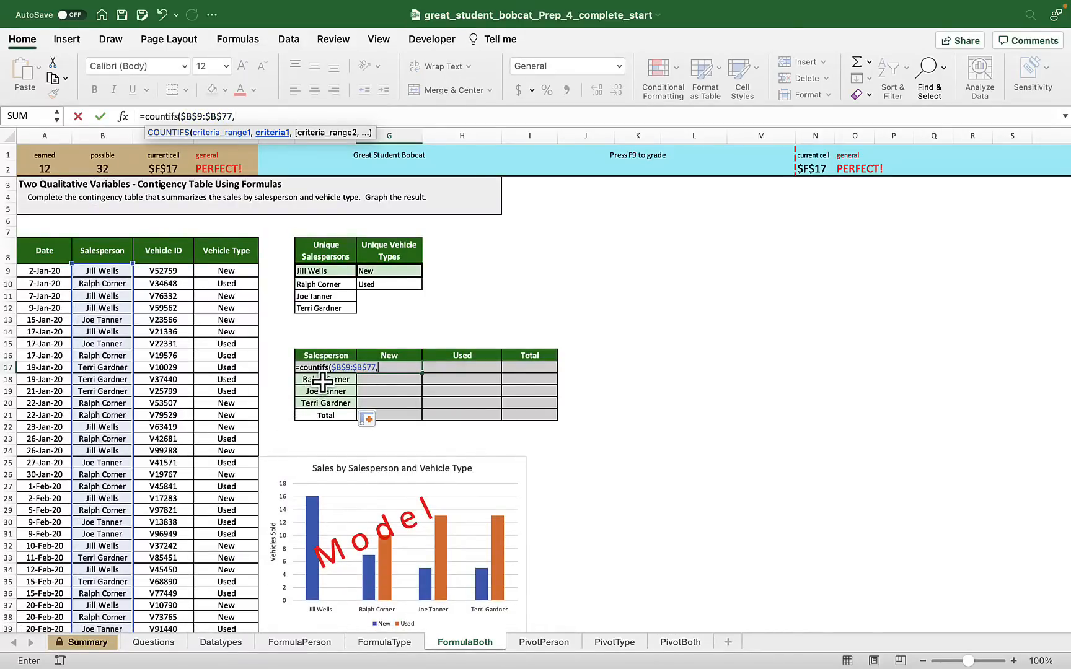
pyautogui.click(322, 382)
pyautogui.press('Up')
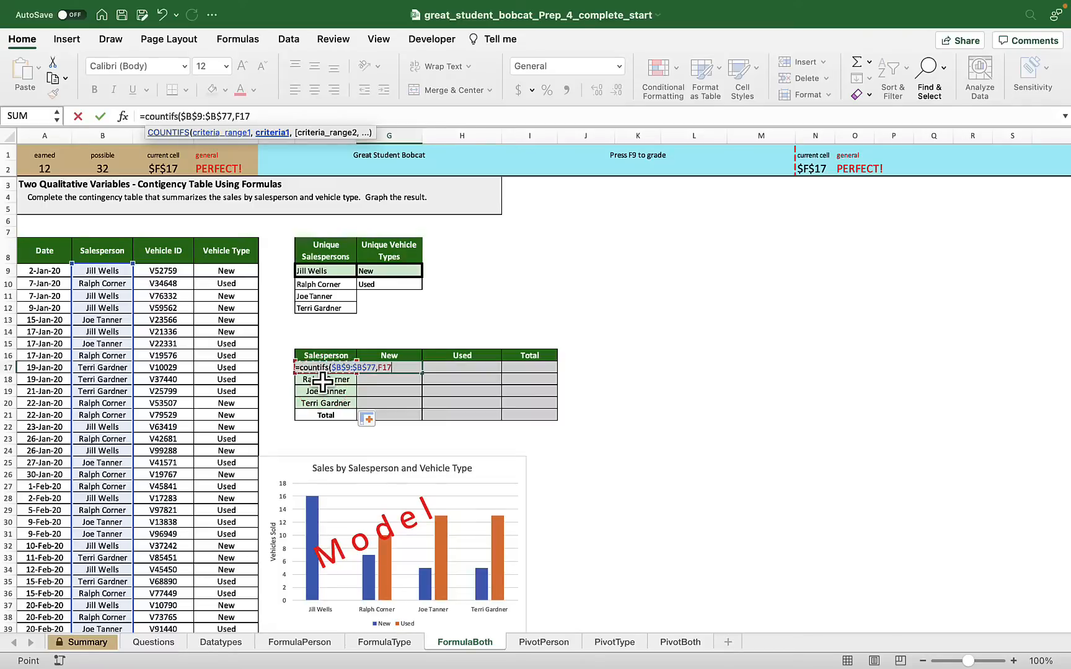
pyautogui.press('Return')
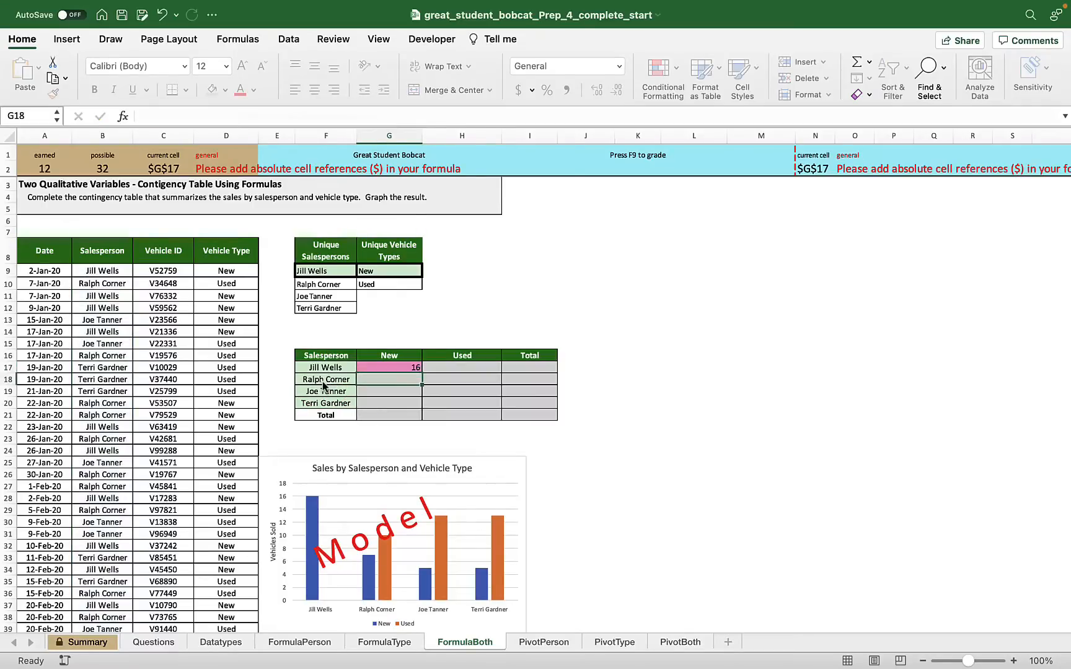
# Step: Make the column of the G17 criterion absolute, giving =COUNTIFS($B$9:$B$77,$F17), and regrade the cell
pyautogui.click(391, 368)
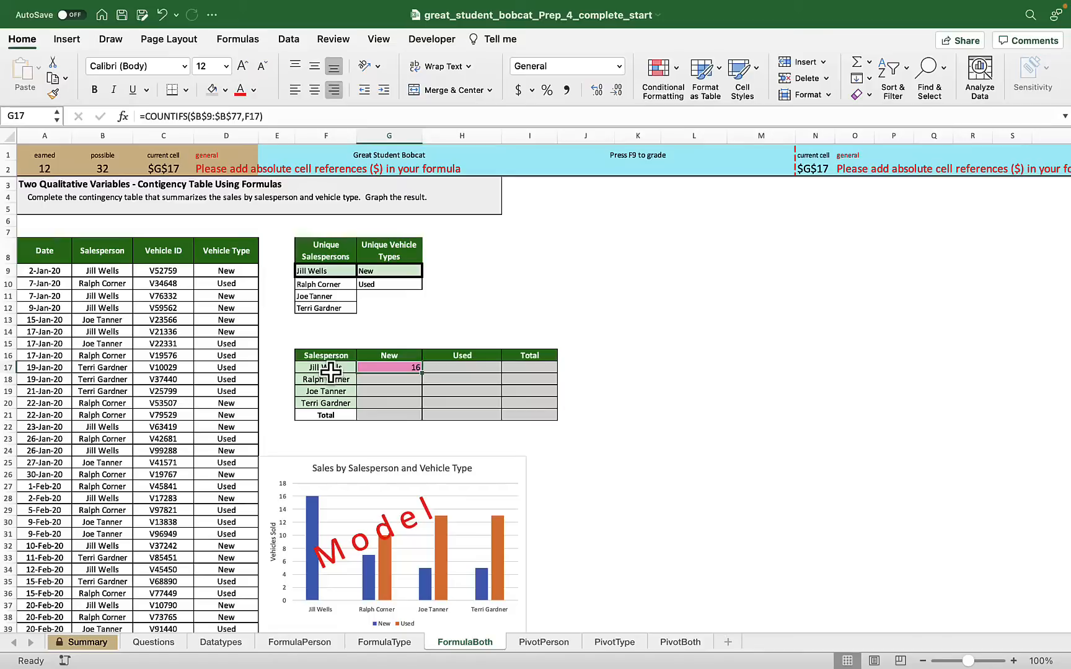
pyautogui.click(247, 115)
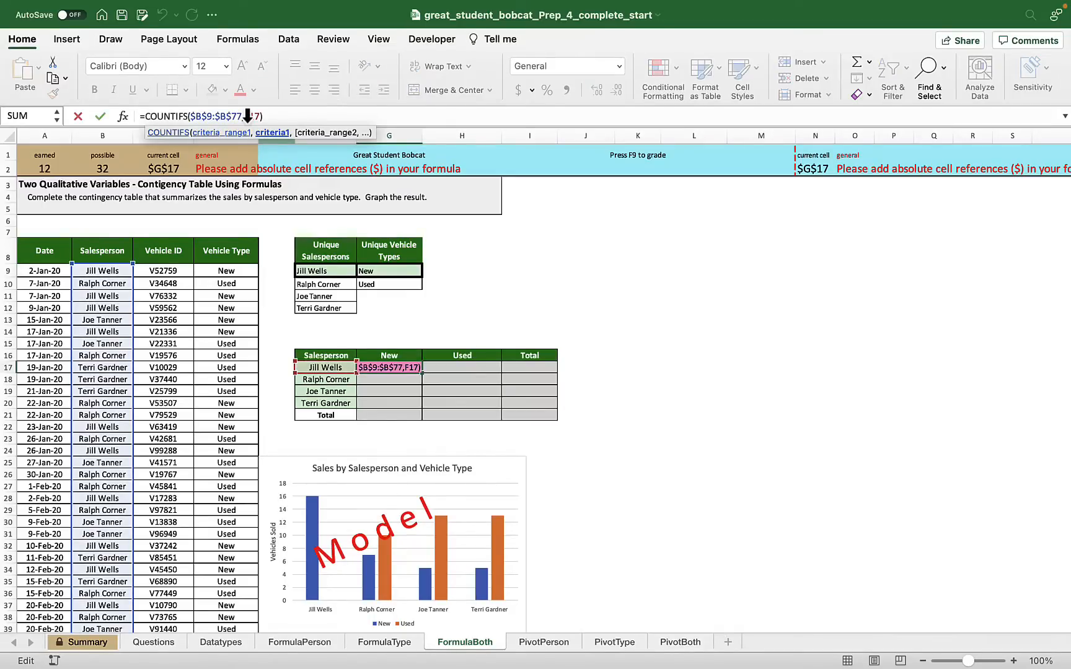
pyautogui.press('Return')
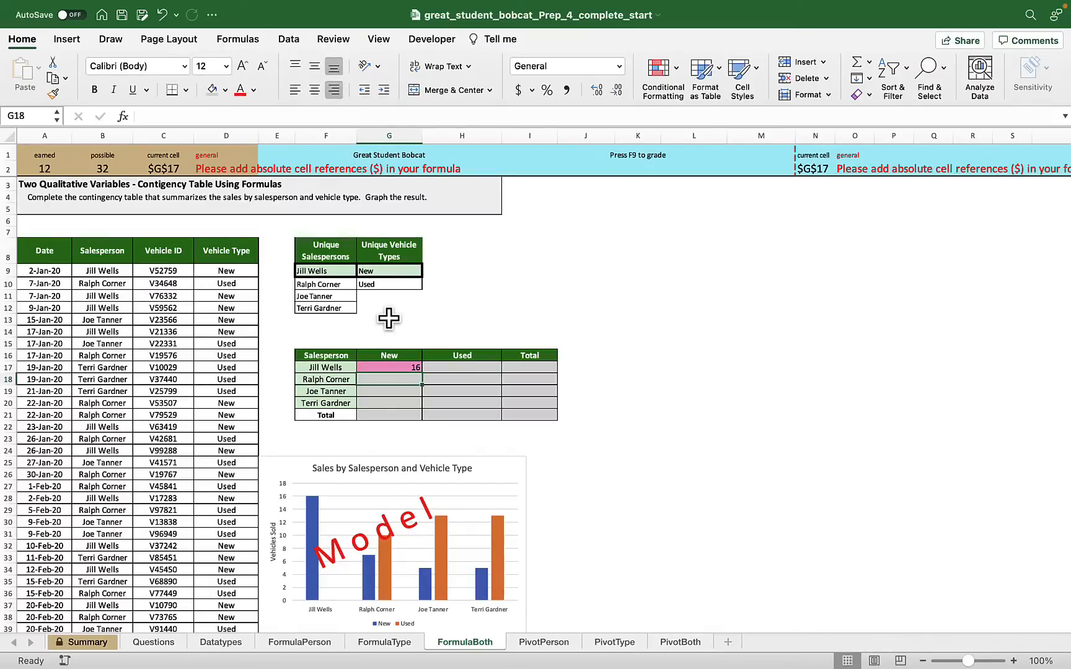
pyautogui.press('F9')
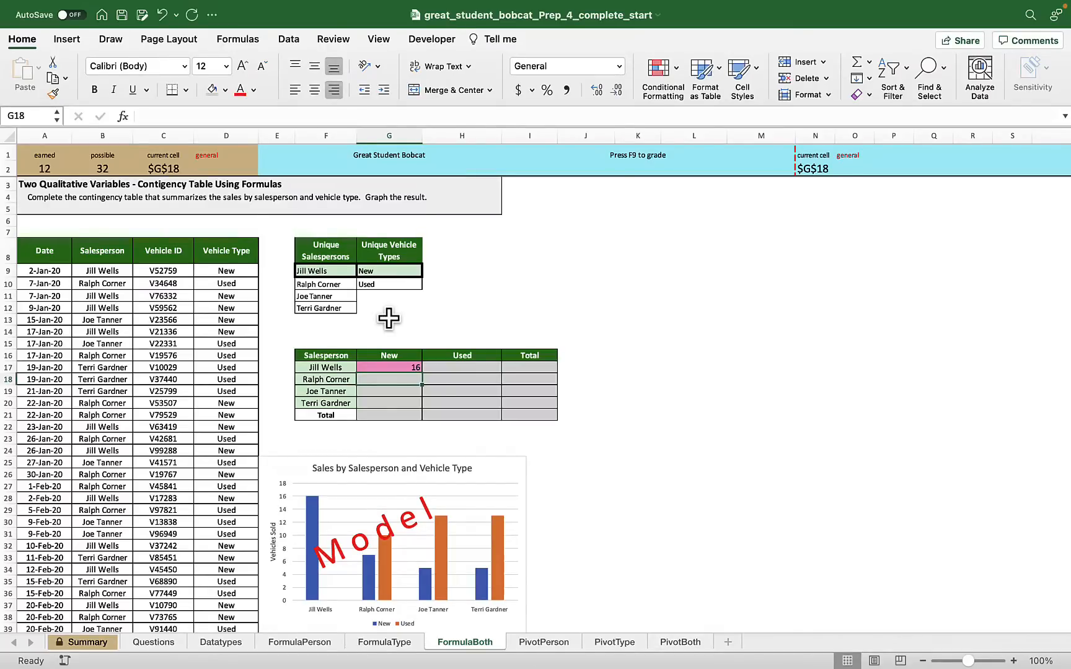
pyautogui.click(400, 367)
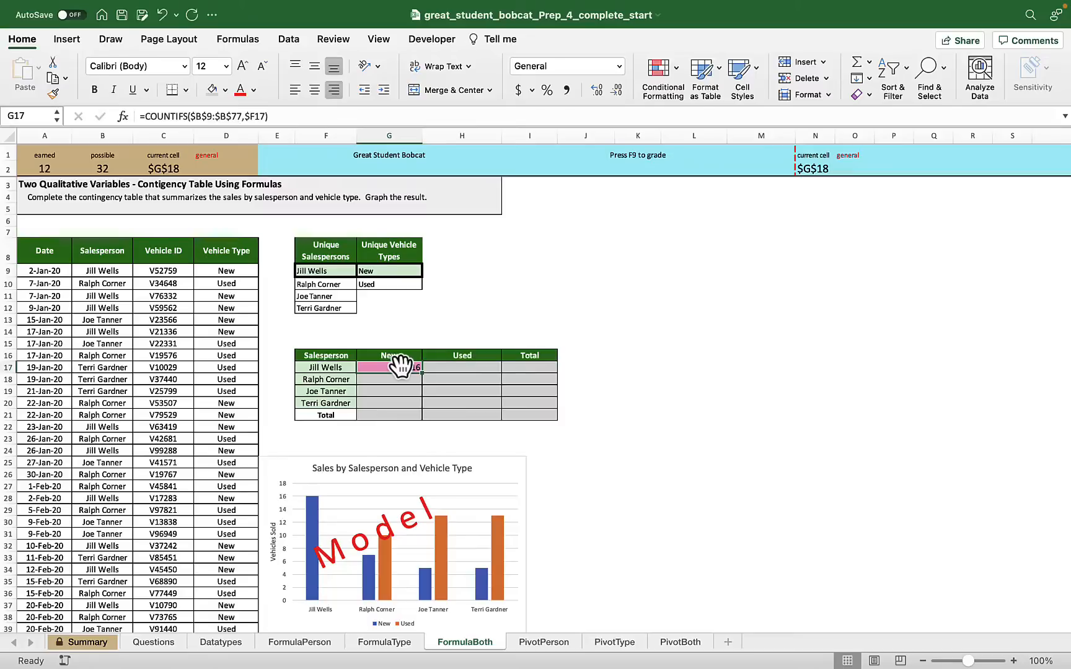
pyautogui.press('F9')
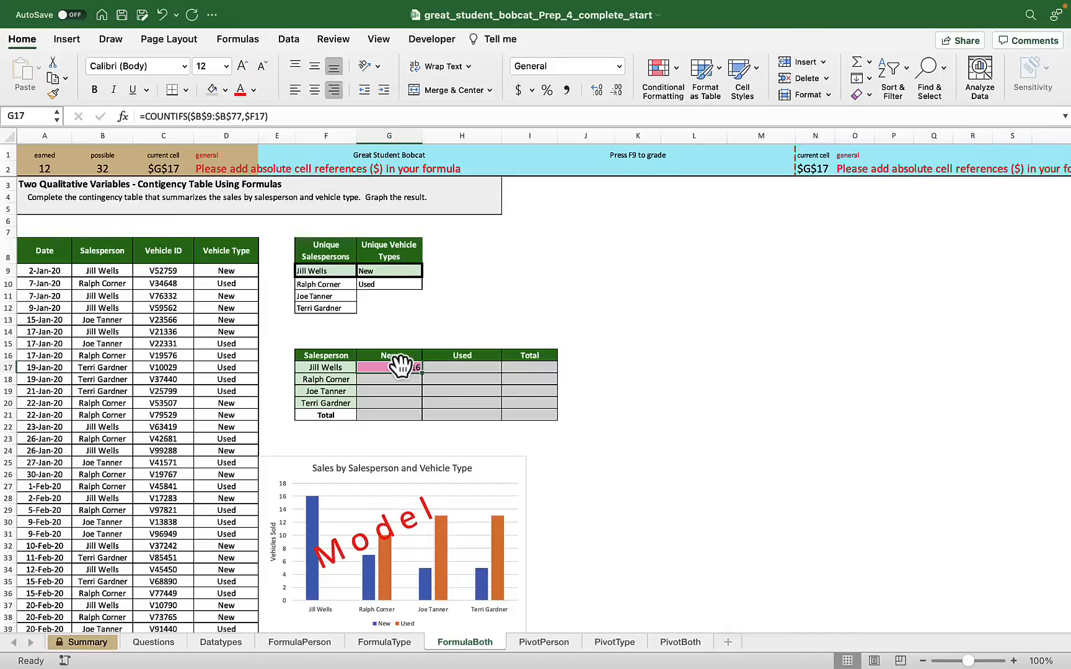
# Step: Add the vehicle type criterion to G17, making it =COUNTIFS($B$9:$B$77,$F17,$D$9:$D$77,G$16)
pyautogui.press('F2')
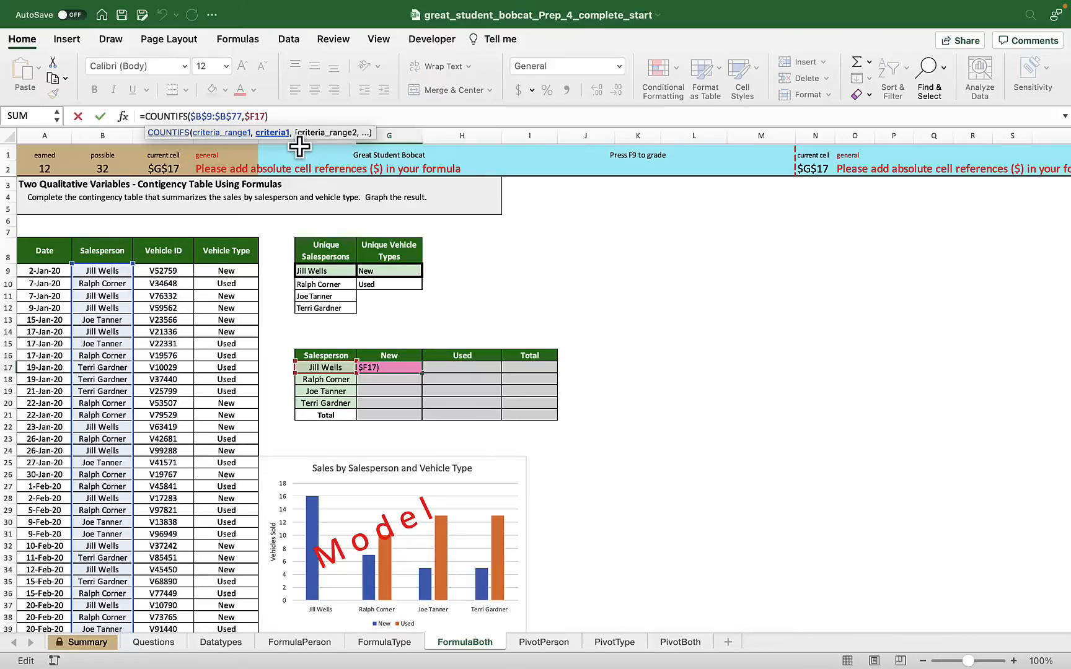
pyautogui.write(',')
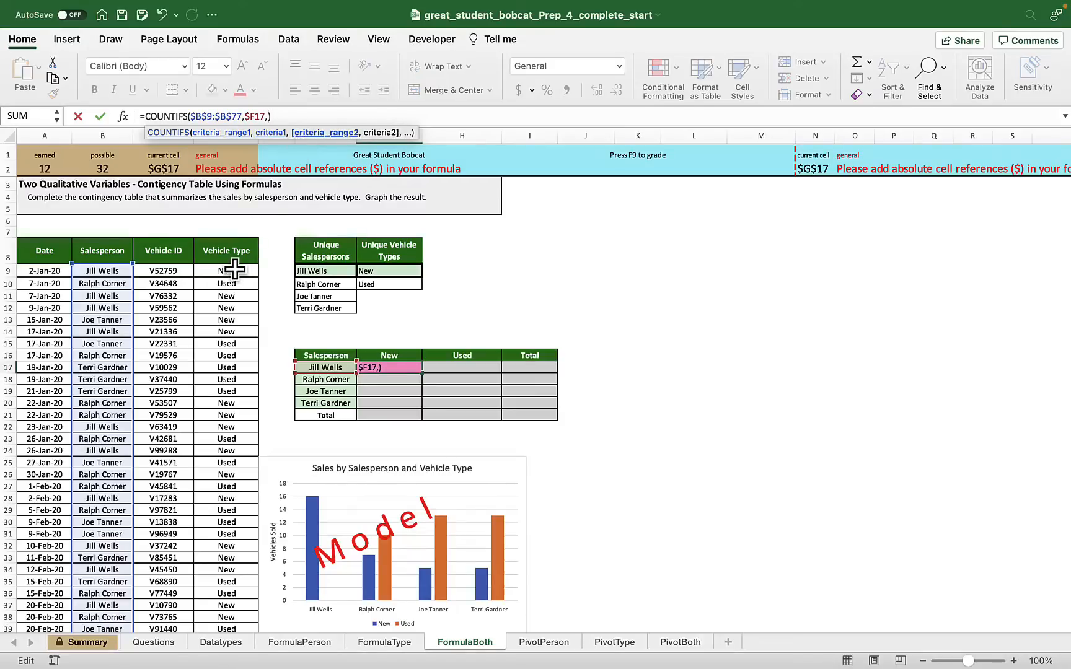
pyautogui.click(234, 269)
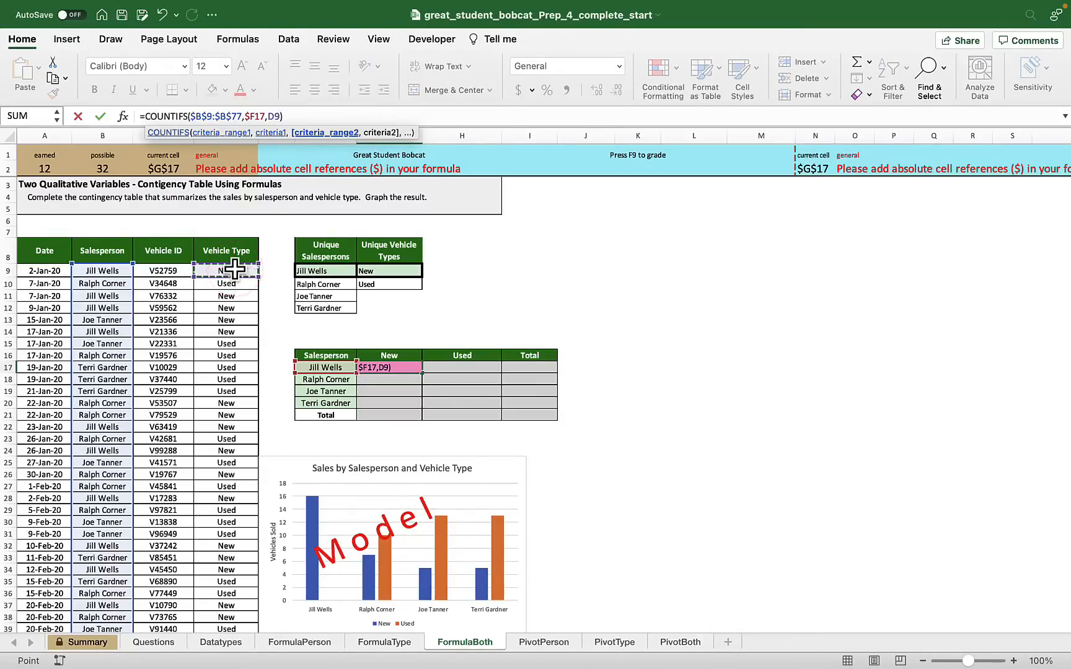
pyautogui.press('super+shift+Down')
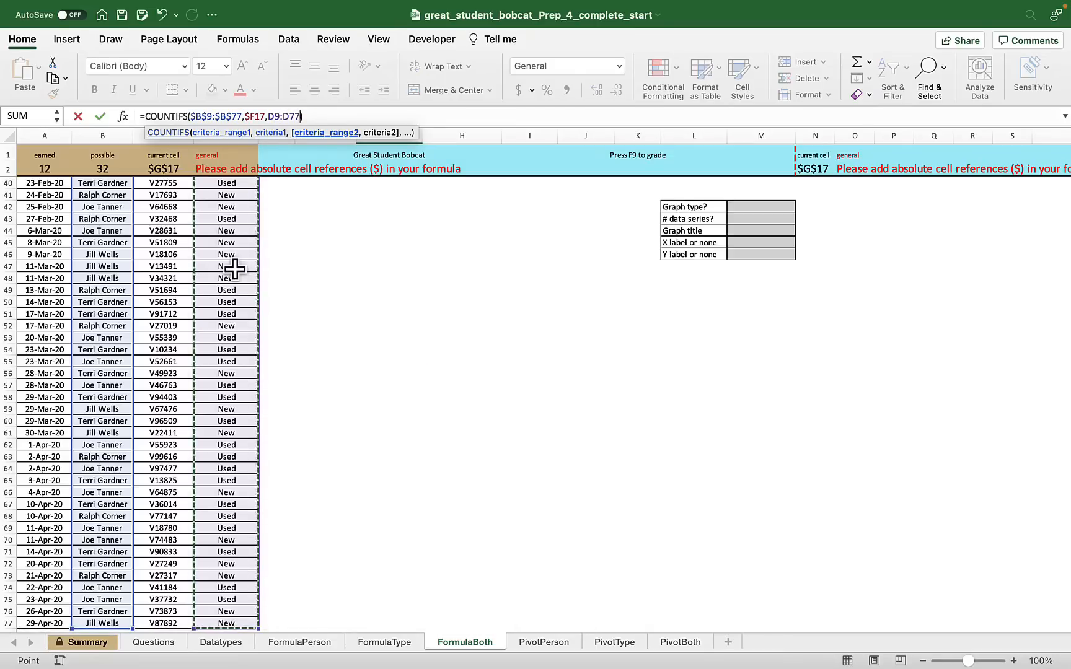
pyautogui.press('F4')
pyautogui.write(',')
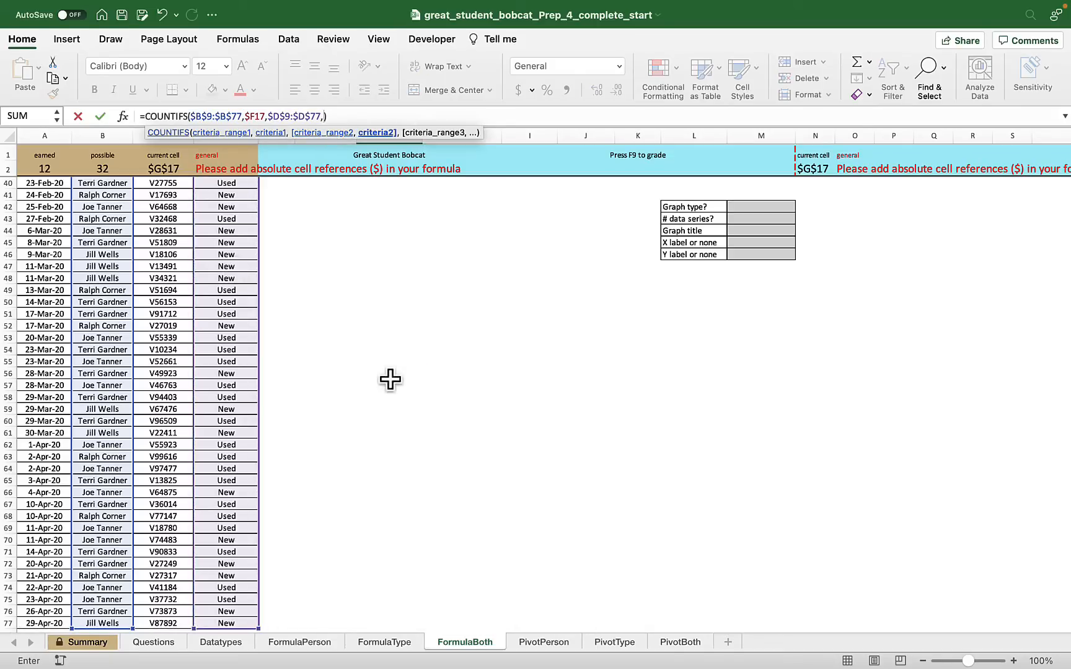
pyautogui.scroll(3, 389, 380)
pyautogui.scroll(10, 390, 379)
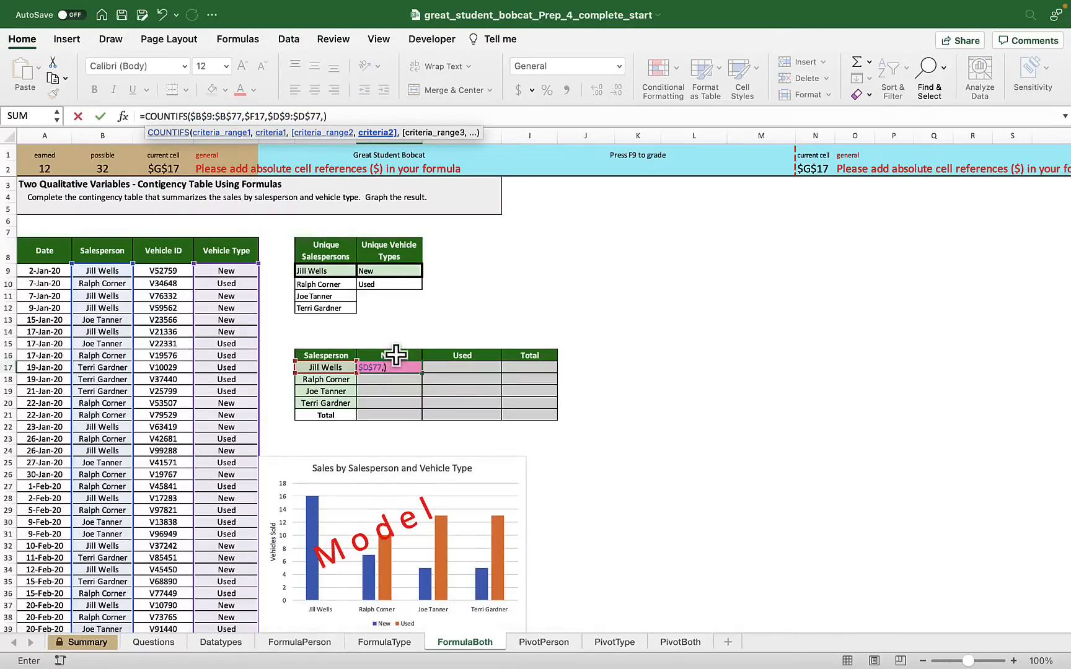
pyautogui.click(396, 354)
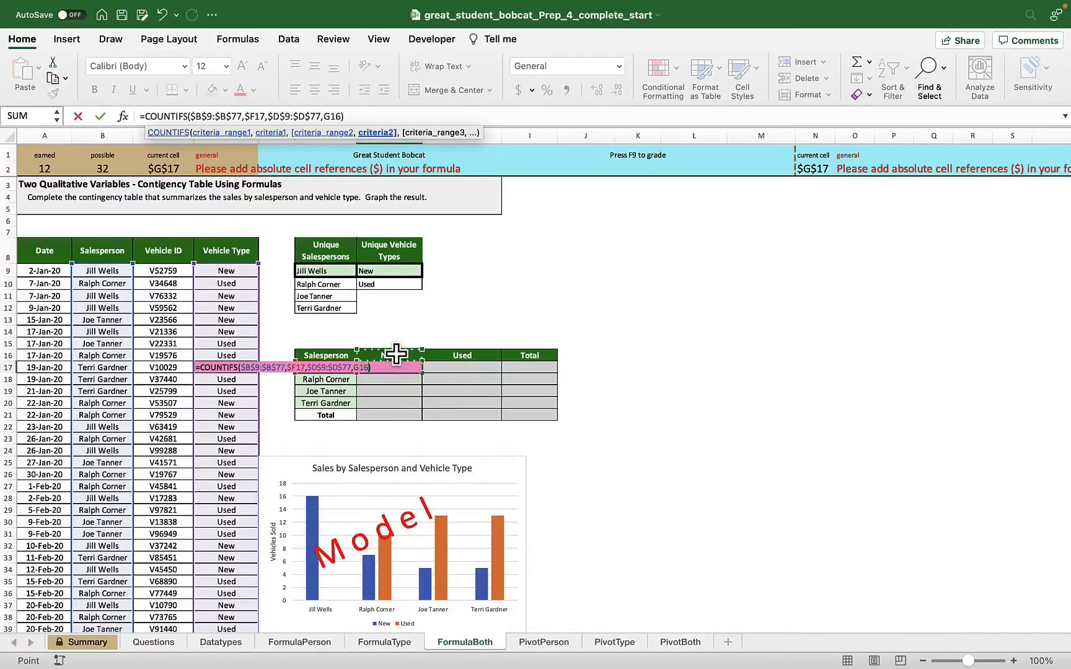
pyautogui.click(332, 117)
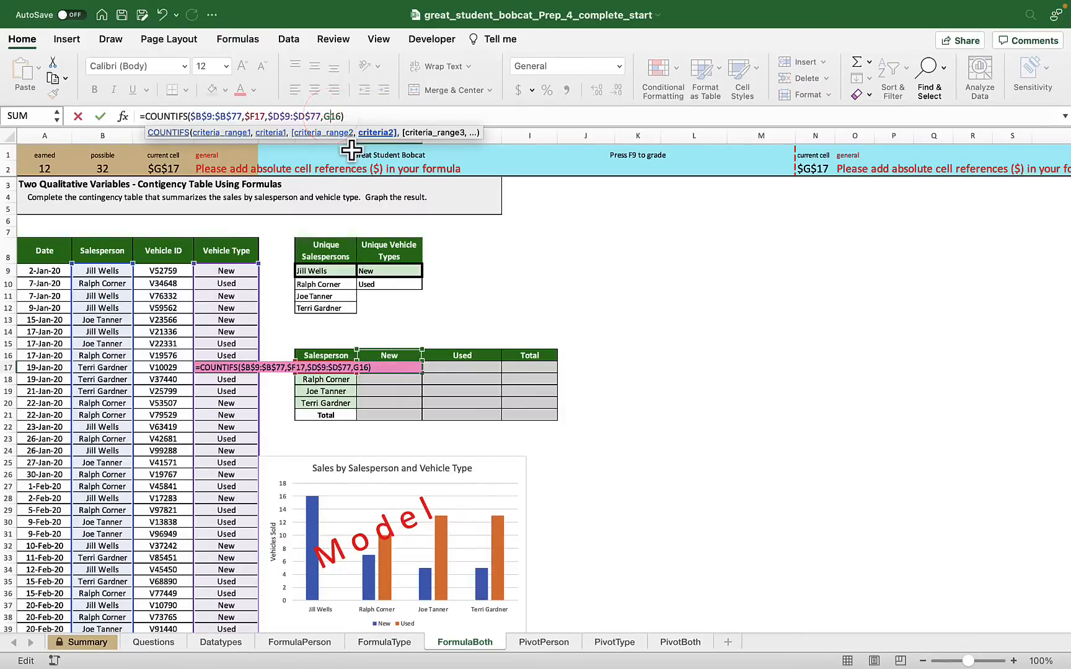
pyautogui.write('$')
pyautogui.press('Return')
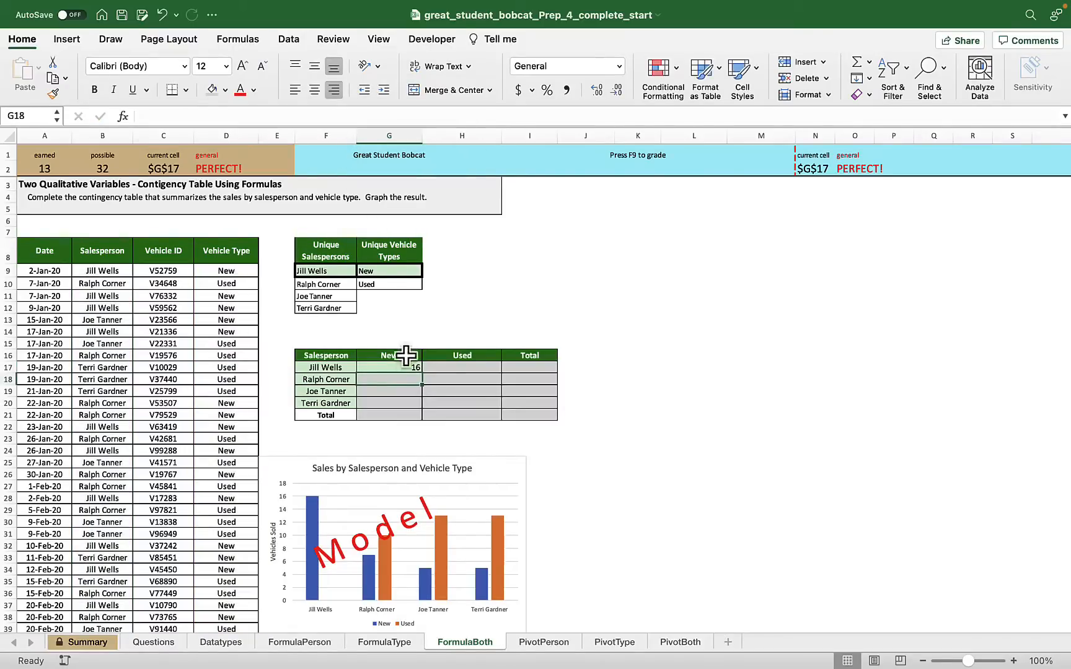
# Step: Copy the G17 COUNTIFS formula across the New and Used columns for all four salespersons, filling G17:H20
pyautogui.click(410, 365)
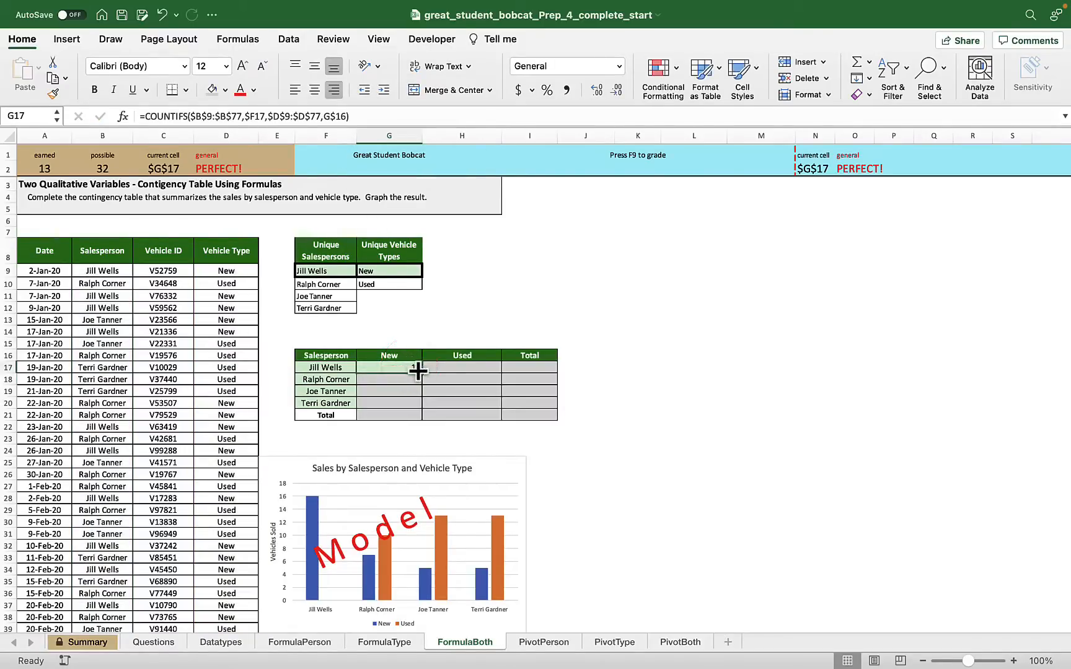
pyautogui.moveTo(417, 371); pyautogui.dragTo(502, 413)
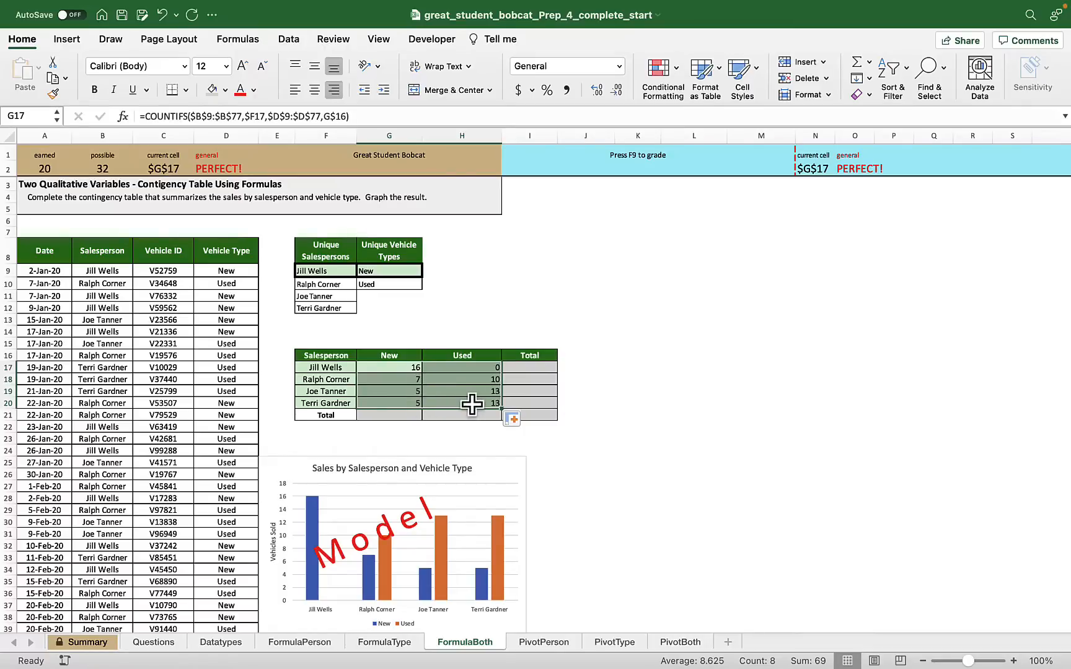
pyautogui.click(528, 367)
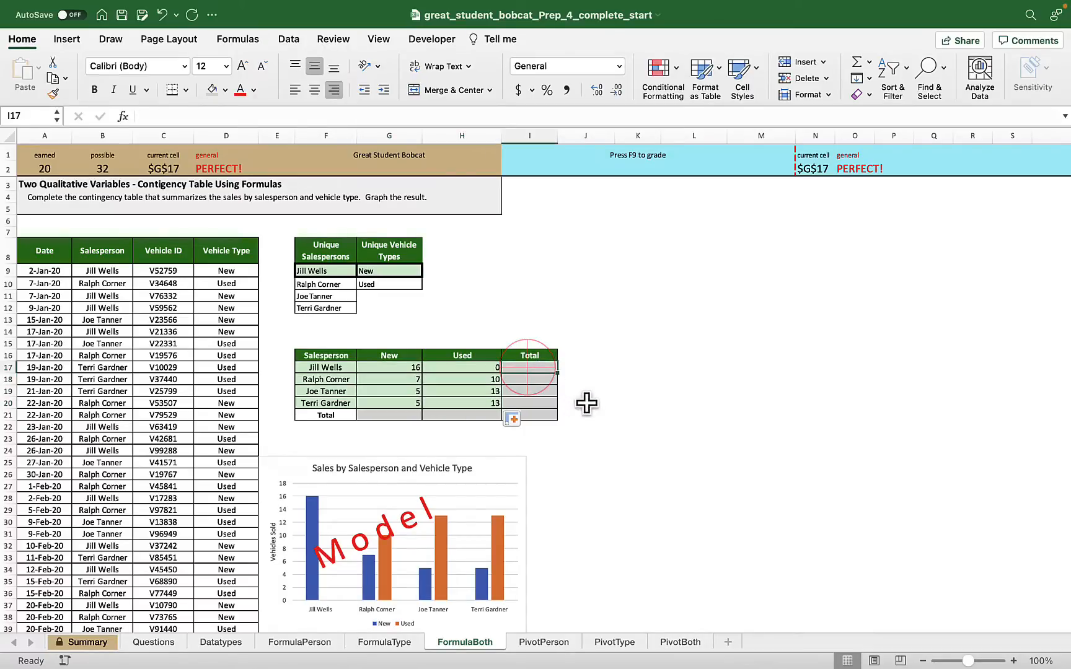
pyautogui.click(857, 62)
pyautogui.press('Return')
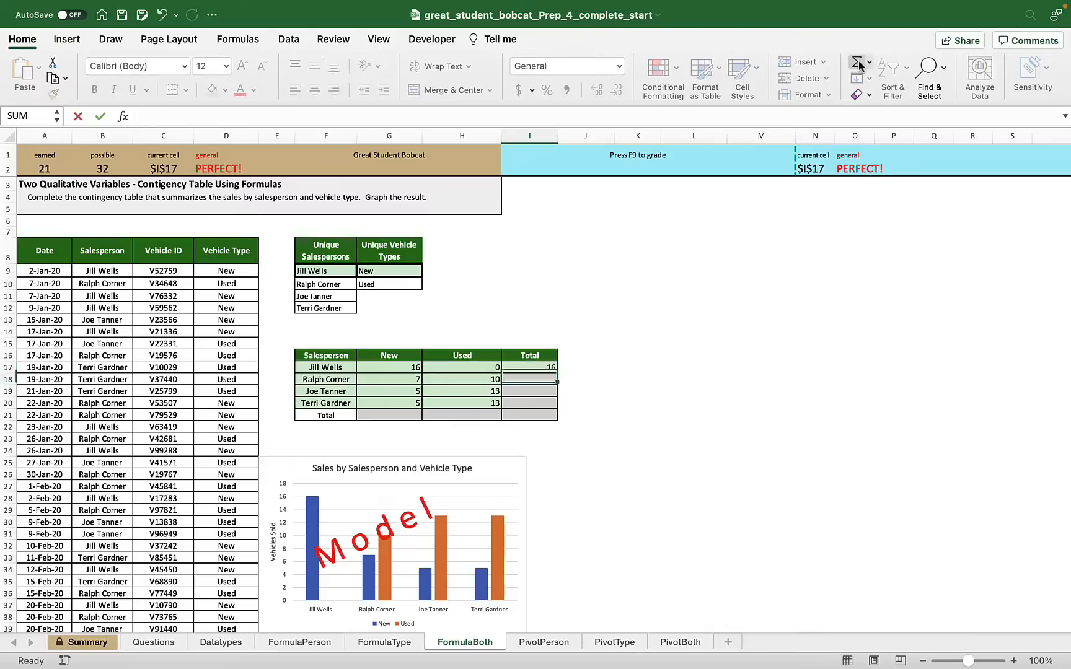
pyautogui.click(556, 368)
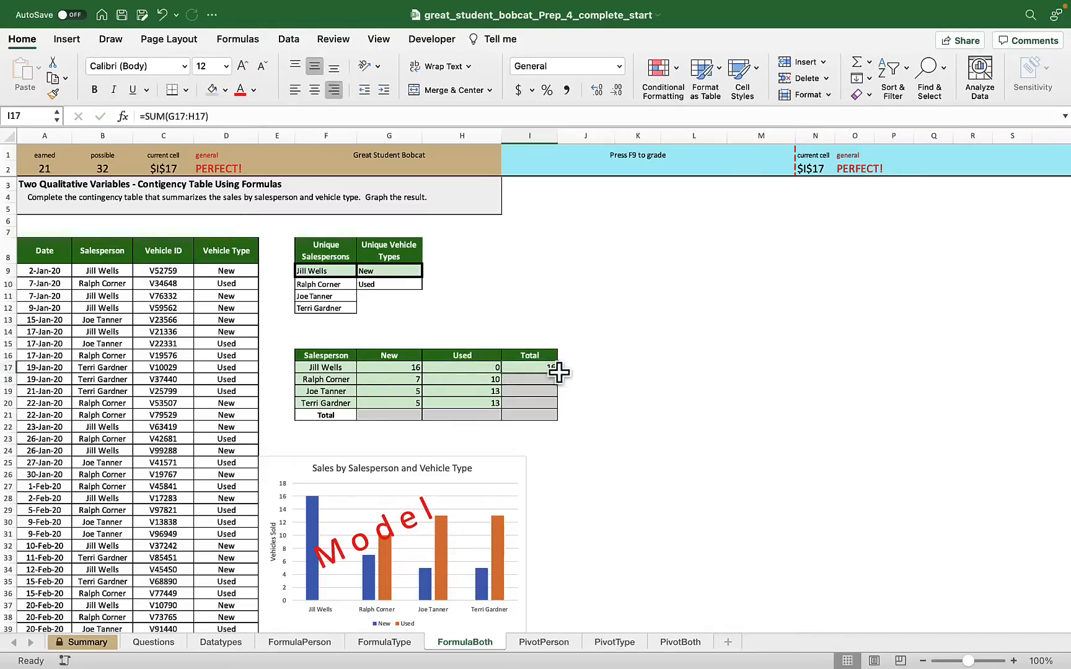
pyautogui.moveTo(557, 371); pyautogui.dragTo(556, 415)
# Step: Sum the New column's sales (G17:G20) in the Total row at G21 and fill the formula across to H21
pyautogui.click(393, 417)
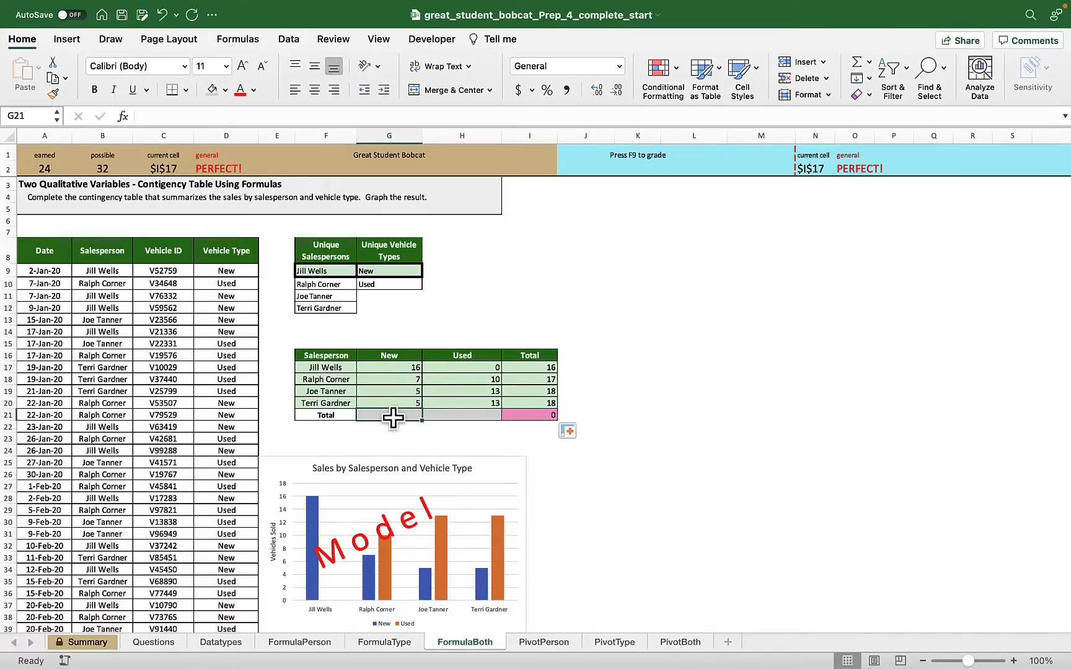
pyautogui.click(856, 66)
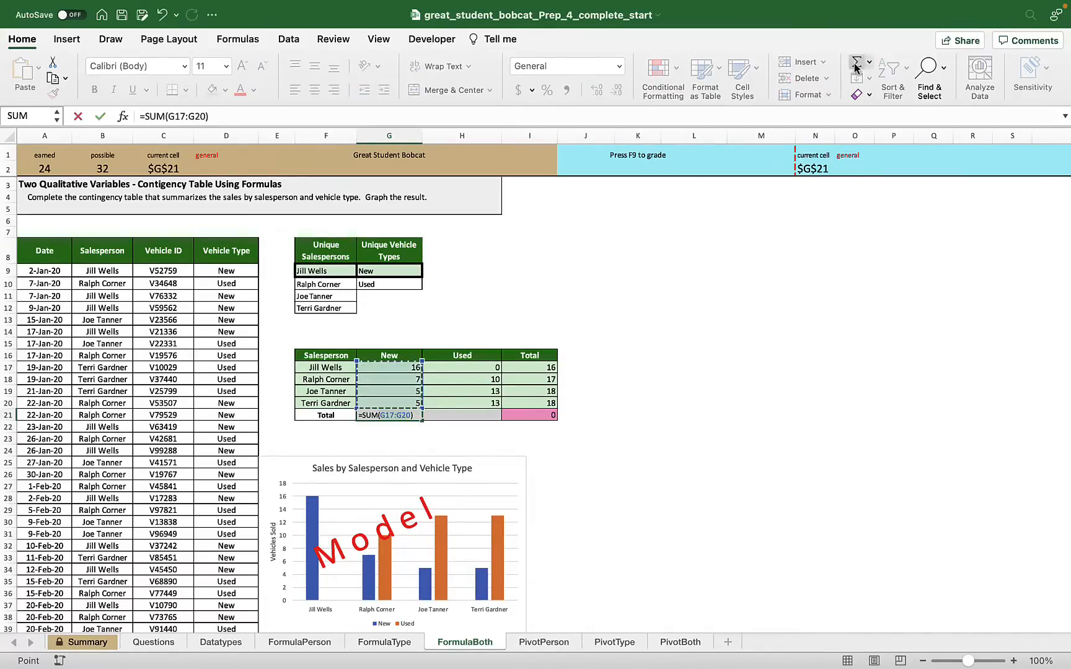
pyautogui.press('Return')
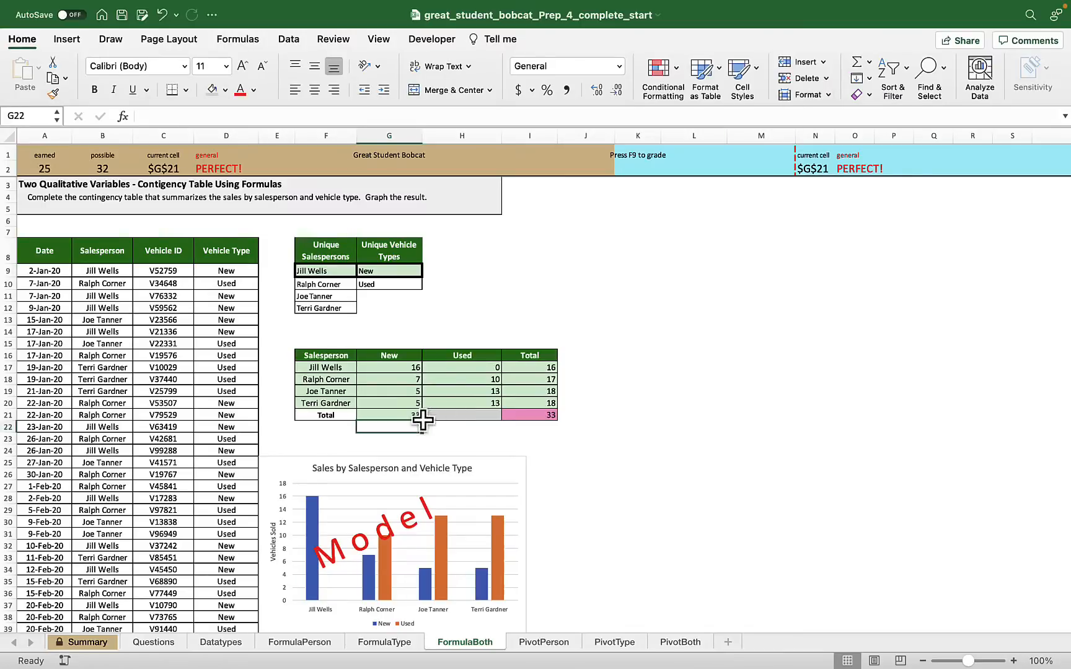
pyautogui.click(419, 416)
pyautogui.moveTo(422, 420); pyautogui.dragTo(485, 416)
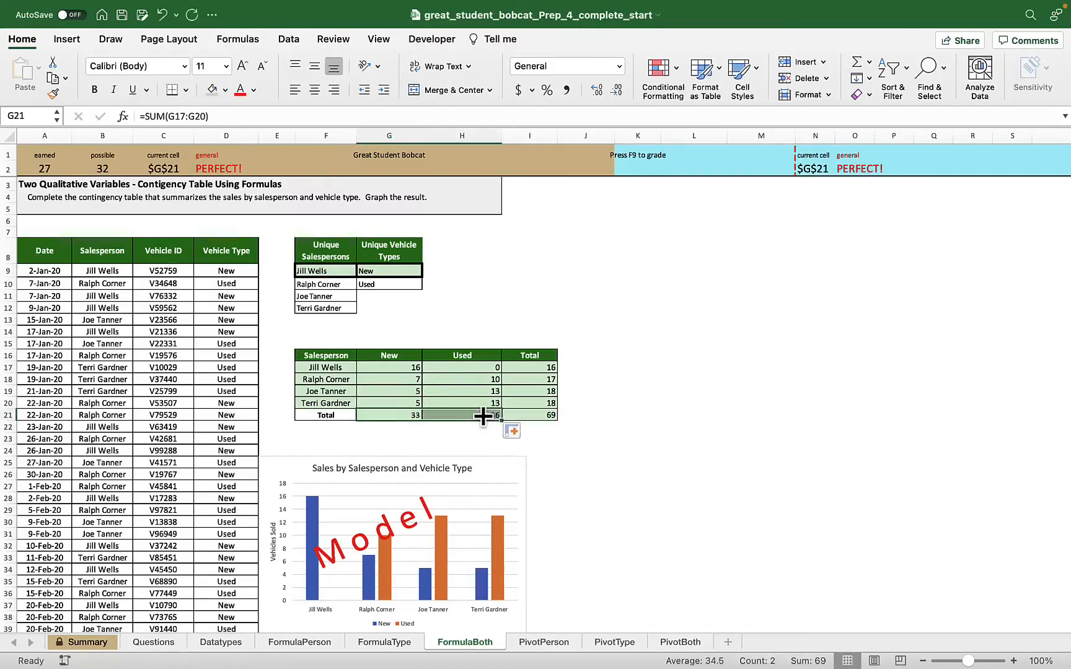
pyautogui.click(615, 390)
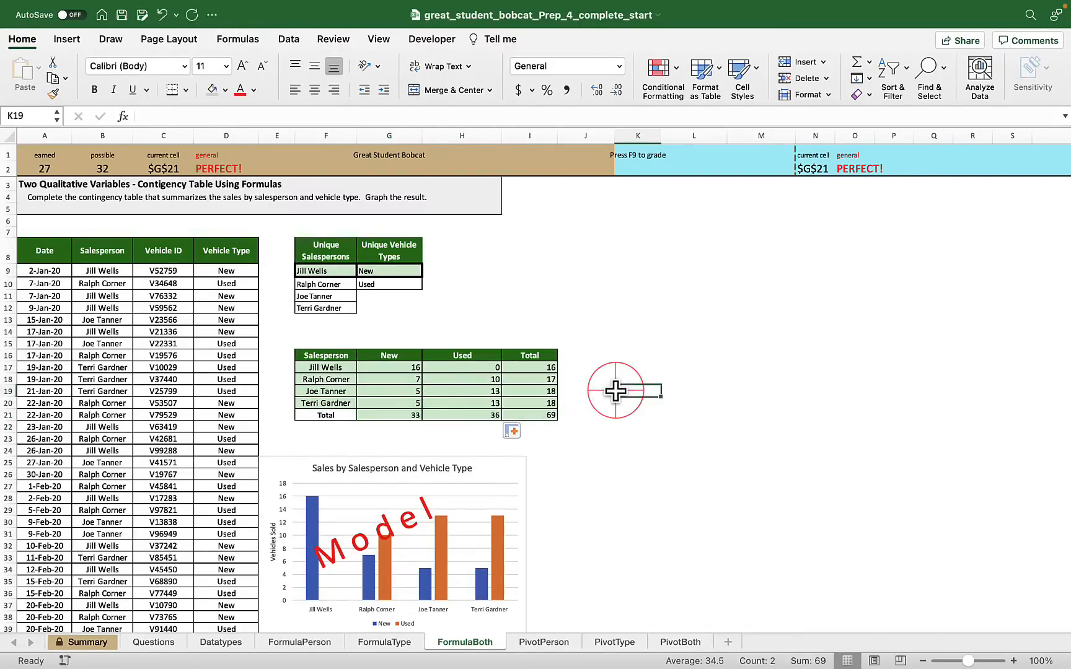
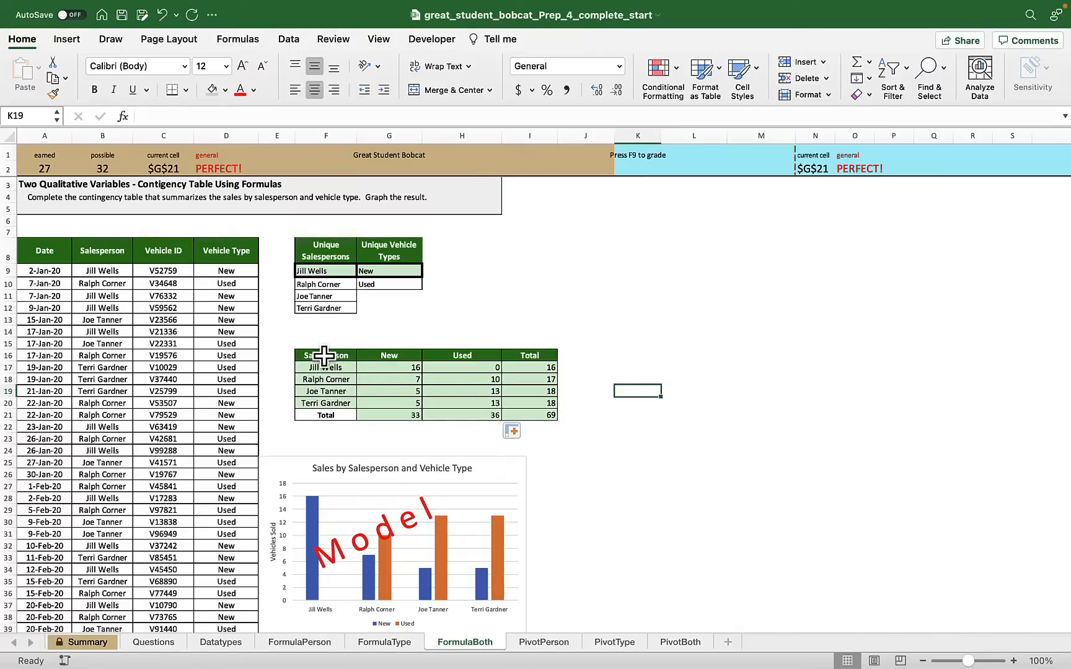
# Step: Insert a clustered column chart from F16:H20, leaving out the totals, and place it beside the model chart
pyautogui.moveTo(323, 355); pyautogui.dragTo(463, 402)
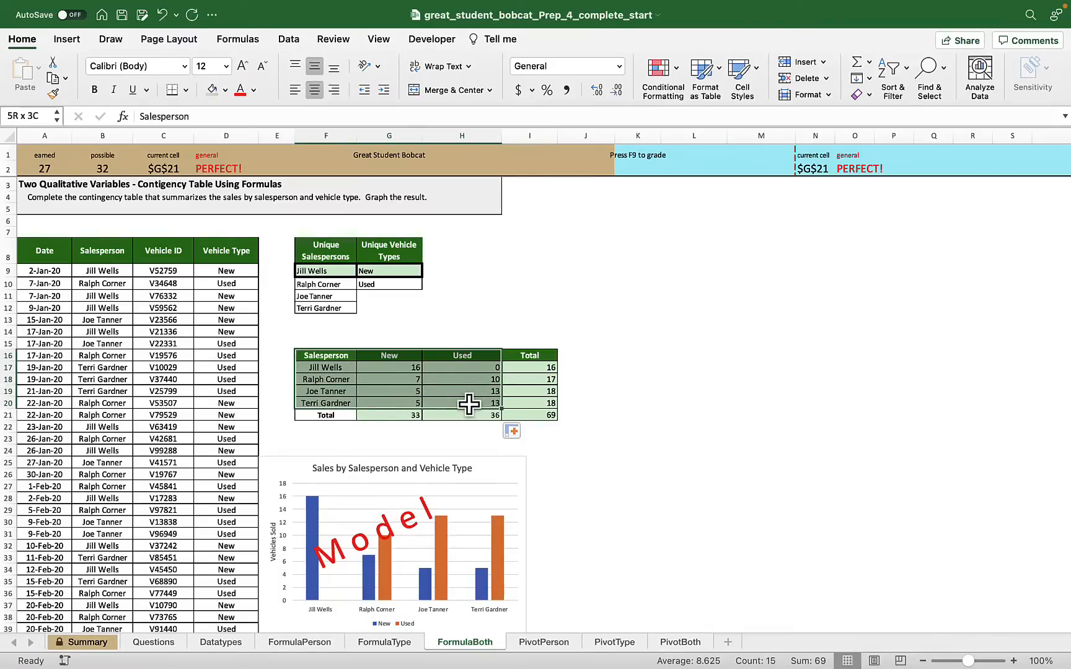
pyautogui.moveTo(469, 404); pyautogui.dragTo(469, 404)
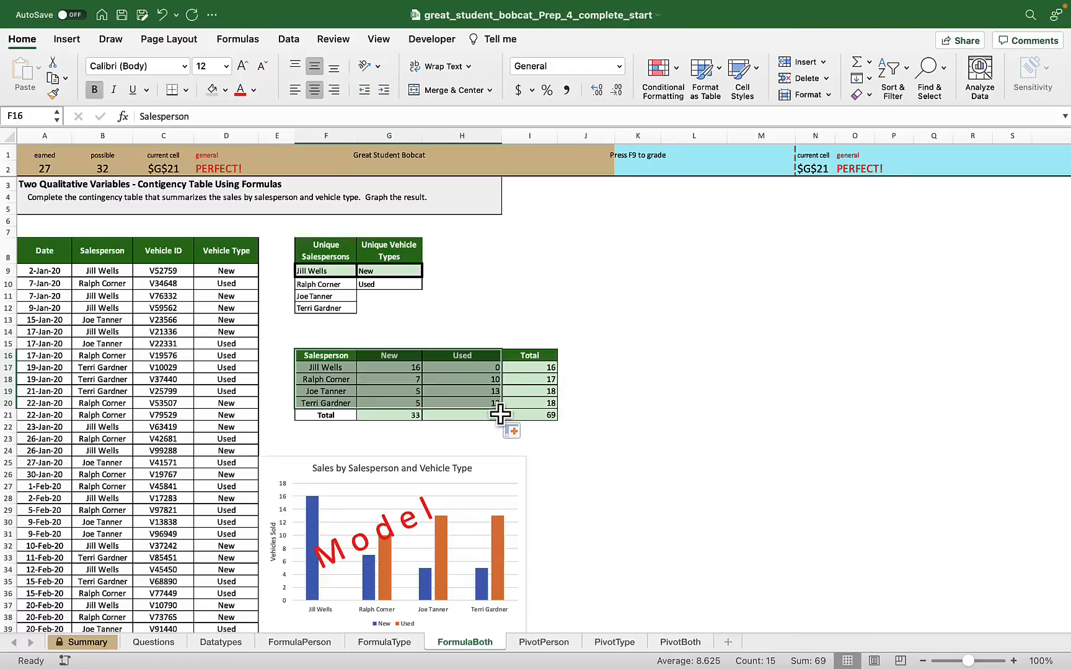
pyautogui.click(65, 40)
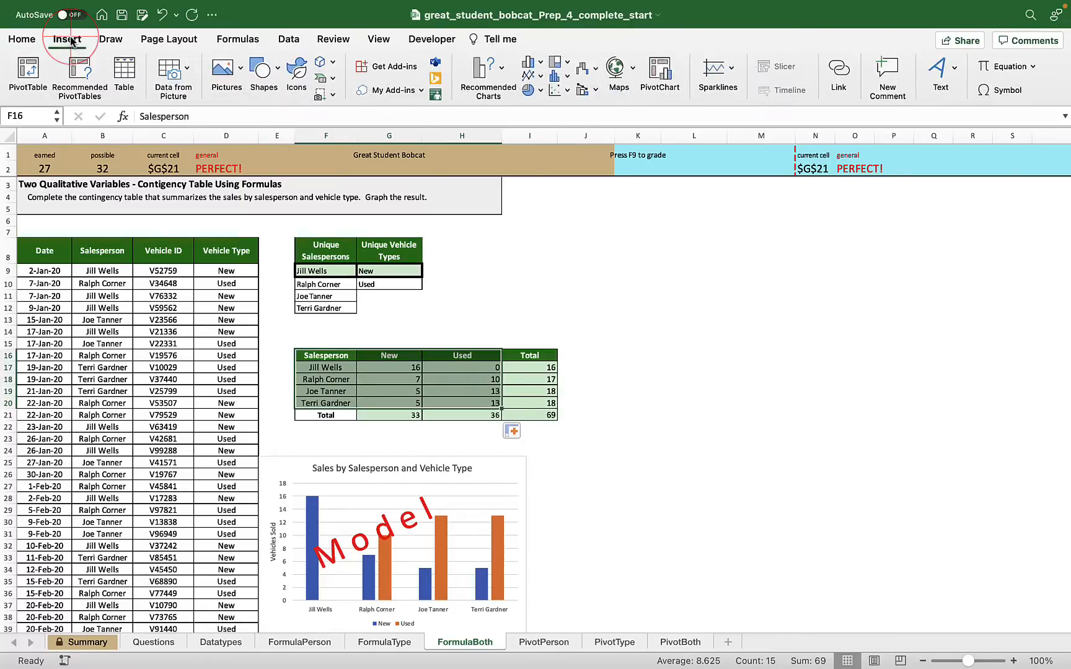
pyautogui.click(483, 68)
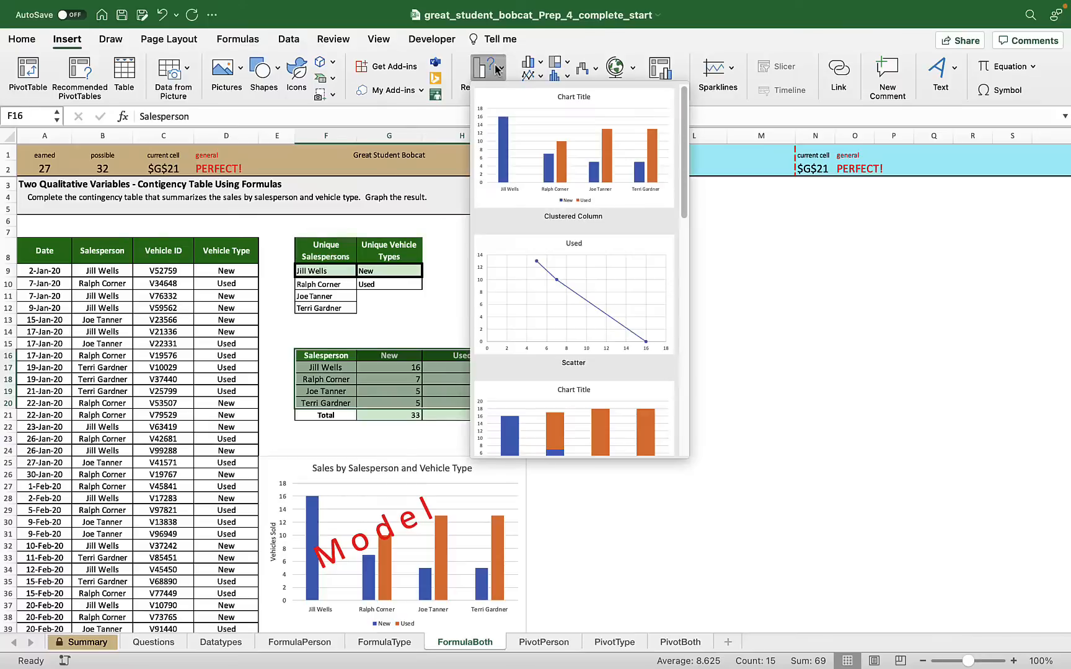
pyautogui.click(565, 157)
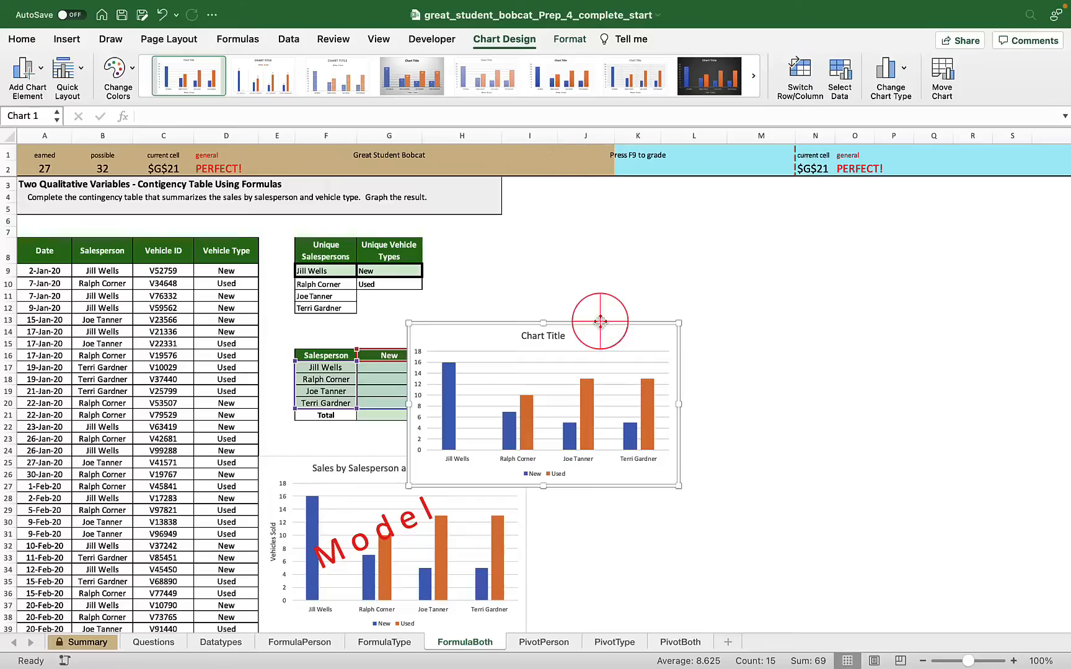
pyautogui.moveTo(600, 321); pyautogui.dragTo(772, 455)
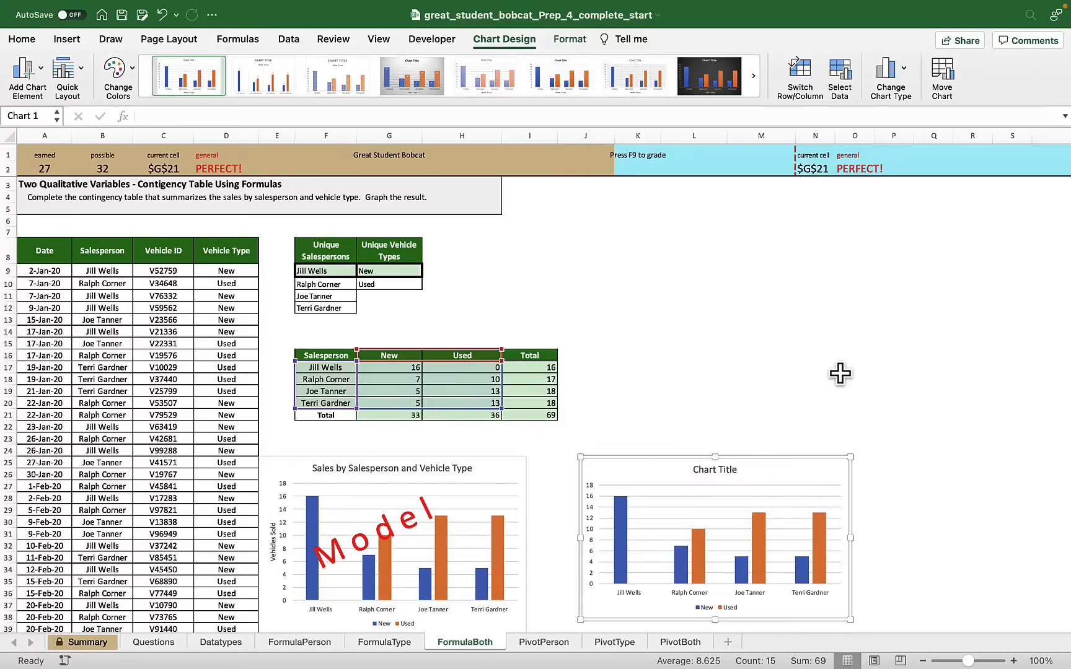
# Step: Title the new column chart "Sales by Salesperson and Vehicle Type"
pyautogui.scroll(-5, 839, 371)
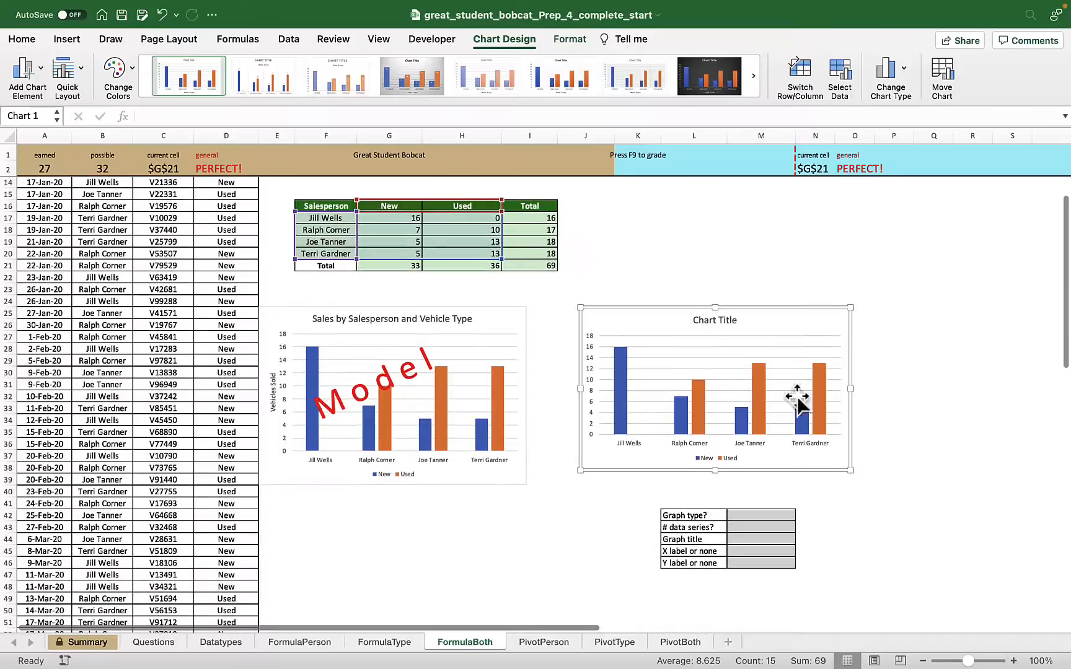
pyautogui.doubleClick(705, 320)
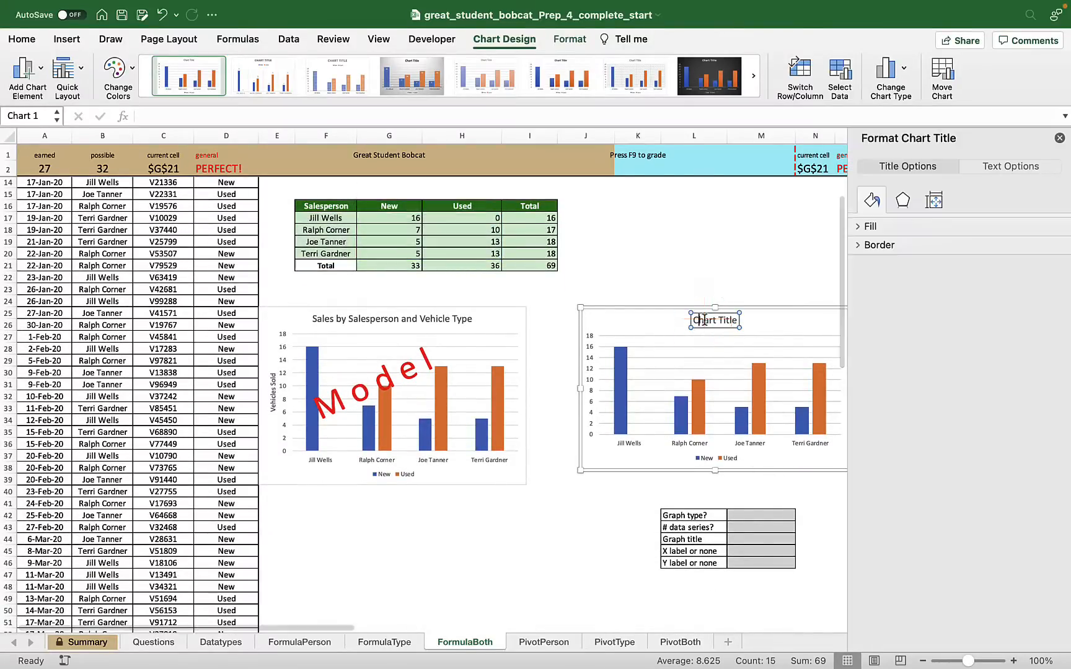
pyautogui.tripleClick(702, 321)
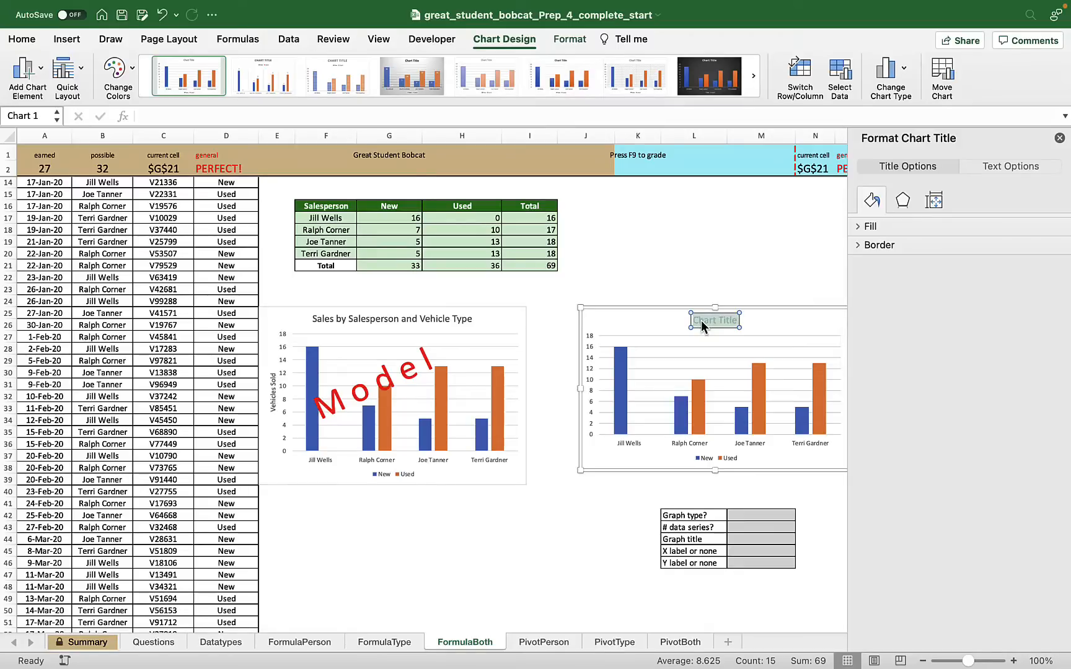
pyautogui.write('Sales by Salesperson')
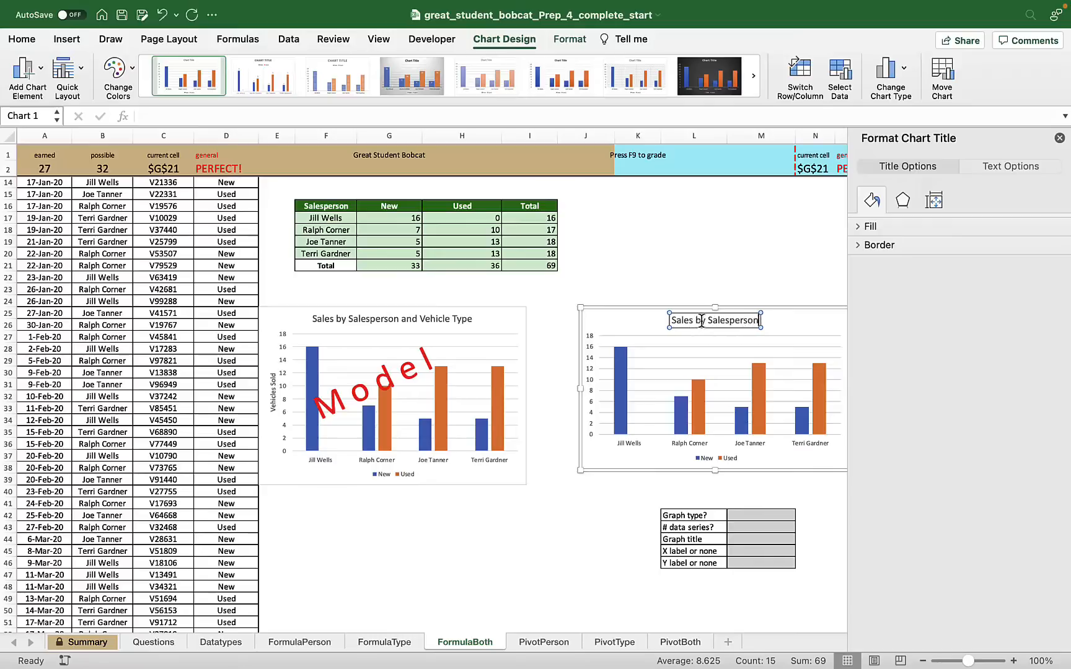
pyautogui.write(' and Vehicle')
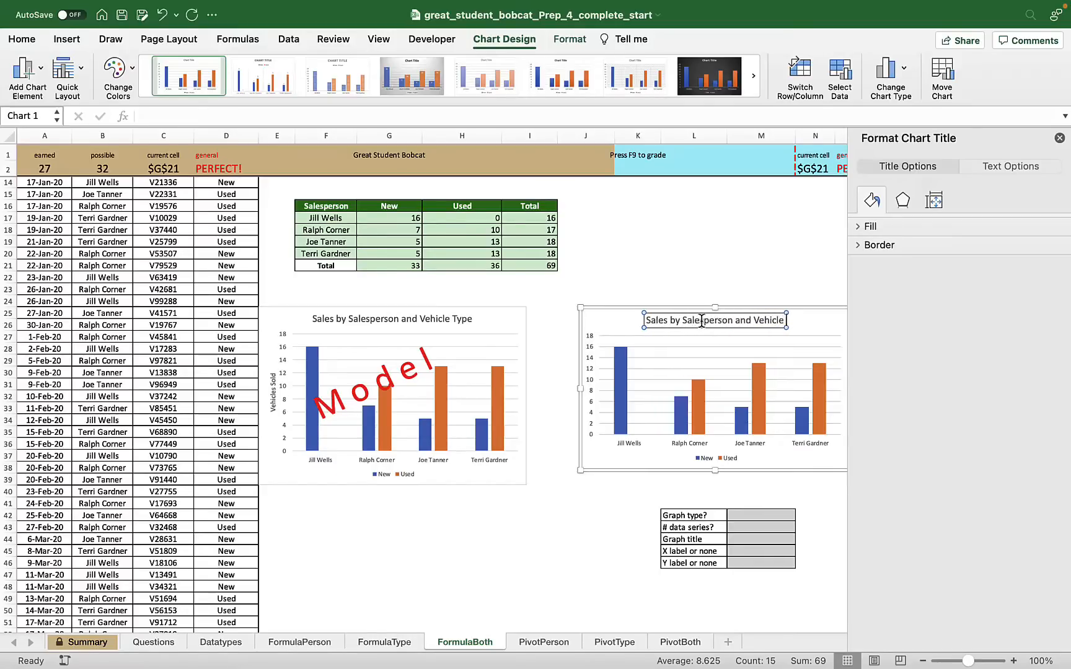
pyautogui.write(' Type')
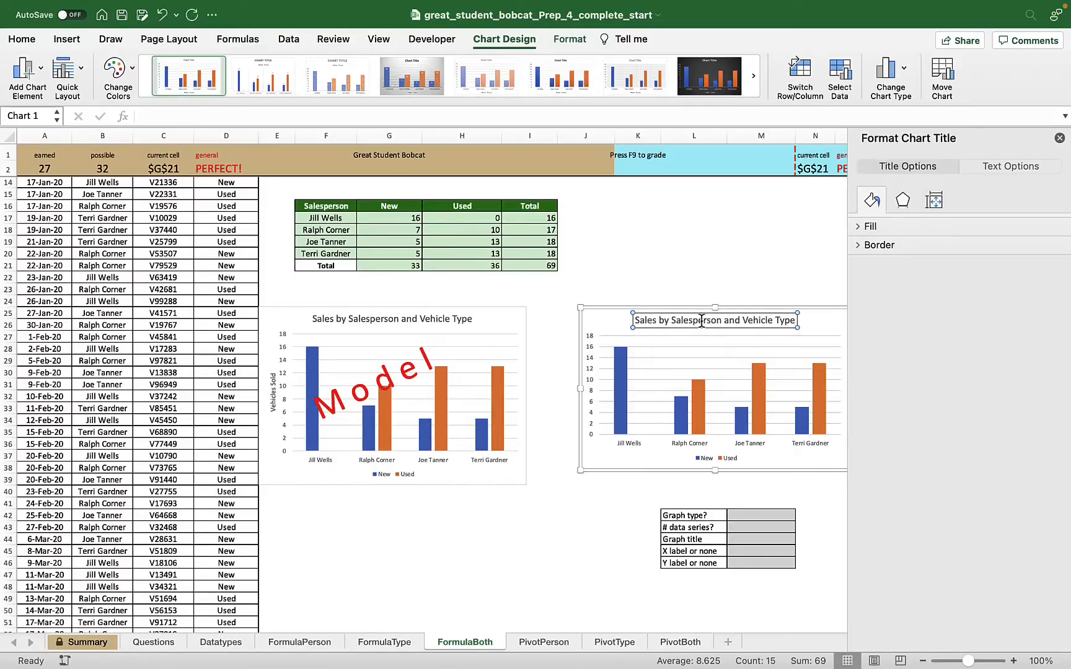
pyautogui.click(573, 502)
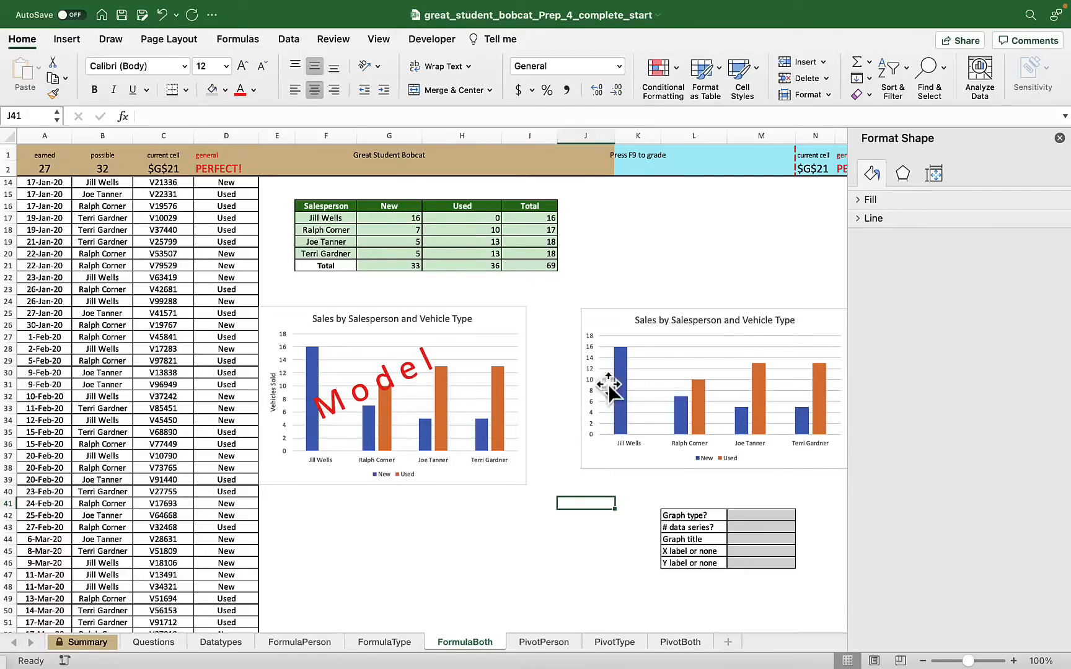
# Step: Add a primary vertical axis title to the new chart reading "Vehicles Sold"
pyautogui.click(640, 310)
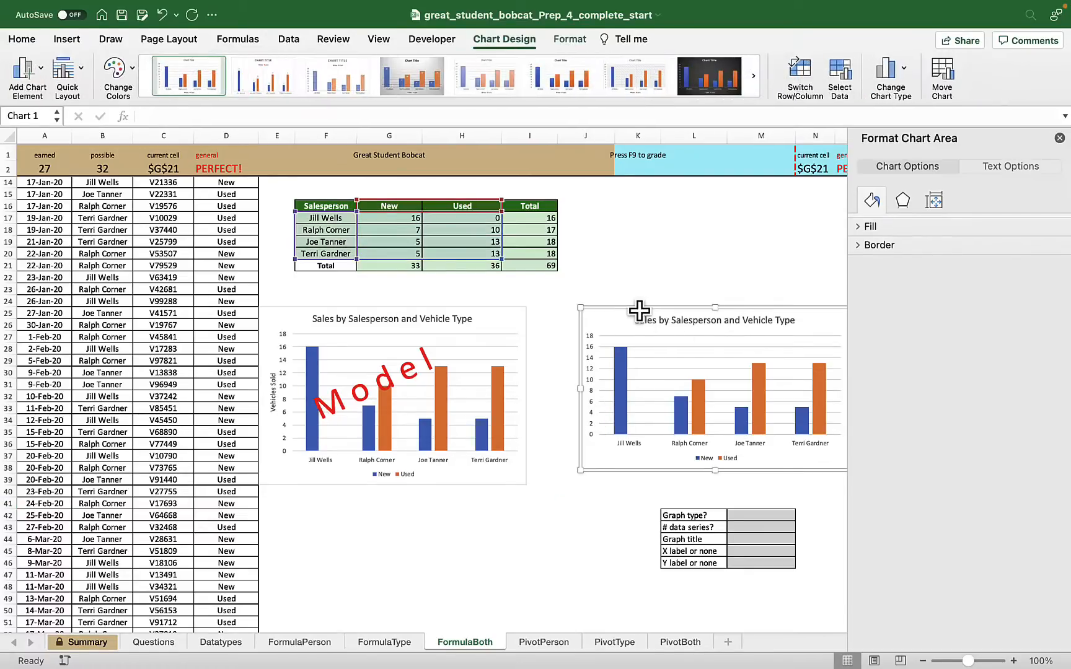
pyautogui.click(40, 75)
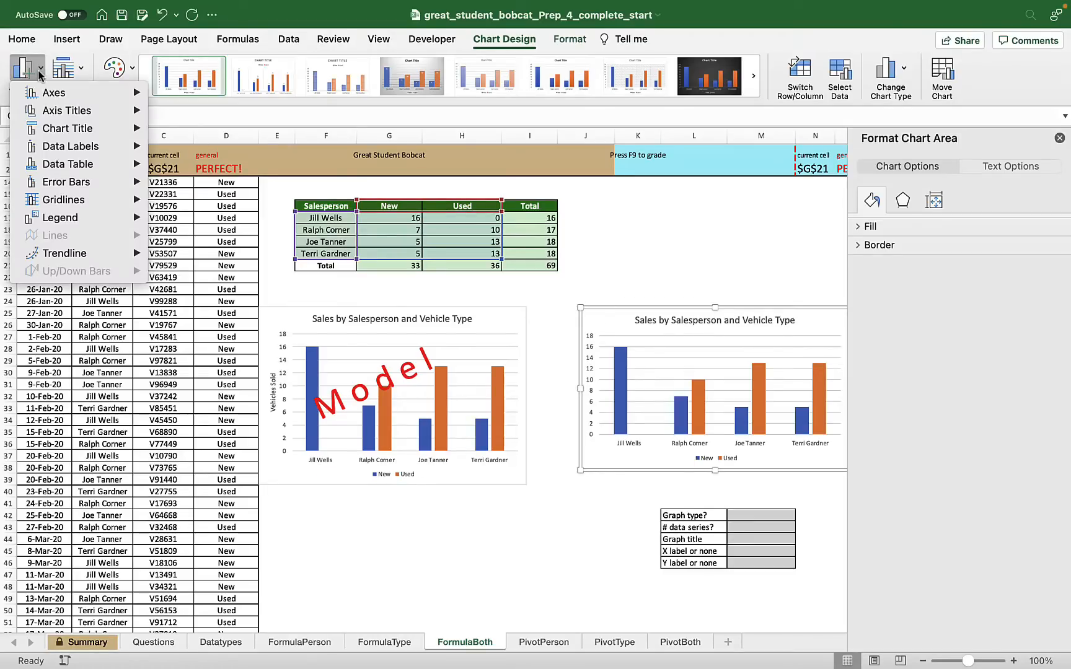
pyautogui.moveTo(43, 92)
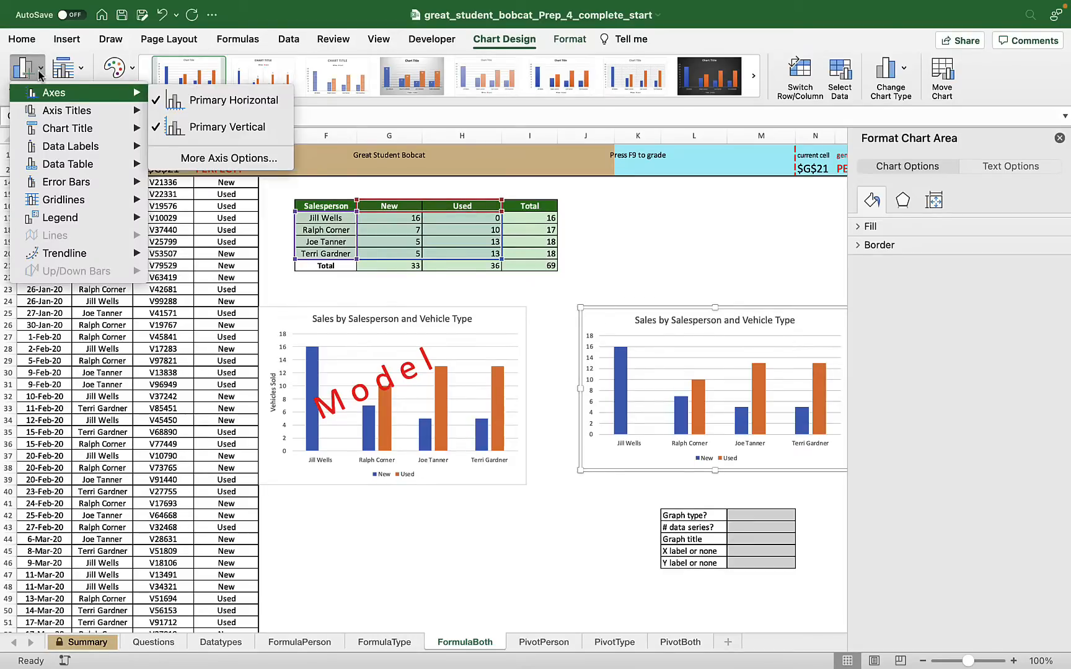
pyautogui.moveTo(56, 111)
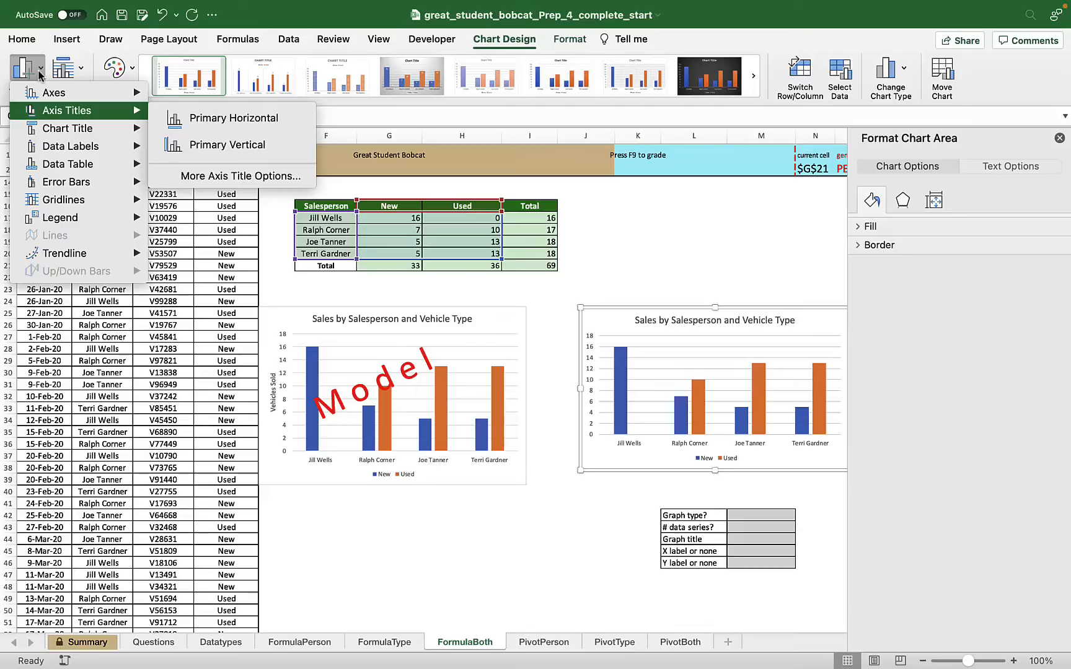
pyautogui.click(208, 148)
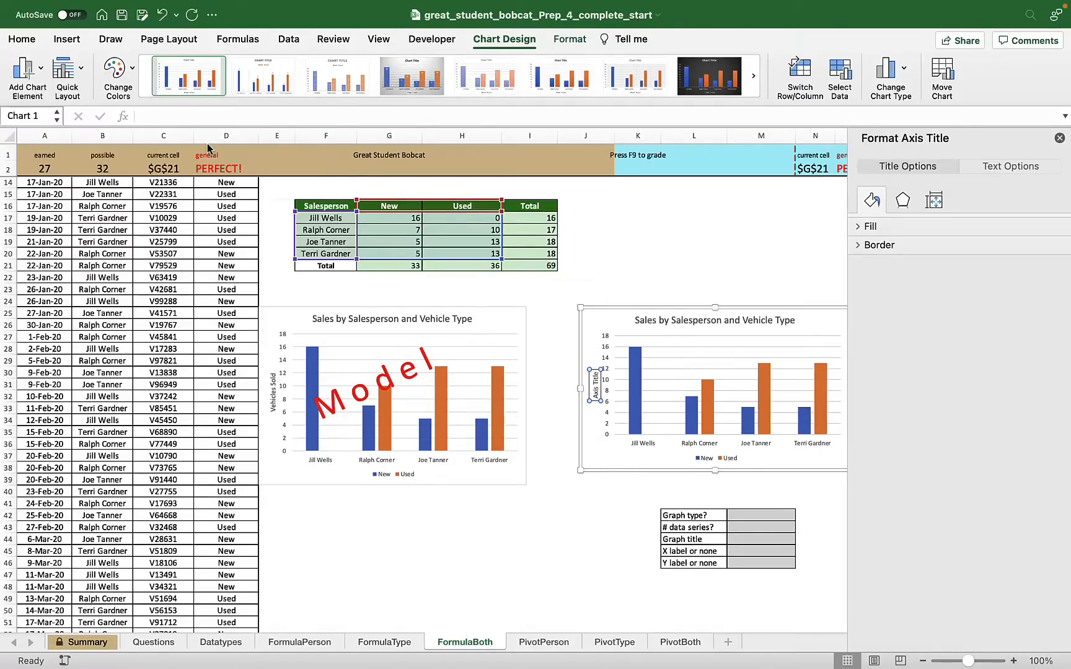
pyautogui.tripleClick(596, 388)
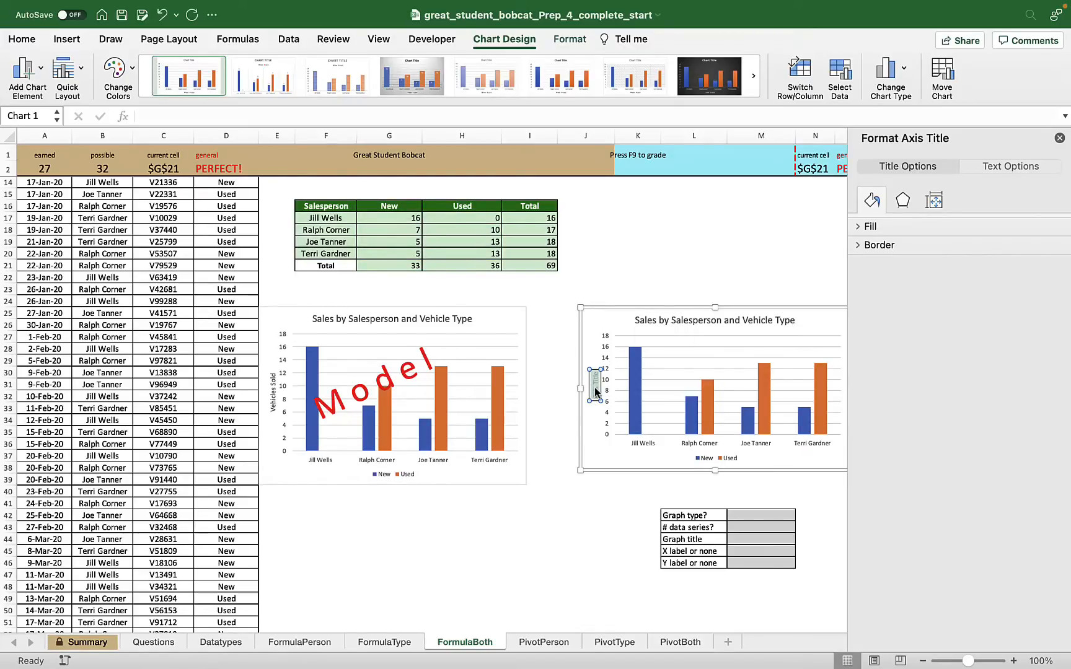
pyautogui.write('Vehicles Sold')
pyautogui.click(588, 445)
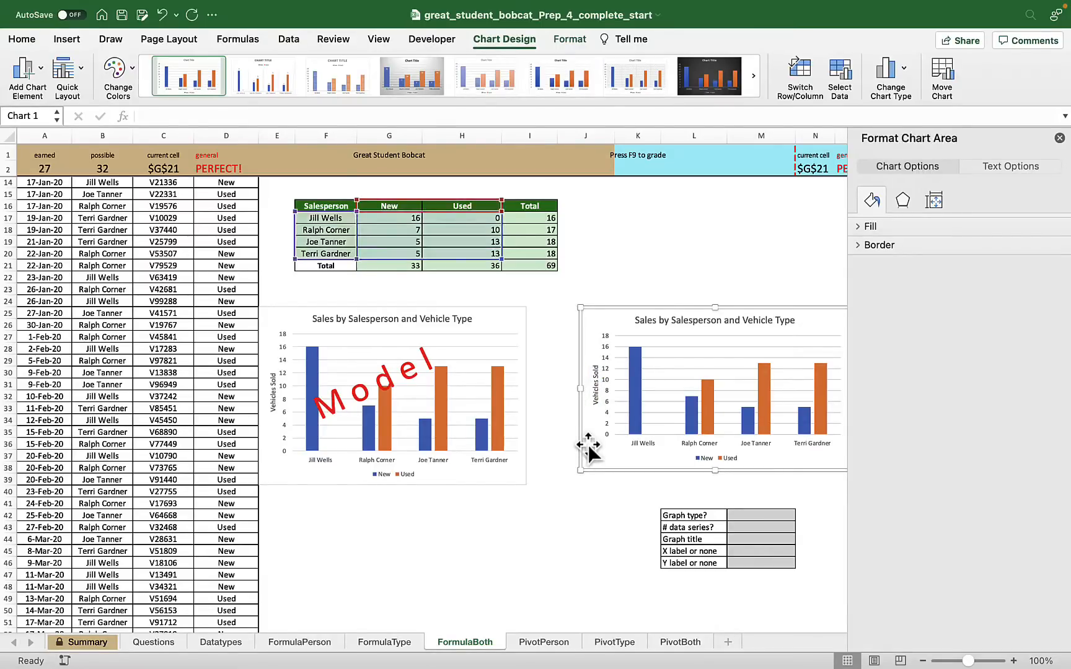
# Step: Answer the graph questions below the chart with "column" as the graph type and 2 as the number of data series
pyautogui.click(739, 513)
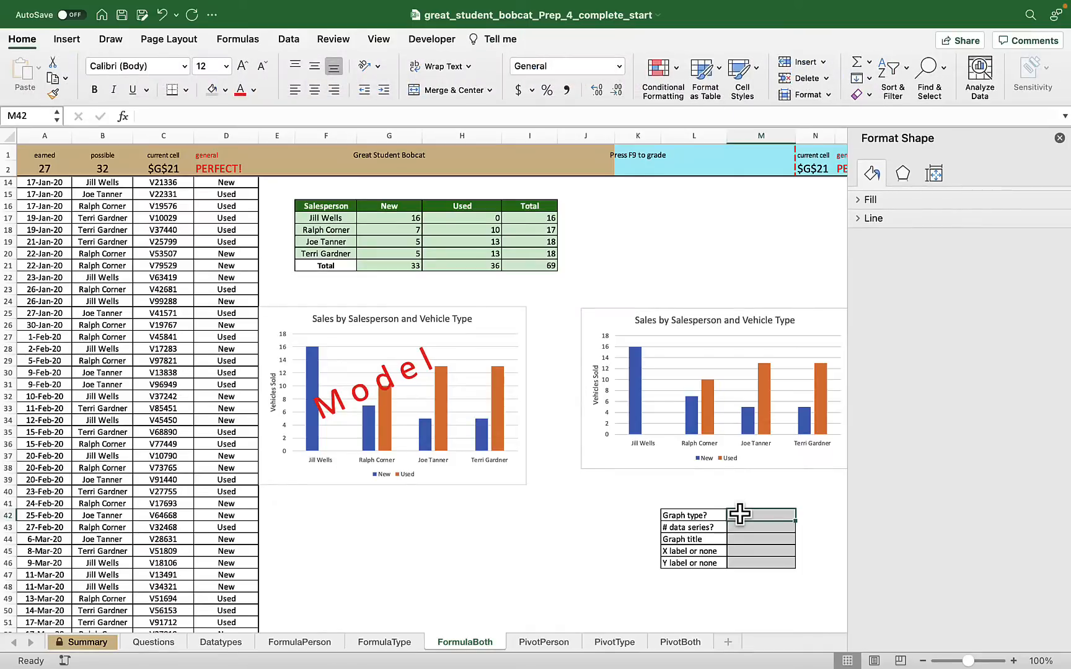
pyautogui.write('column')
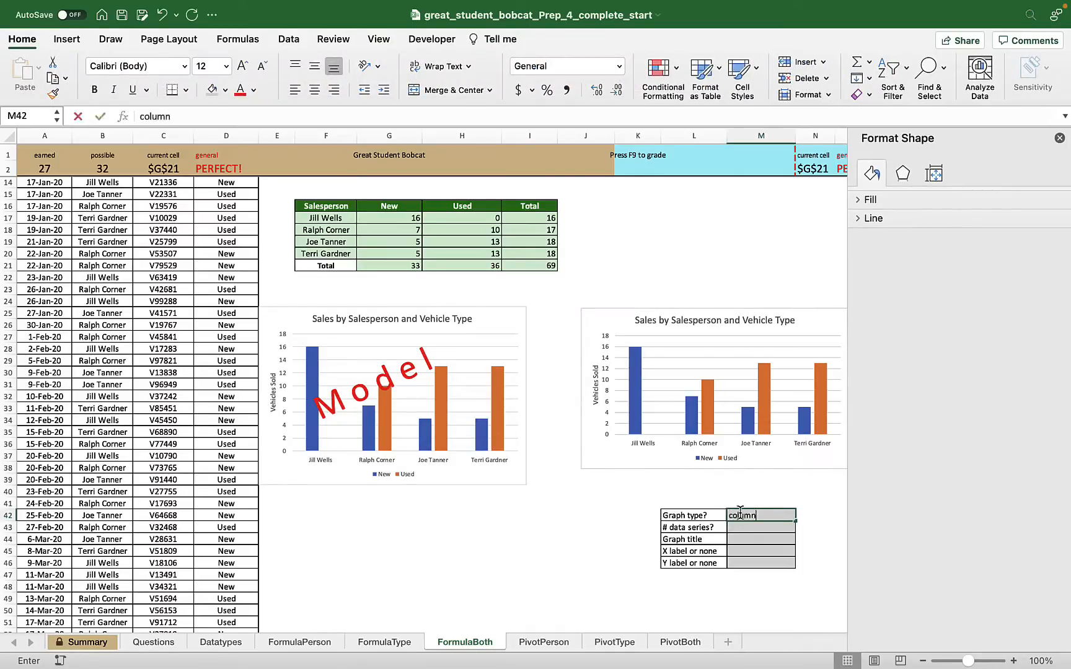
pyautogui.press('Return')
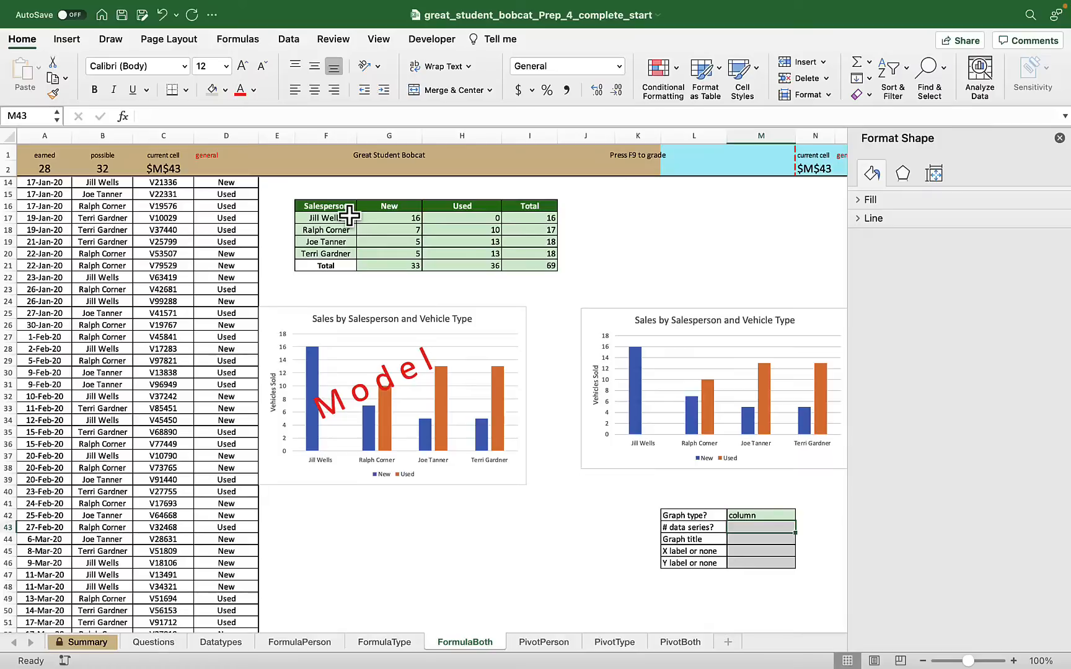
pyautogui.write('2')
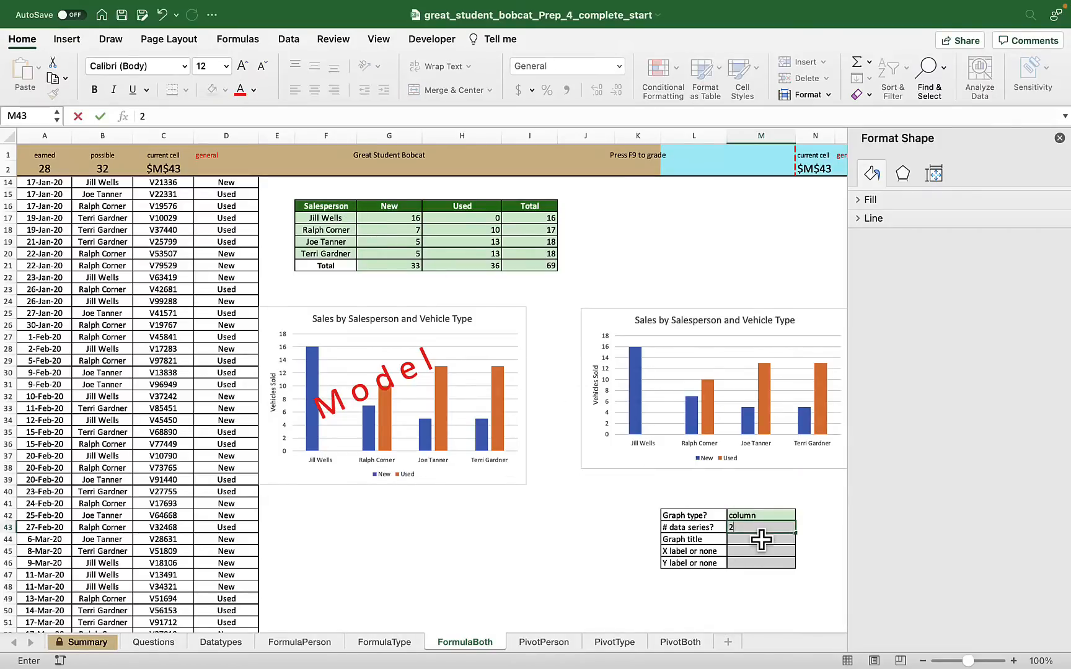
pyautogui.press('Return')
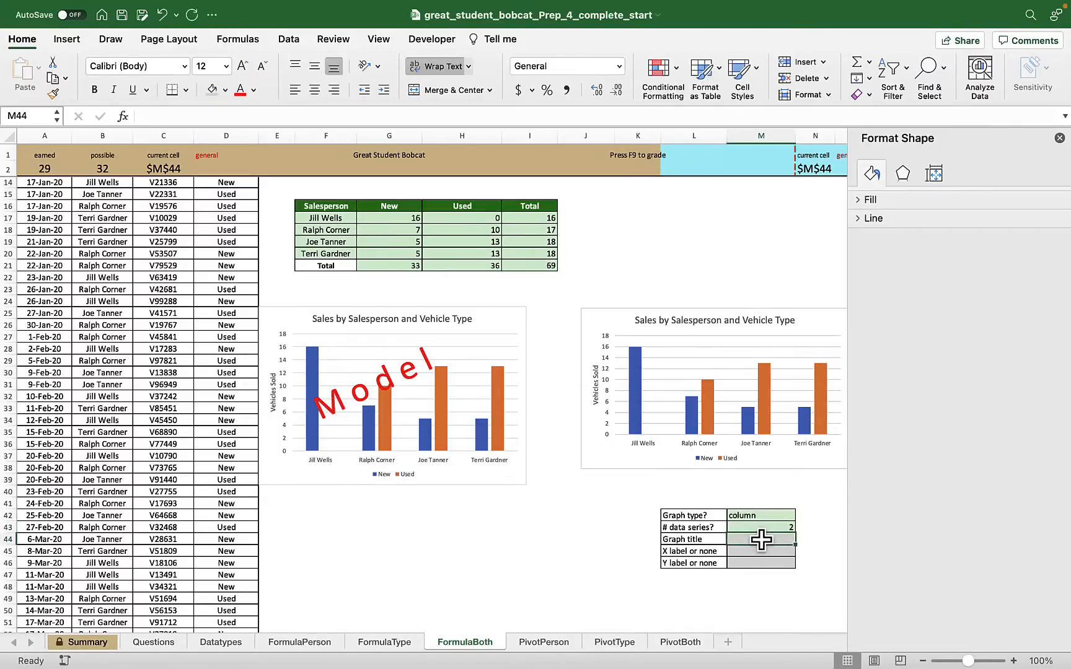
# Step: Answer the graph title question below the chart with "Sales by Salesperson and Vehicle Type"
pyautogui.write('Sales ')
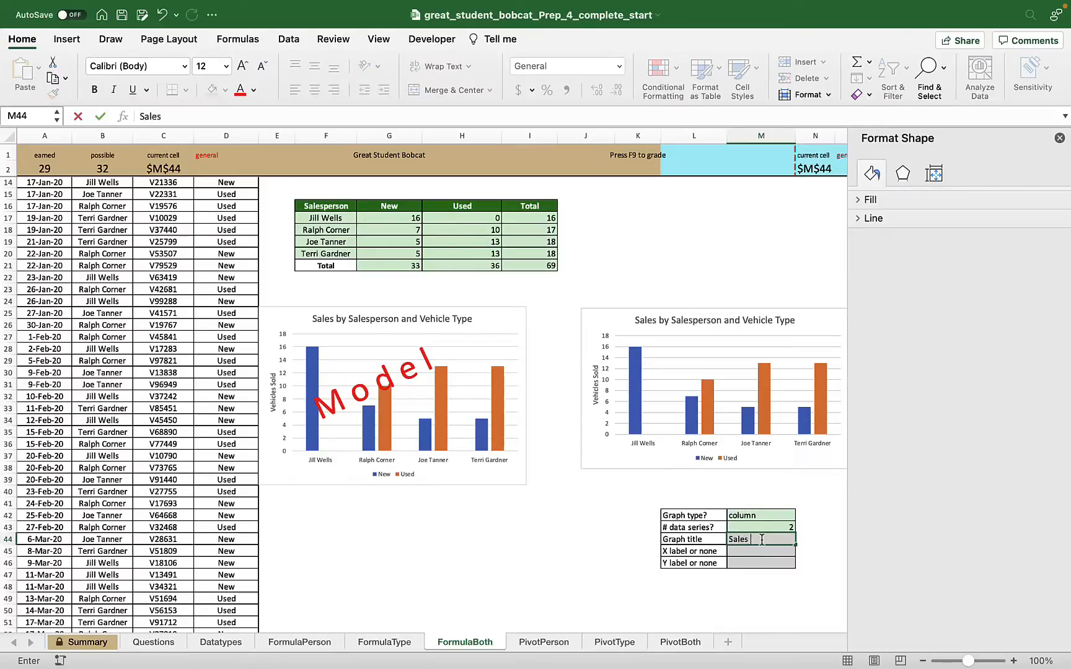
pyautogui.write('by Salesperson and')
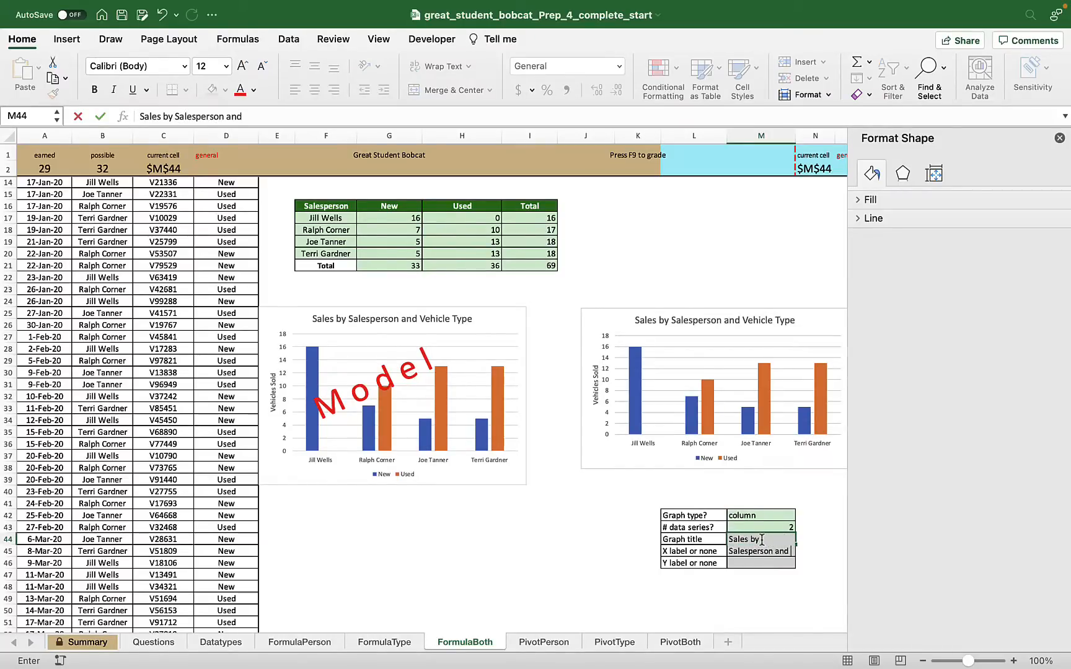
pyautogui.write(' Vehicle Type')
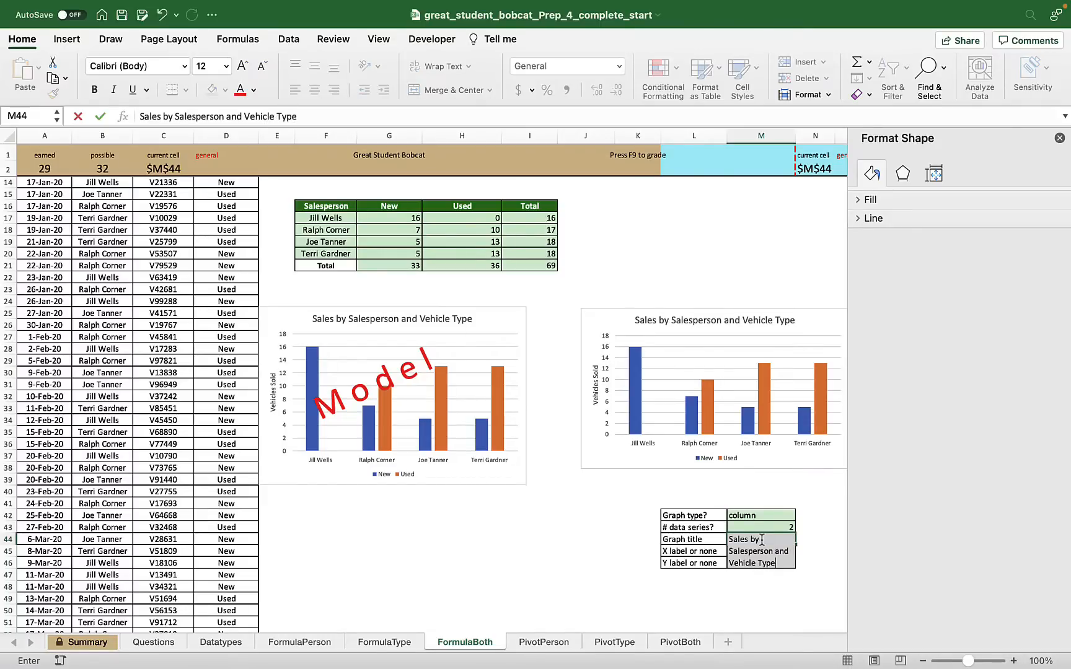
pyautogui.press('Return')
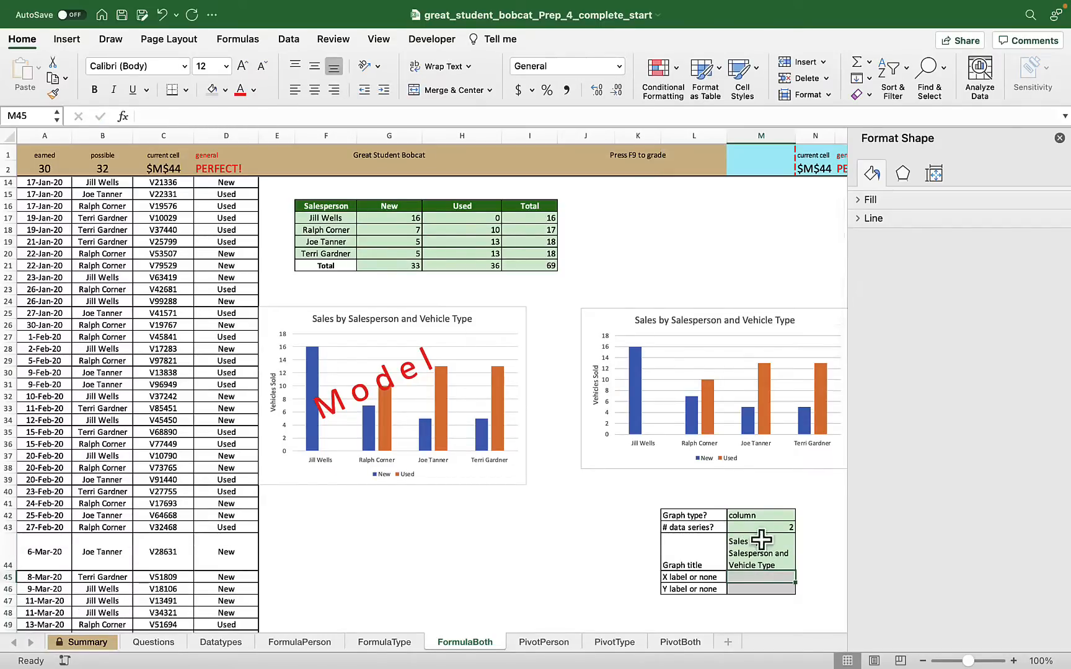
# Step: Answer the axis label questions with "none" for the X label and "Vehicles Sold" for the Y label
pyautogui.write('non')
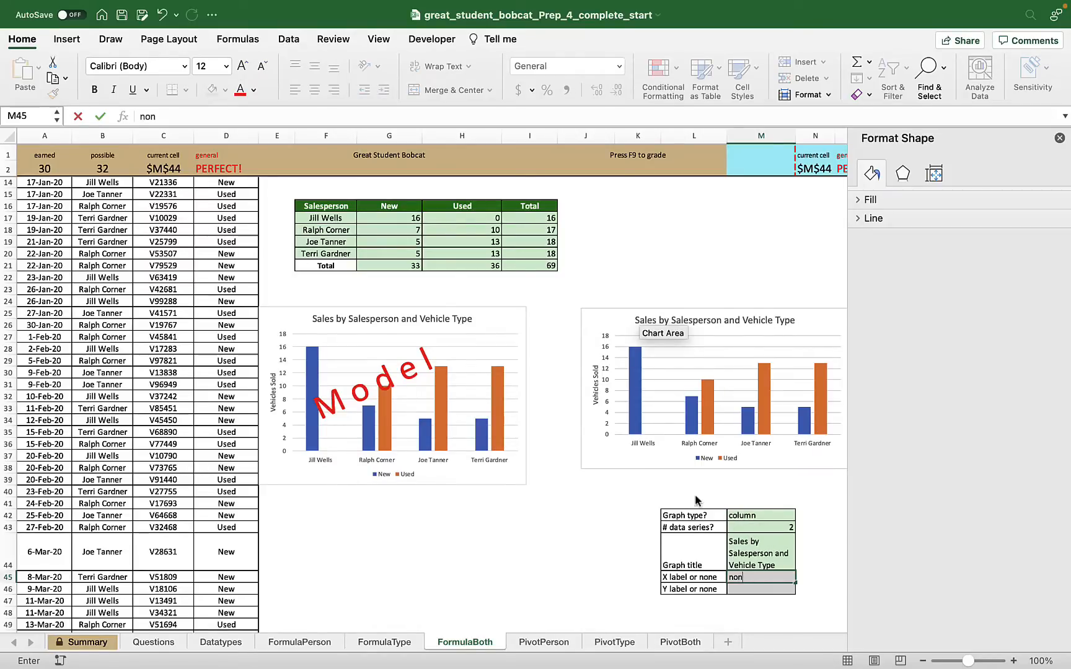
pyautogui.write('e')
pyautogui.press('Return')
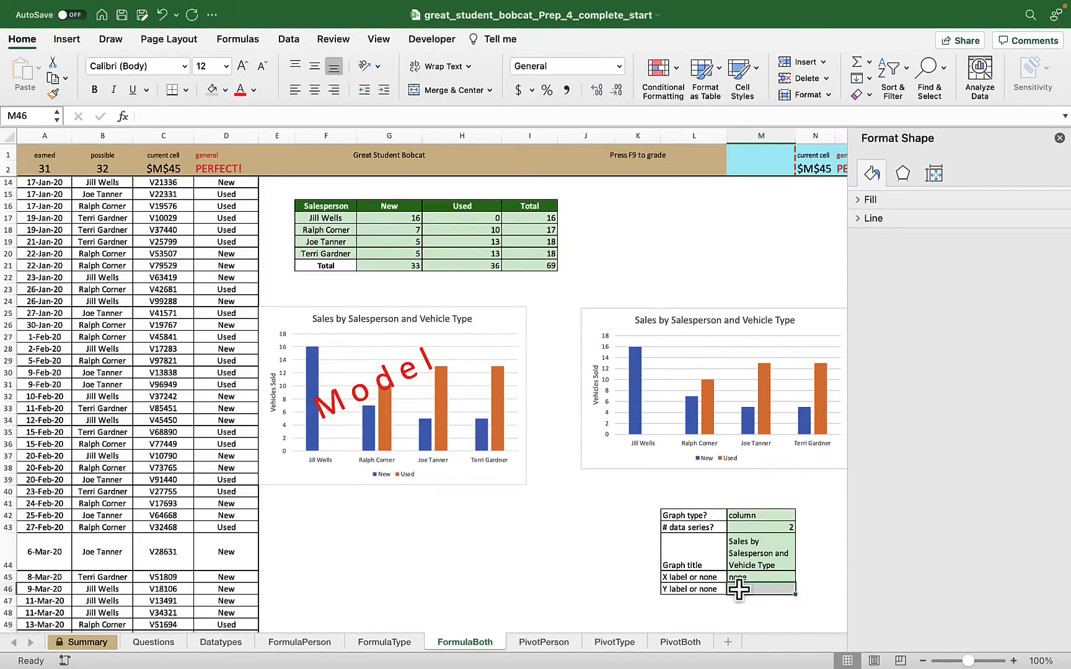
pyautogui.write('Veh')
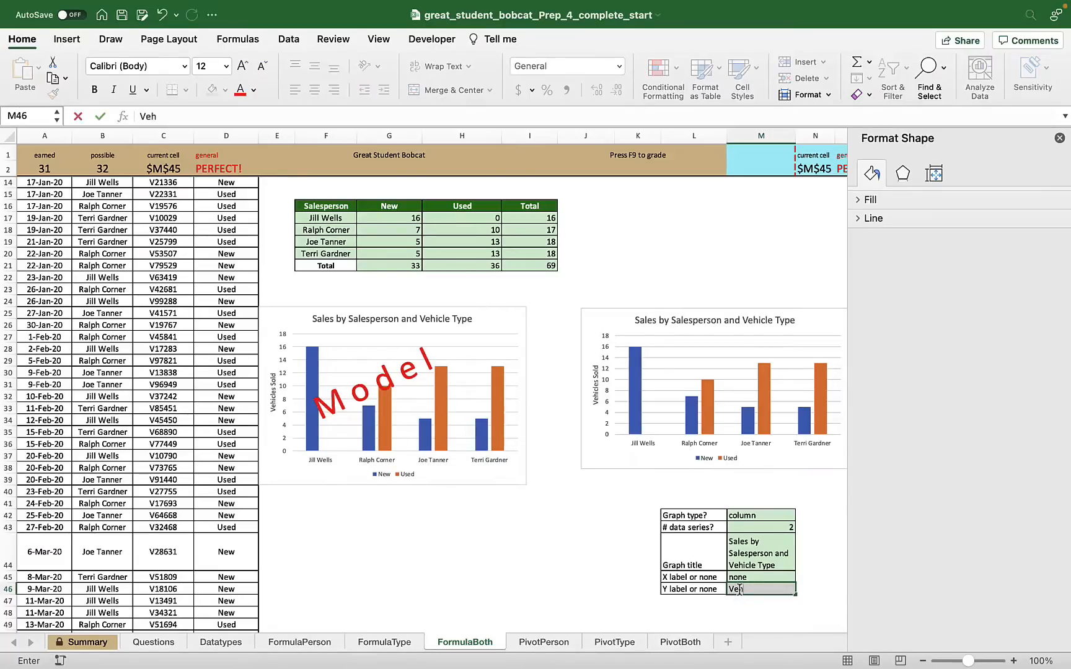
pyautogui.write('icles Sold')
pyautogui.press('Return')
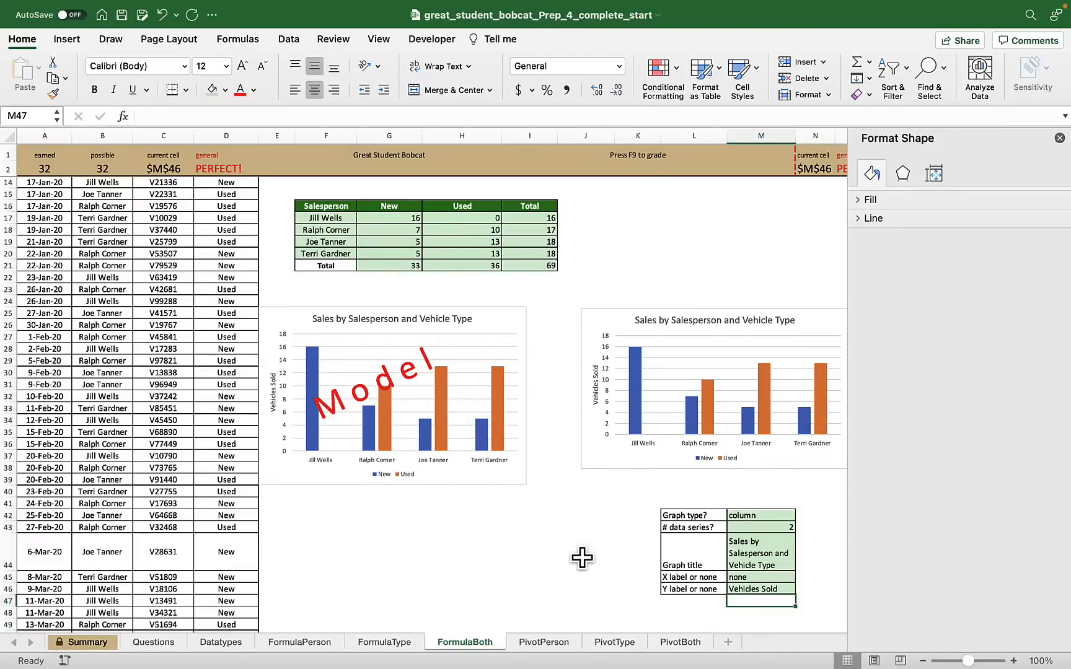
# Step: Close the Format Shape pane, switch to the PivotPerson sheet and select a cell inside its sales data
pyautogui.scroll(5, 454, 502)
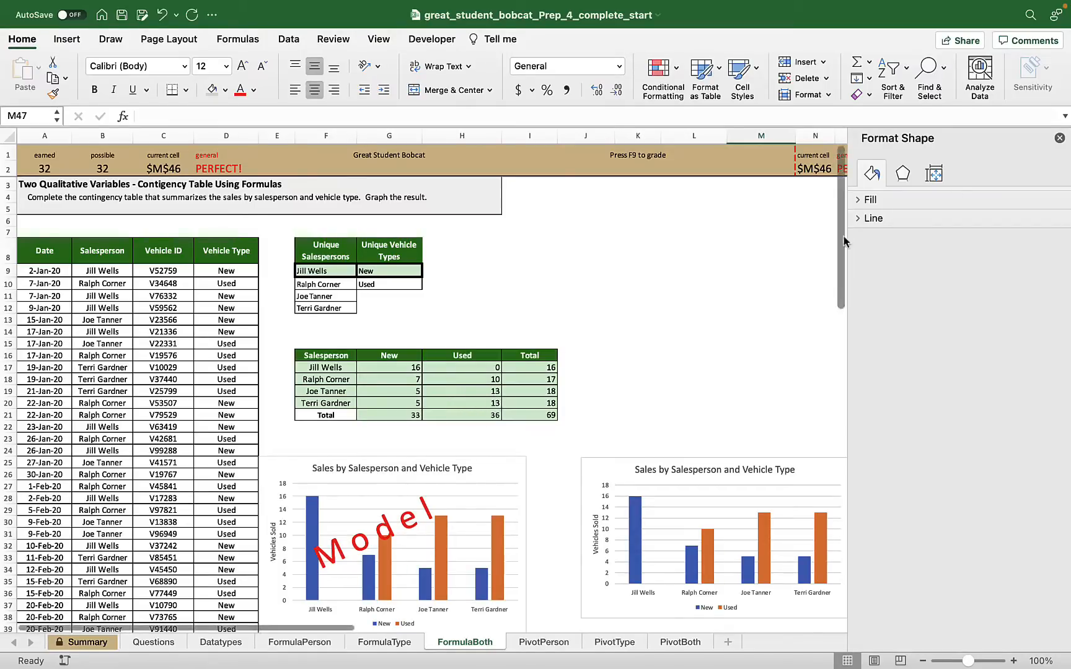
pyautogui.click(1059, 138)
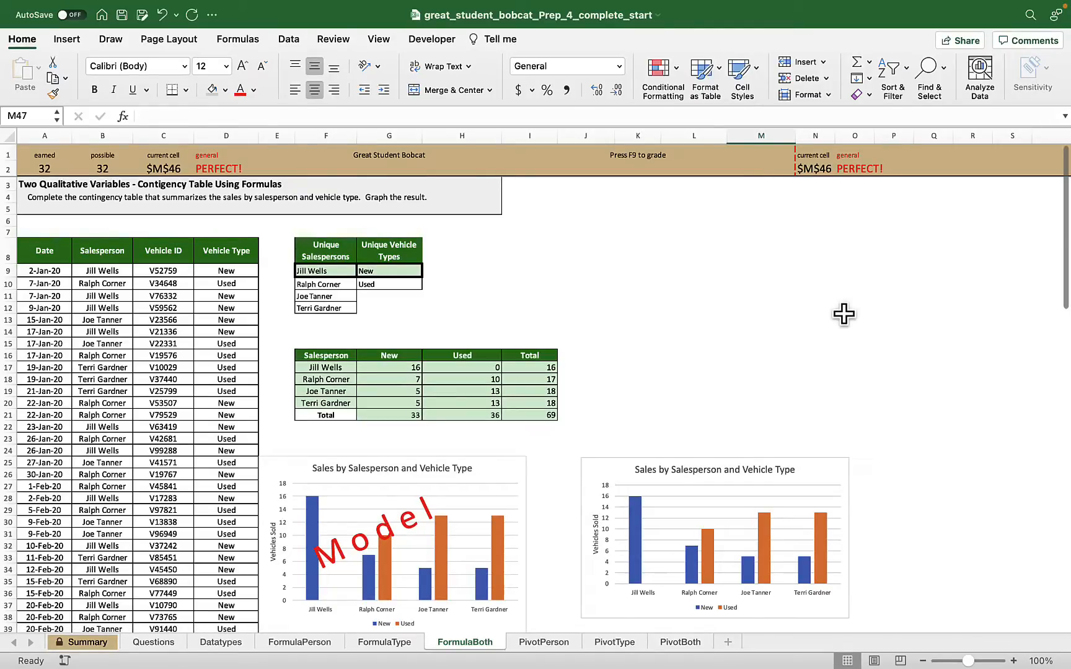
pyautogui.click(542, 645)
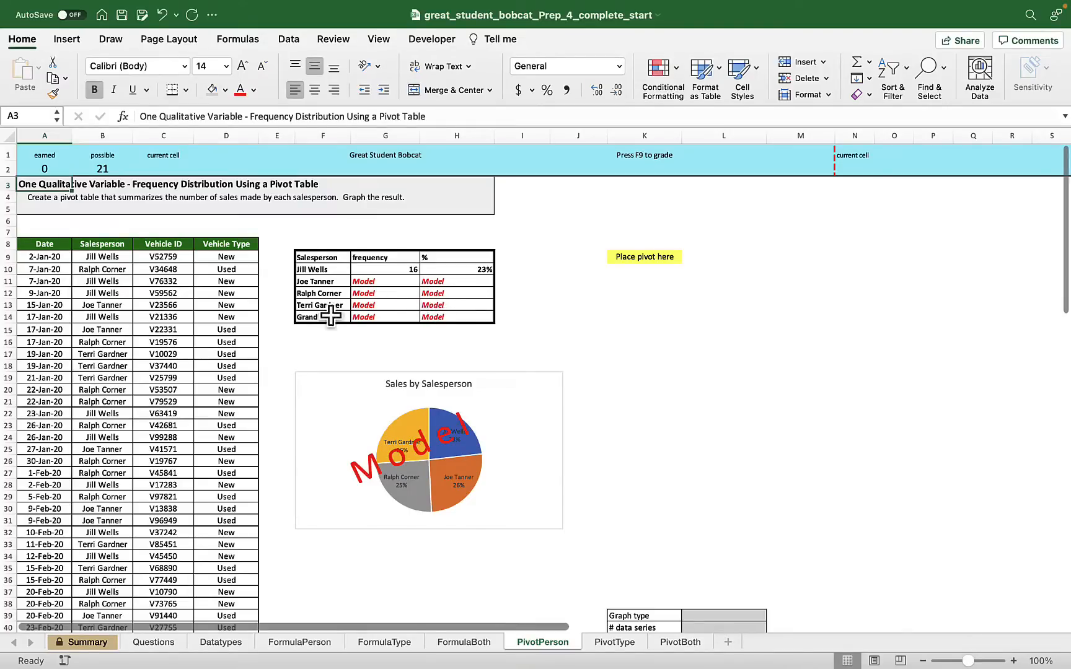
pyautogui.click(111, 345)
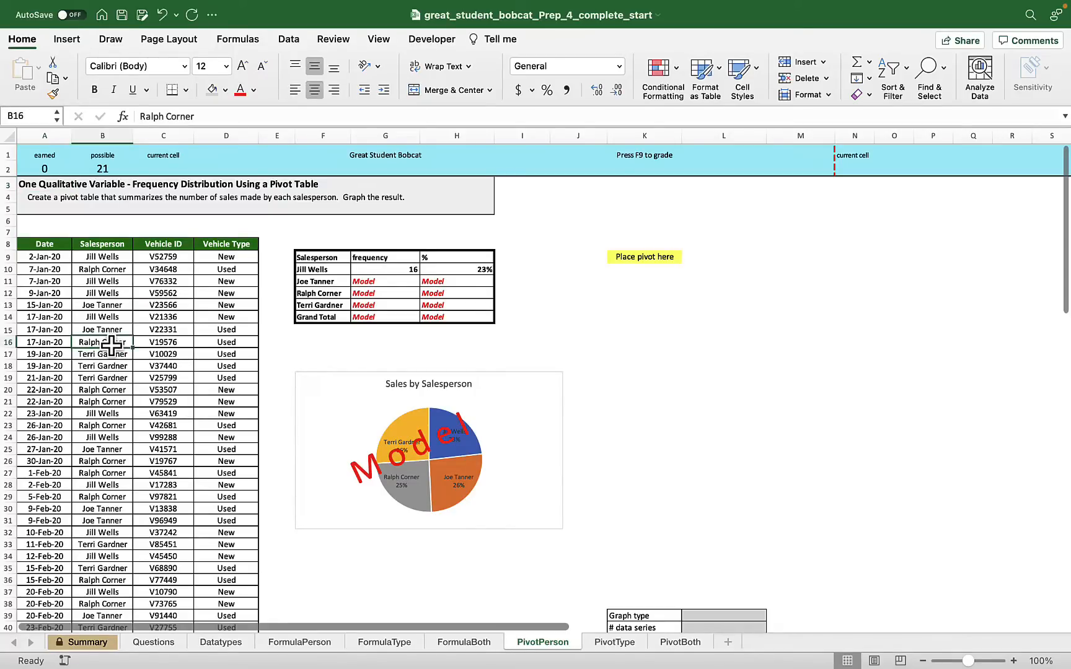
pyautogui.click(166, 336)
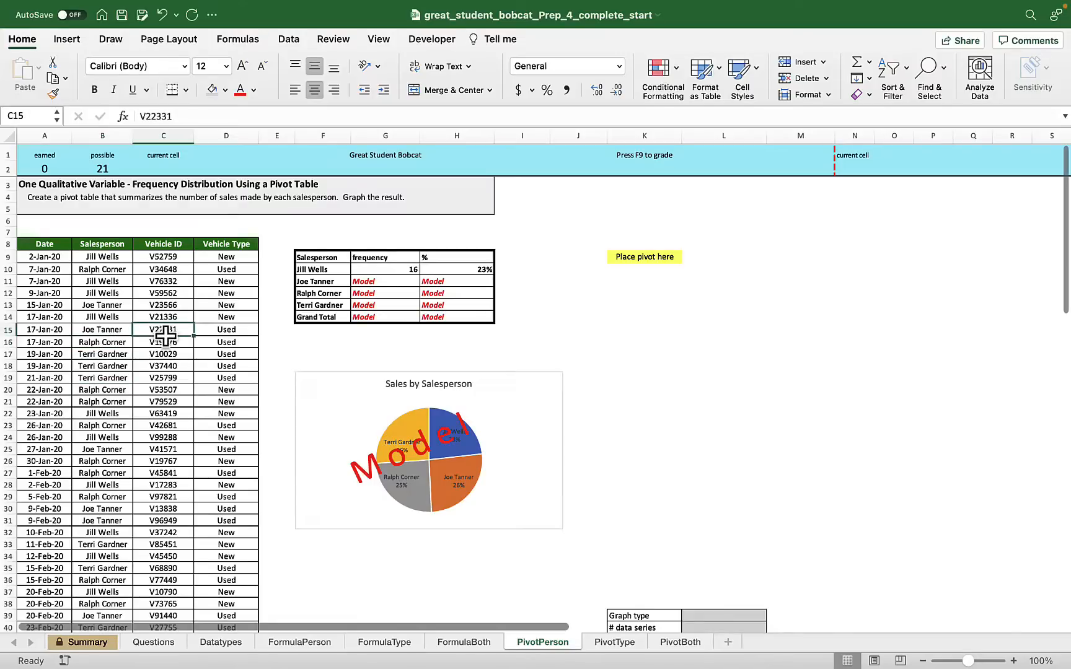
pyautogui.click(122, 343)
pyautogui.click(170, 346)
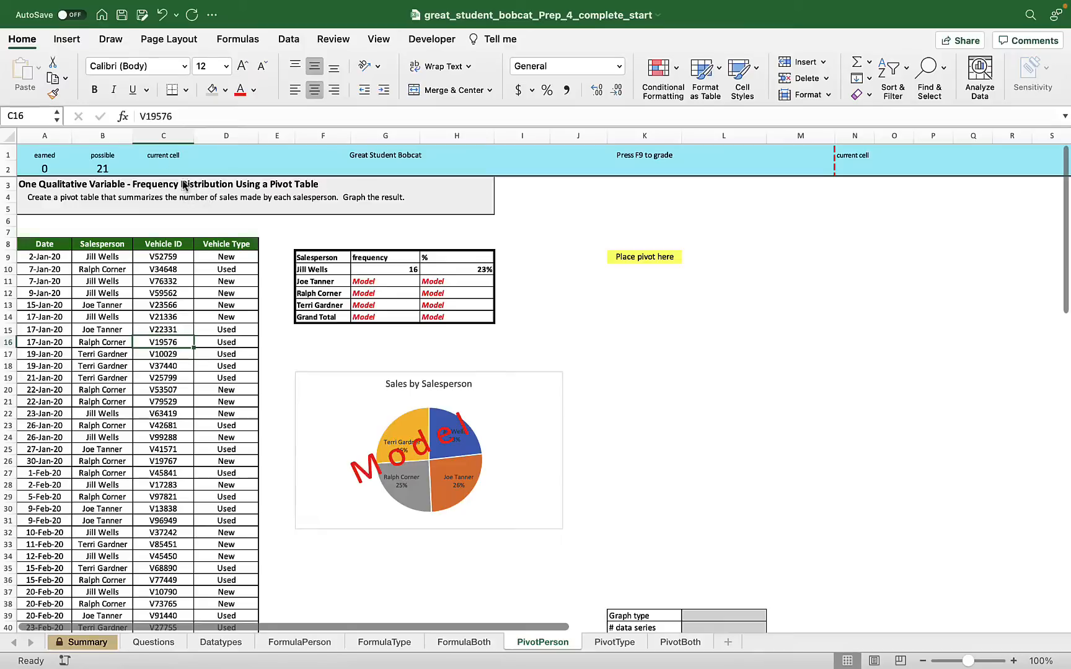
# Step: Create a PivotTable from PivotPerson A8:D77 on the existing sheet at K9, replacing the "Place pivot here" text
pyautogui.click(67, 41)
pyautogui.click(28, 73)
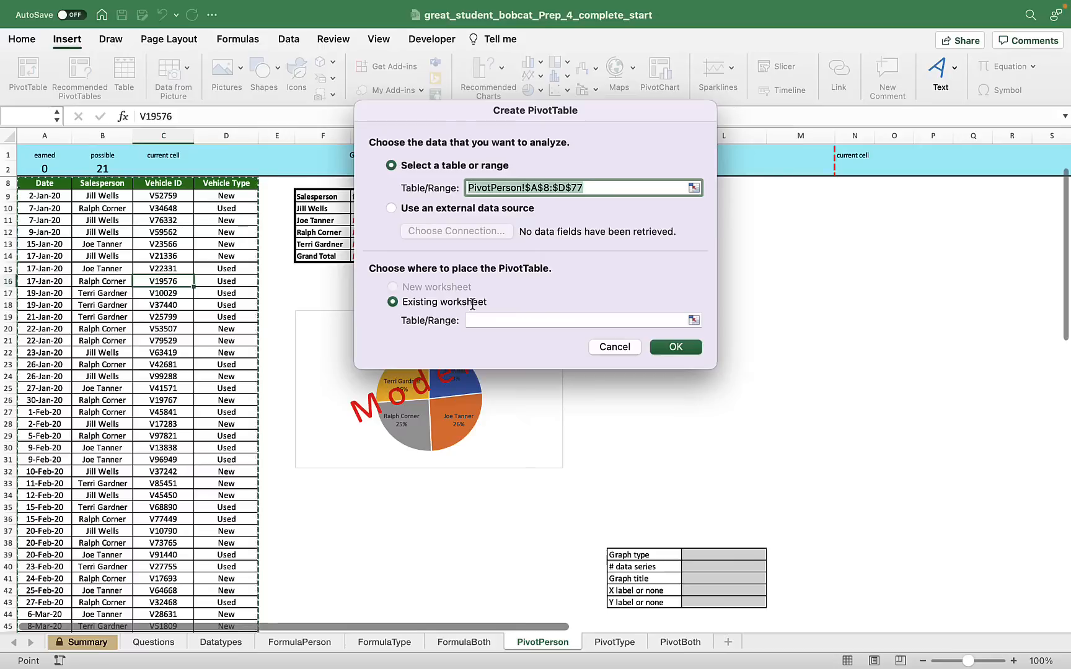
pyautogui.press('Tab')
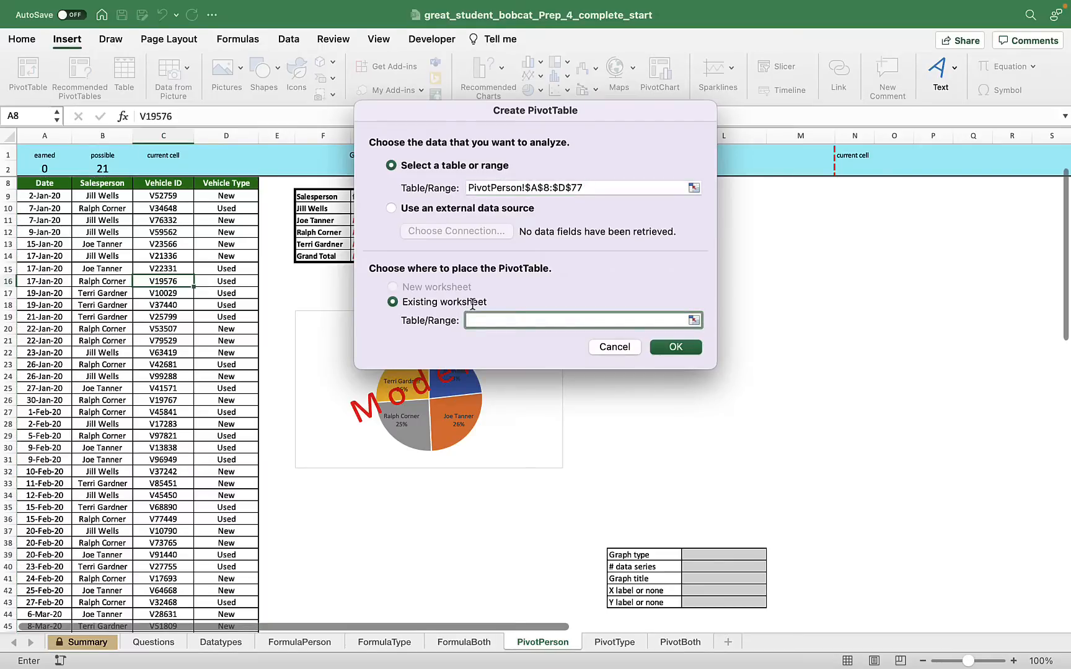
pyautogui.moveTo(615, 116); pyautogui.dragTo(404, 264)
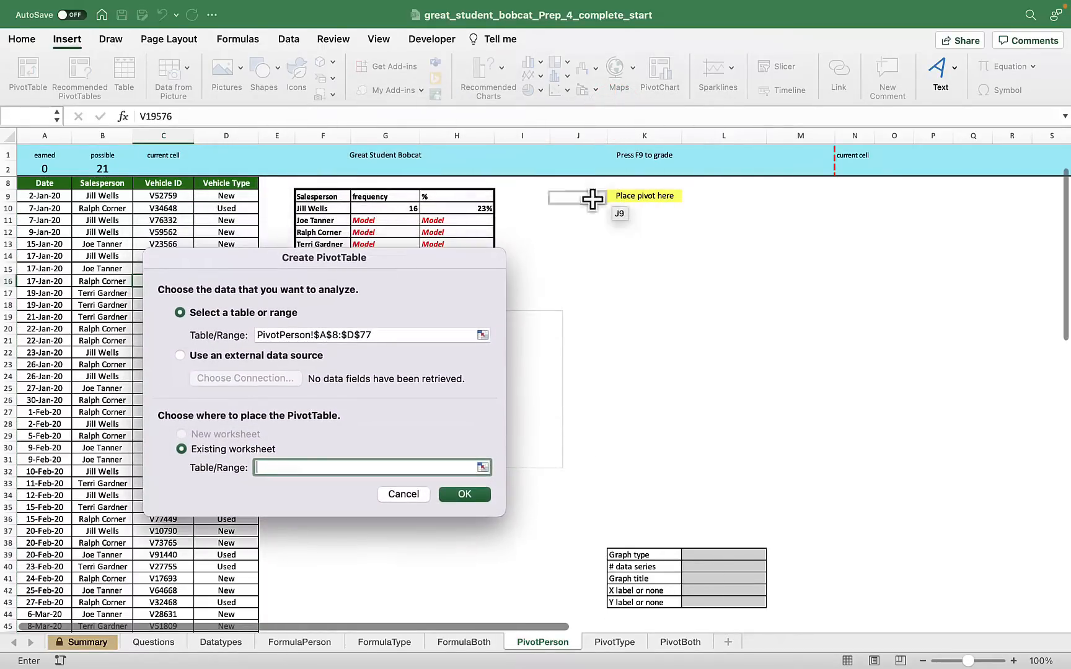
pyautogui.click(638, 196)
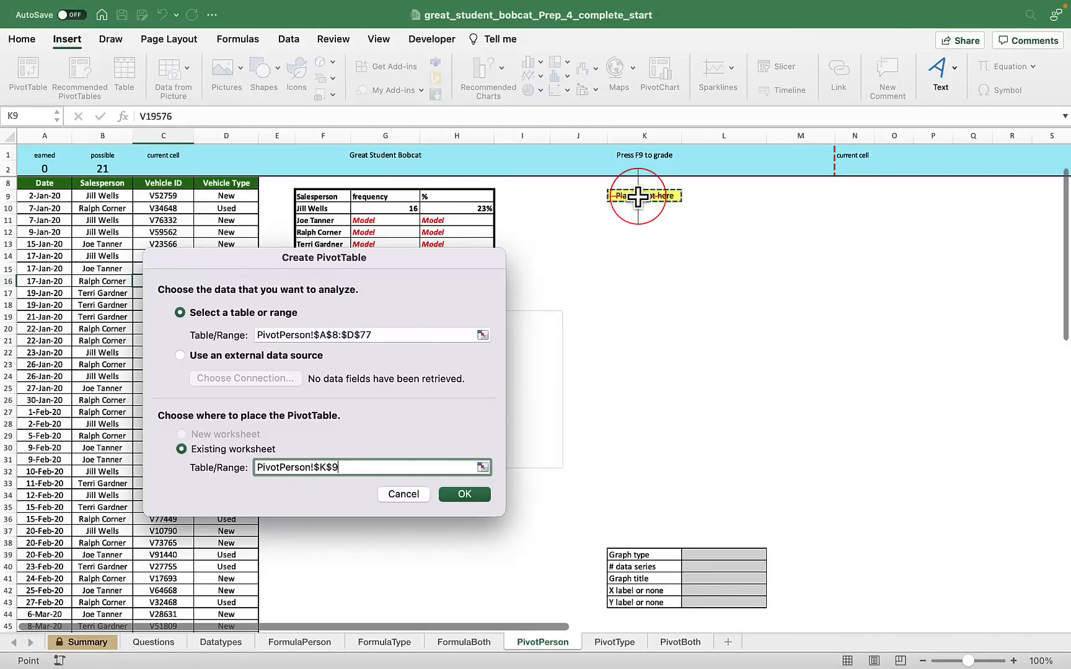
pyautogui.click(476, 493)
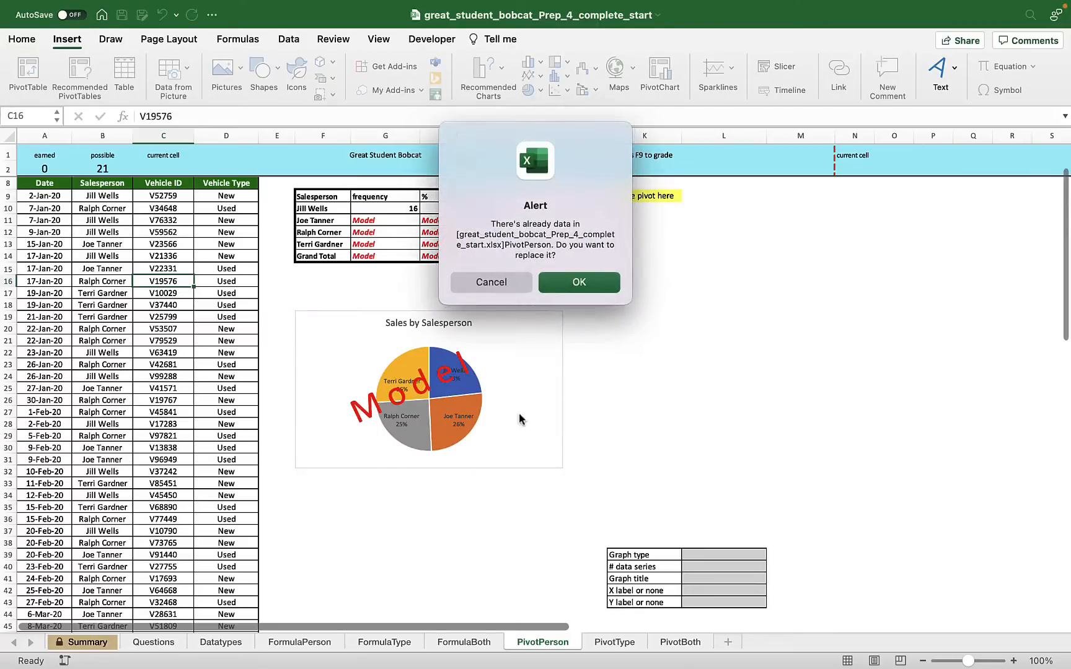
pyautogui.click(591, 285)
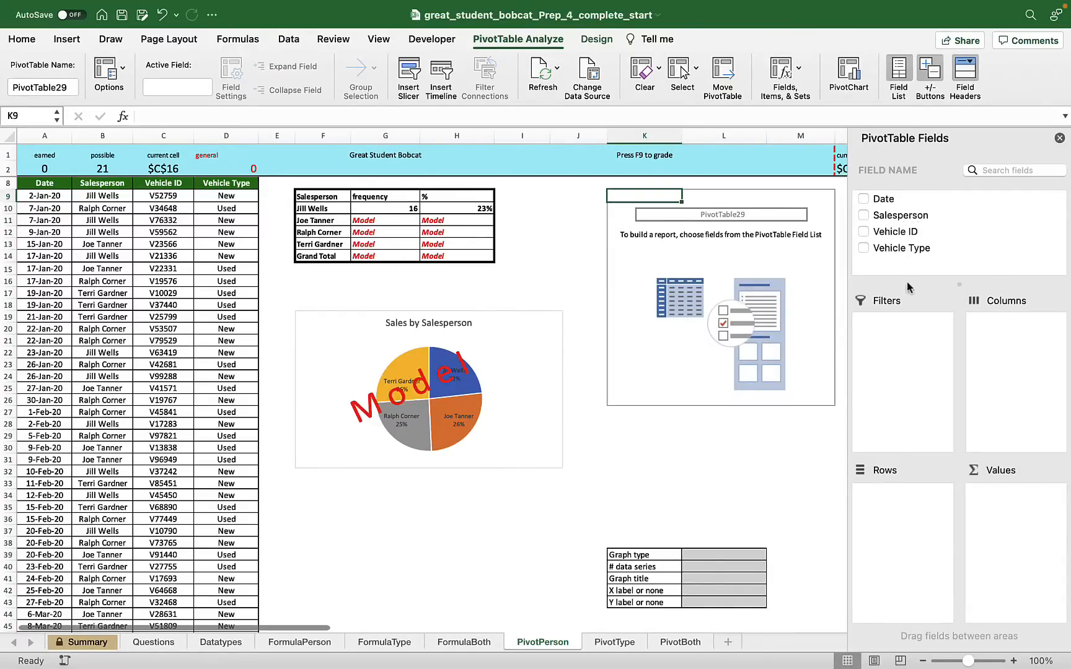
# Step: Add the Salesperson field to the Rows area of the new PivotTable
pyautogui.click(888, 217)
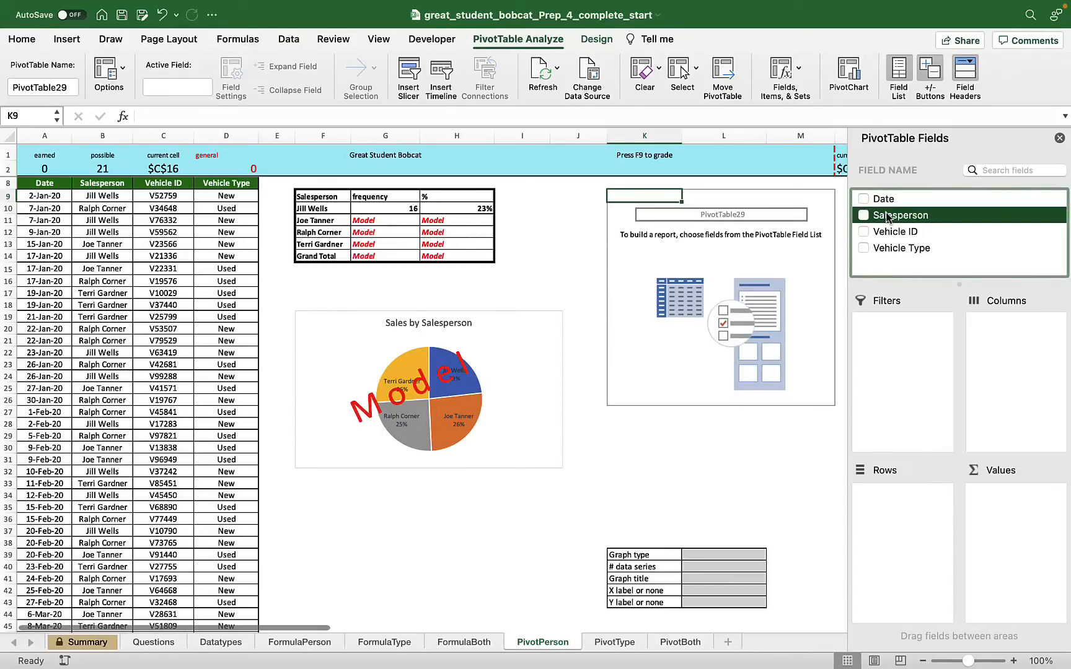
pyautogui.moveTo(888, 217); pyautogui.dragTo(924, 213)
pyautogui.click(940, 214)
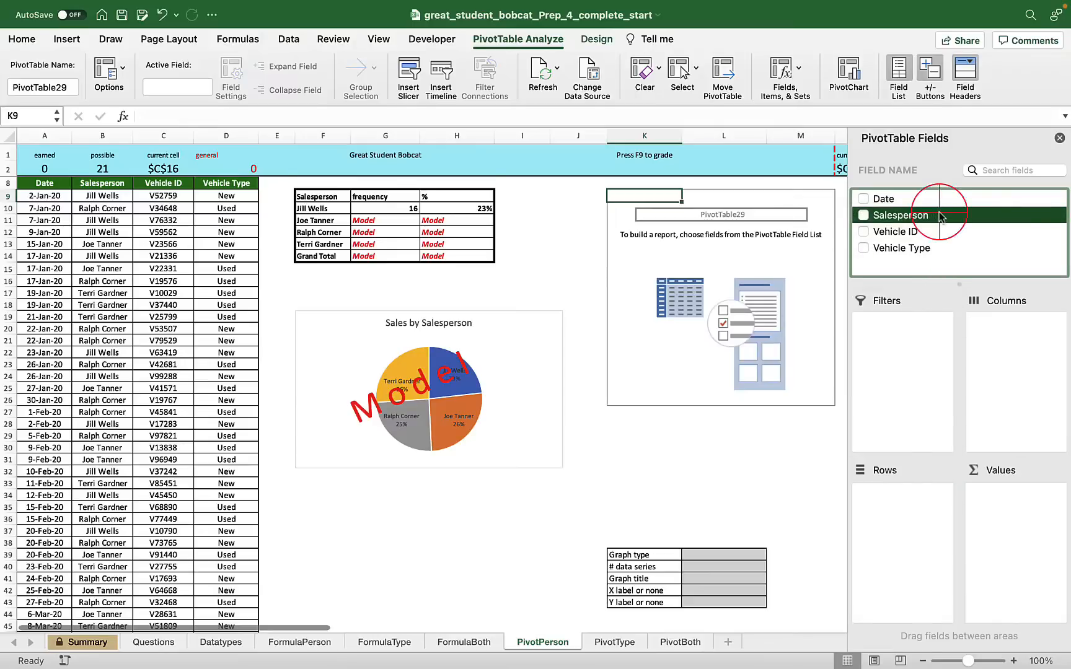
pyautogui.click(930, 216)
pyautogui.moveTo(896, 216); pyautogui.dragTo(906, 526)
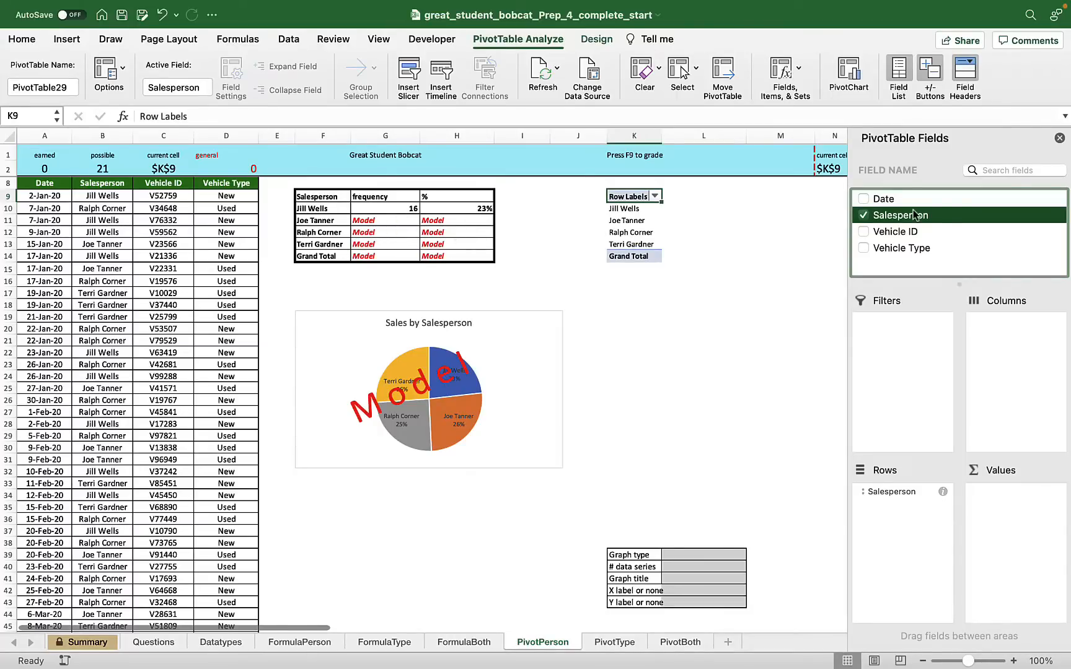
# Step: Add the Vehicle ID field to the PivotTable's Values area as a count
pyautogui.click(900, 232)
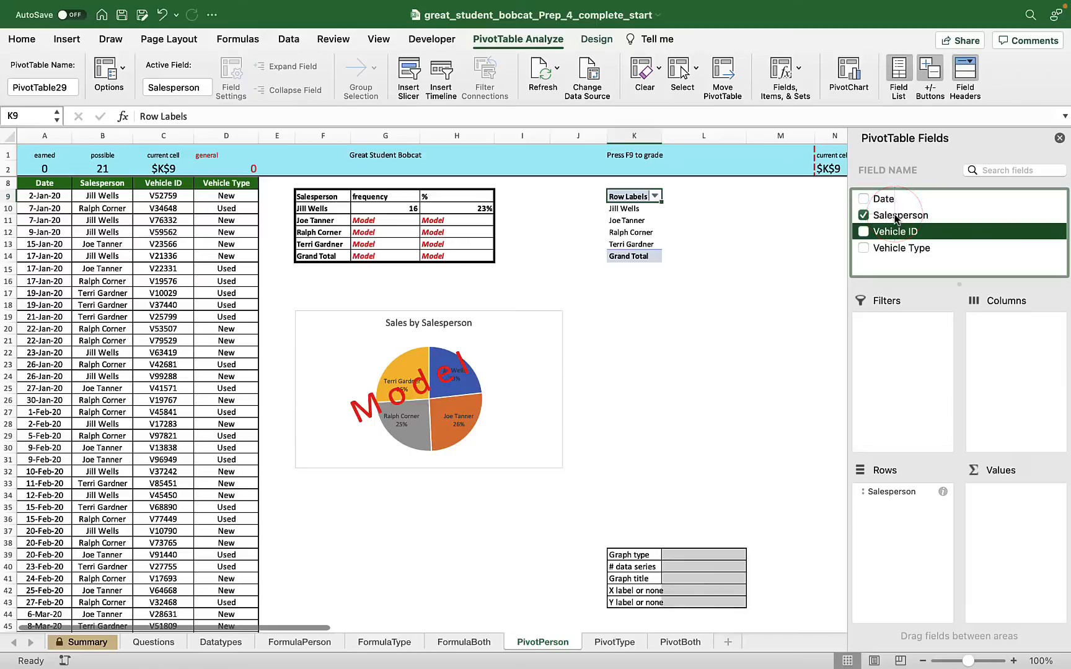
pyautogui.moveTo(897, 232); pyautogui.dragTo(1024, 517)
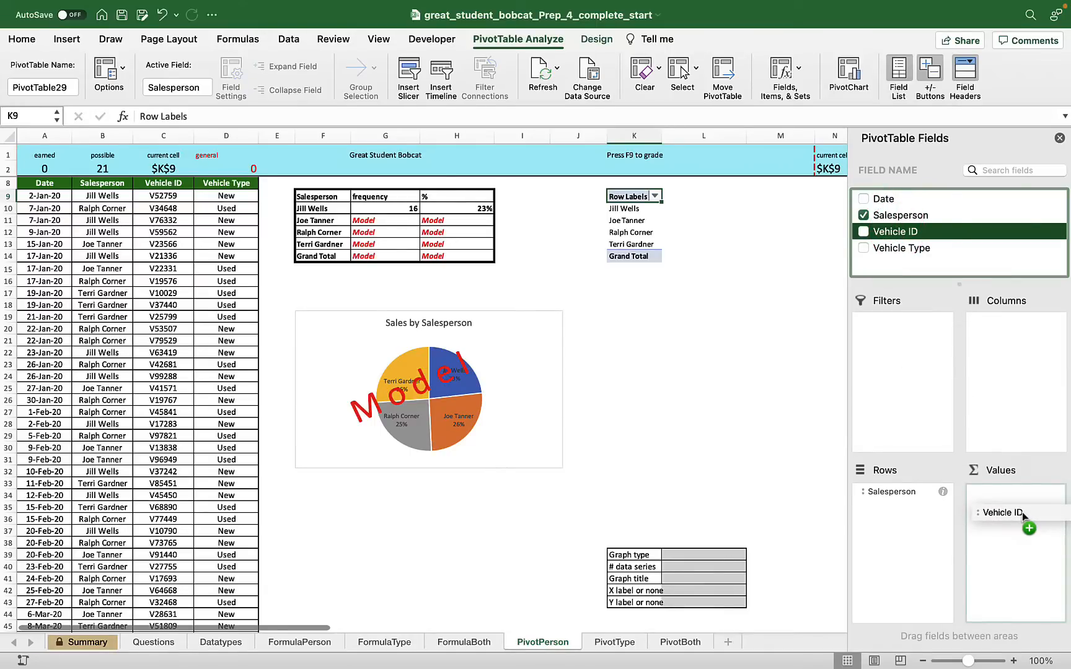
pyautogui.moveTo(1021, 512); pyautogui.dragTo(1022, 512)
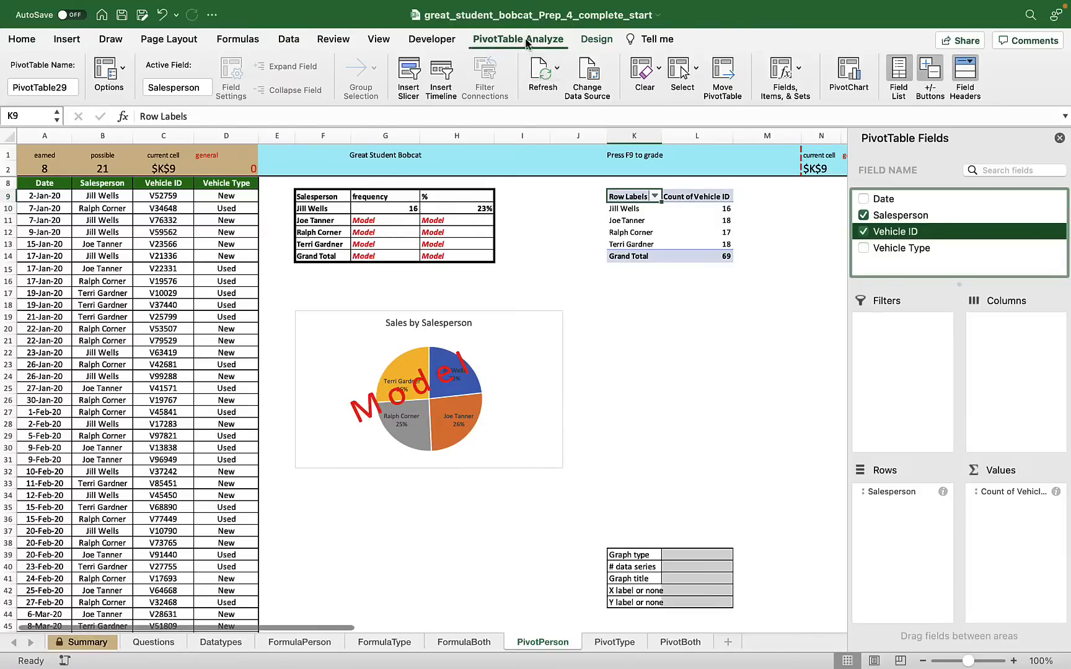
# Step: Change the PivotTable's report layout to outline form
pyautogui.click(599, 40)
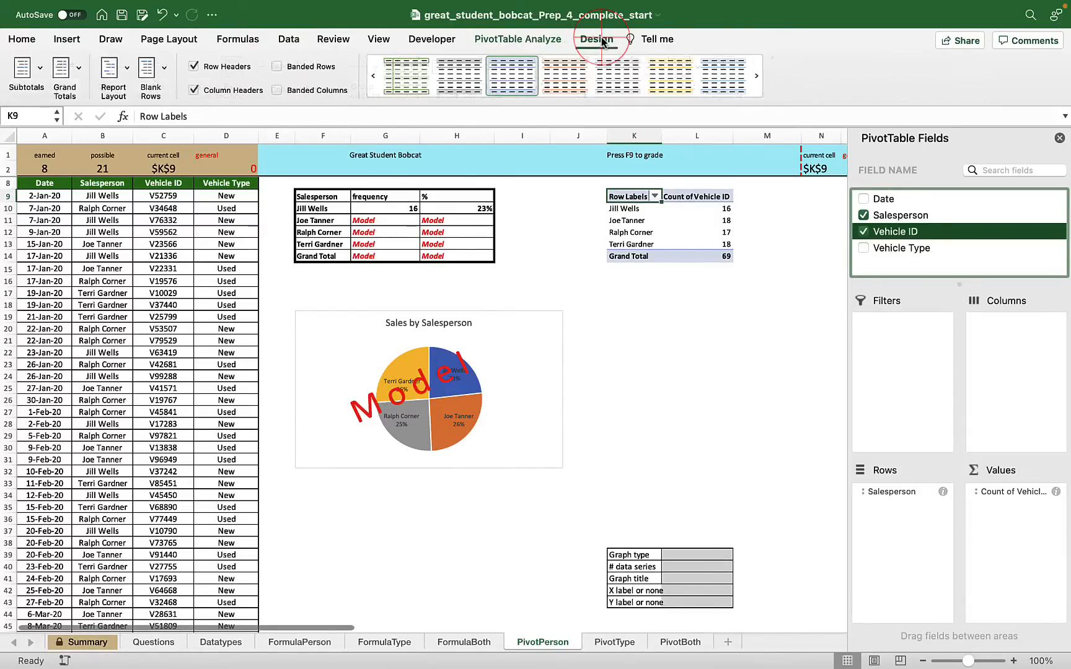
pyautogui.click(119, 74)
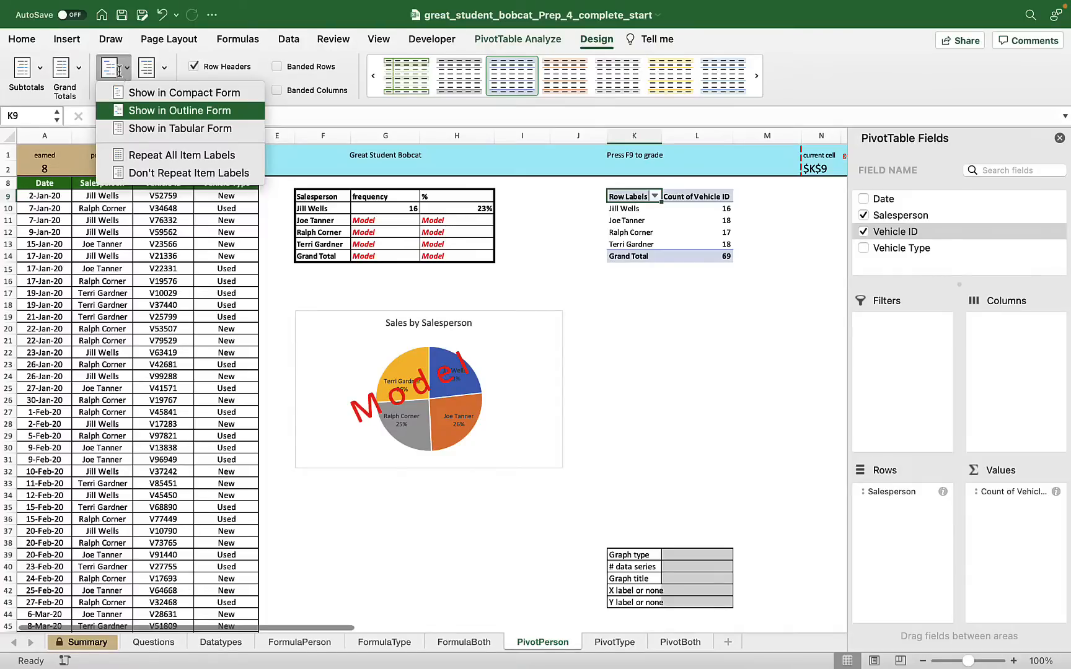
pyautogui.press('Return')
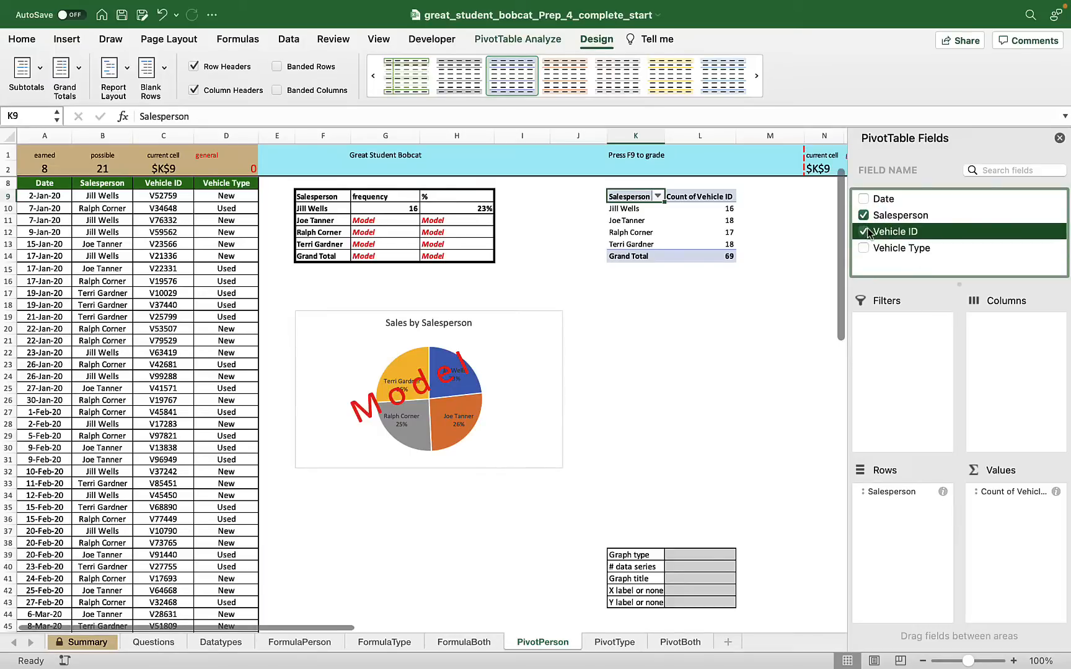
# Step: Add Vehicle ID to the PivotTable's Values area a second time and show that second count as % of Column Total
pyautogui.moveTo(868, 233); pyautogui.dragTo(972, 412)
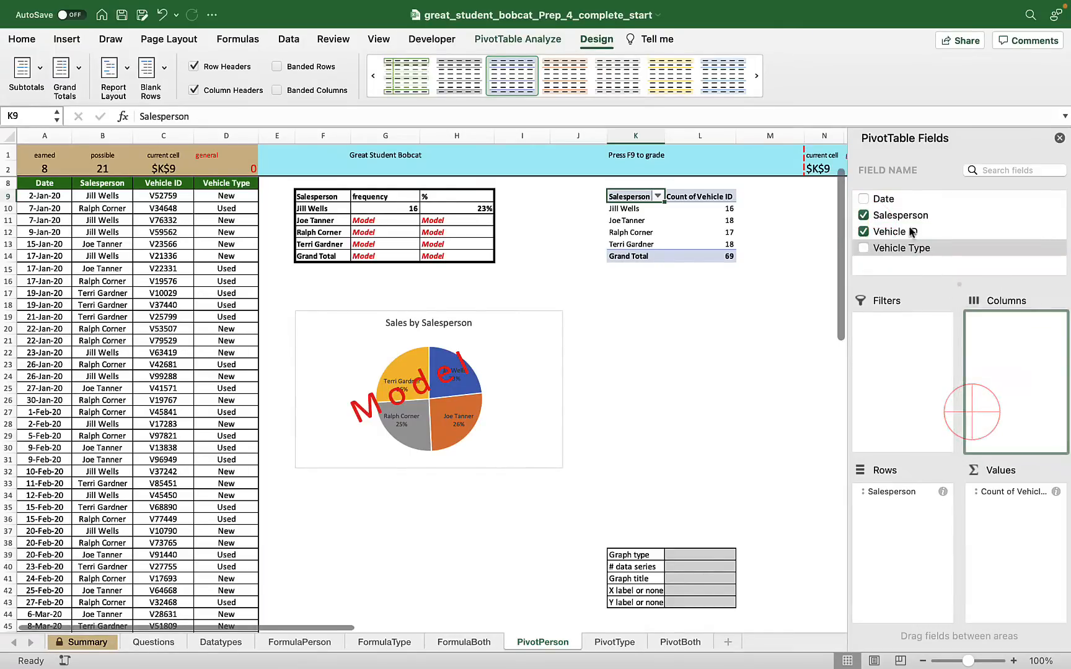
pyautogui.moveTo(913, 232); pyautogui.dragTo(1003, 524)
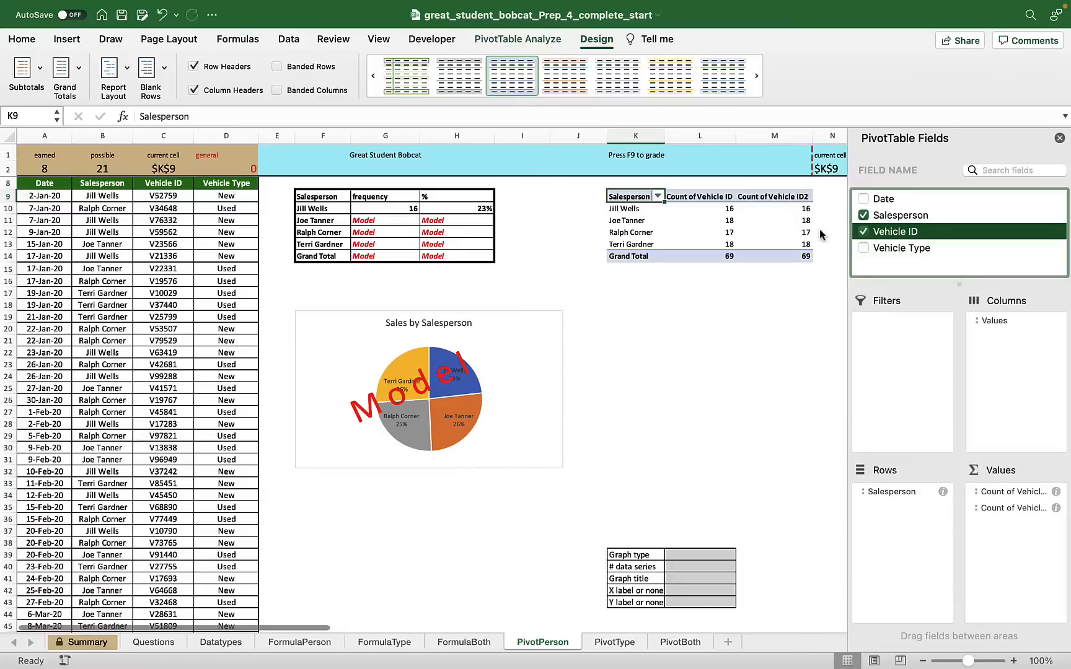
pyautogui.click(1056, 508)
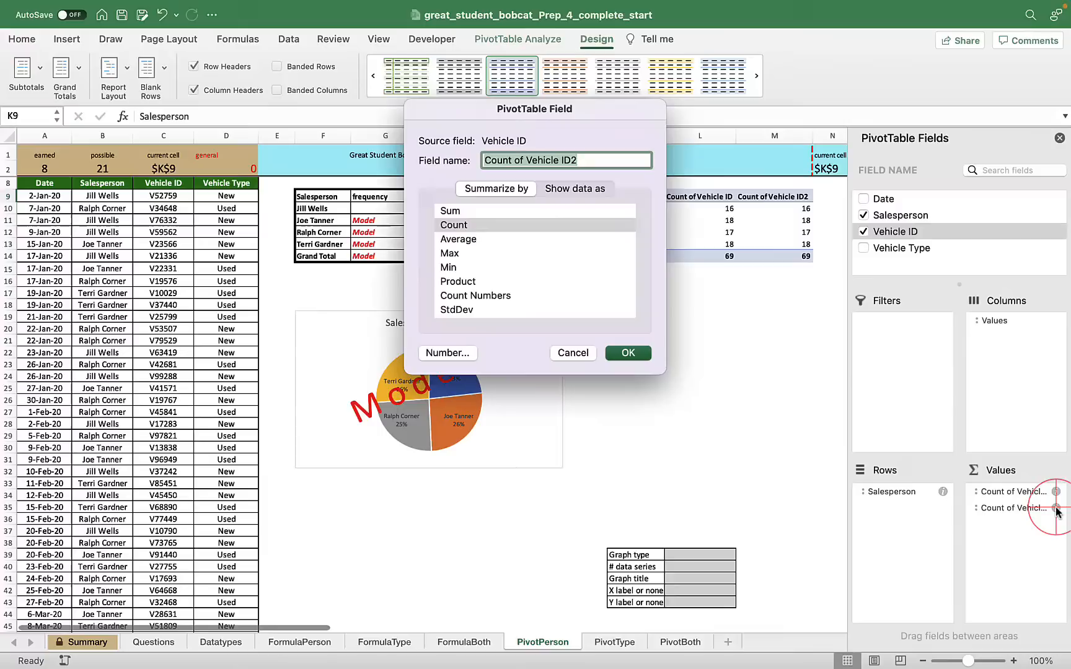
pyautogui.click(564, 190)
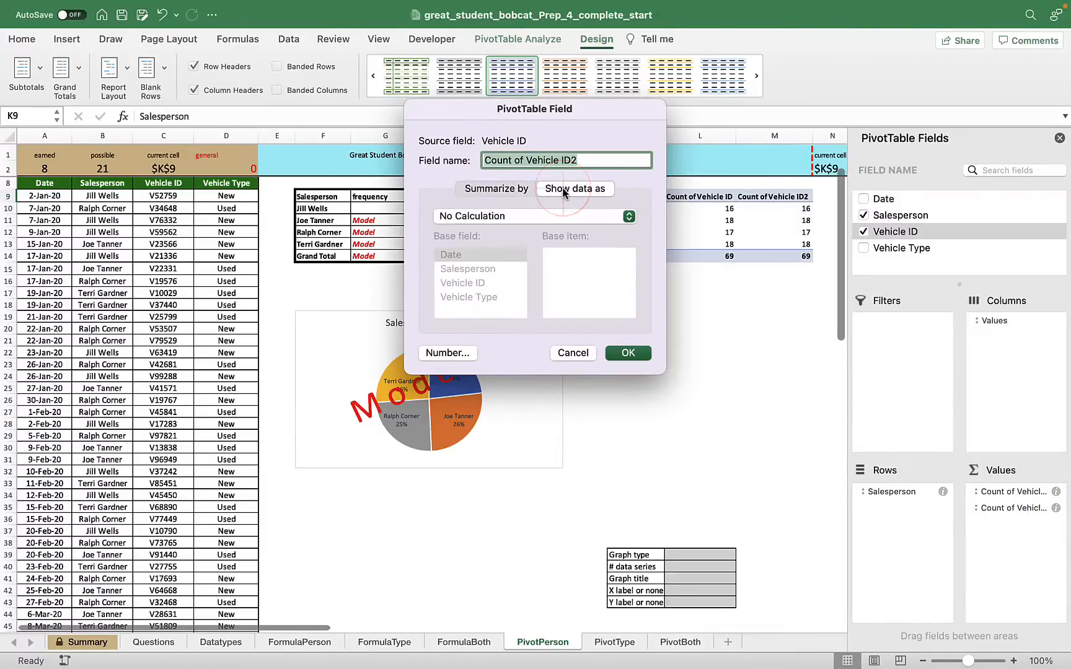
pyautogui.click(558, 216)
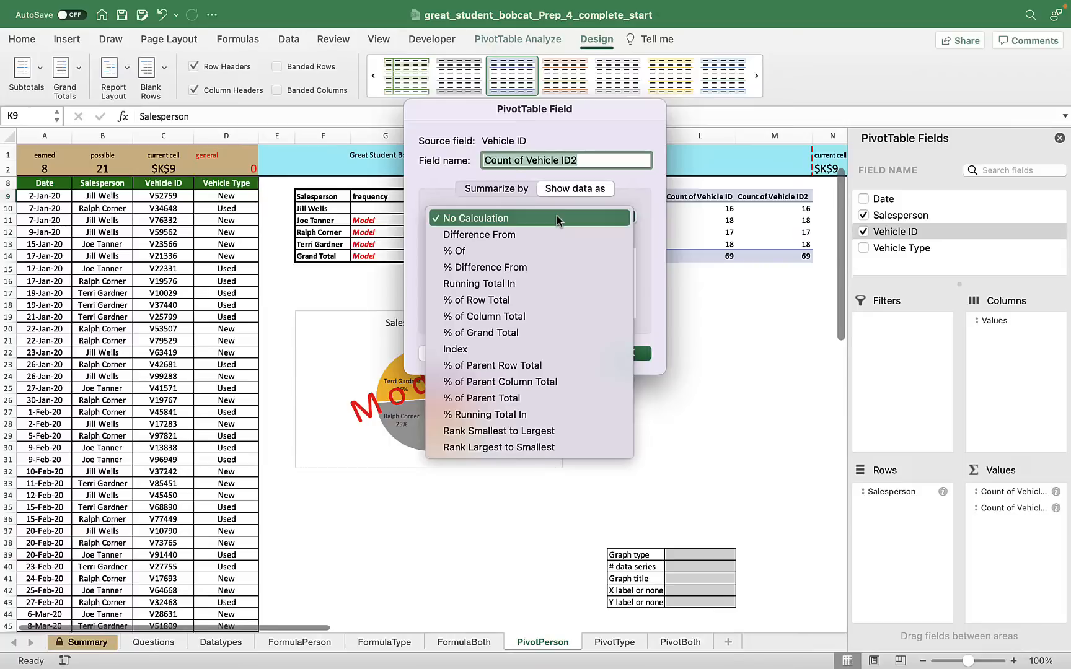
pyautogui.click(513, 316)
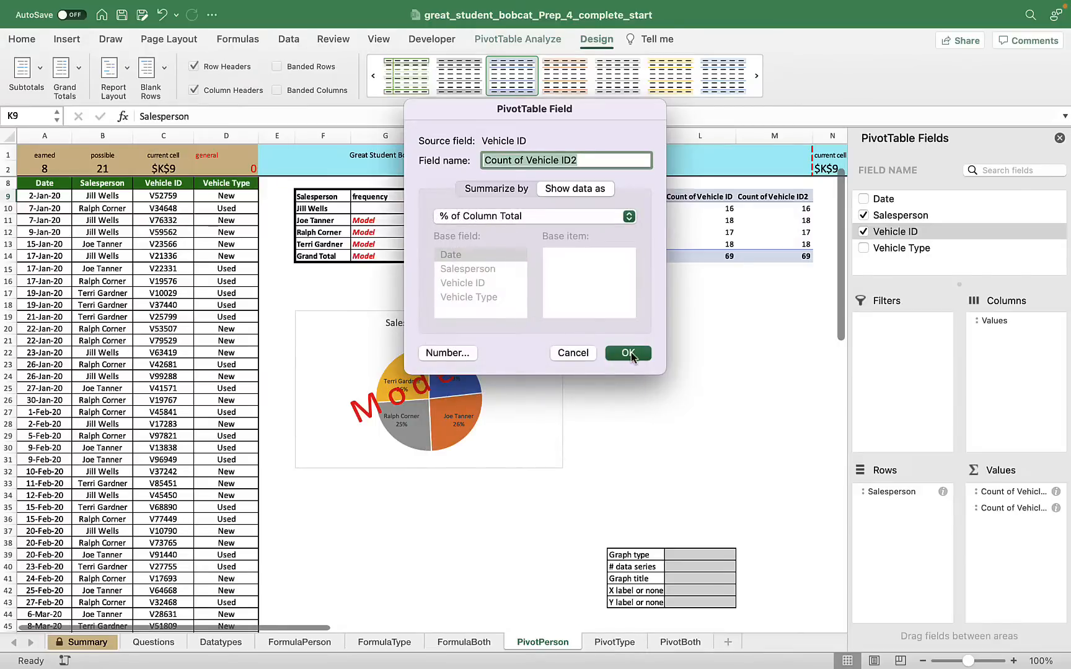
pyautogui.click(628, 353)
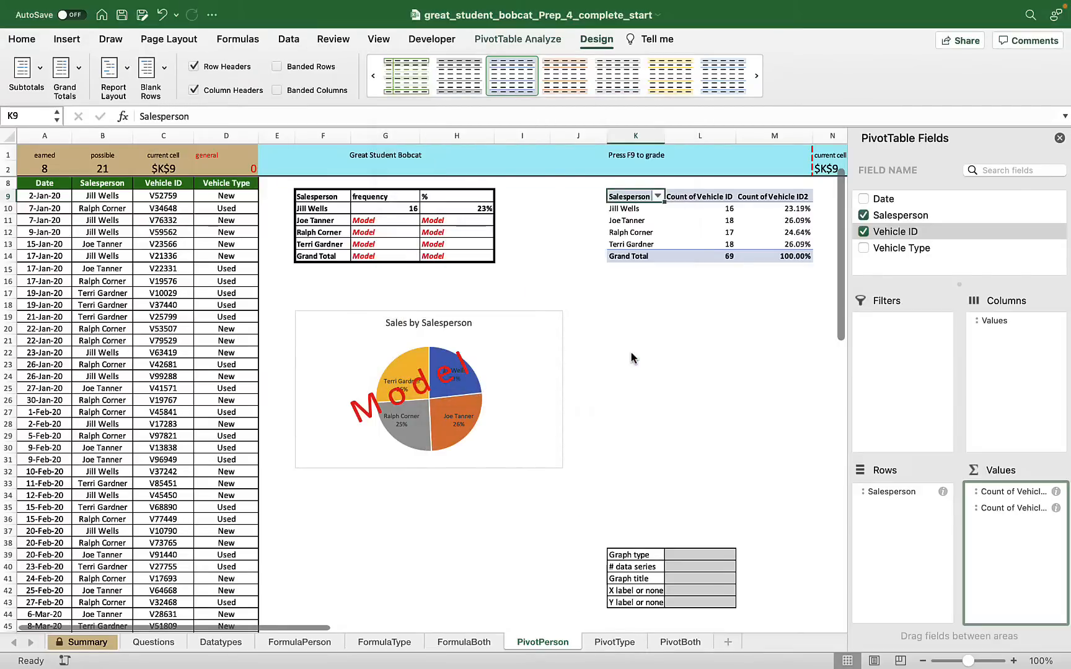
# Step: Format the PivotTable's second Vehicle ID value field as a percentage with 0 decimal places
pyautogui.click(792, 209)
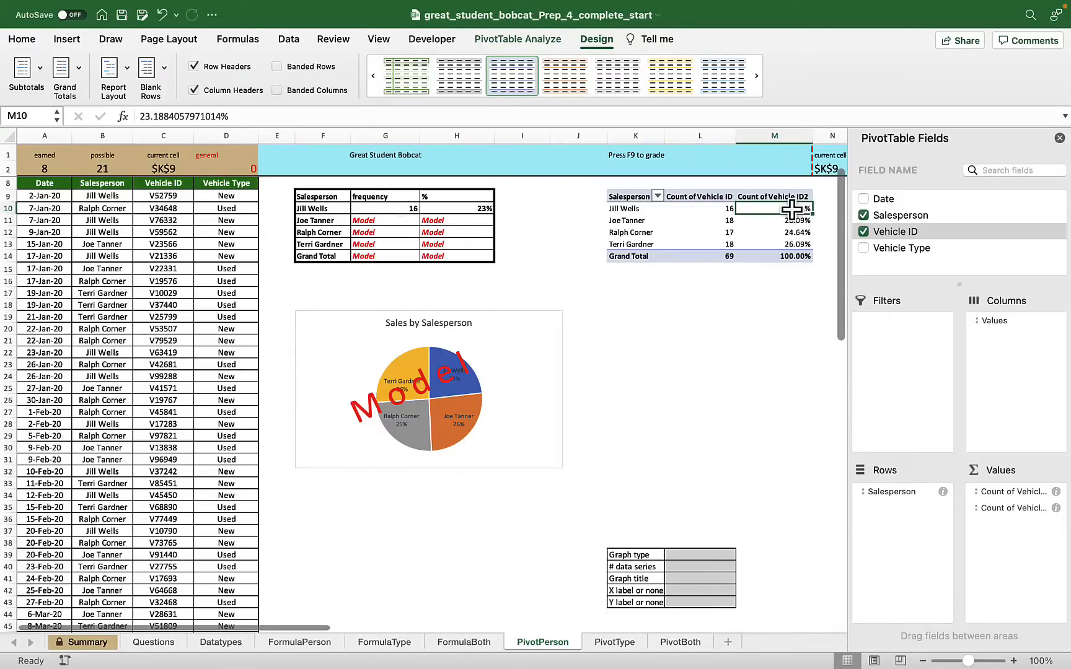
pyautogui.rightClick(792, 209)
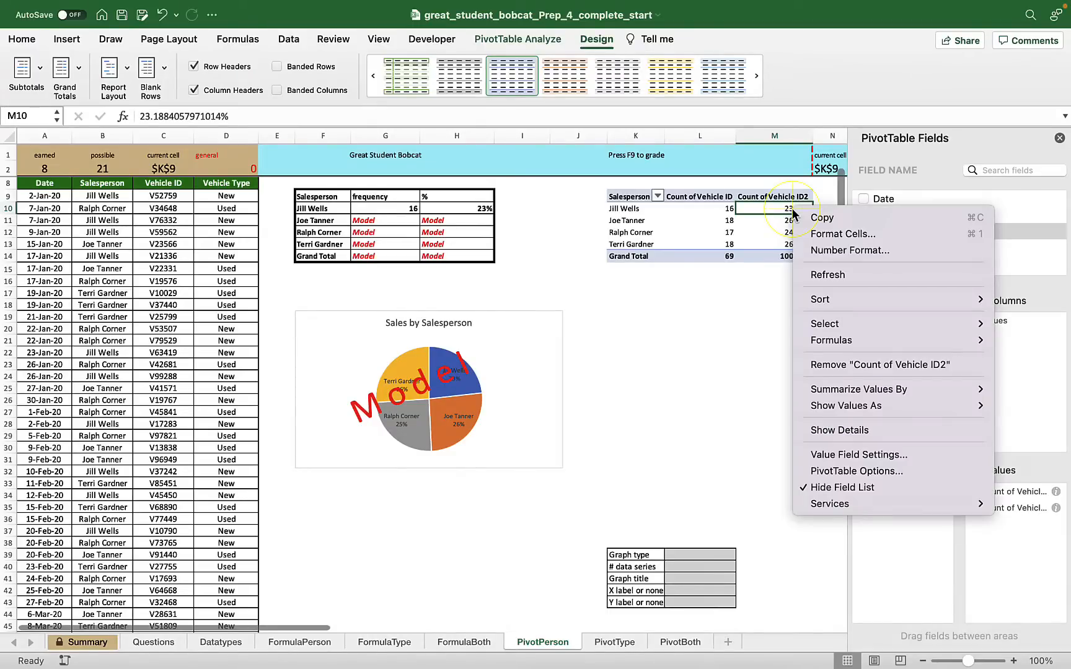
pyautogui.click(832, 251)
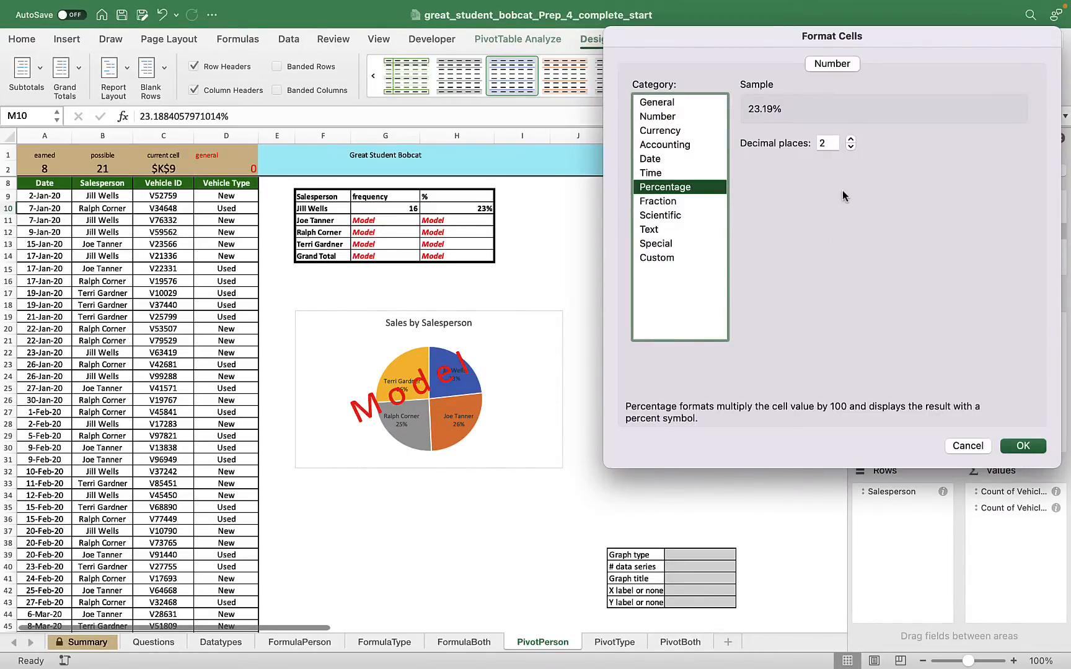
pyautogui.click(850, 148)
pyautogui.click(851, 147)
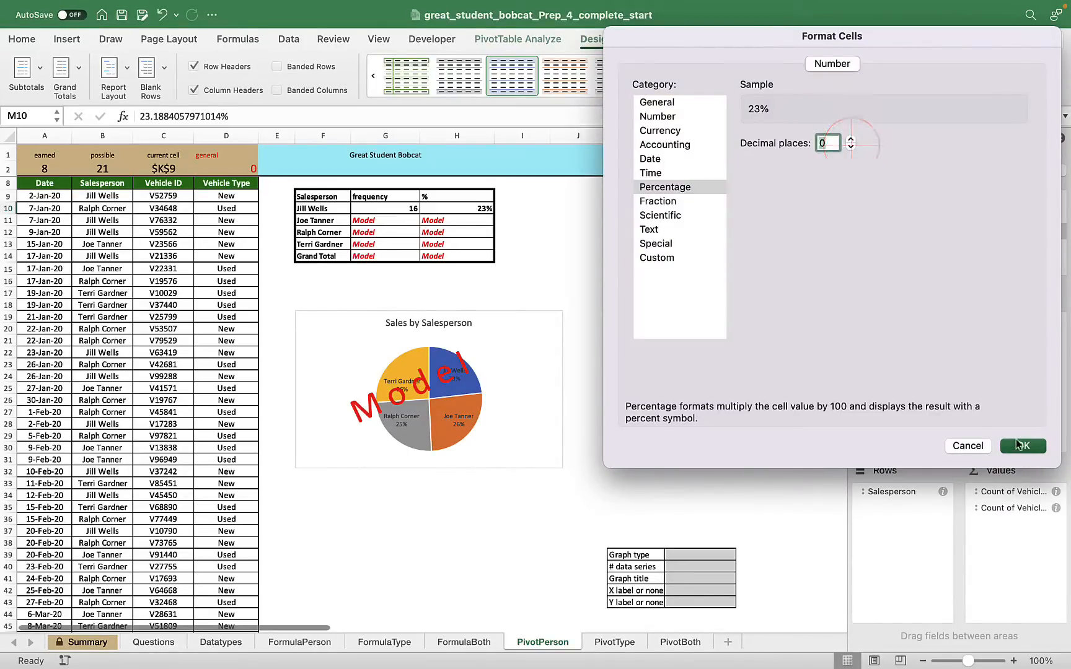
pyautogui.click(1021, 447)
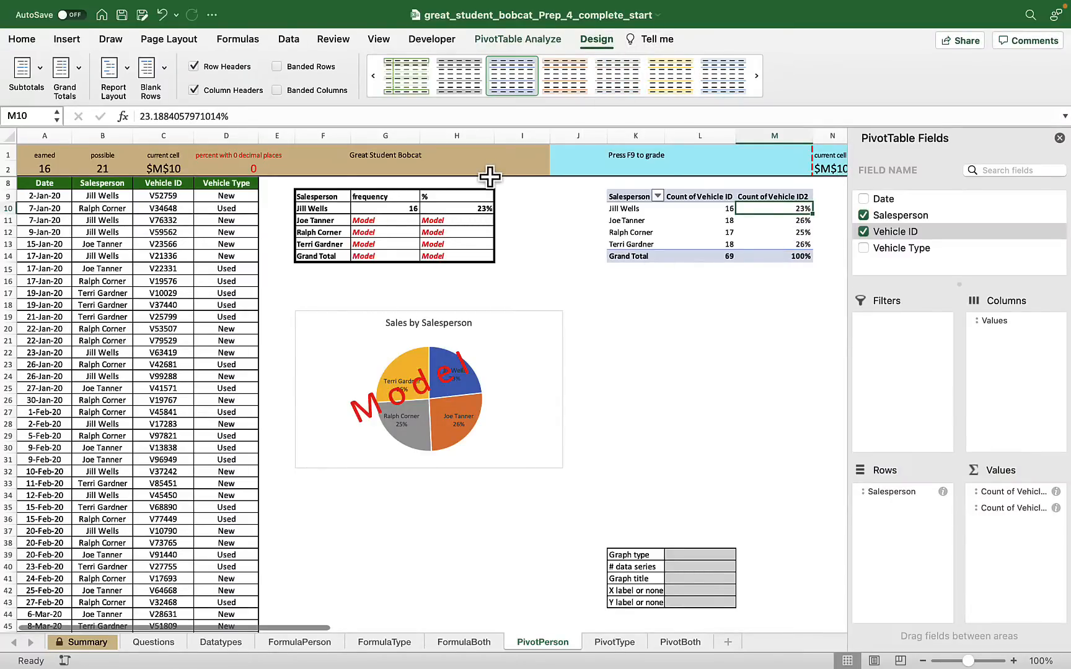
# Step: Rename the PivotTable's value headers to "frequency" in L9 and "%" in M9
pyautogui.click(699, 197)
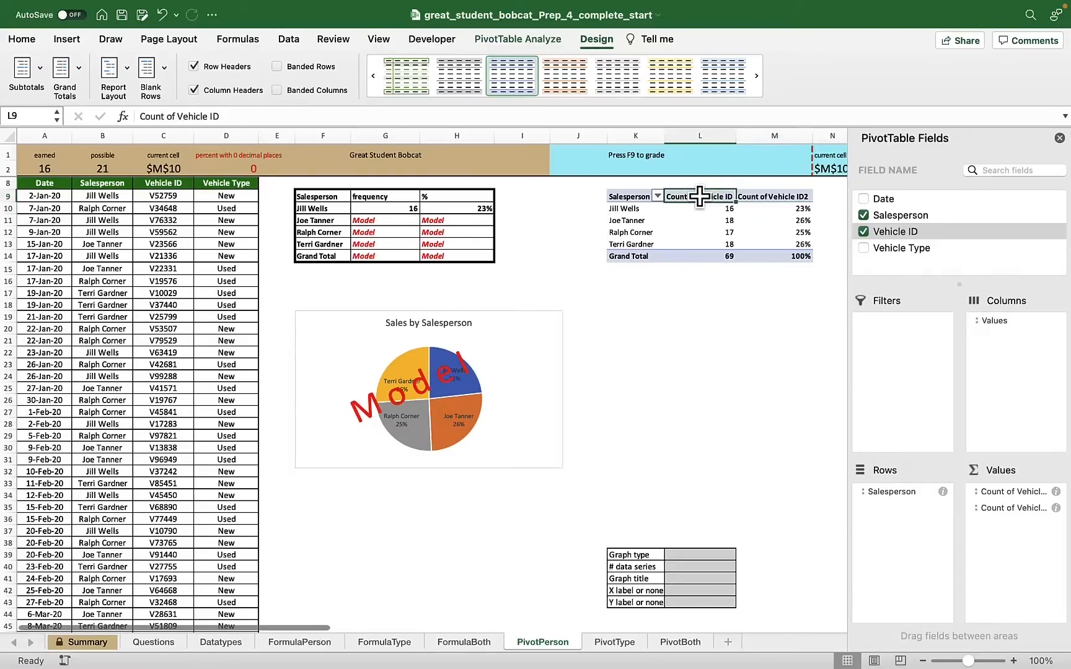
pyautogui.write('fr')
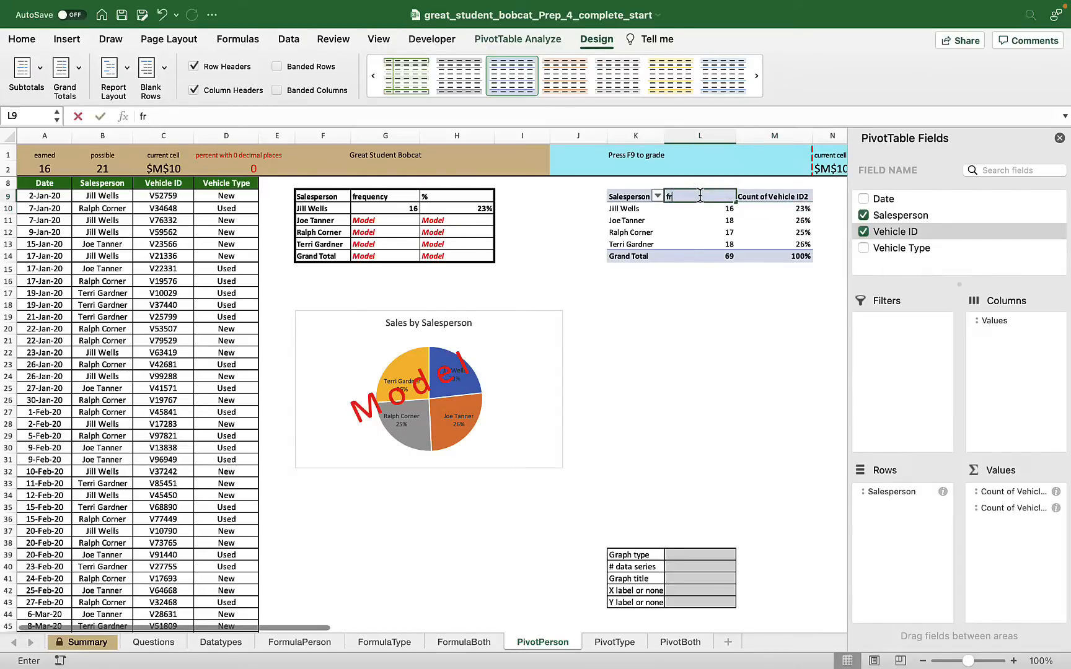
pyautogui.write('equency')
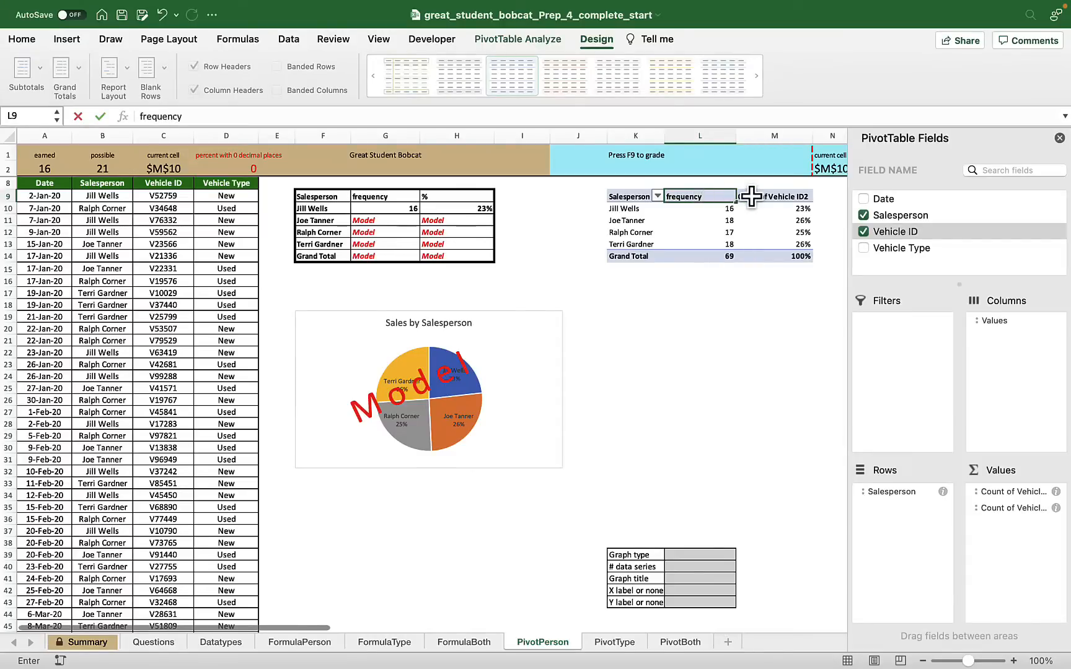
pyautogui.click(762, 196)
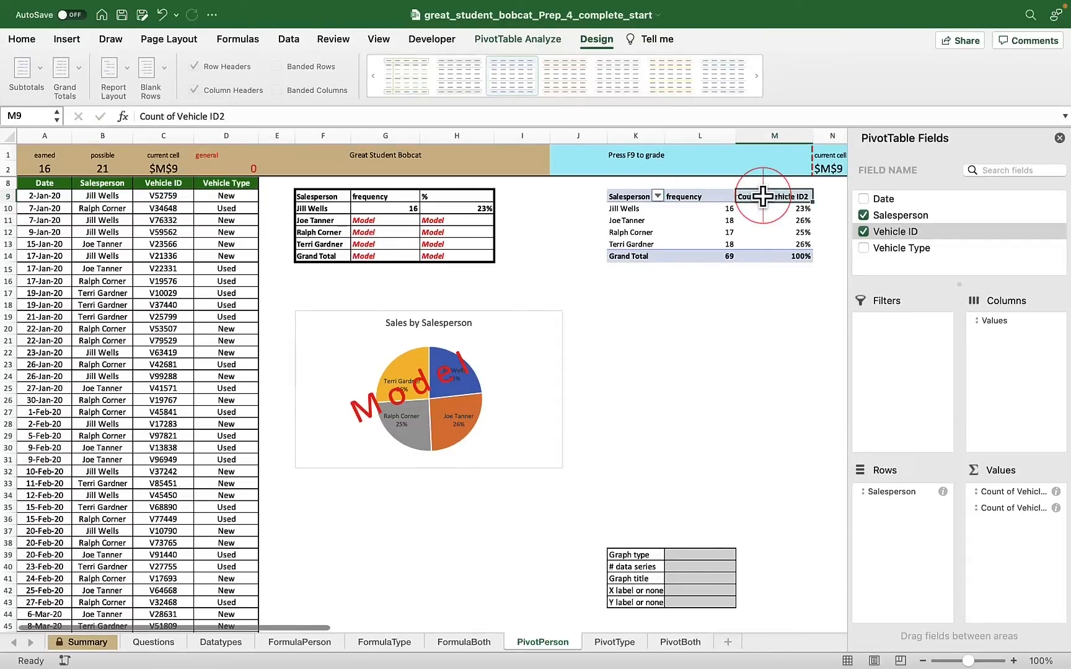
pyautogui.write('%')
pyautogui.press('Return')
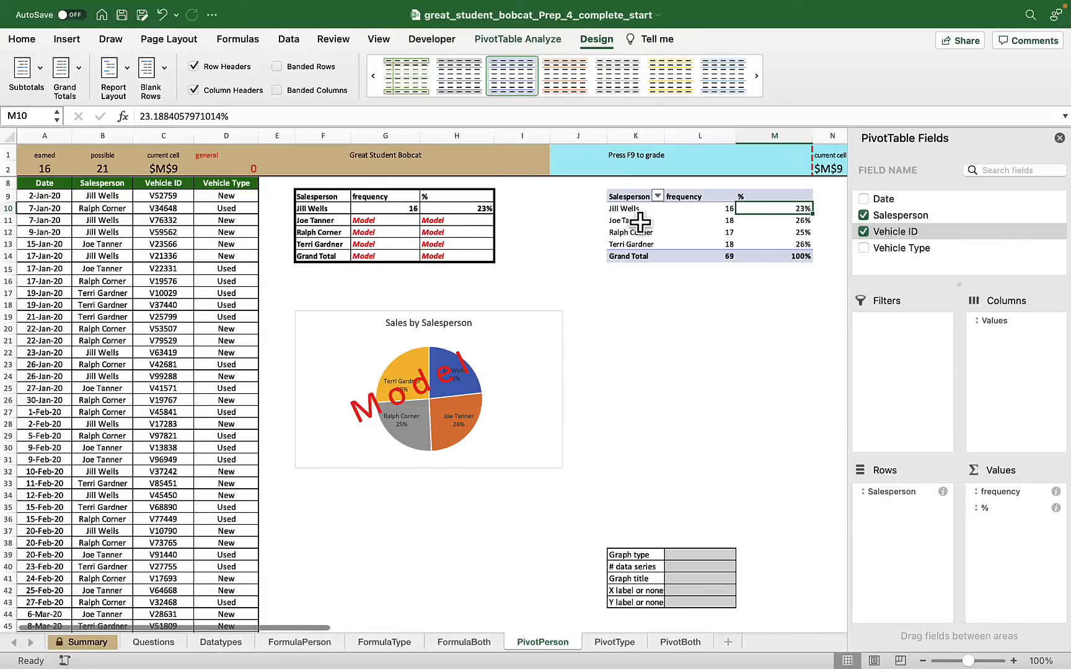
# Step: Insert a basic 2-D pie chart from the PivotTable's salesperson names and frequencies in K10:L13
pyautogui.moveTo(626, 208); pyautogui.dragTo(694, 240)
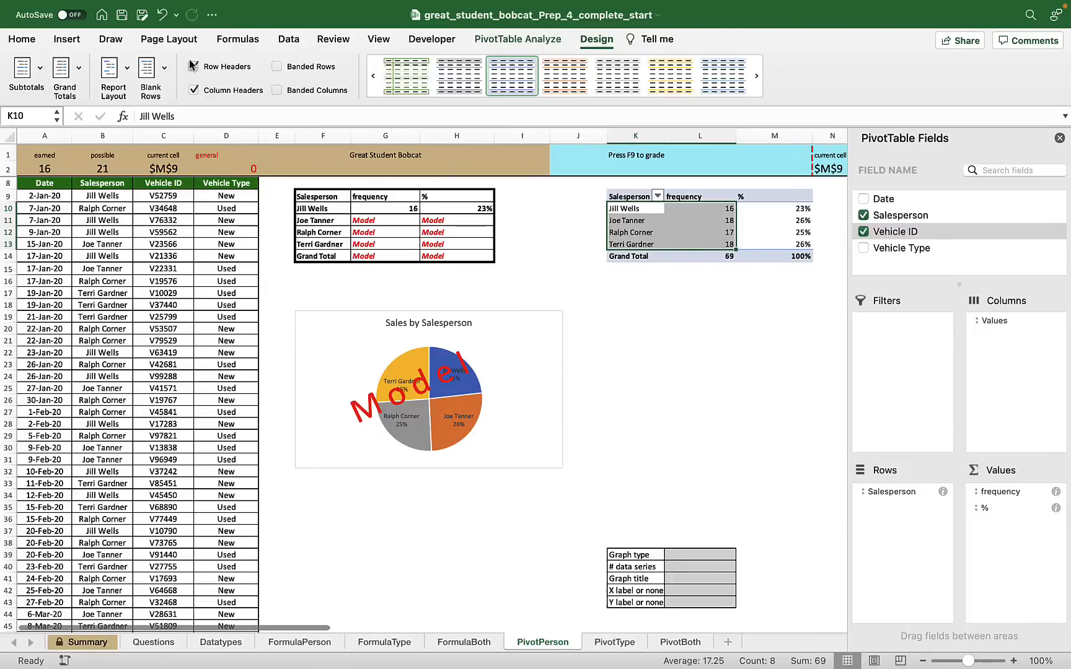
pyautogui.click(76, 39)
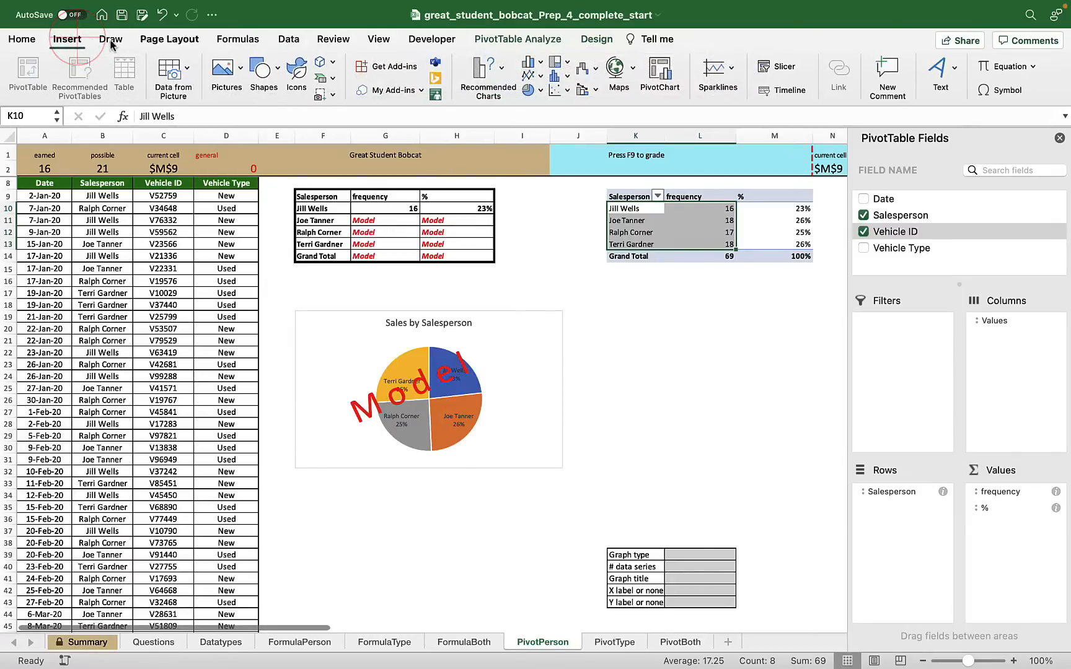
pyautogui.click(493, 72)
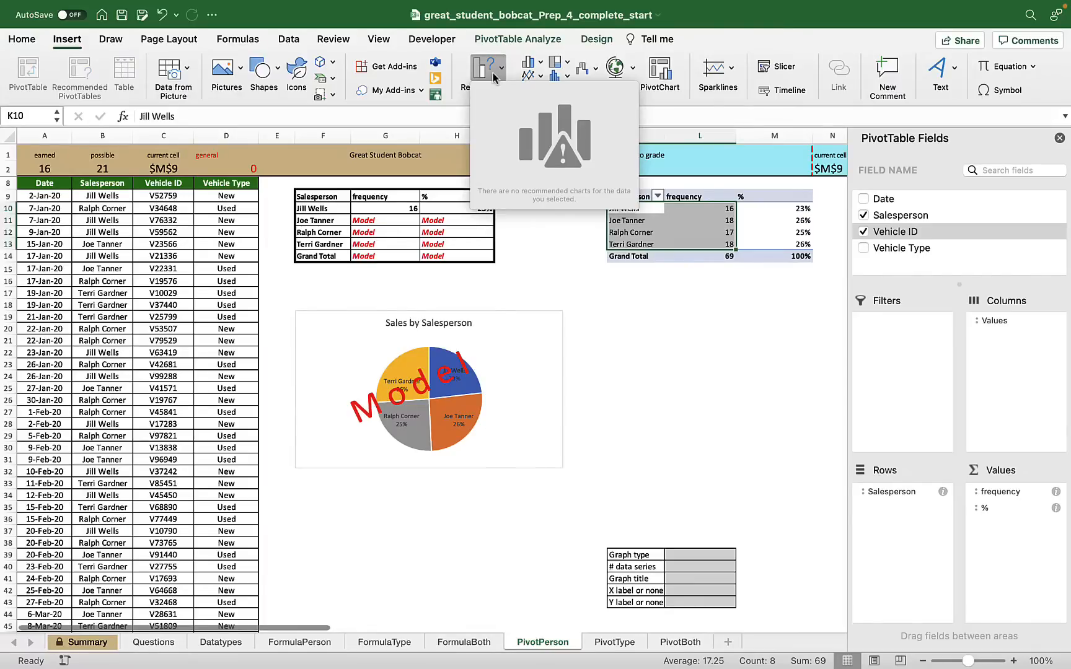
pyautogui.click(493, 73)
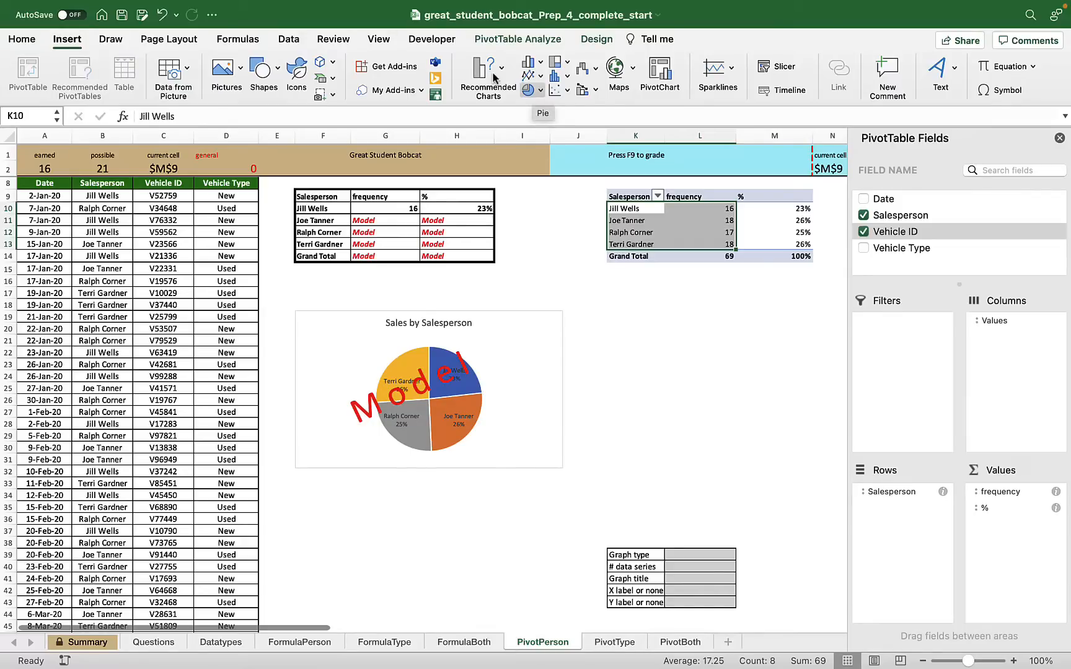
pyautogui.click(528, 89)
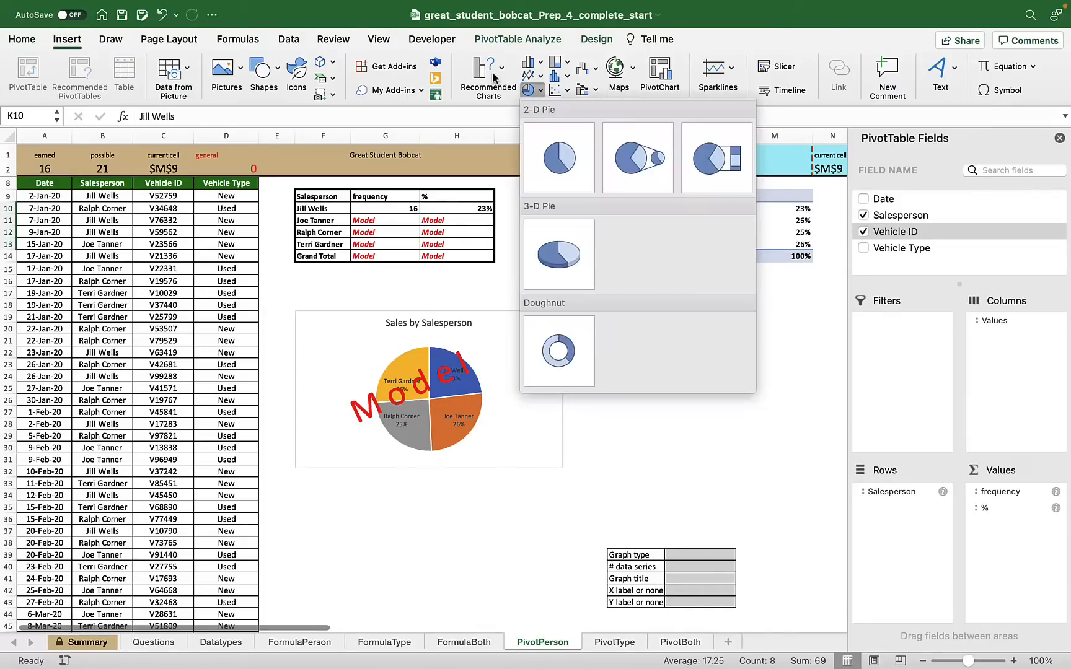
pyautogui.click(560, 158)
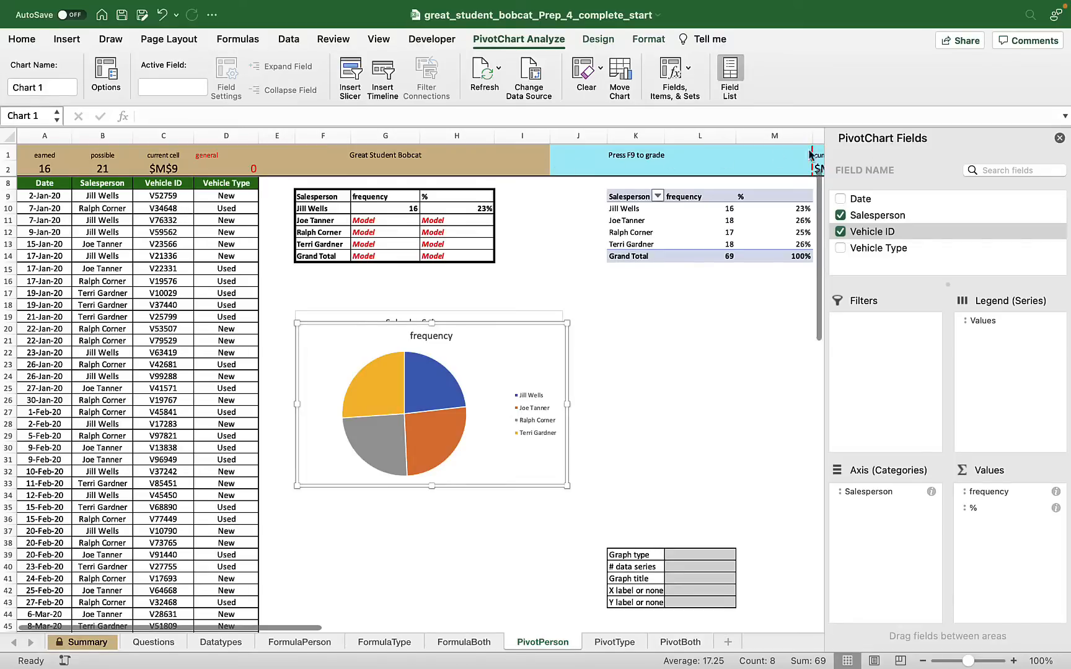
# Step: Hide the PivotChart field list and move the new pie chart beneath the PivotTable, beside the model chart
pyautogui.click(1060, 140)
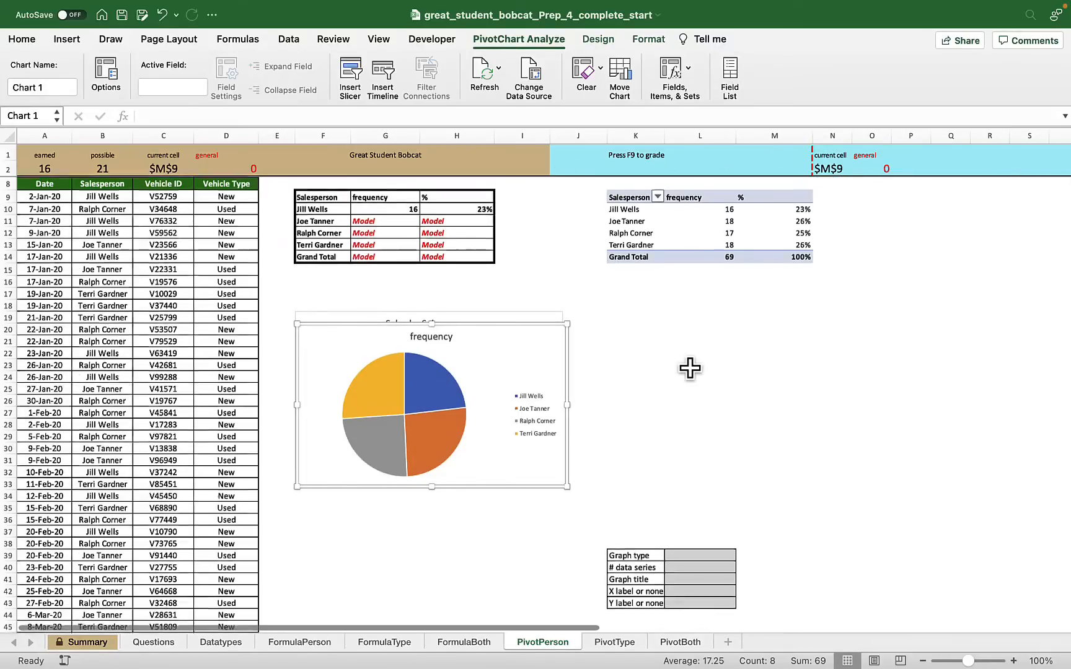
pyautogui.hscroll(5, 689, 368)
pyautogui.hscroll(-5, 690, 368)
pyautogui.scroll(-8, 690, 368)
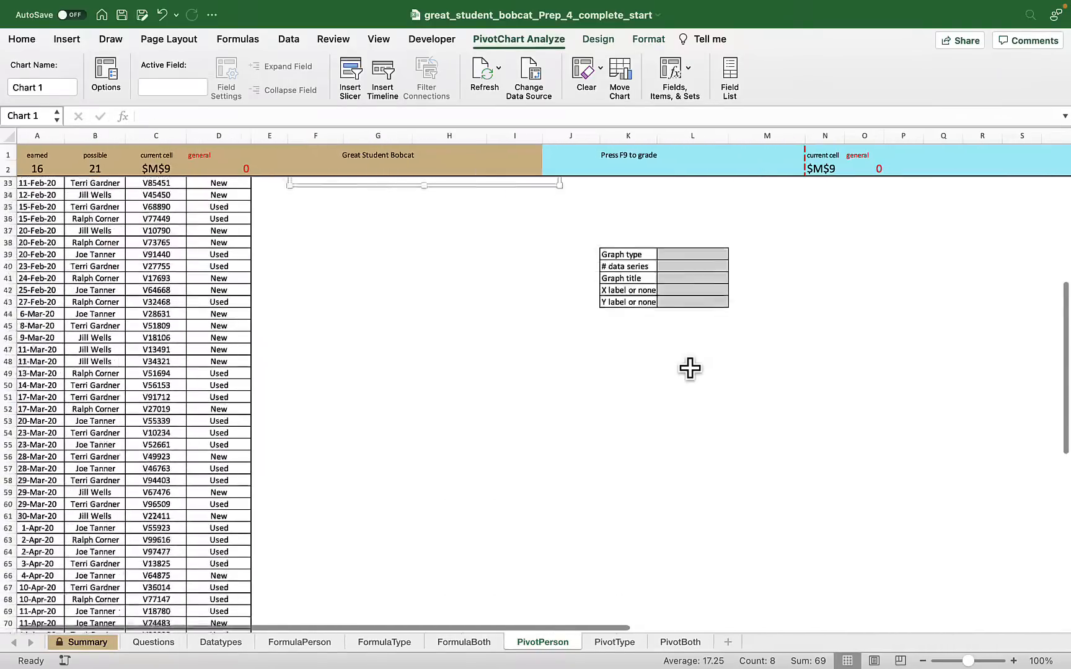
pyautogui.scroll(10, 689, 368)
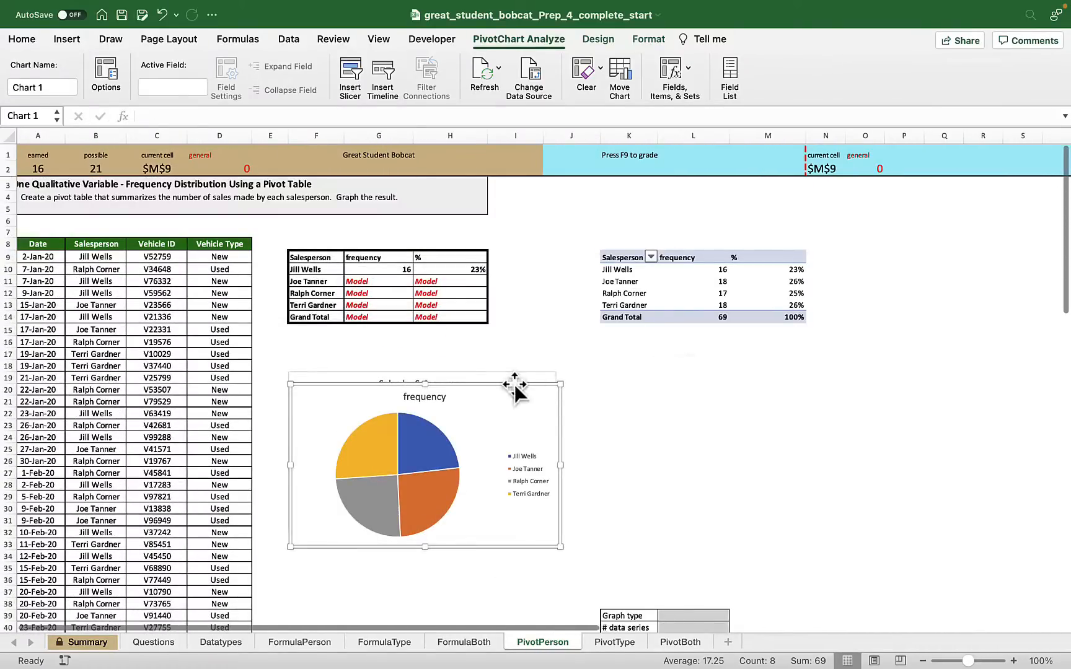
pyautogui.moveTo(515, 384); pyautogui.dragTo(818, 365)
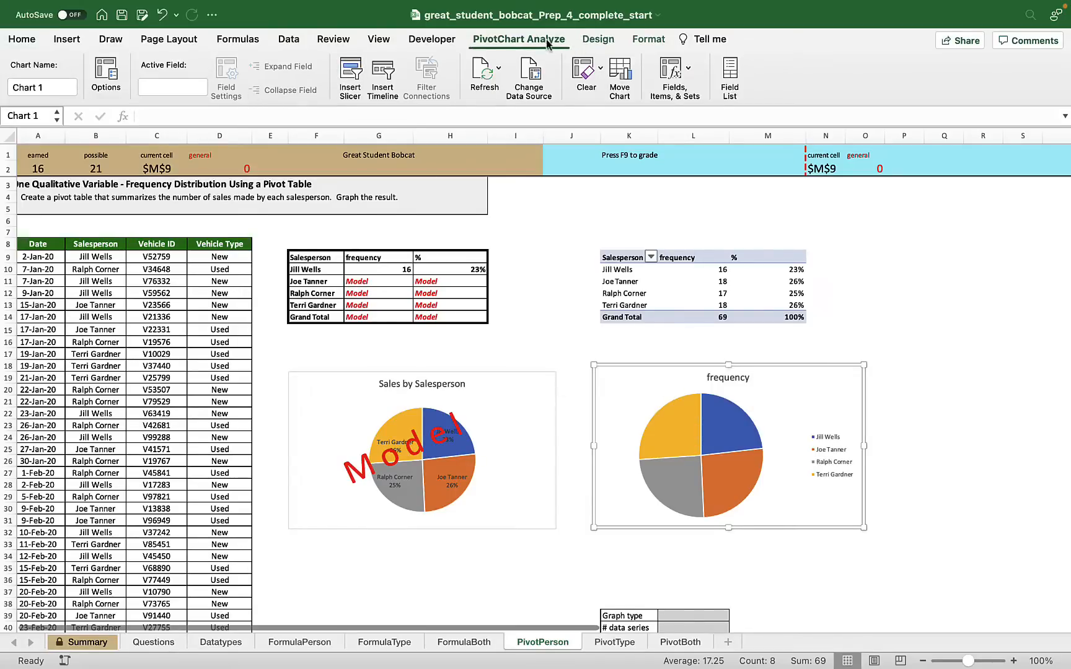
# Step: Apply the quick layout that shows a title and puts category names and percentages on the pie slices, without a legend
pyautogui.click(598, 39)
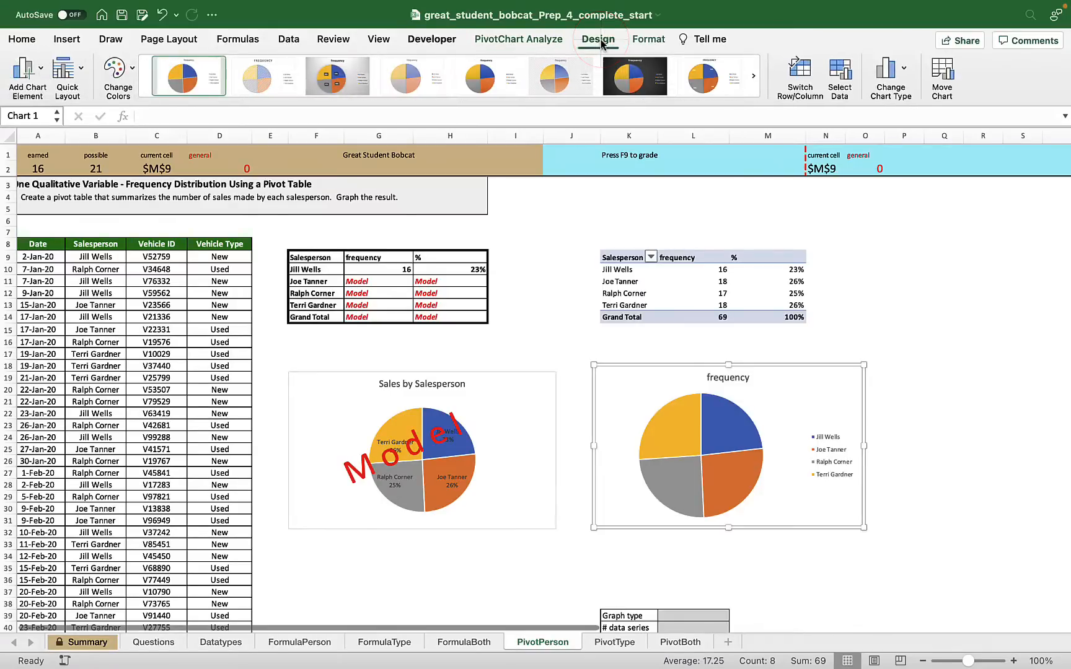
pyautogui.click(65, 68)
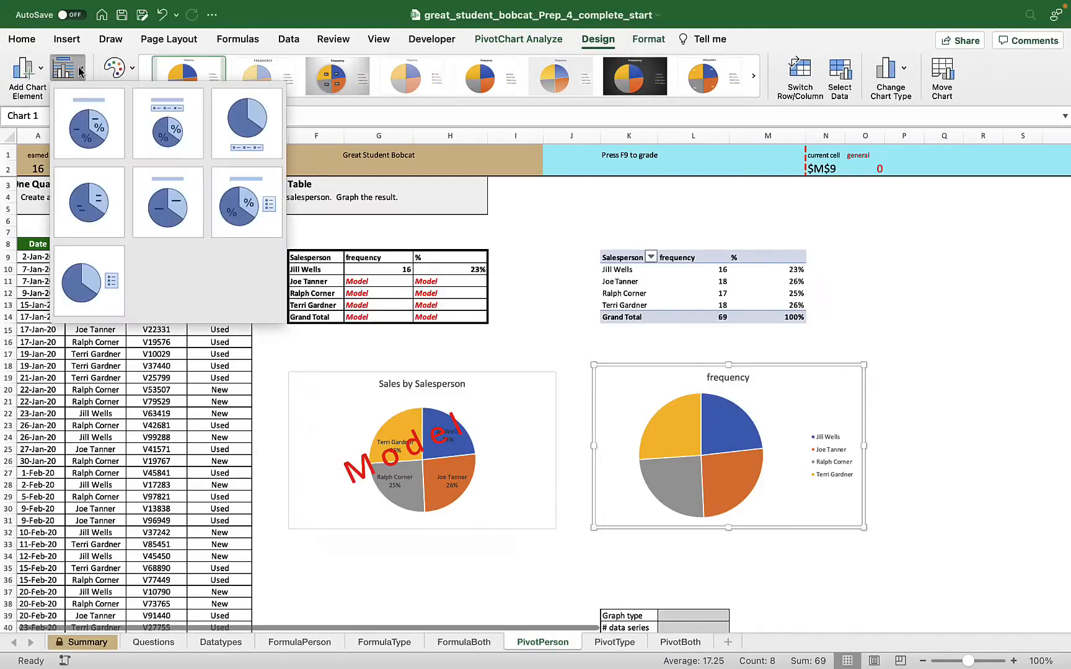
pyautogui.click(83, 131)
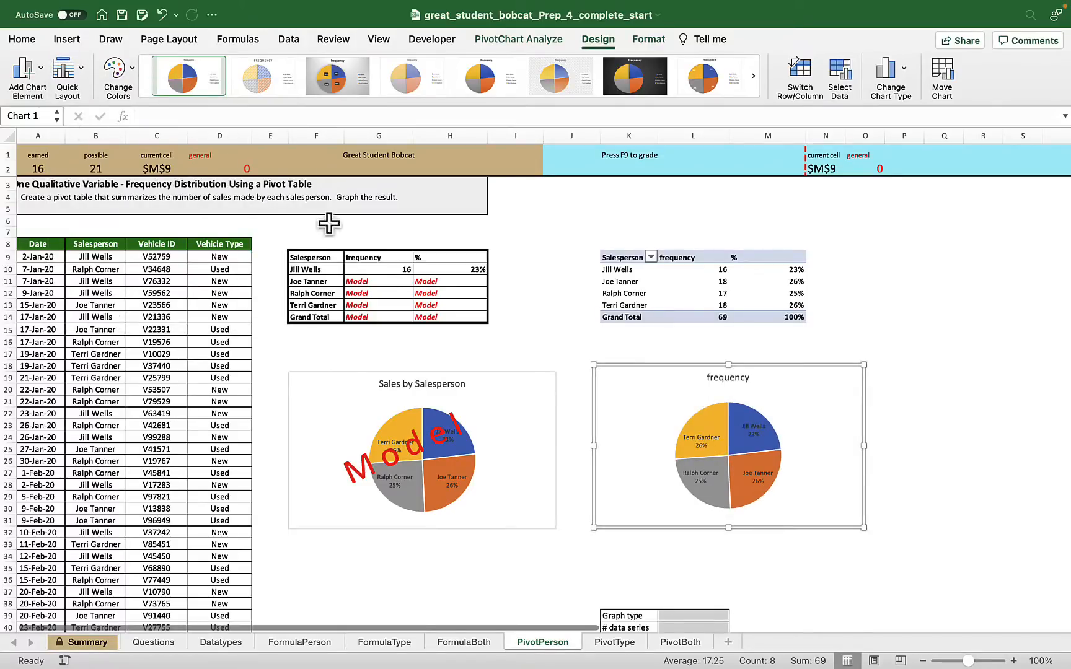
# Step: Change the pie chart's title to "Sales by Salesperson" and deselect the chart
pyautogui.click(726, 379)
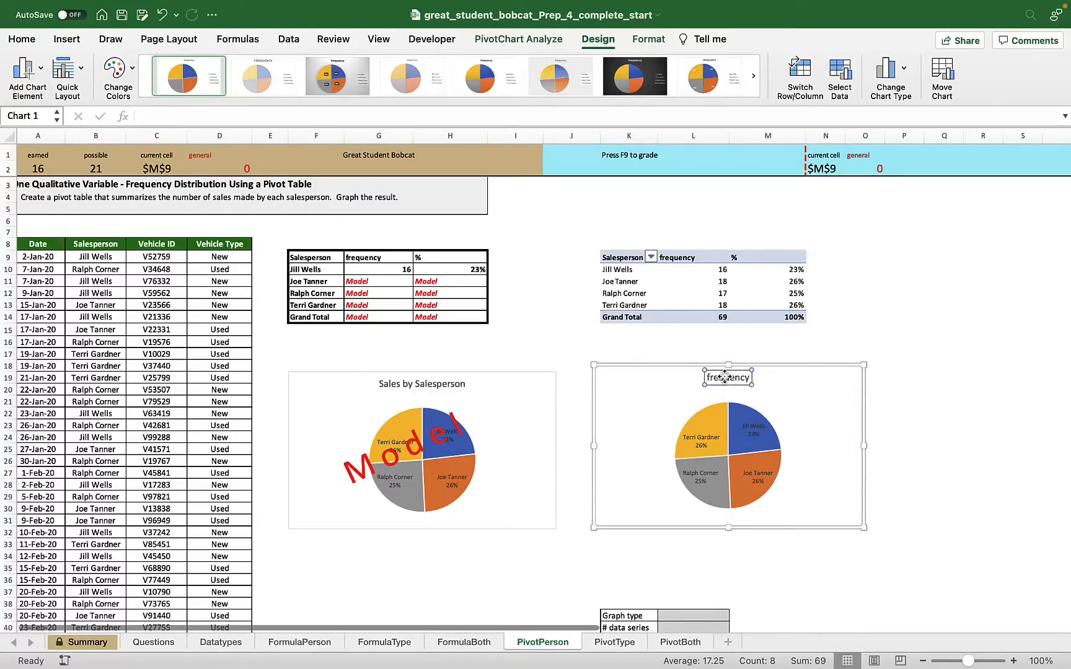
pyautogui.doubleClick(726, 380)
pyautogui.write('Sales by')
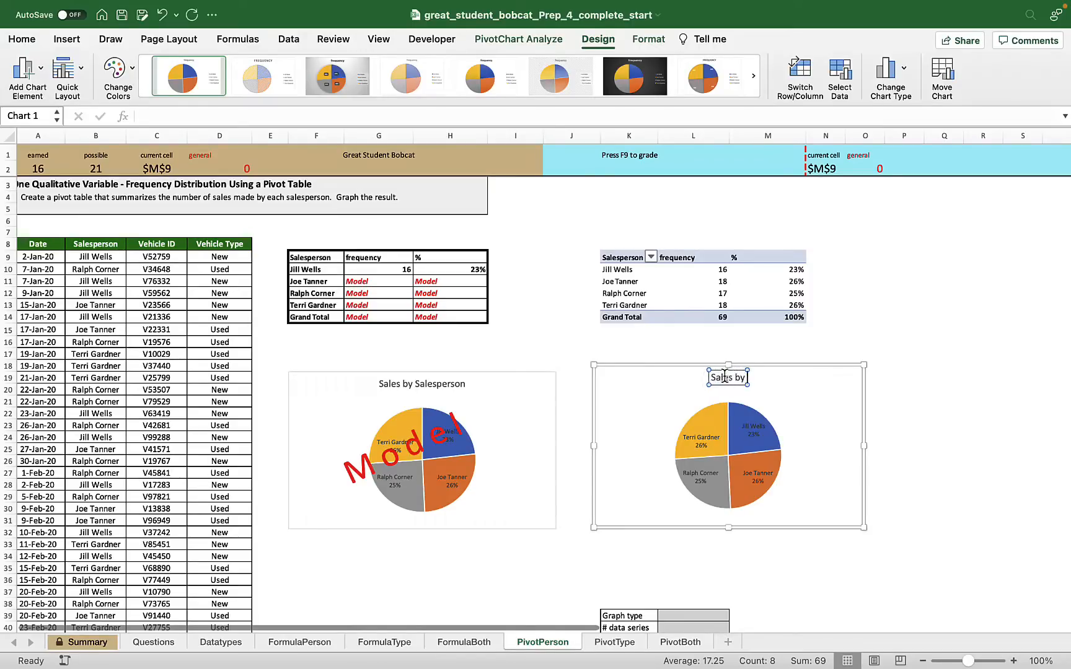
pyautogui.write(' Sales')
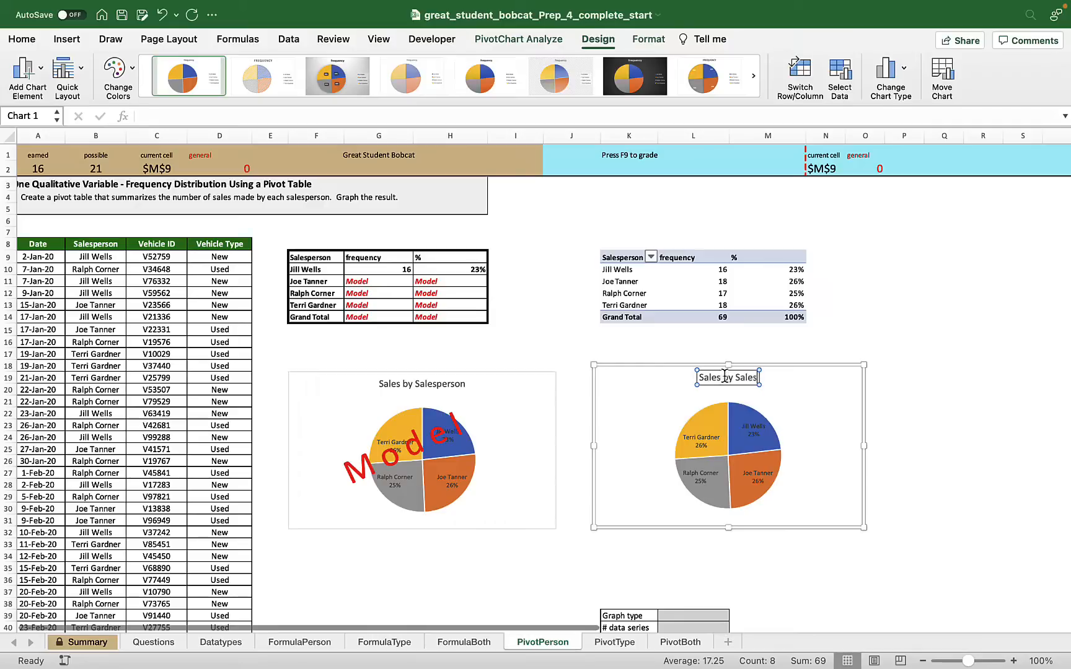
pyautogui.write('person')
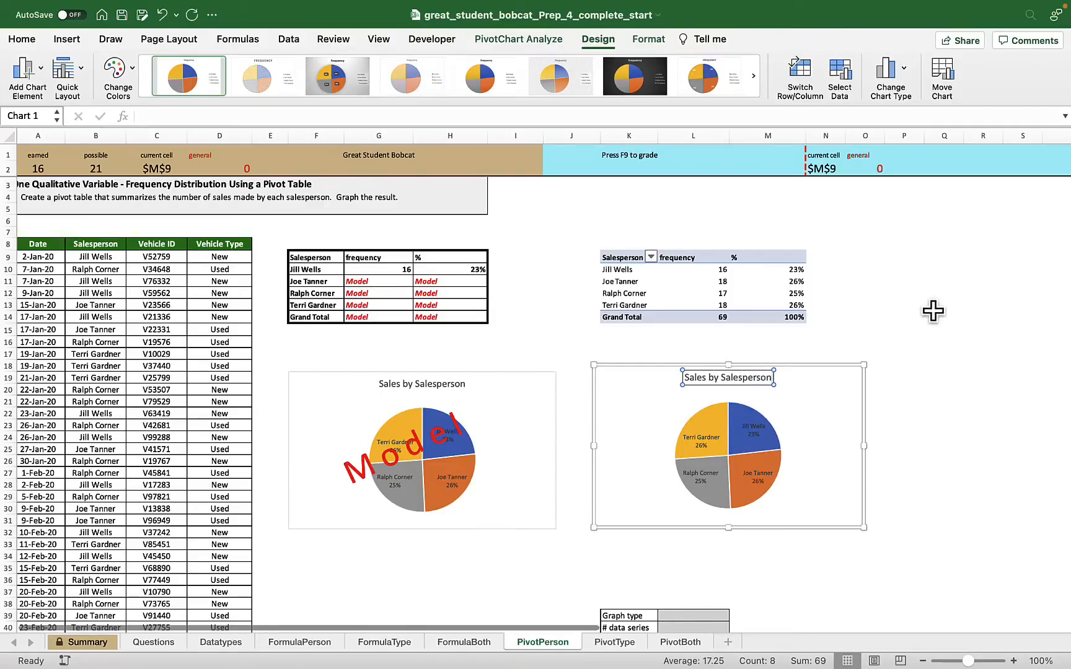
pyautogui.click(932, 309)
pyautogui.scroll(-5, 932, 309)
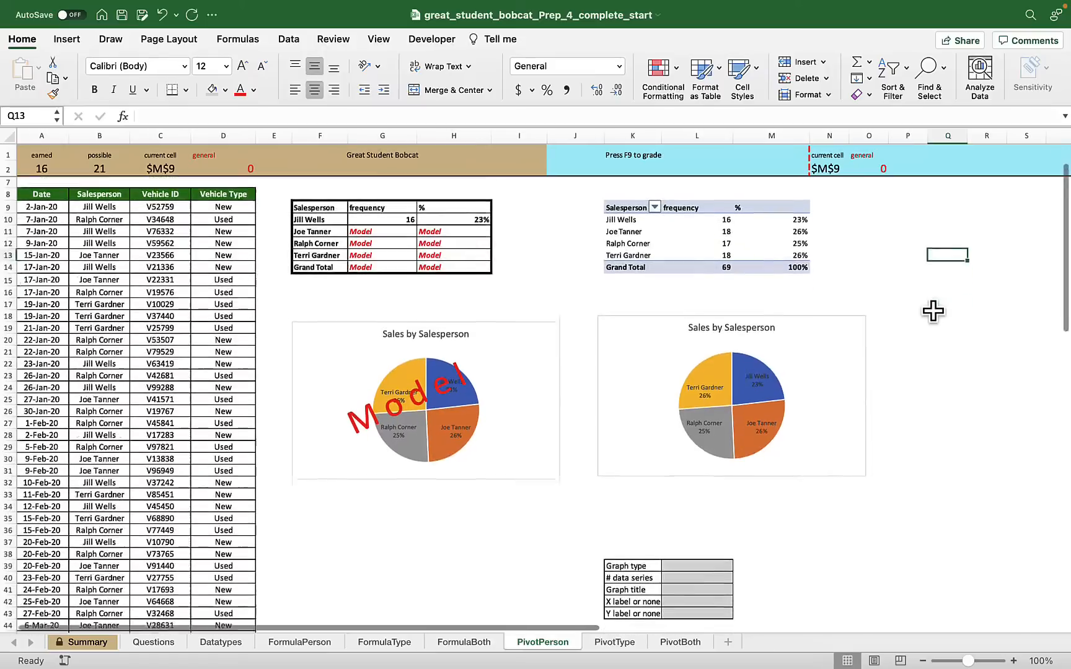
# Step: Answer the graph questions in L39:L43: type pie, 1 data series, title "Sales by Salesperson", and none for both the X and Y labels
pyautogui.click(700, 527)
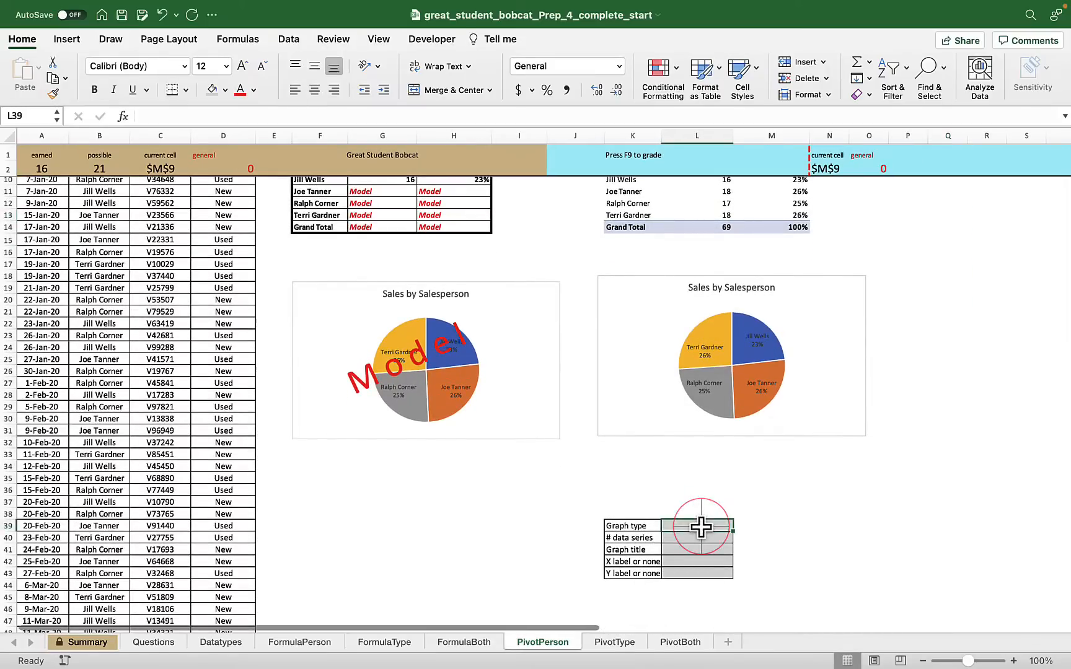
pyautogui.write('pie')
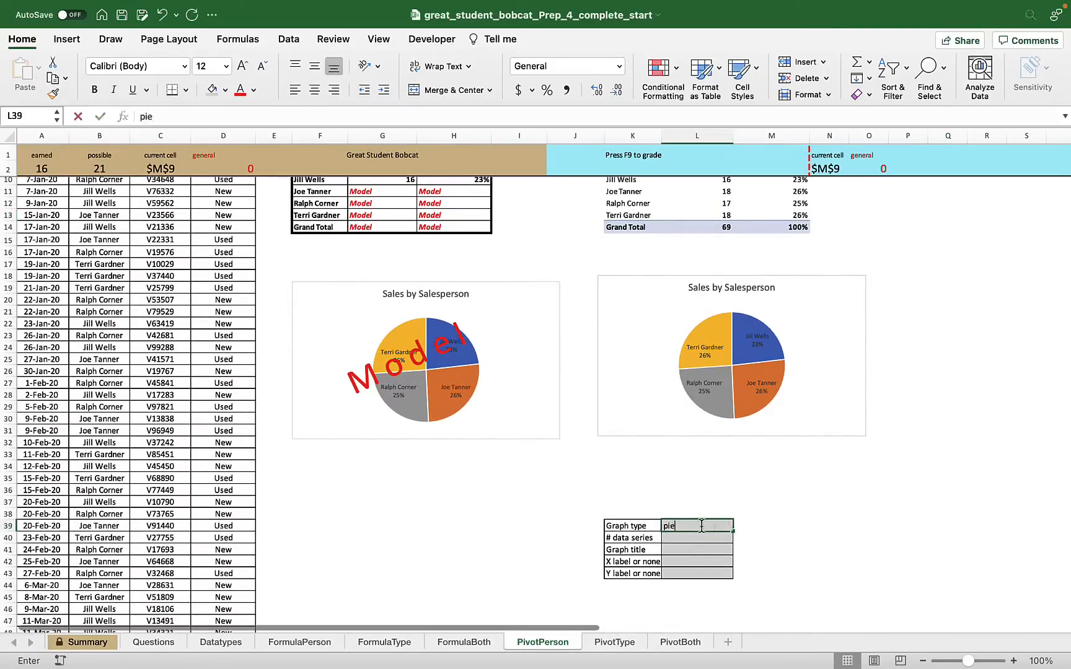
pyautogui.press('Return')
pyautogui.write('1')
pyautogui.press('Return')
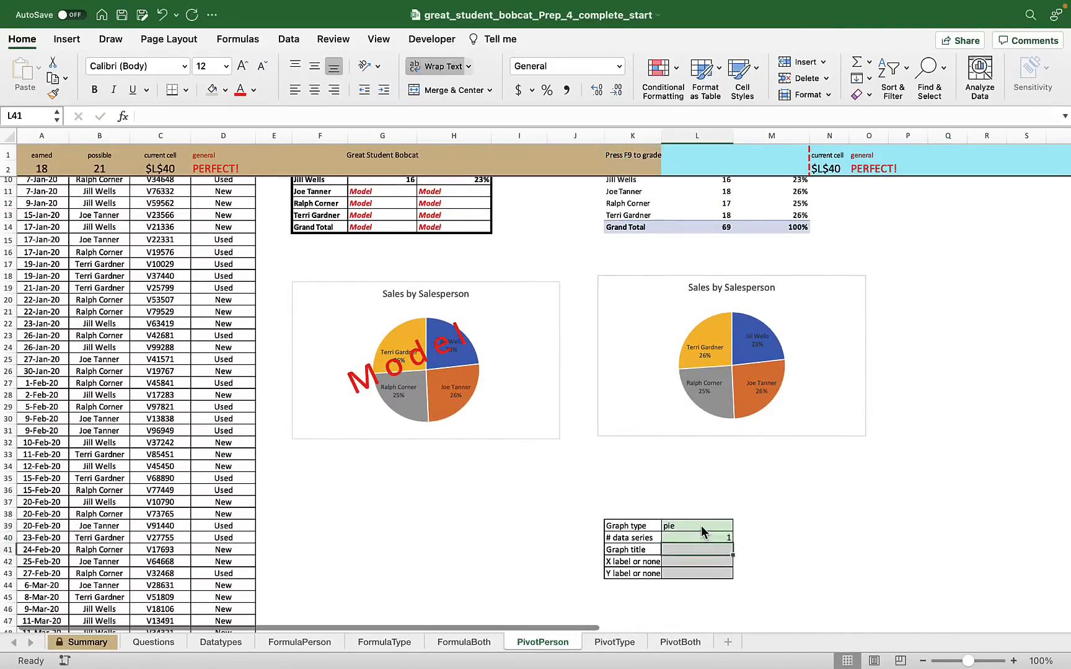
pyautogui.write('Sales by Sal')
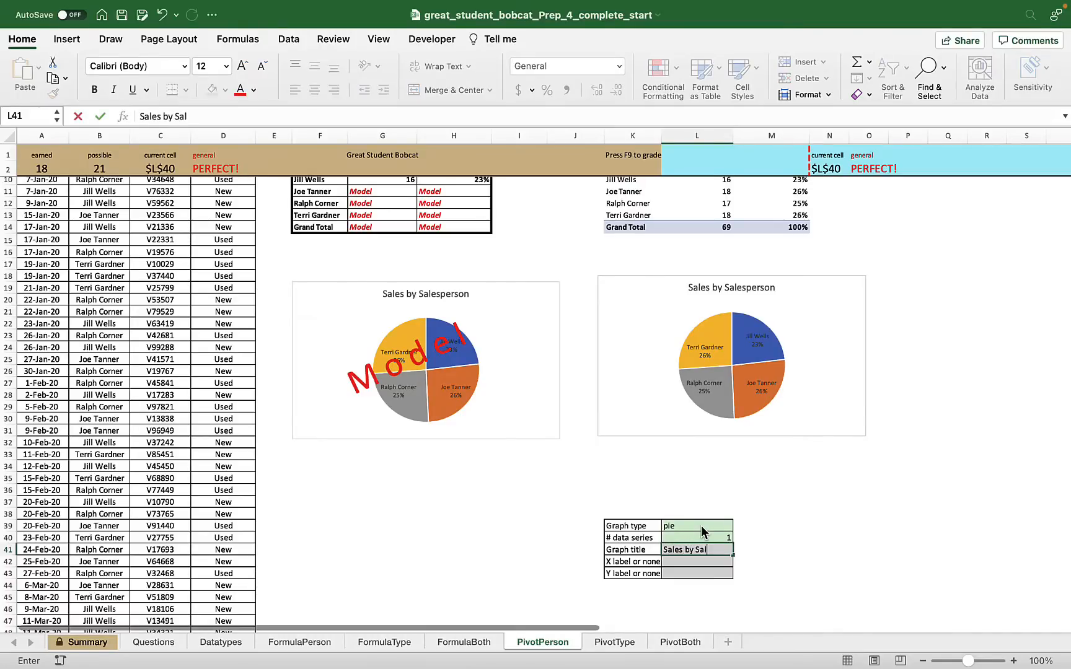
pyautogui.write('esperson')
pyautogui.press('Return')
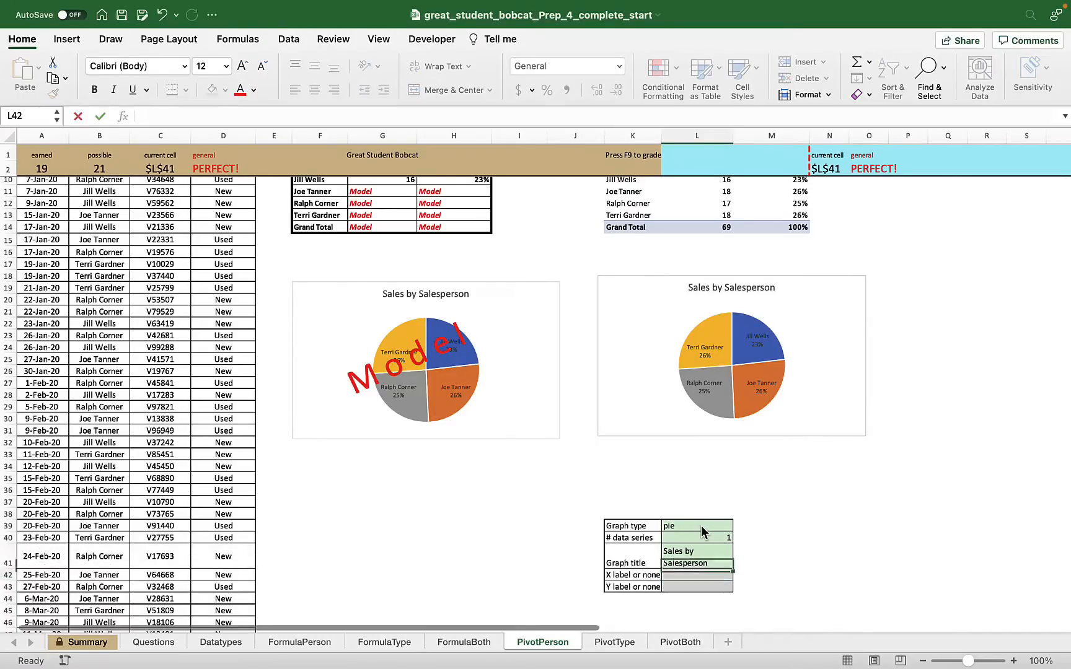
pyautogui.write('none')
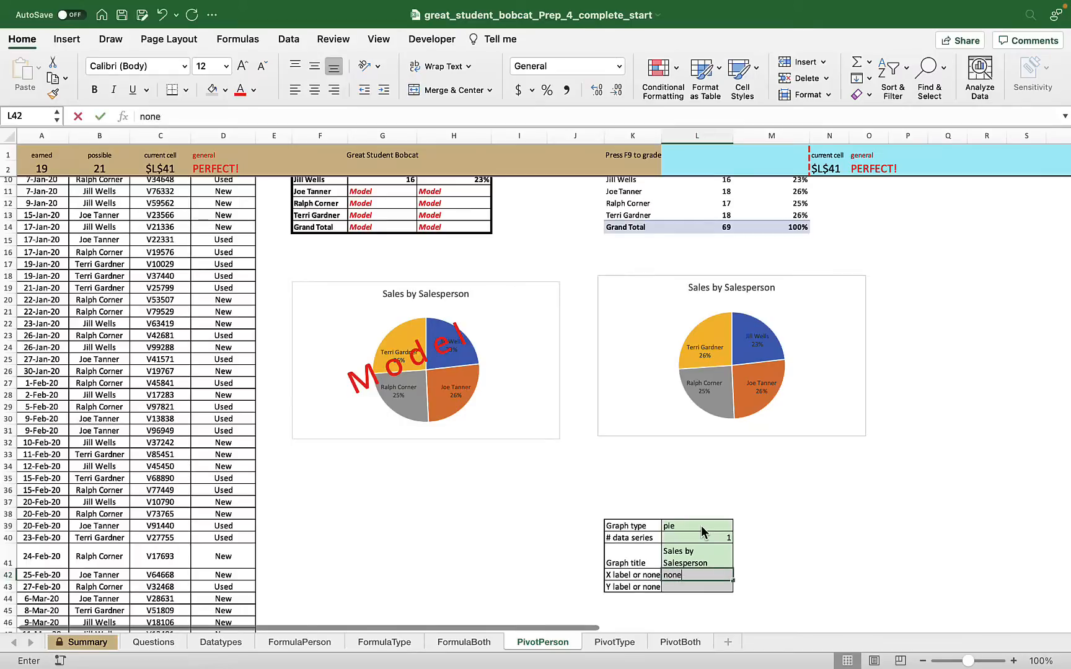
pyautogui.press('Return')
pyautogui.write('none')
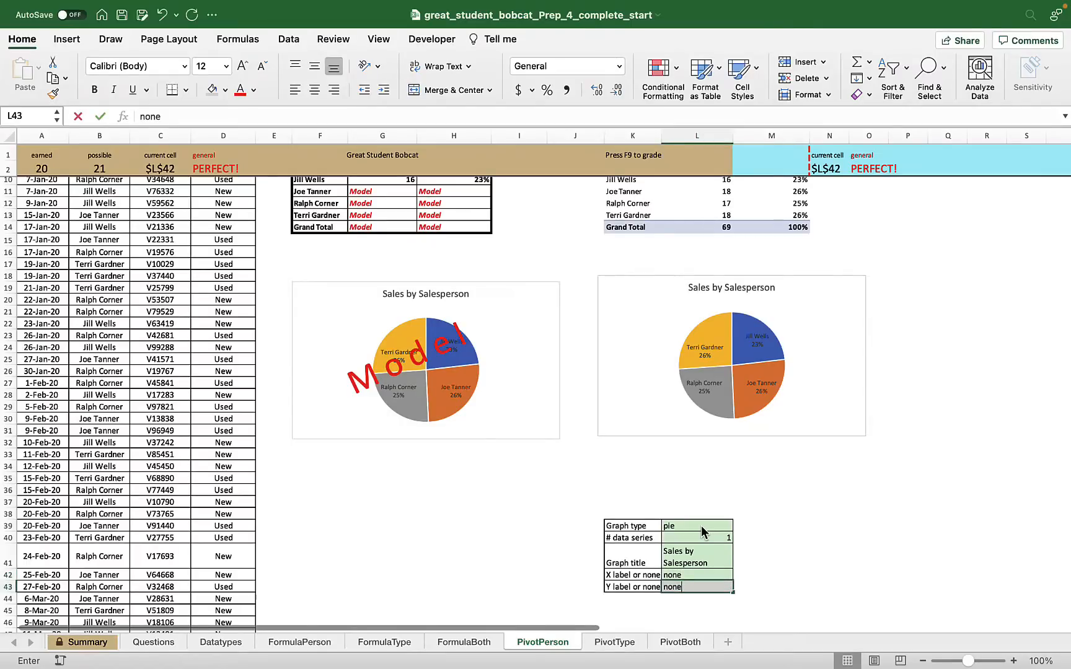
pyautogui.press('Return')
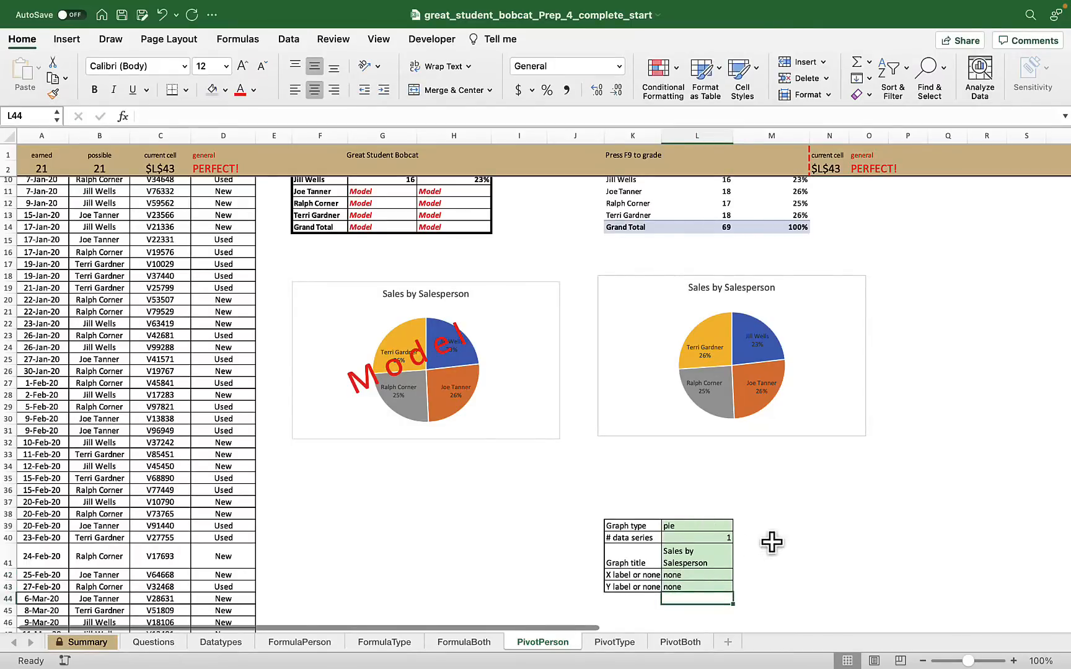
# Step: On the PivotType sheet, create a PivotTable from A8:D77 in existing-sheet cell K9, replacing the placeholder text there
pyautogui.click(604, 643)
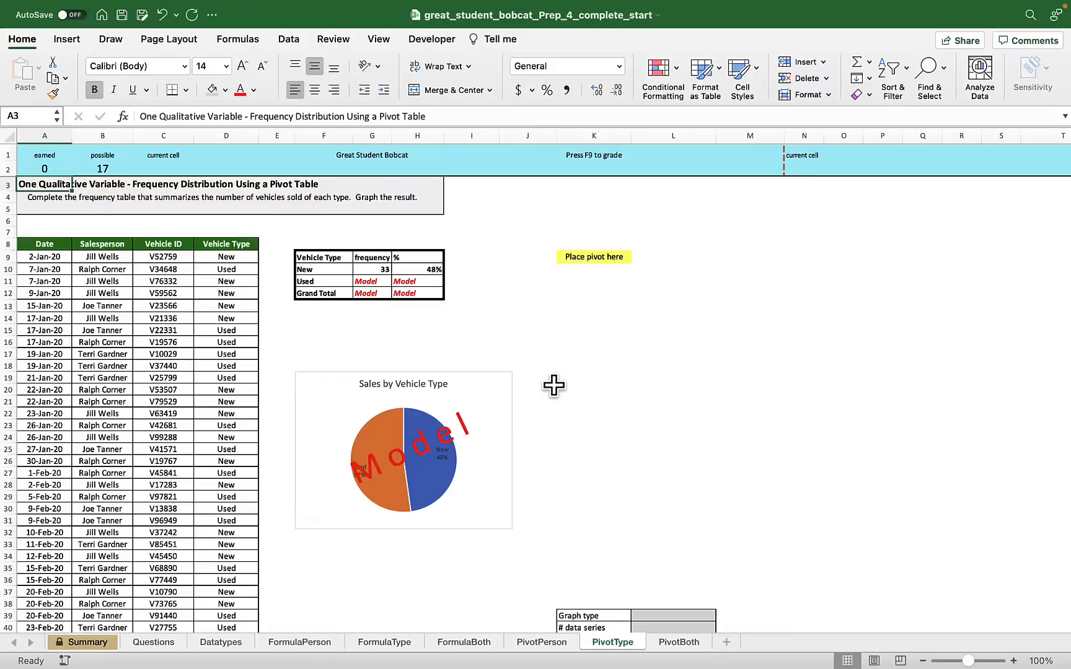
pyautogui.click(141, 345)
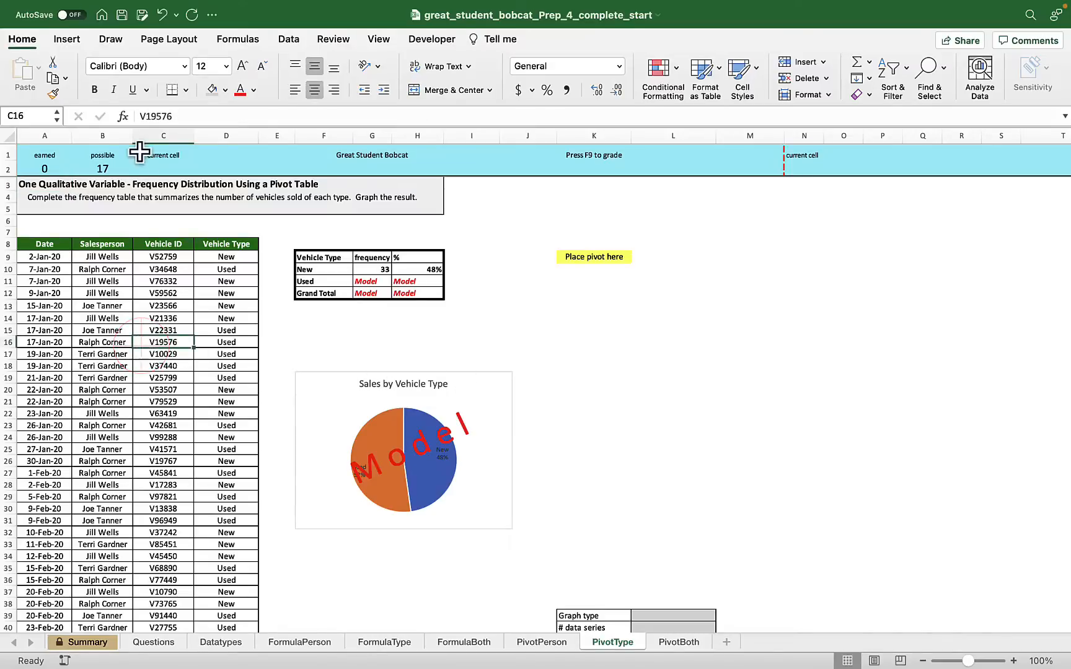
pyautogui.click(69, 39)
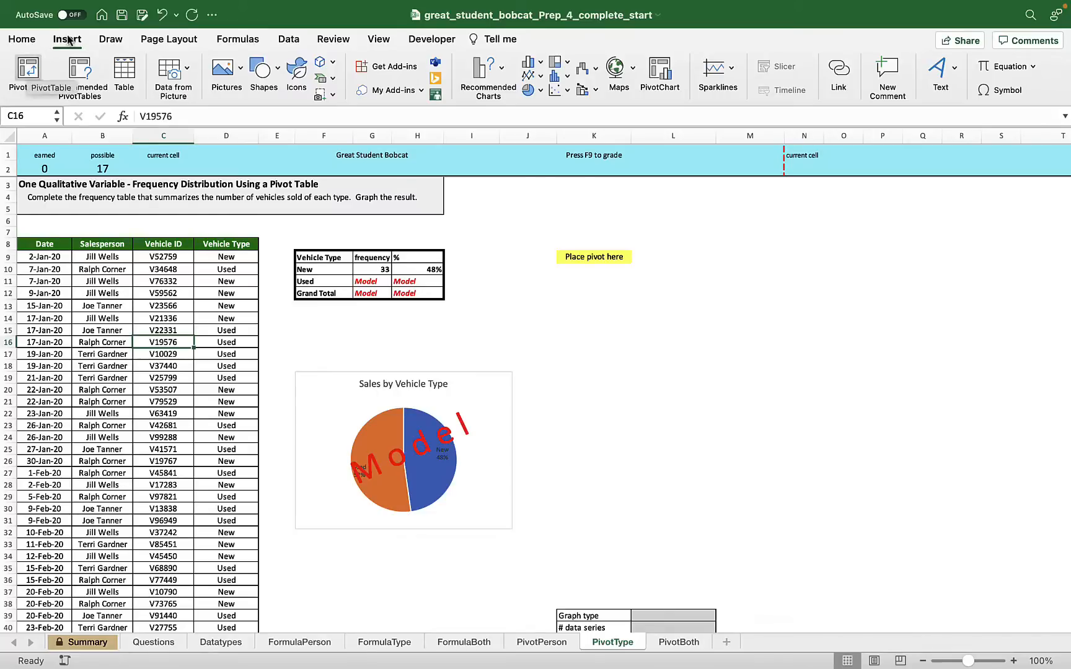
pyautogui.click(28, 70)
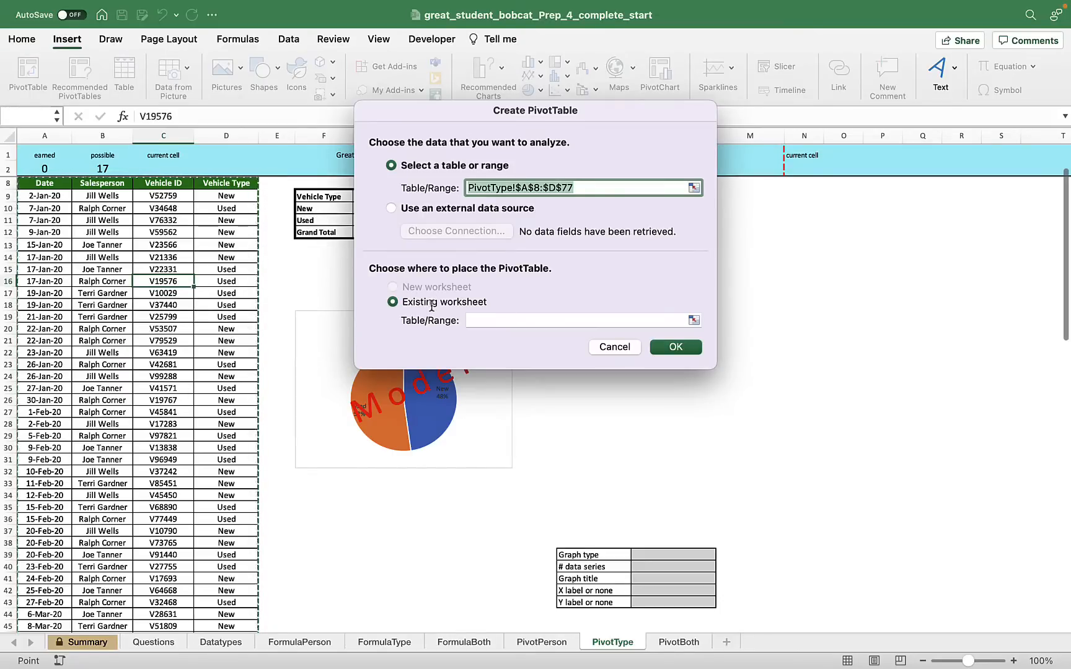
pyautogui.click(432, 307)
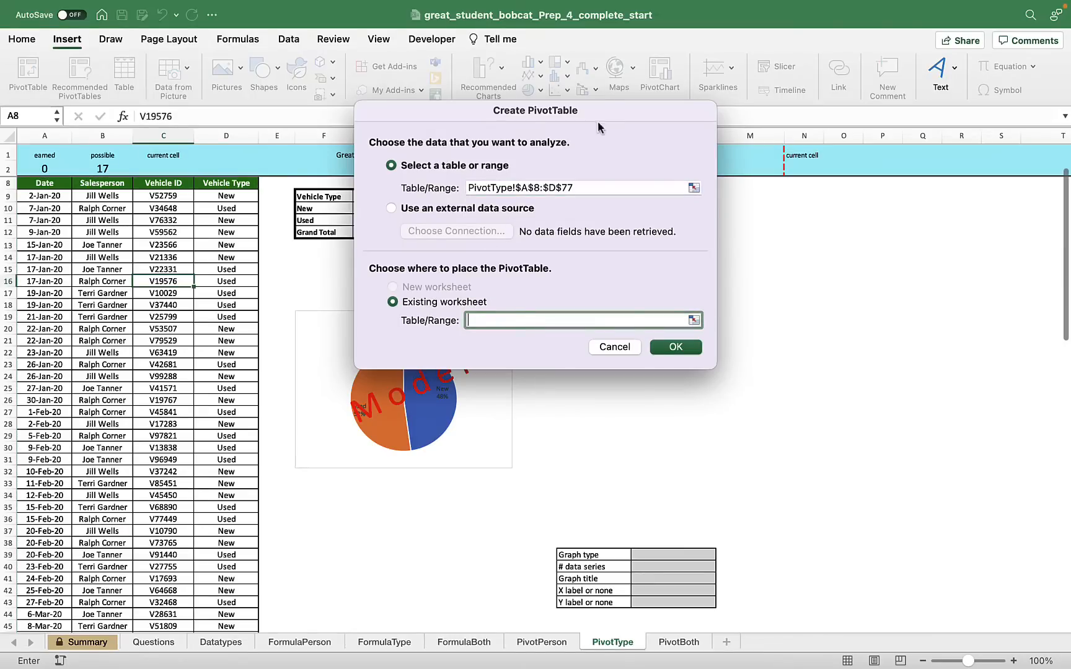
pyautogui.moveTo(613, 111); pyautogui.dragTo(393, 230)
pyautogui.click(587, 196)
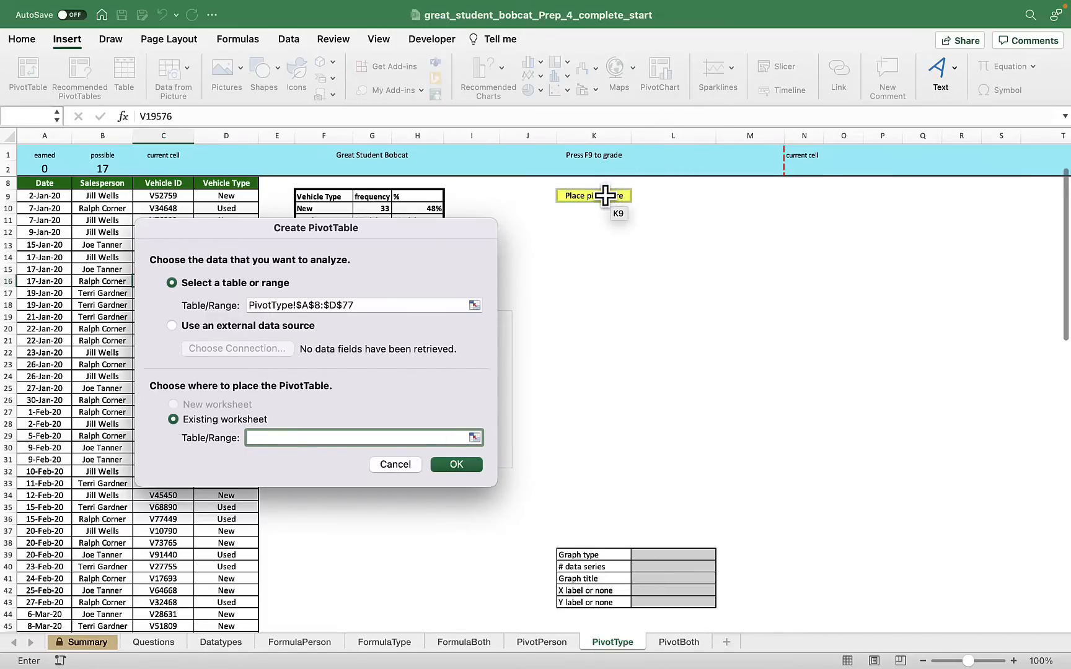
pyautogui.click(604, 196)
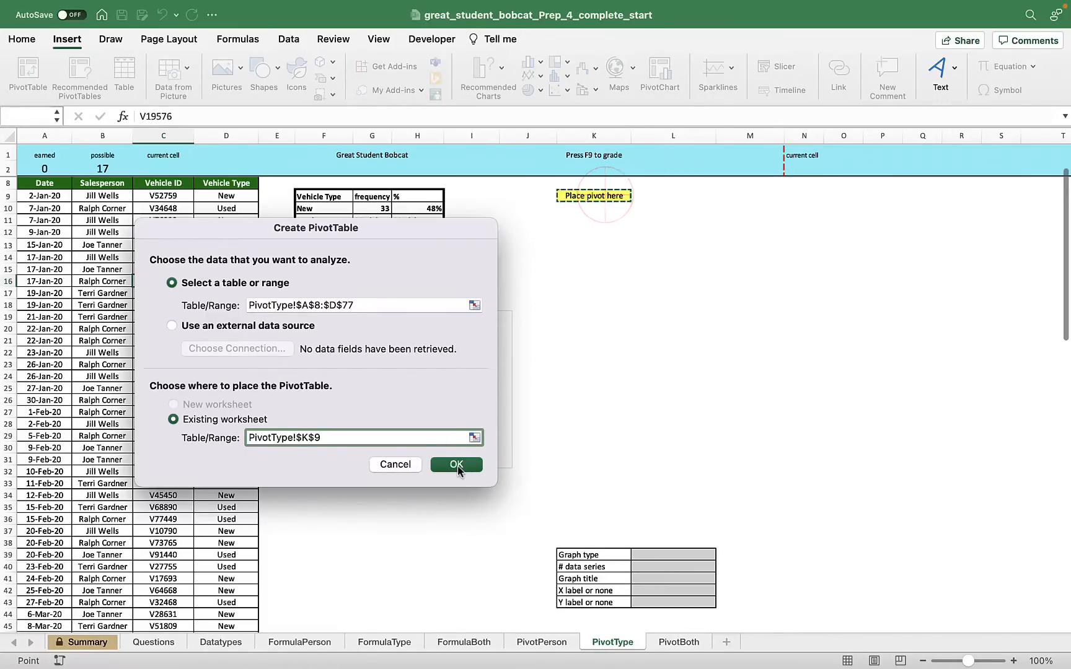
pyautogui.click(457, 465)
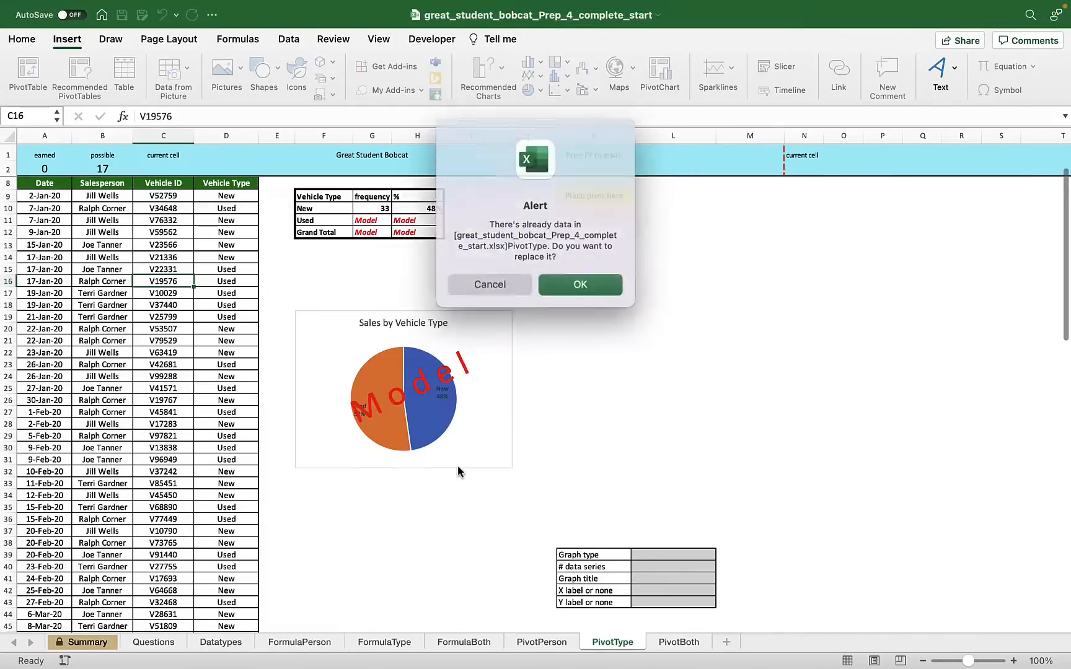
pyautogui.click(579, 283)
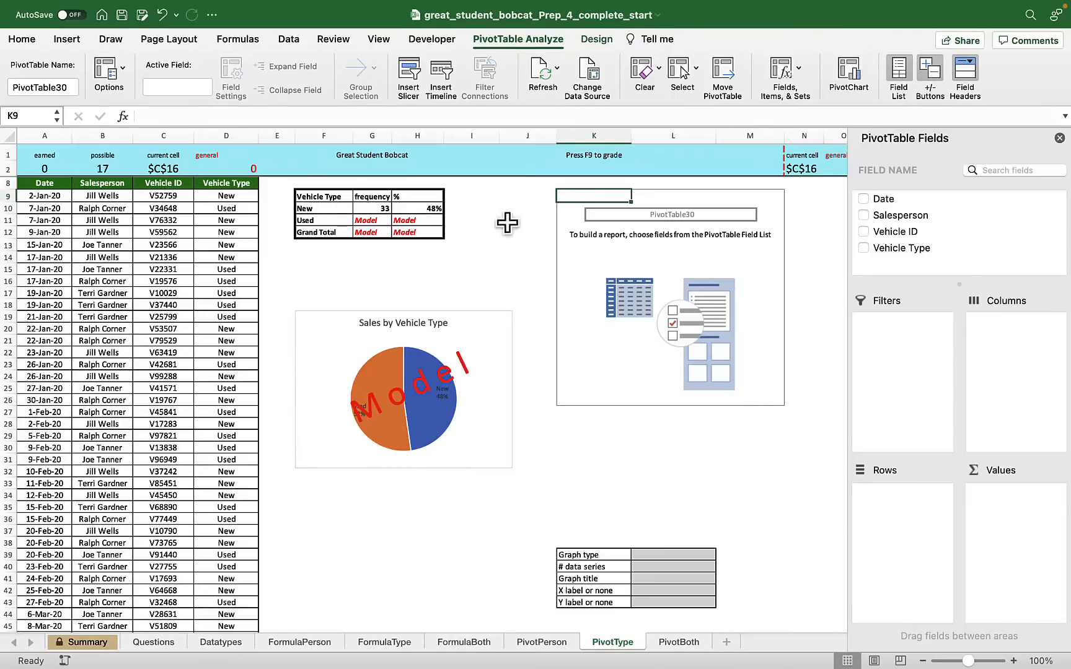
# Step: Use Vehicle Type as the PivotTable's rows and the count of Vehicle ID as its values
pyautogui.click(883, 249)
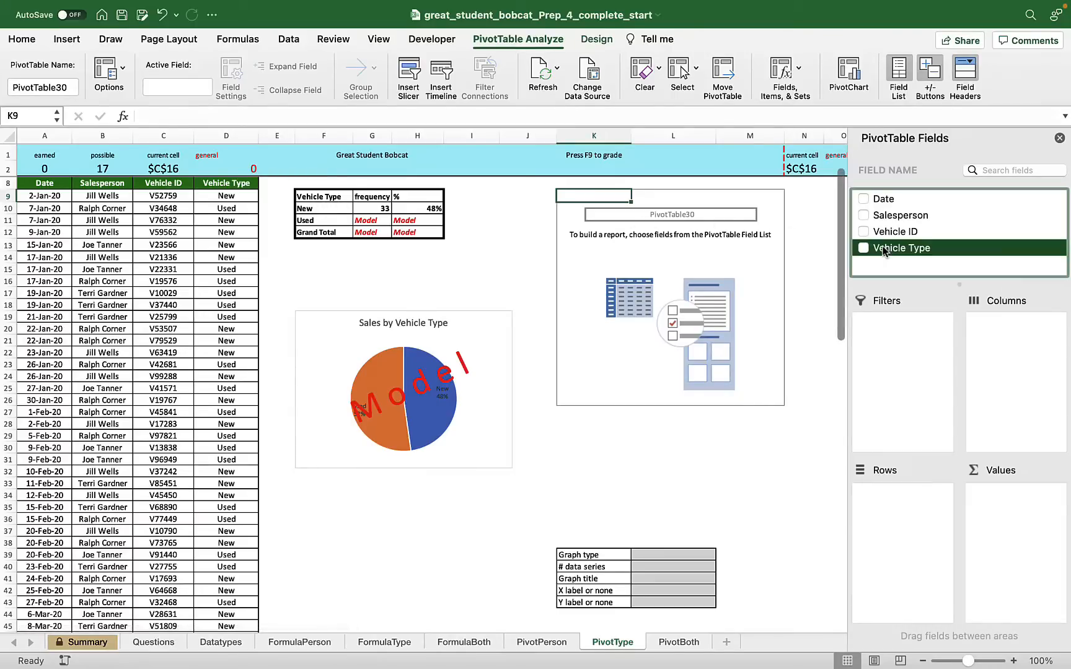
pyautogui.moveTo(883, 249); pyautogui.dragTo(900, 496)
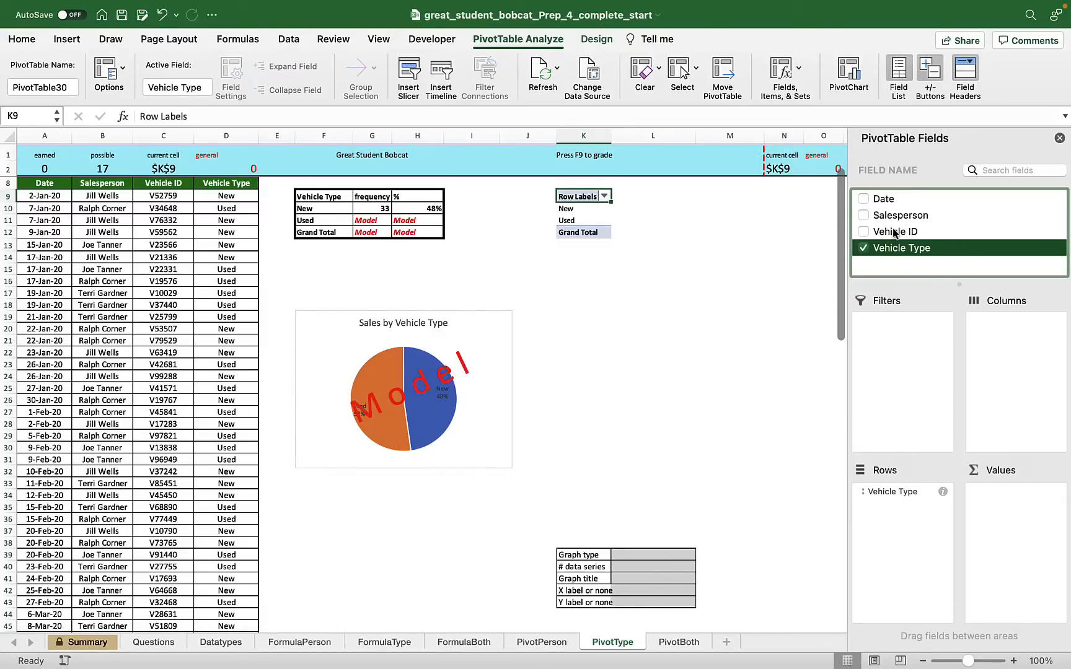
pyautogui.moveTo(894, 233); pyautogui.dragTo(1030, 493)
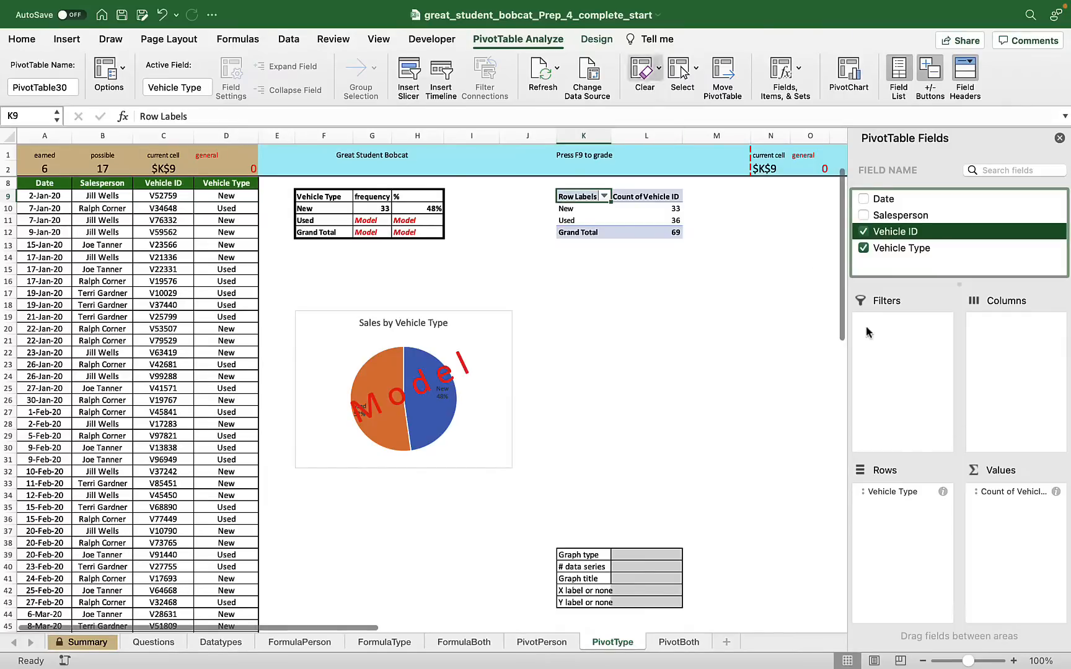
# Step: Change the PivotTable's report layout so the row header shows the field name Vehicle Type instead of Row Labels
pyautogui.click(597, 39)
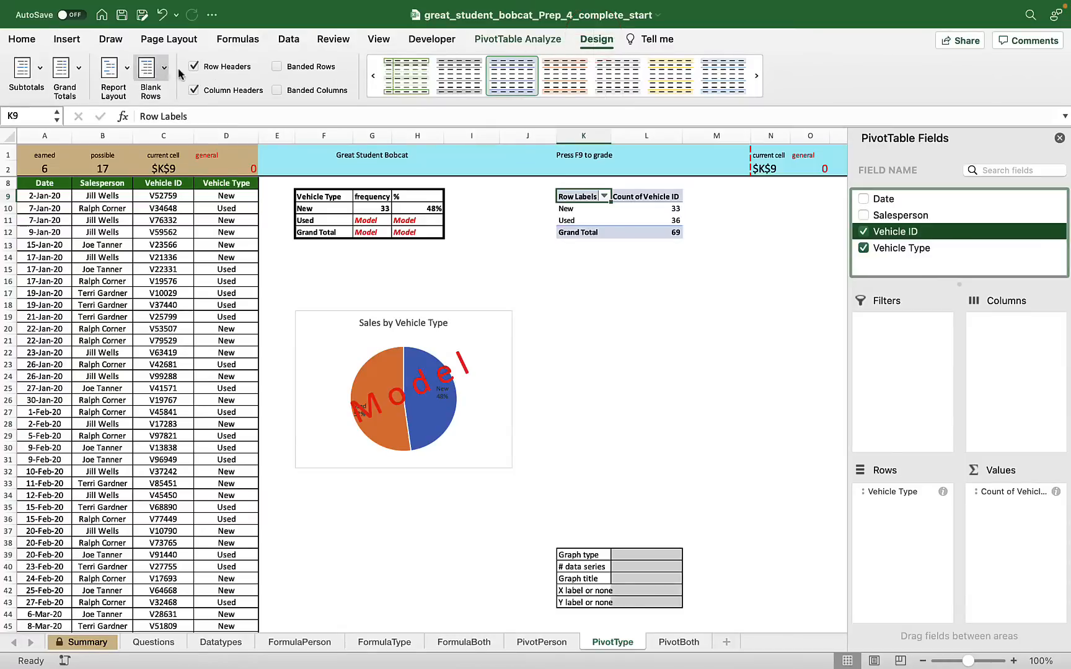
pyautogui.click(127, 73)
pyautogui.click(134, 103)
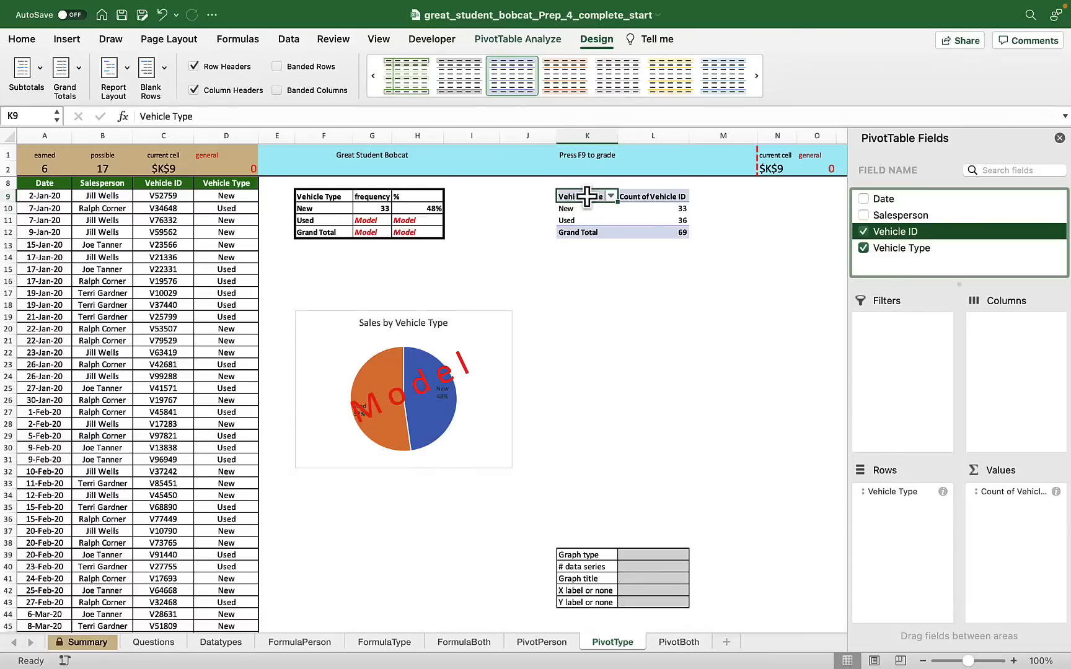
# Step: Add Vehicle Type as a second value field and show its count as % of Column Total
pyautogui.click(891, 249)
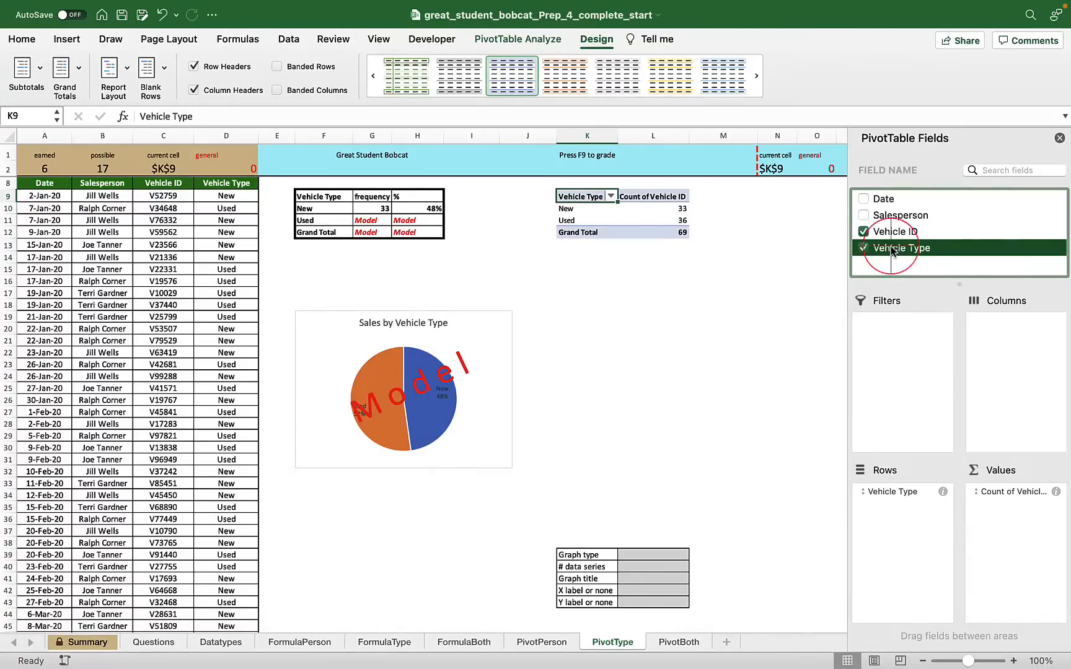
pyautogui.moveTo(890, 246); pyautogui.dragTo(1021, 520)
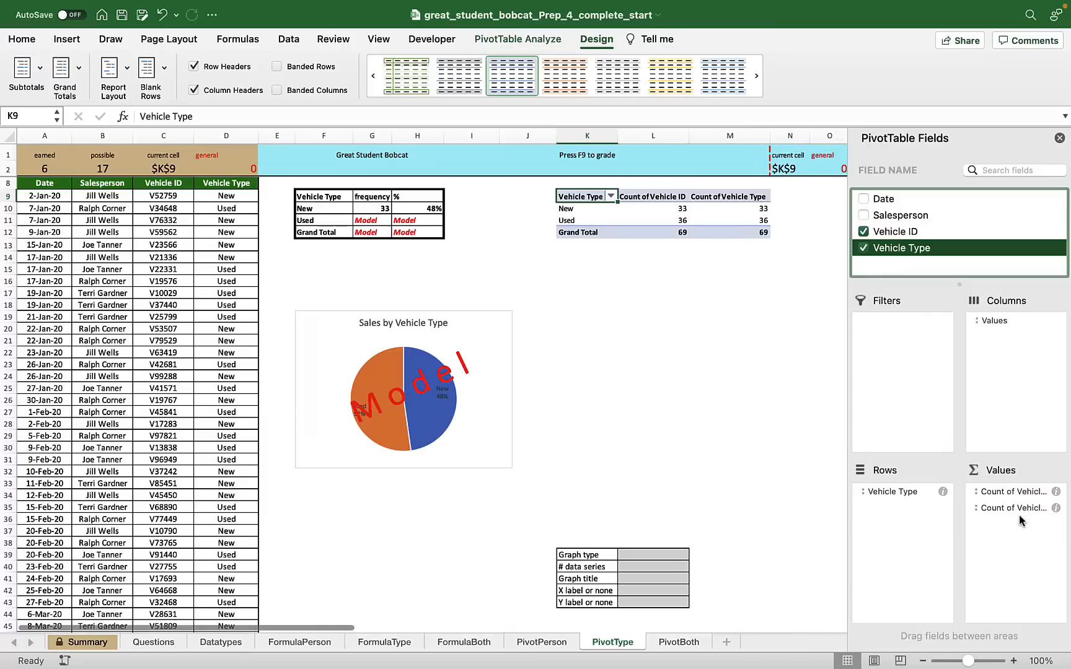
pyautogui.click(1055, 508)
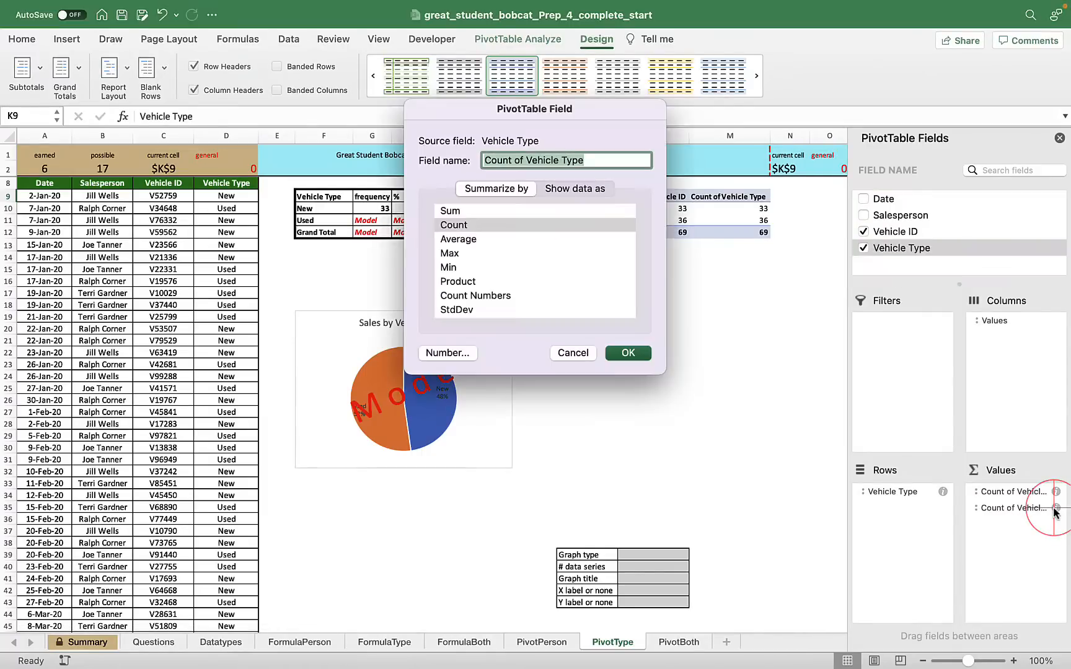
pyautogui.click(574, 190)
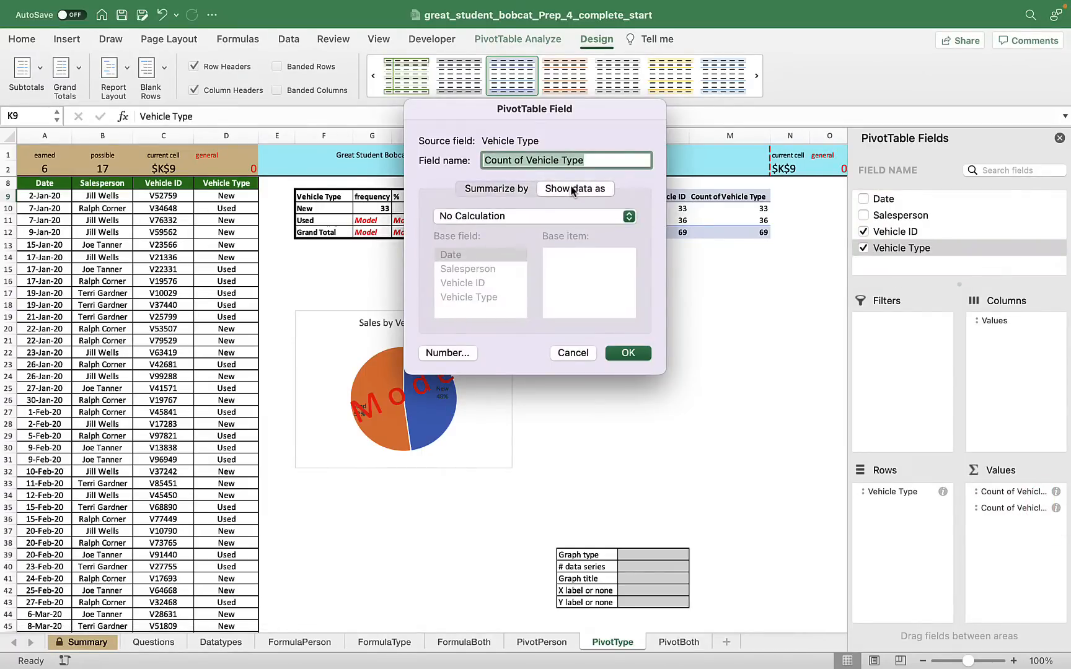
pyautogui.click(541, 220)
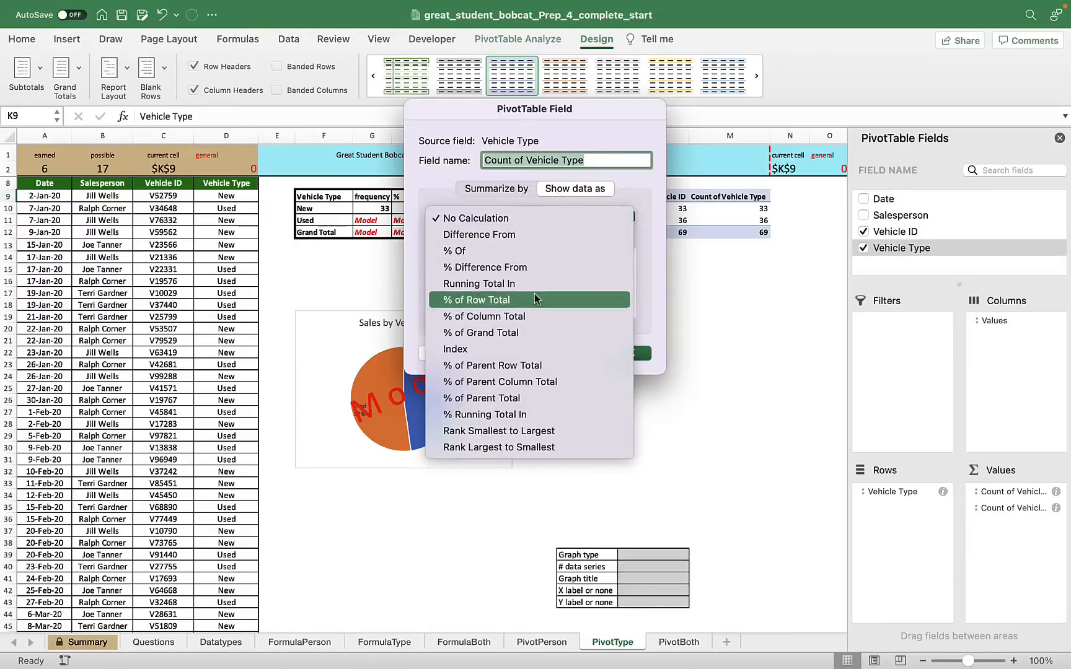
pyautogui.click(532, 315)
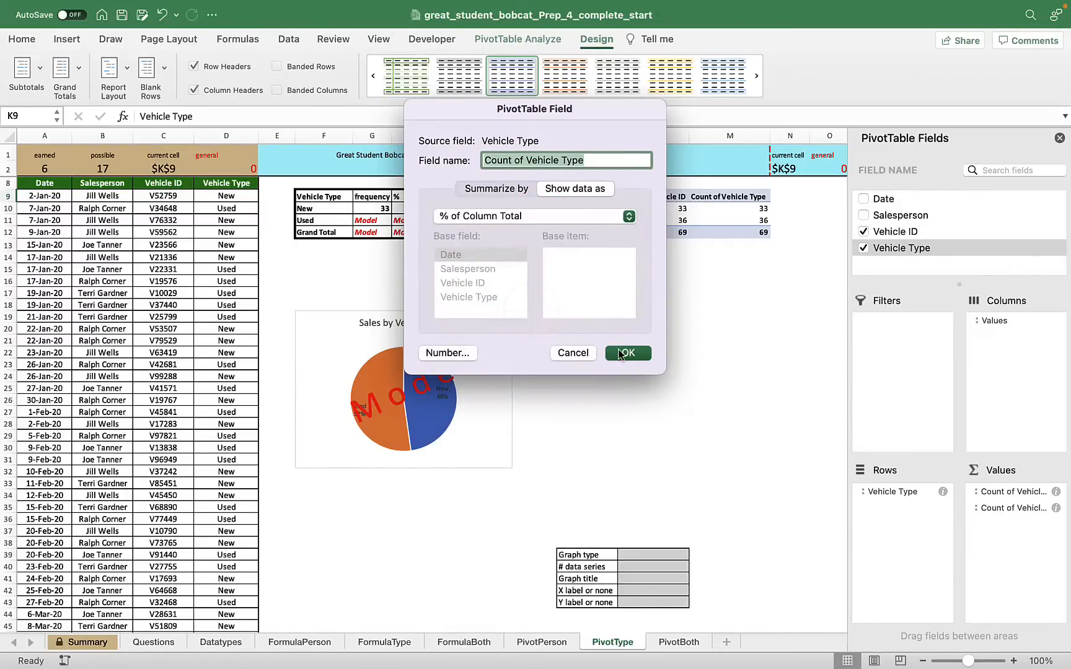
pyautogui.click(626, 353)
# Step: Format the Count of Vehicle Type values as percentages with 0 decimal places
pyautogui.click(751, 209)
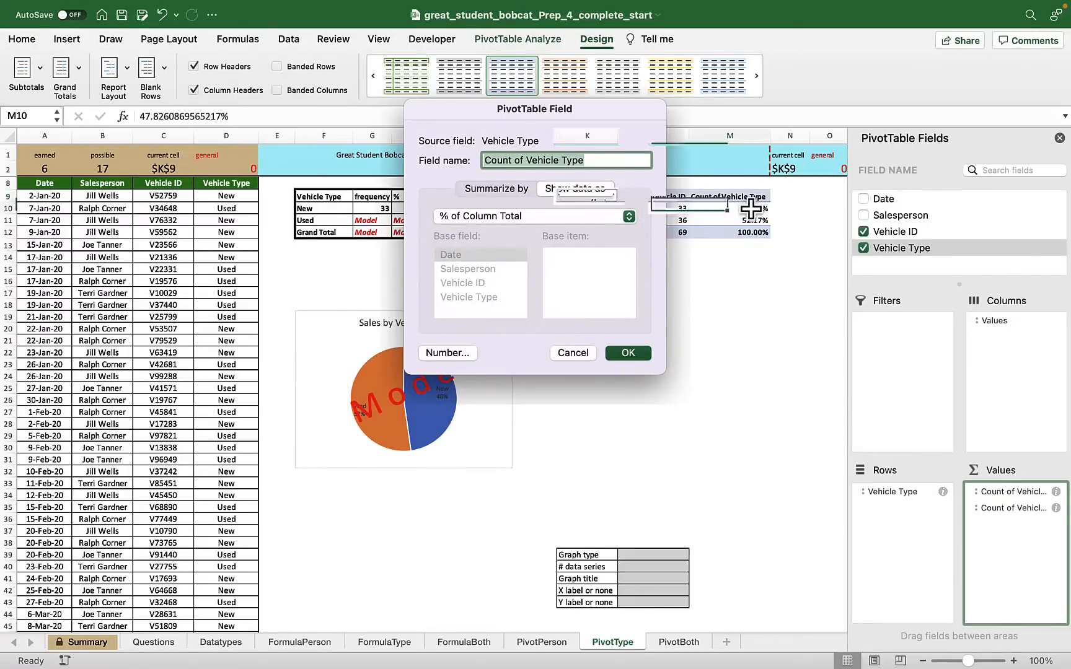
pyautogui.rightClick(751, 209)
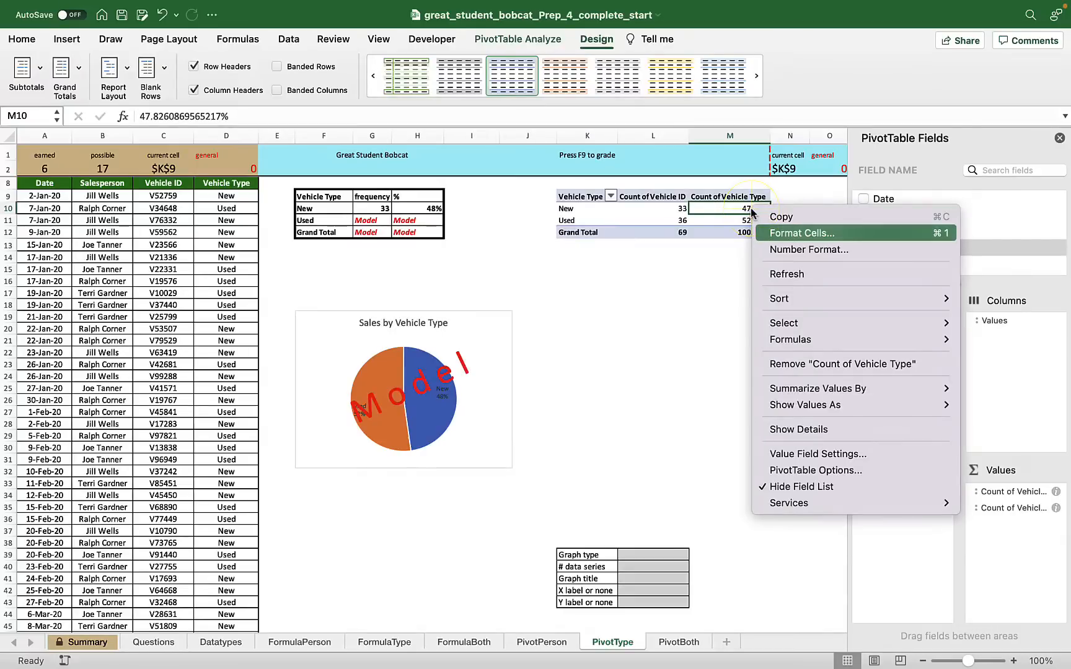
pyautogui.click(777, 249)
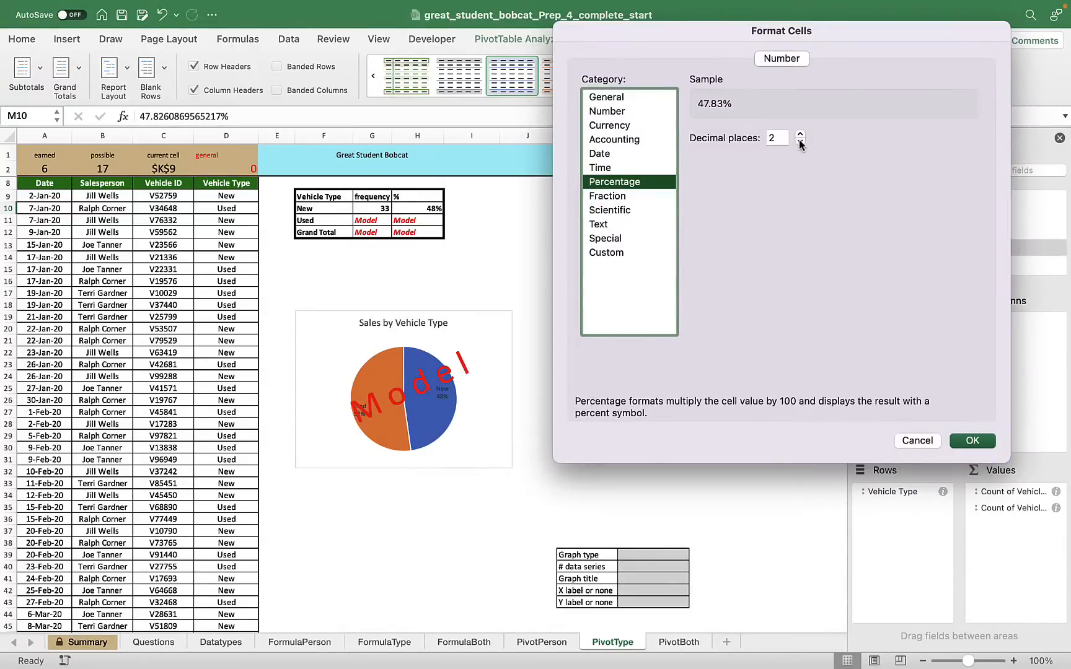
pyautogui.click(800, 142)
pyautogui.click(799, 142)
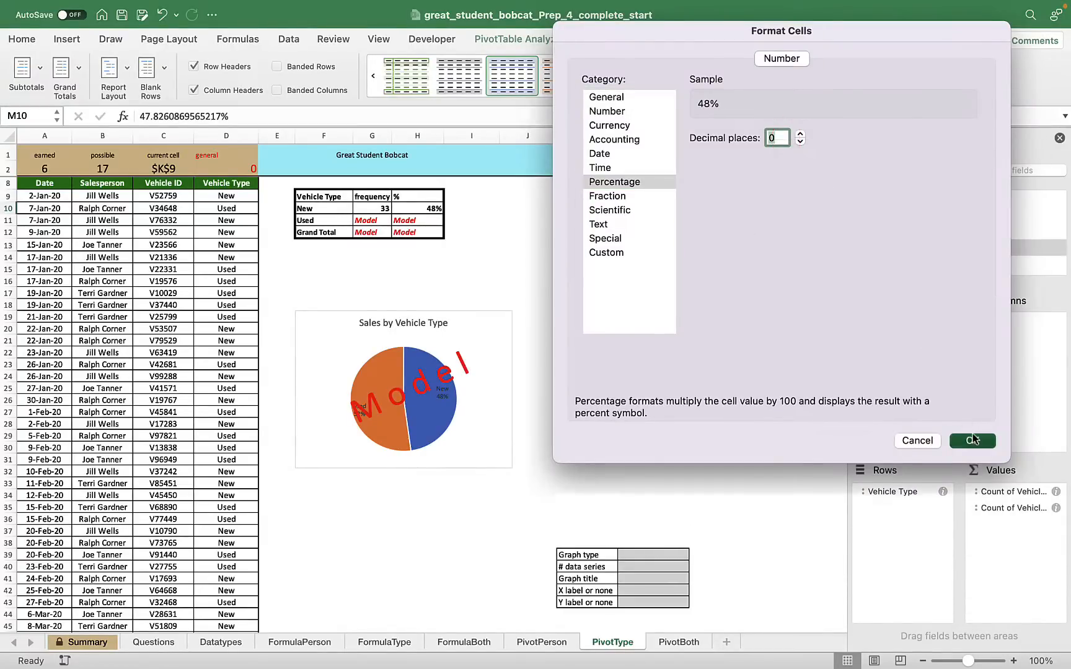
pyautogui.click(971, 441)
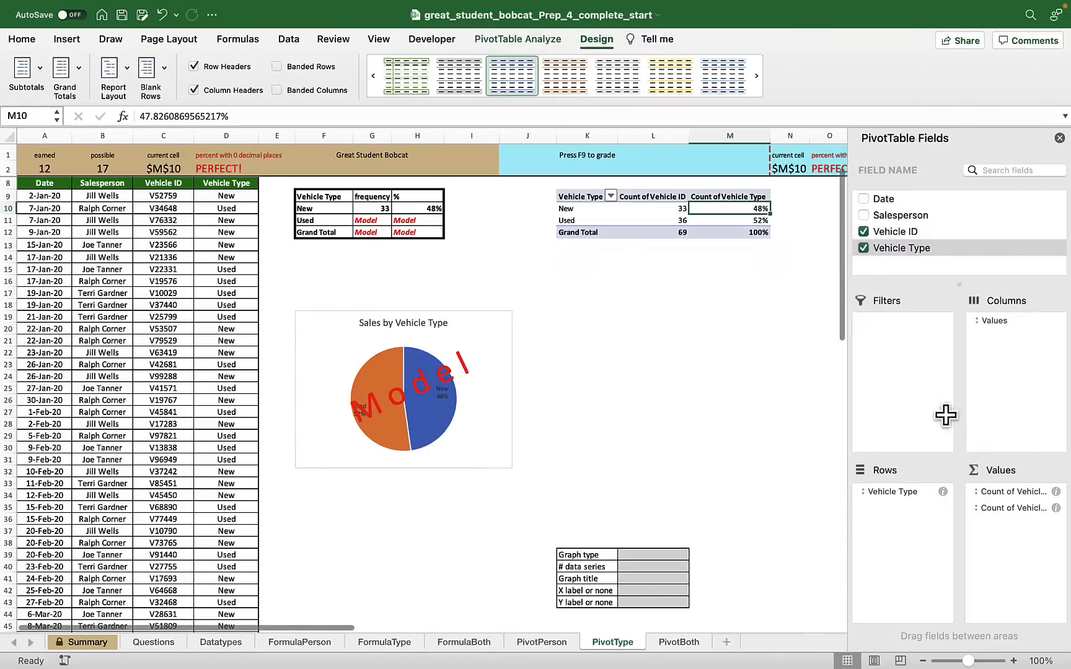
# Step: Rename the PivotTable's value headers to frequency for the Vehicle ID count and % for the Vehicle Type count
pyautogui.click(637, 196)
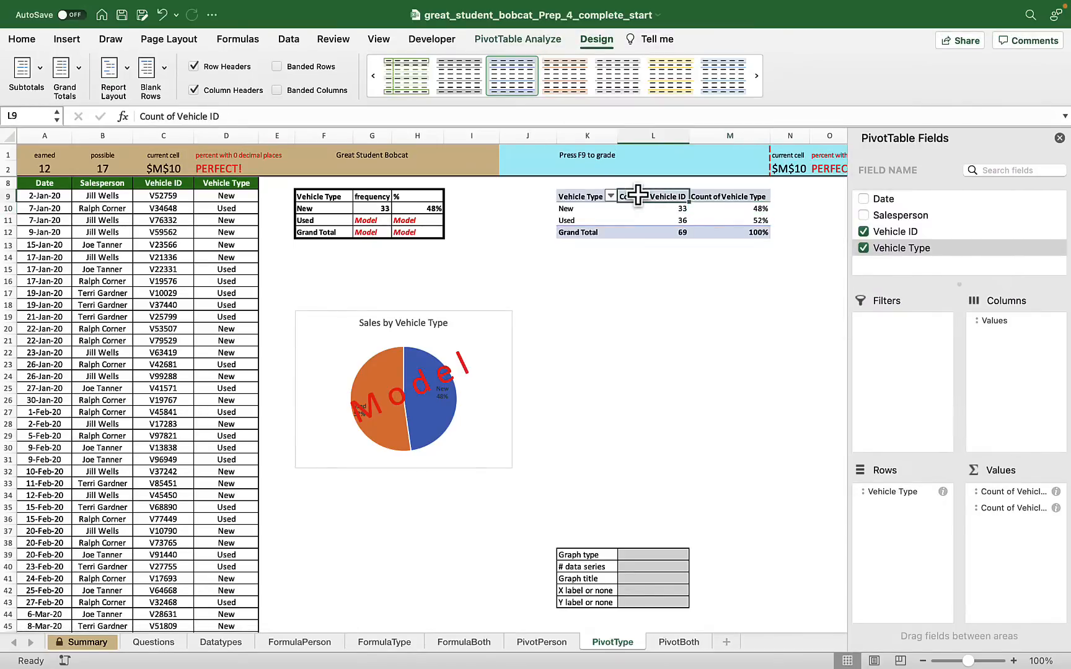
pyautogui.write('frequency')
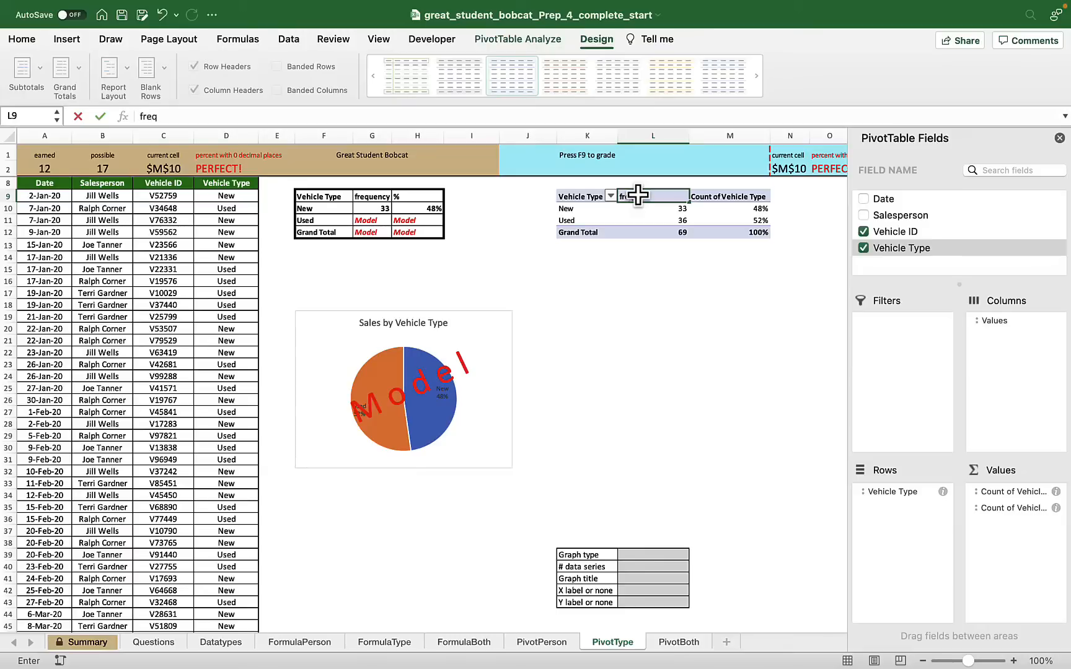
pyautogui.click(722, 196)
pyautogui.write('%')
pyautogui.click(745, 305)
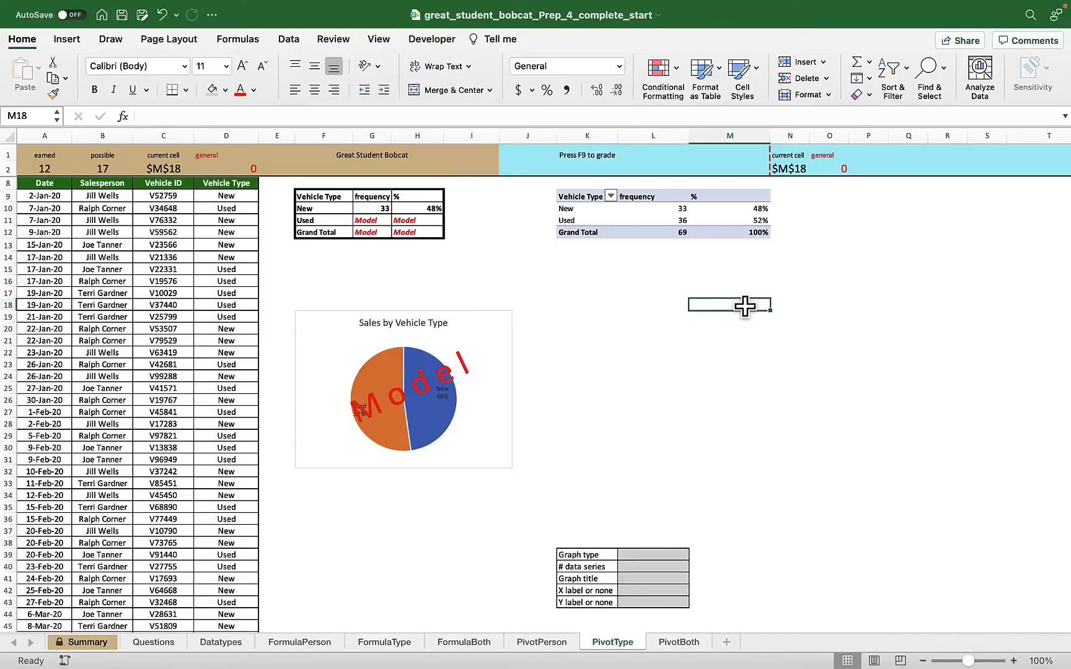
# Step: Insert a 2-D pie chart from the New and Used vehicle types and their frequency values in K10:L11
pyautogui.click(644, 553)
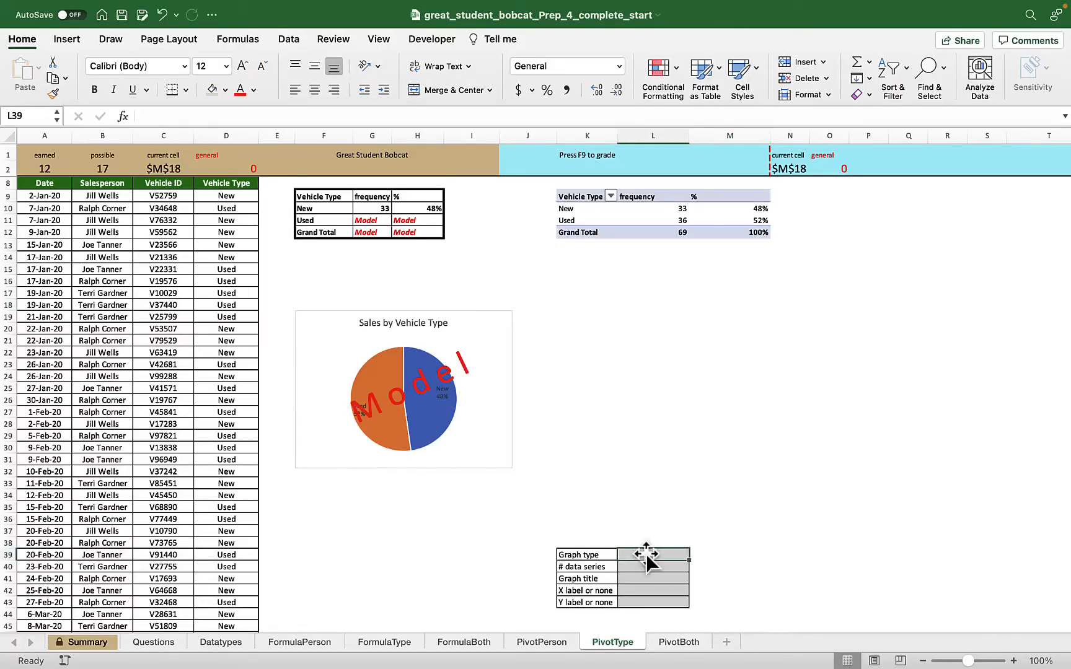
pyautogui.click(577, 209)
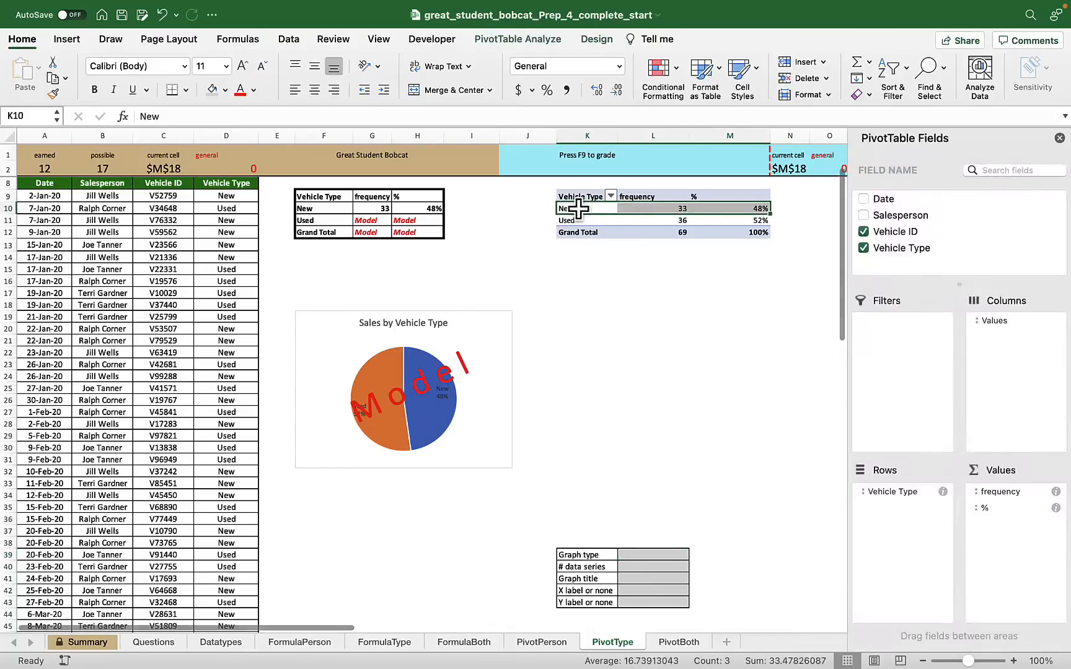
pyautogui.moveTo(578, 208); pyautogui.dragTo(655, 226)
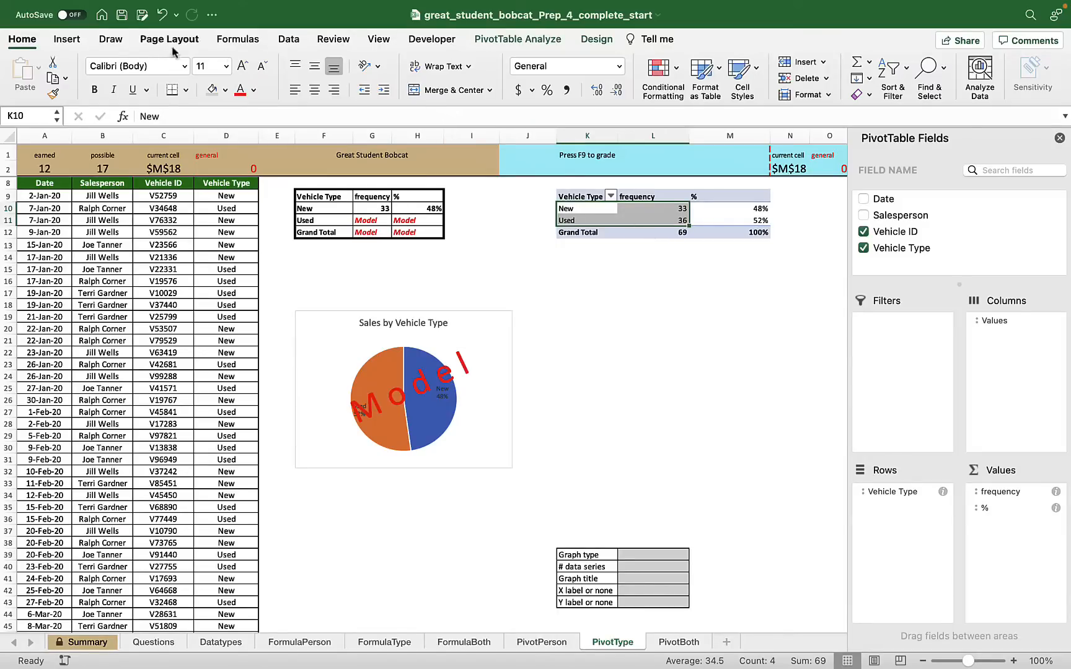
pyautogui.click(69, 40)
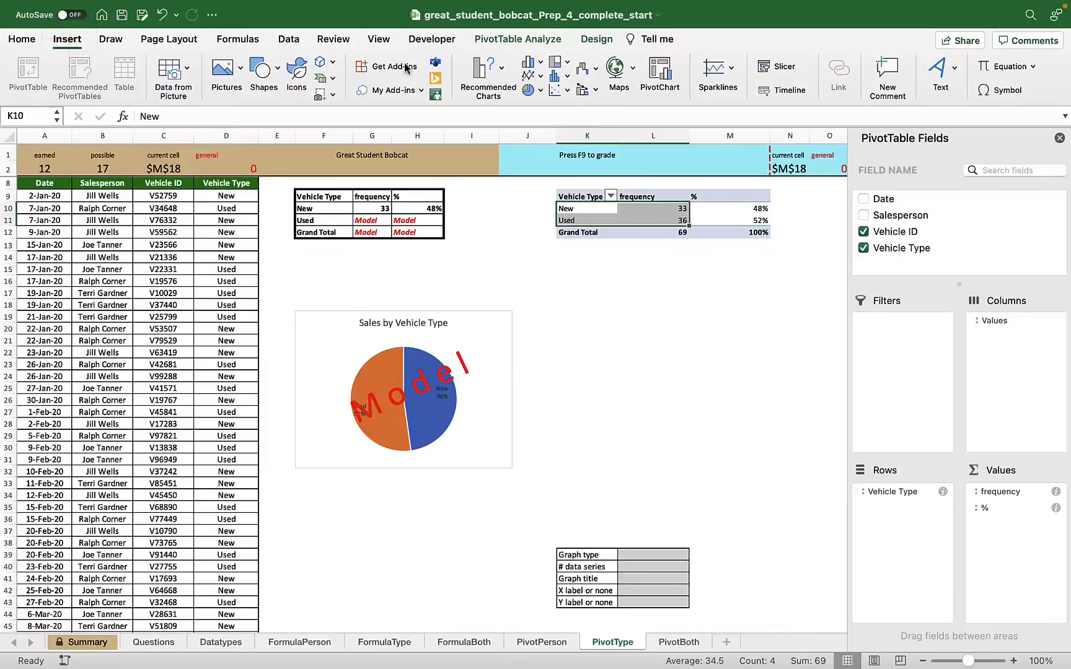
pyautogui.click(500, 70)
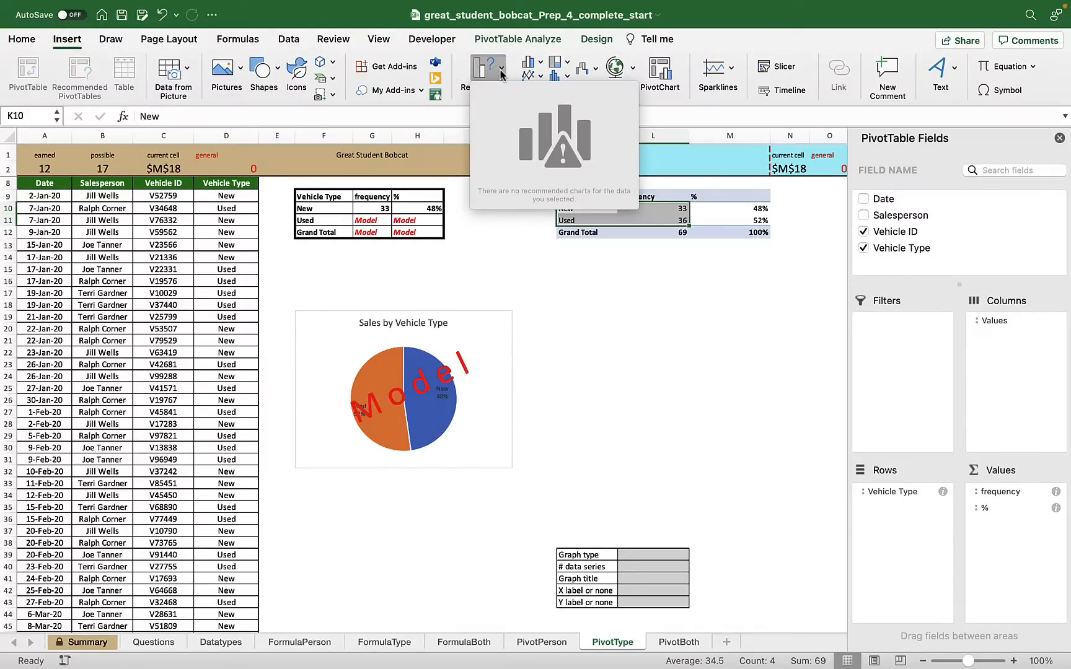
pyautogui.click(501, 74)
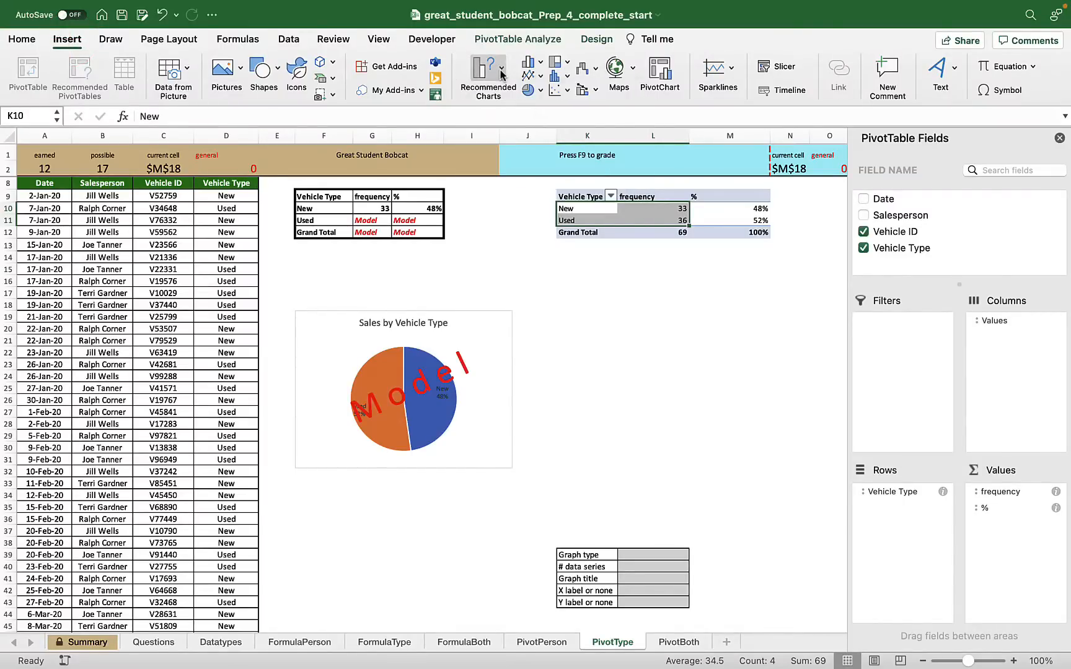
pyautogui.click(534, 90)
pyautogui.click(559, 152)
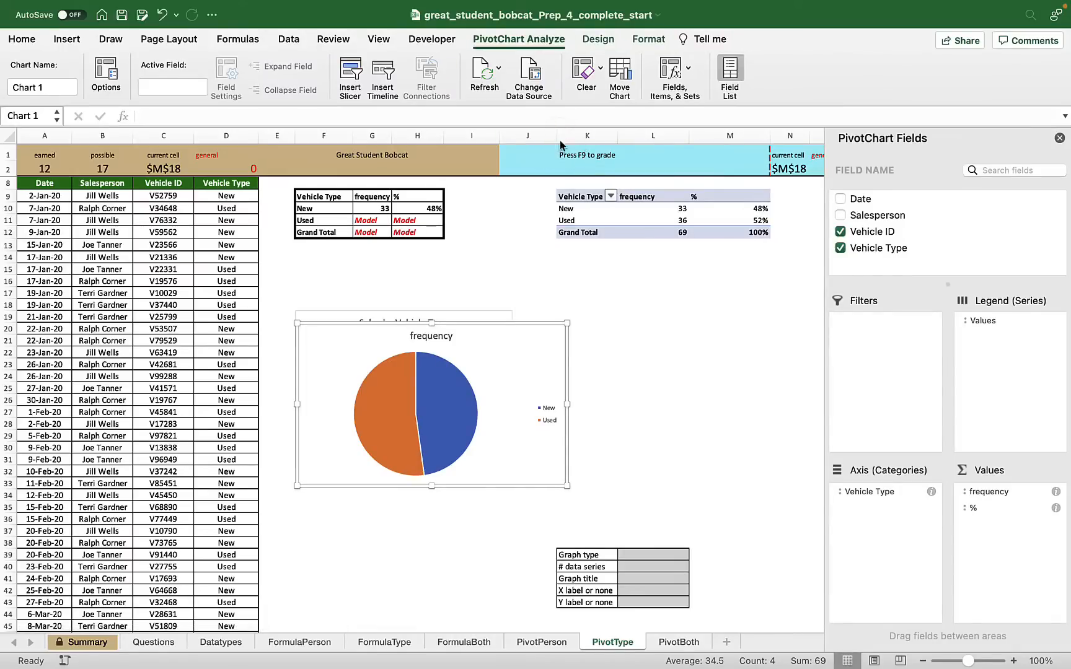
# Step: Apply the pie chart layout with category names and percentages on the slices, and place the chart beside the model chart
pyautogui.click(598, 39)
pyautogui.click(75, 73)
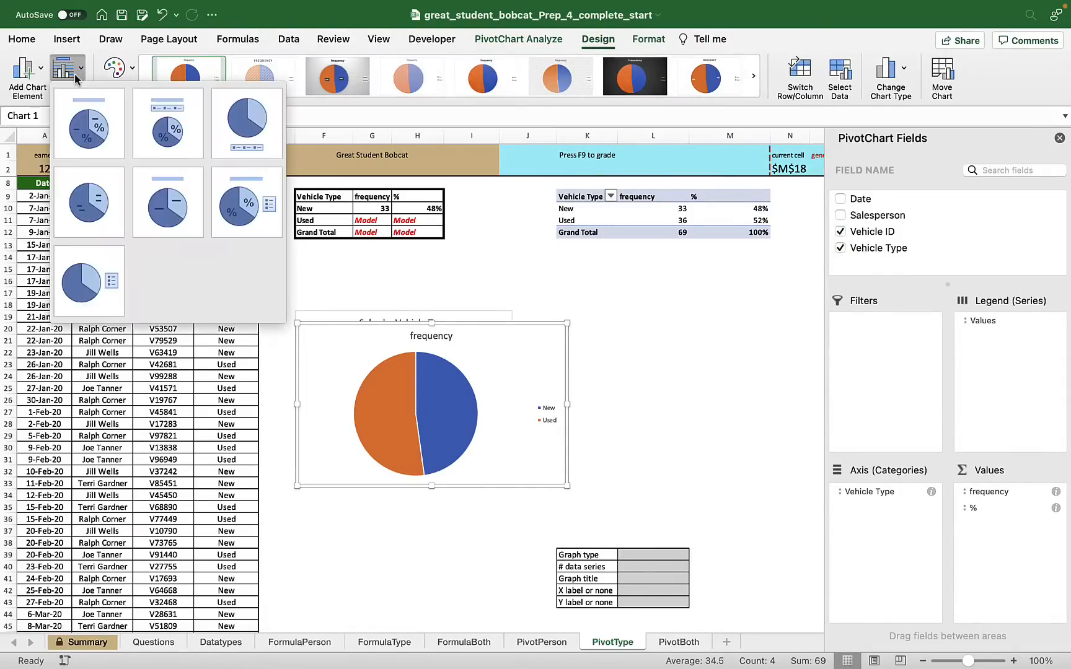
pyautogui.click(105, 127)
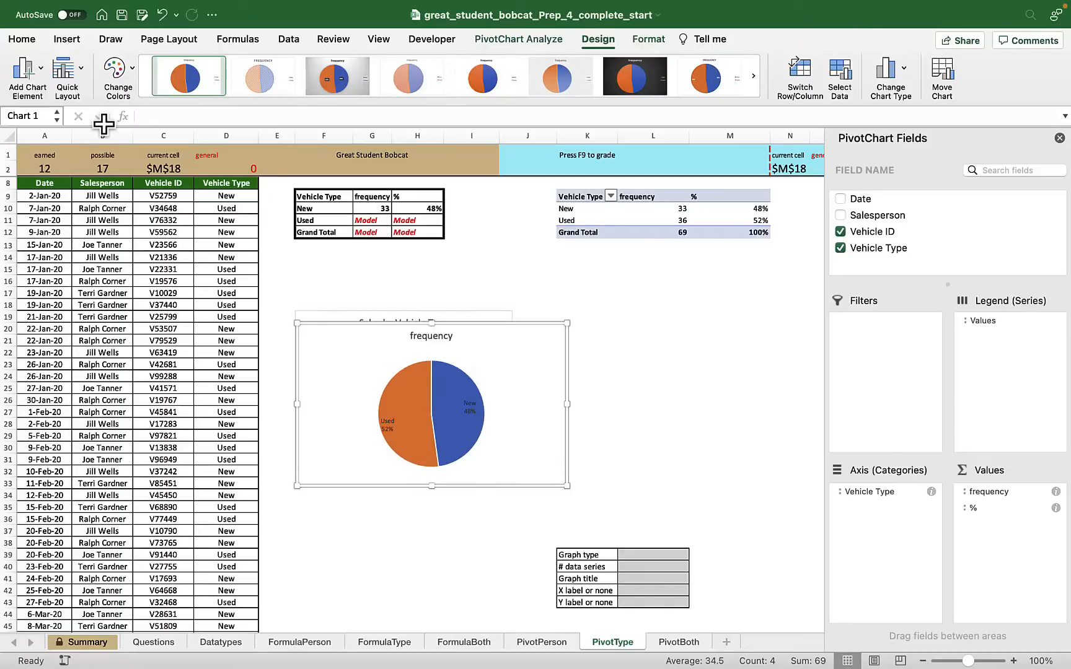
pyautogui.moveTo(510, 323); pyautogui.dragTo(750, 304)
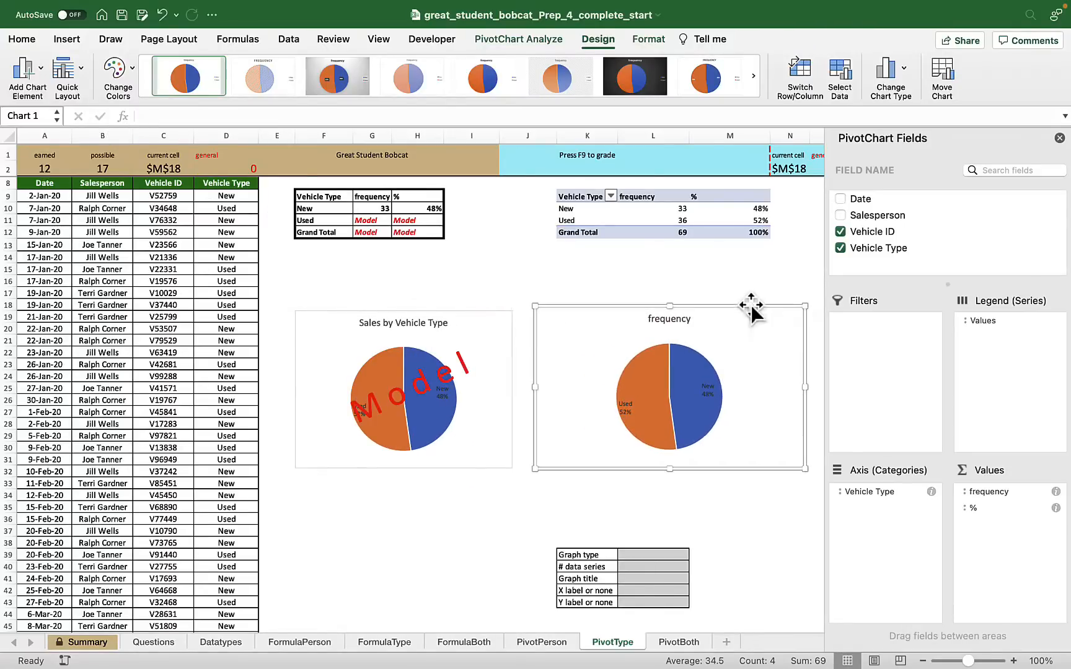
# Step: Enlarge the pie chart's data labels to font size 18
pyautogui.click(626, 409)
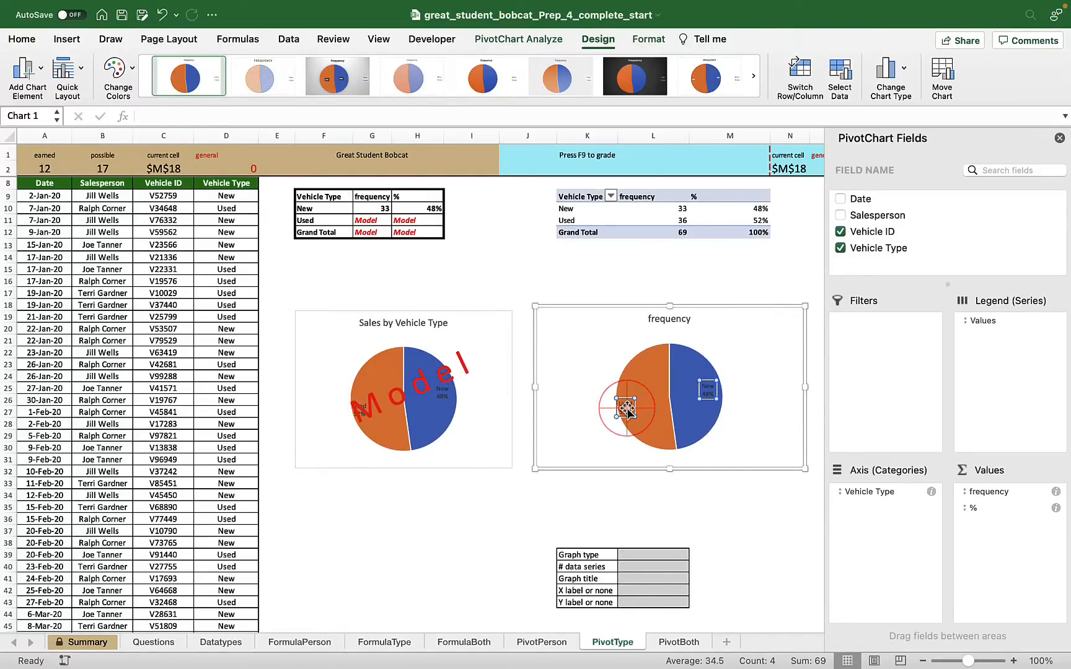
pyautogui.click(25, 40)
pyautogui.click(243, 66)
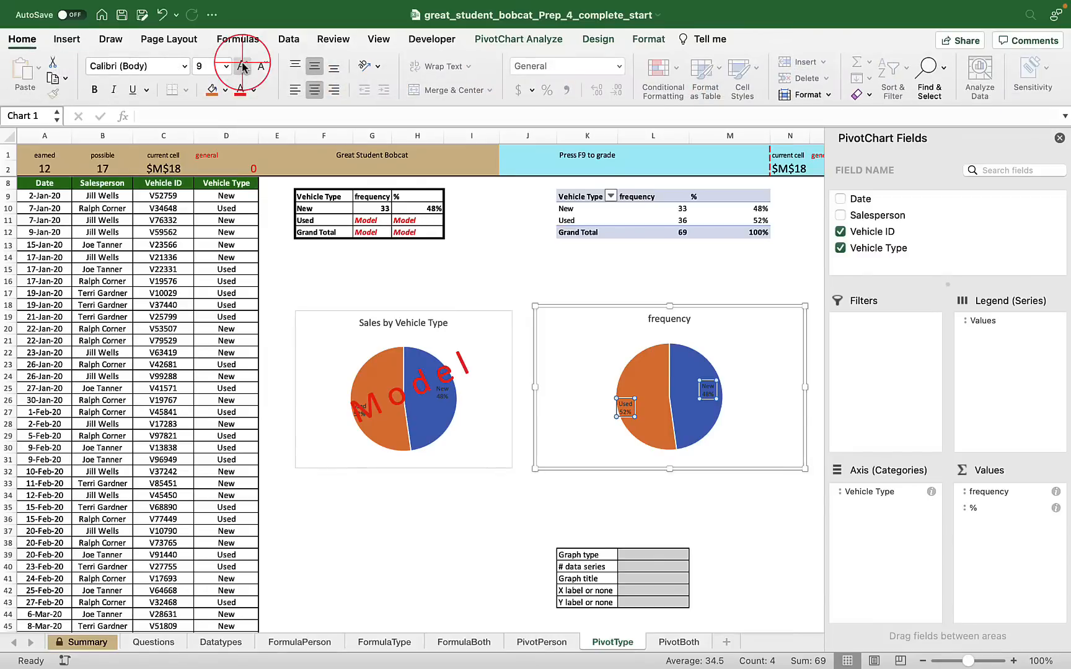
pyautogui.click(242, 66)
pyautogui.click(242, 66)
pyautogui.click(242, 65)
pyautogui.click(243, 66)
pyautogui.click(243, 66)
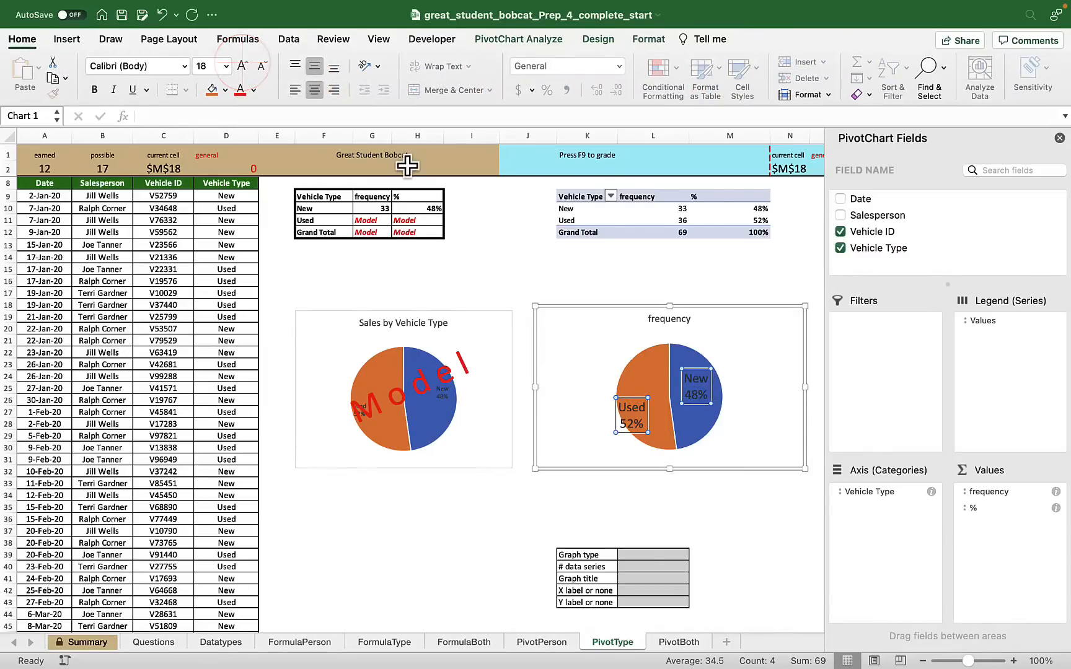
# Step: Change the pie chart's title to Sales by Vehicle Type
pyautogui.click(667, 318)
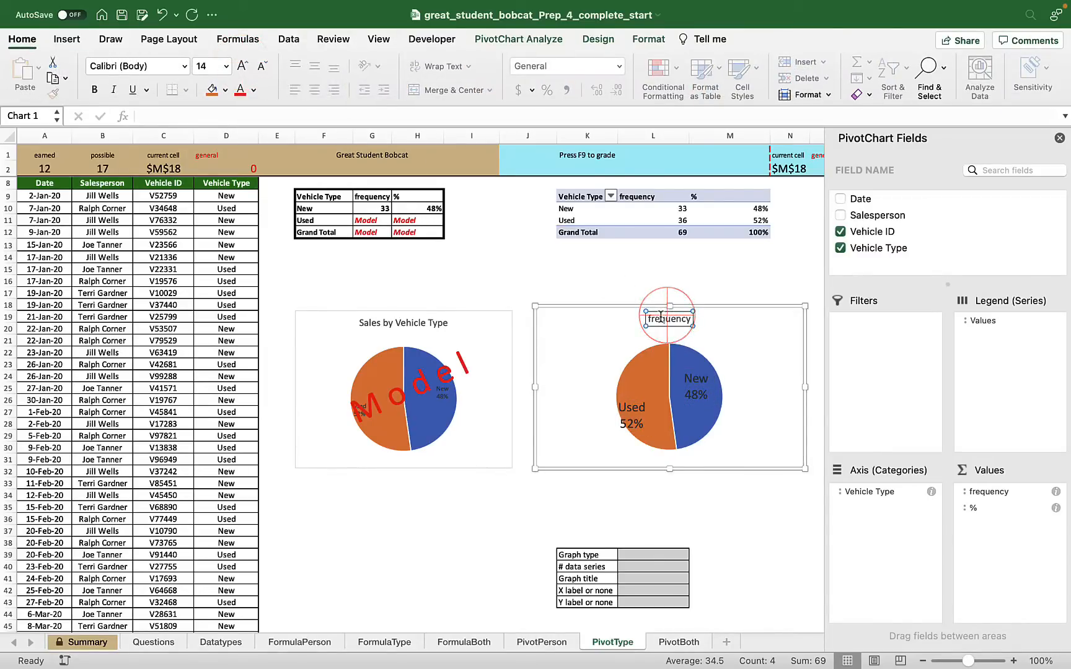
pyautogui.doubleClick(667, 318)
pyautogui.write('Sa')
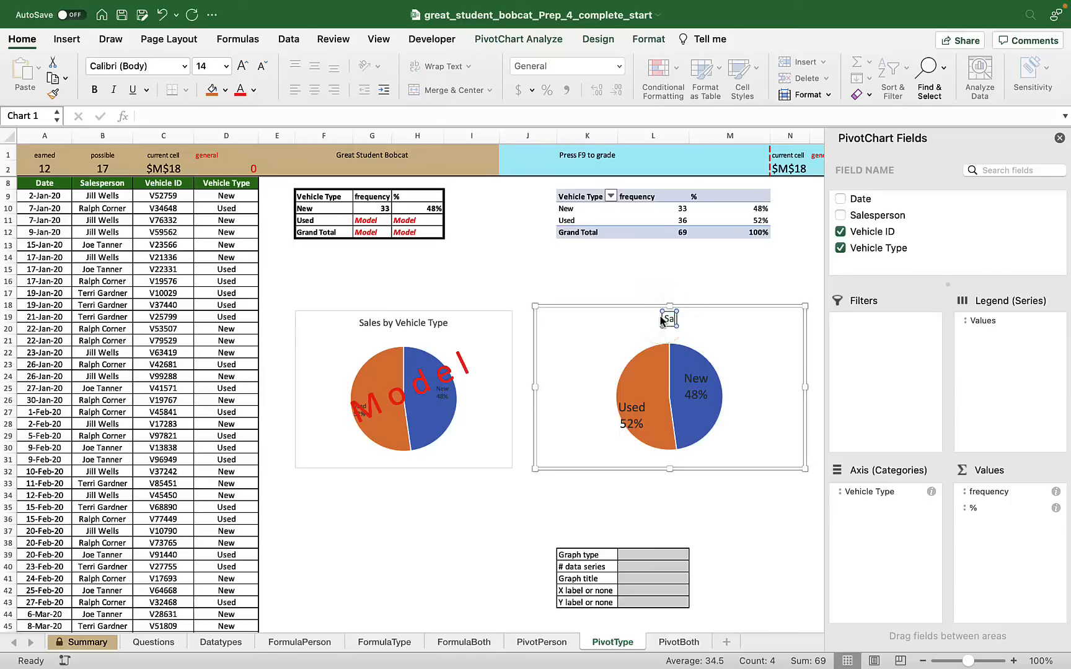
pyautogui.write('les by Vehicle Type')
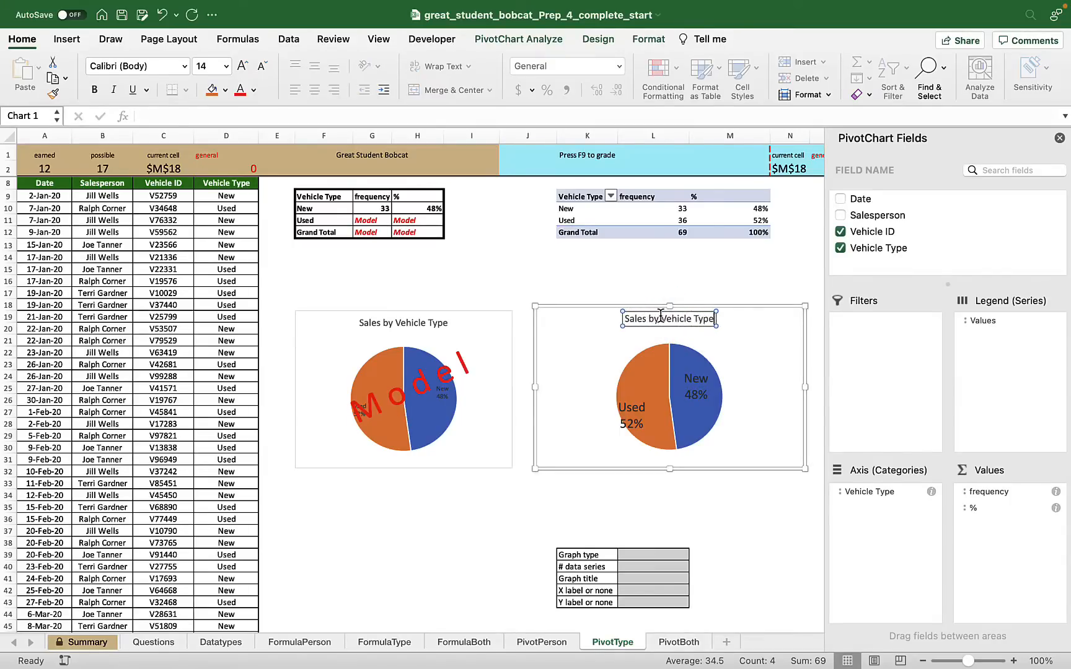
# Step: Answer the graph questions with pie as graph type, 1 data series and Sales by Vehicle Type as graph title
pyautogui.click(639, 554)
pyautogui.write('pie')
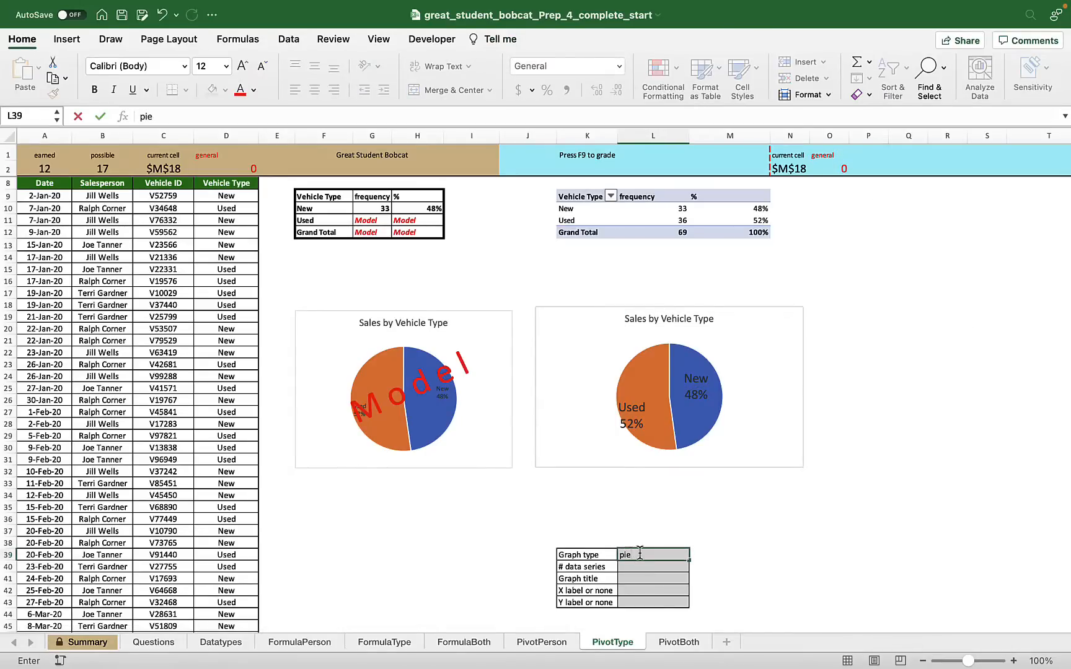
pyautogui.press('Return')
pyautogui.write('1')
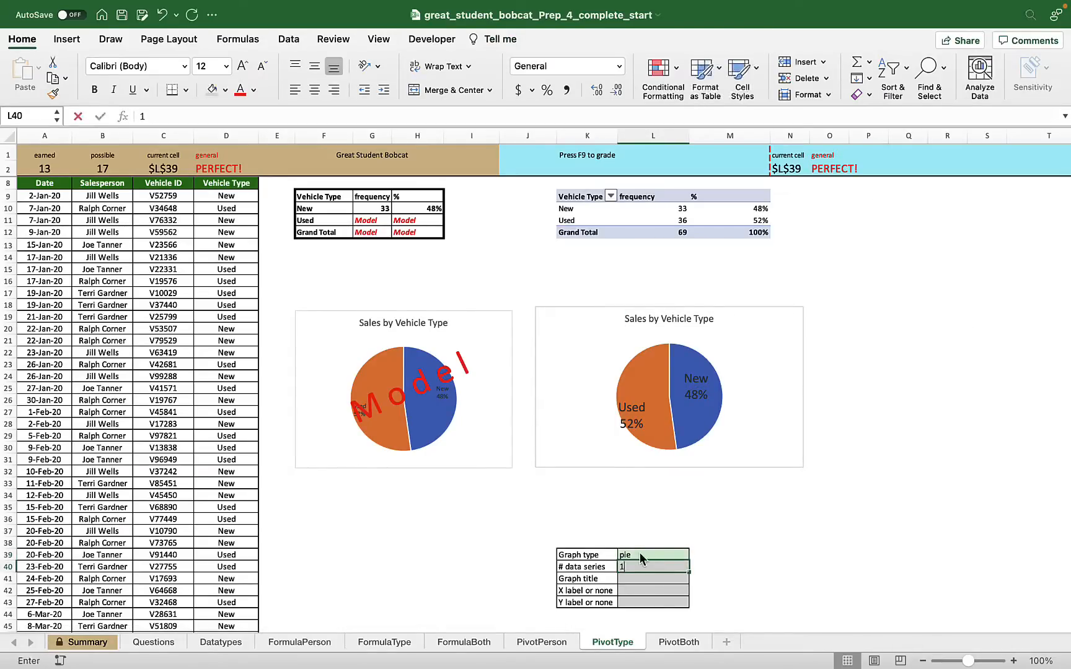
pyautogui.press('Return')
pyautogui.write('Sales')
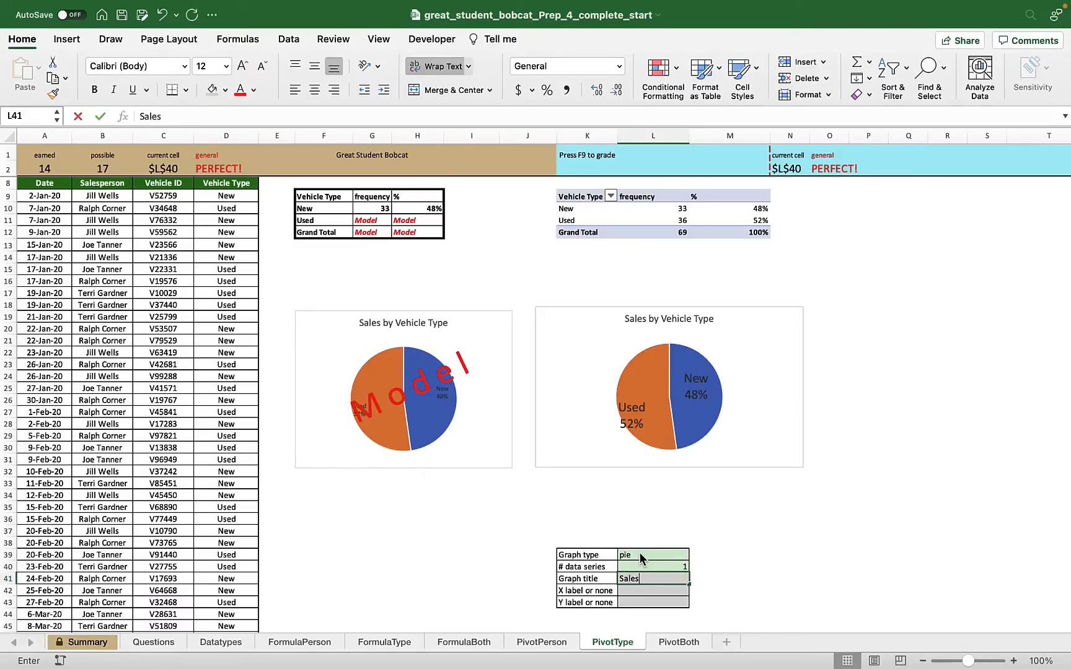
pyautogui.write(' by Veh')
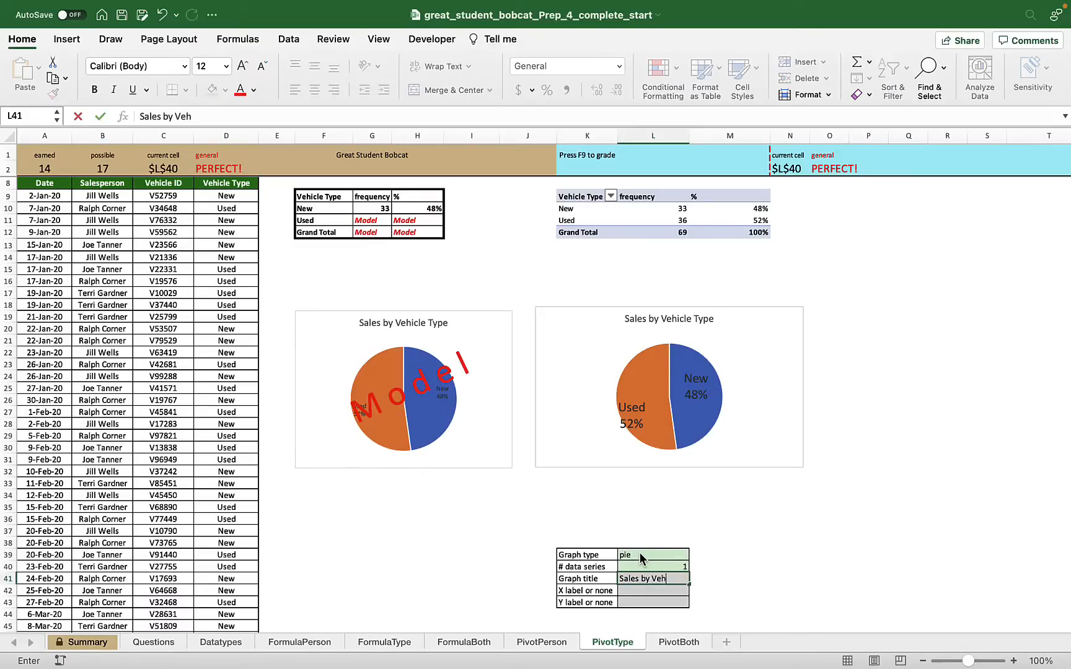
pyautogui.write('icle Type')
pyautogui.press('Return')
# Step: Enter none for both the X label and the Y label in the graph questions
pyautogui.write('none')
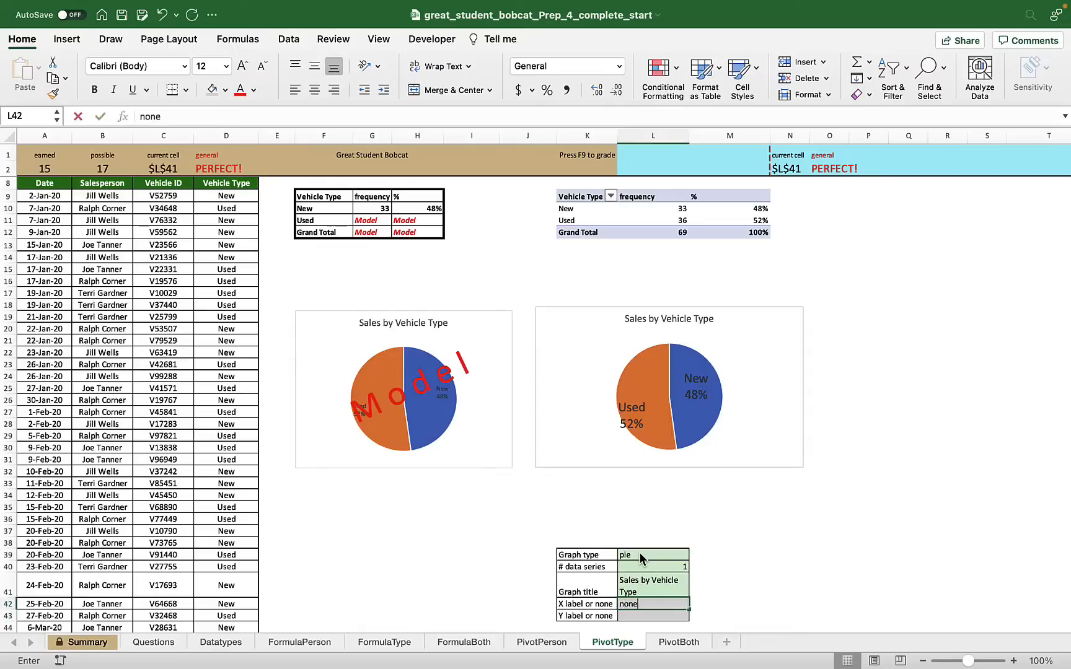
pyautogui.press('Return')
pyautogui.write('none')
pyautogui.press('Return')
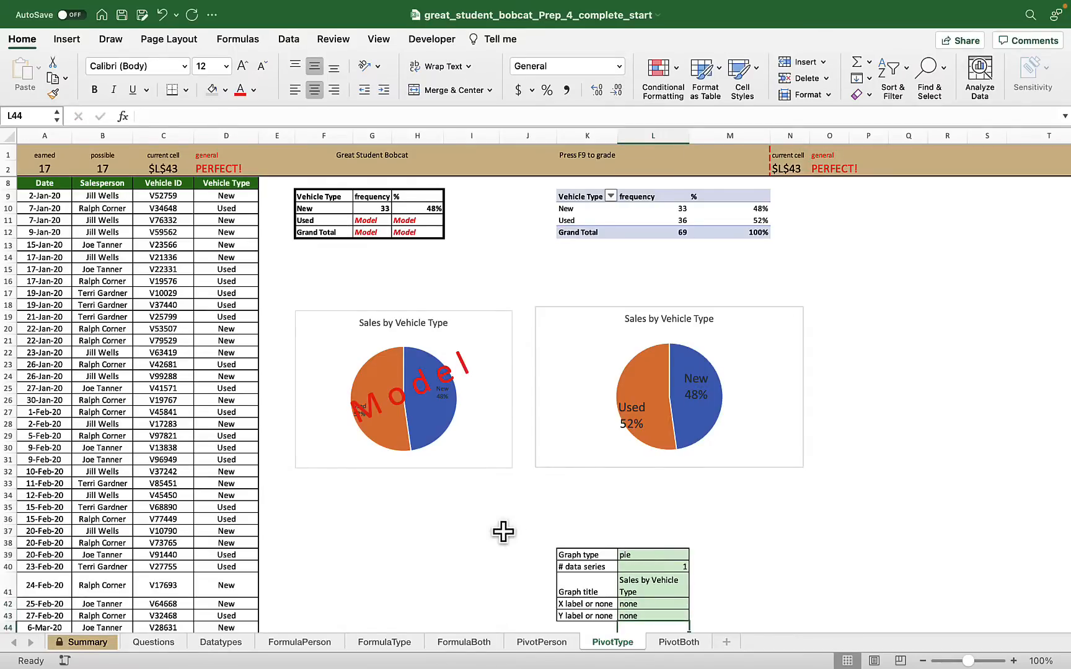
# Step: On the PivotBoth sheet, create a PivotTable from the sales data A8:D77 at cell L9, replacing the placeholder there
pyautogui.hotkey('ctrl', 'pagedown')
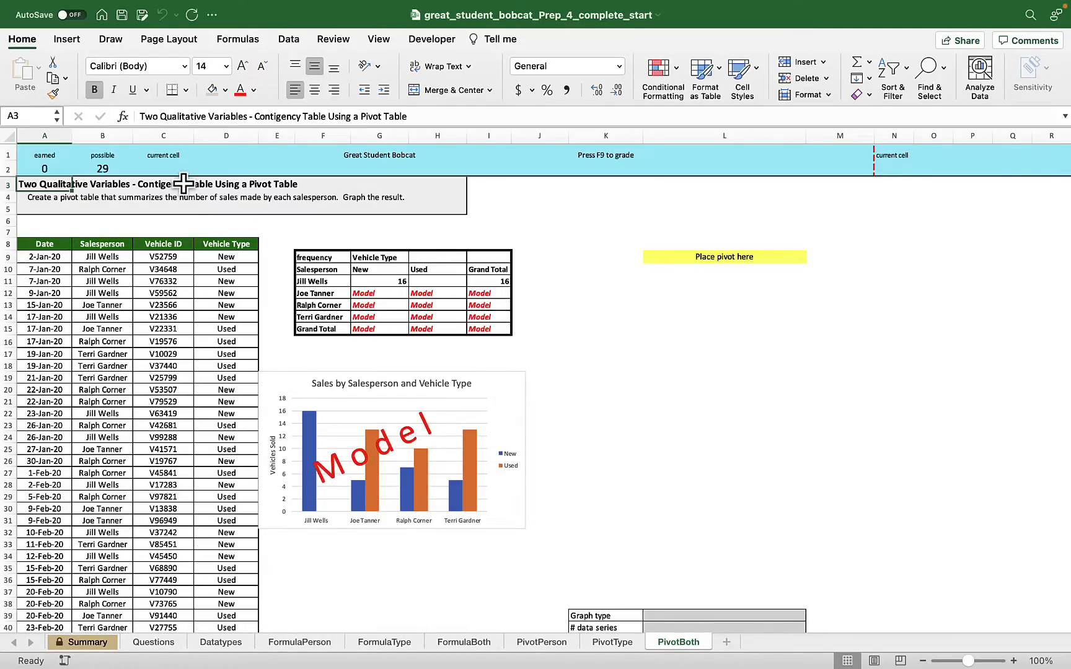
pyautogui.click(121, 341)
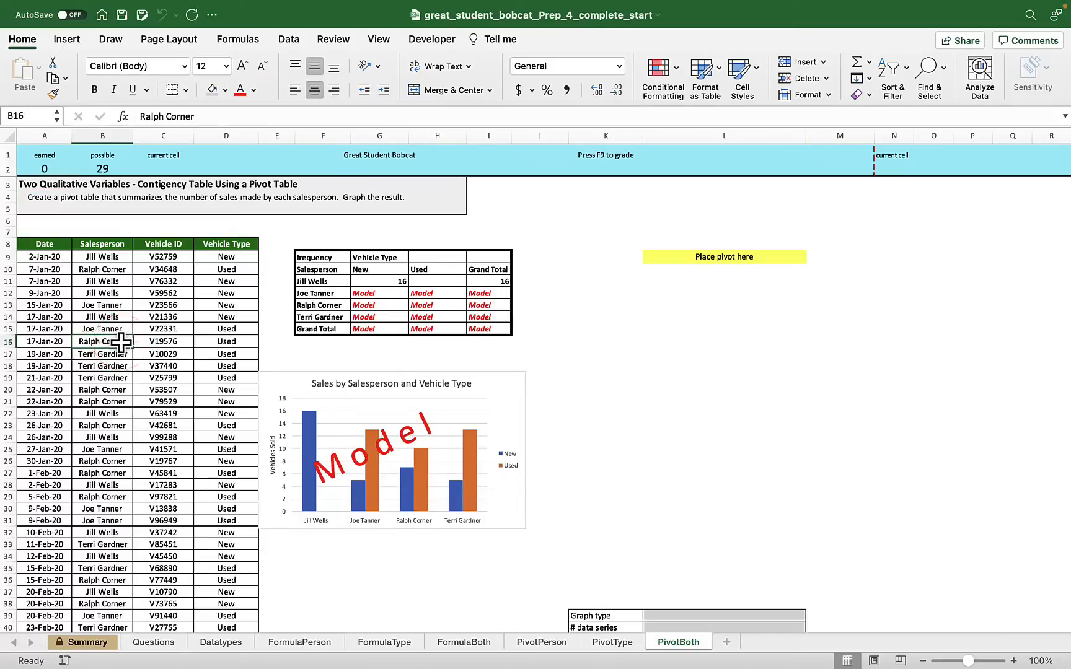
pyautogui.click(67, 39)
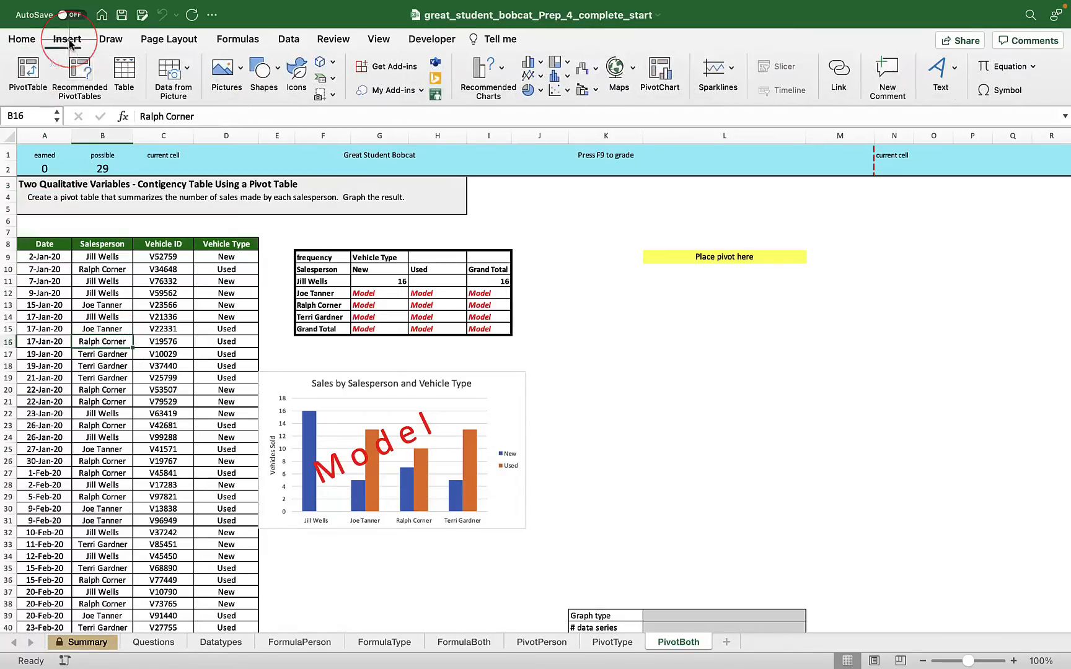
pyautogui.click(27, 73)
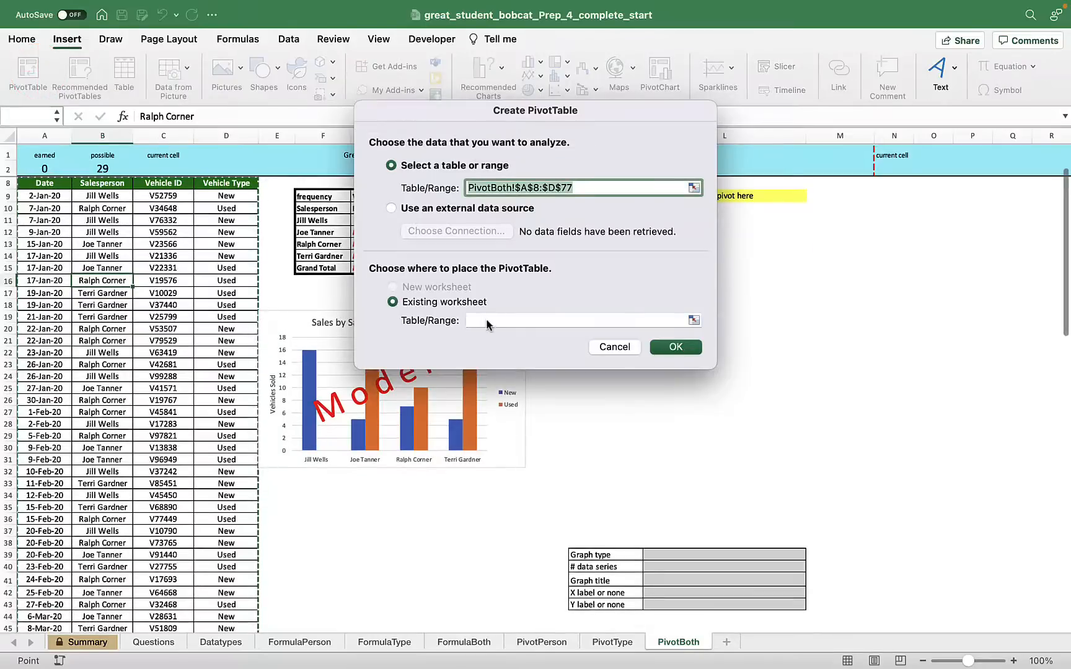
pyautogui.click(491, 321)
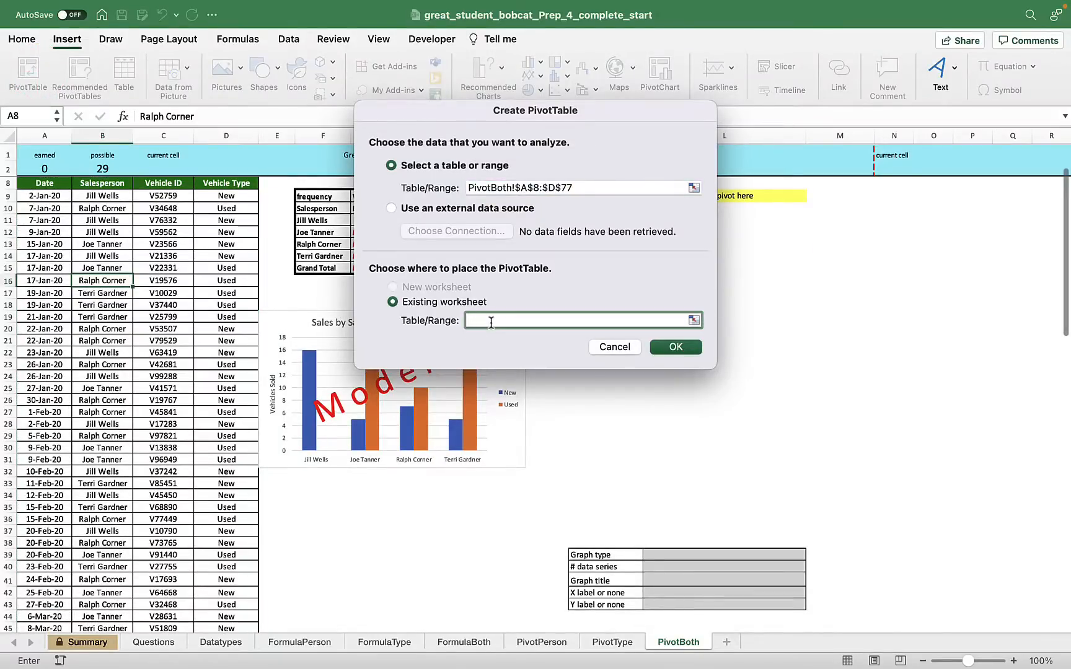
pyautogui.moveTo(605, 112); pyautogui.dragTo(508, 273)
pyautogui.click(749, 196)
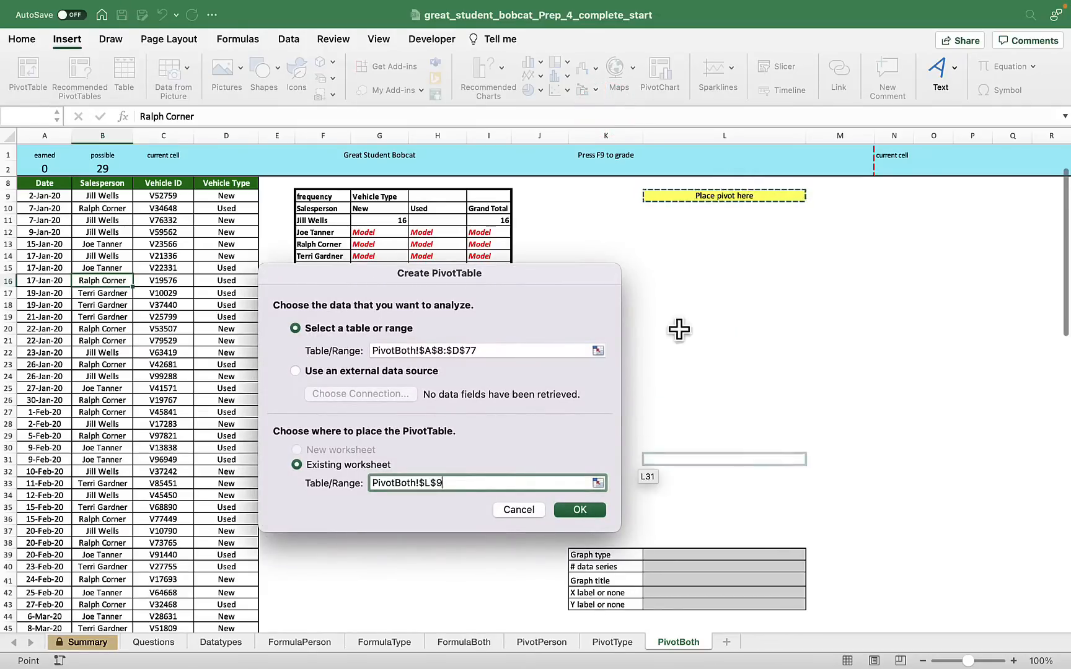
pyautogui.click(598, 511)
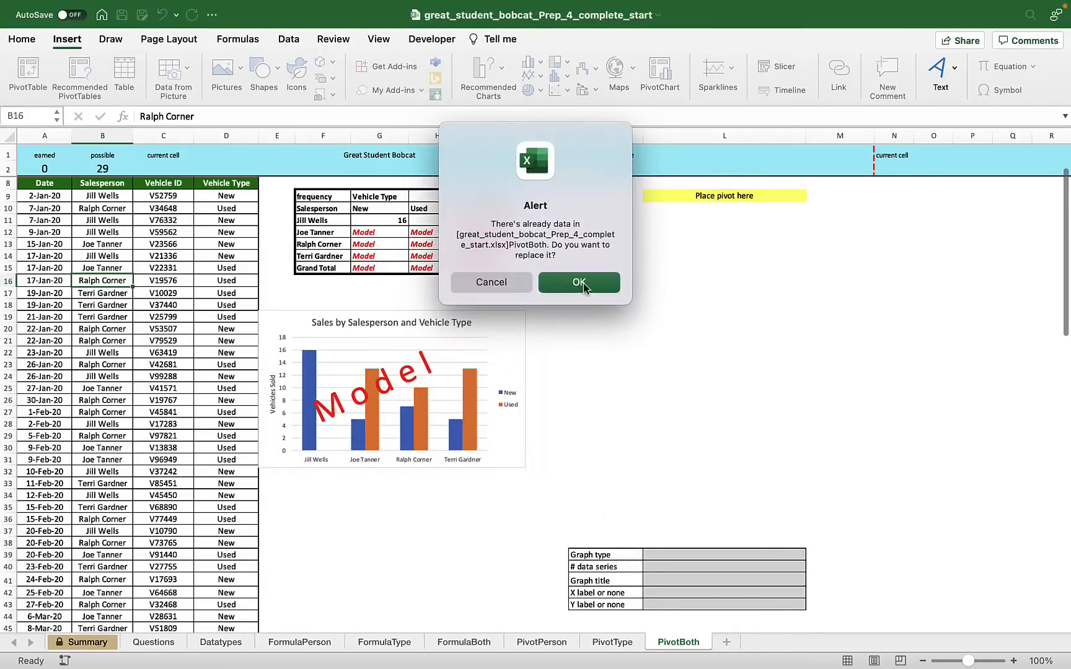
pyautogui.click(583, 283)
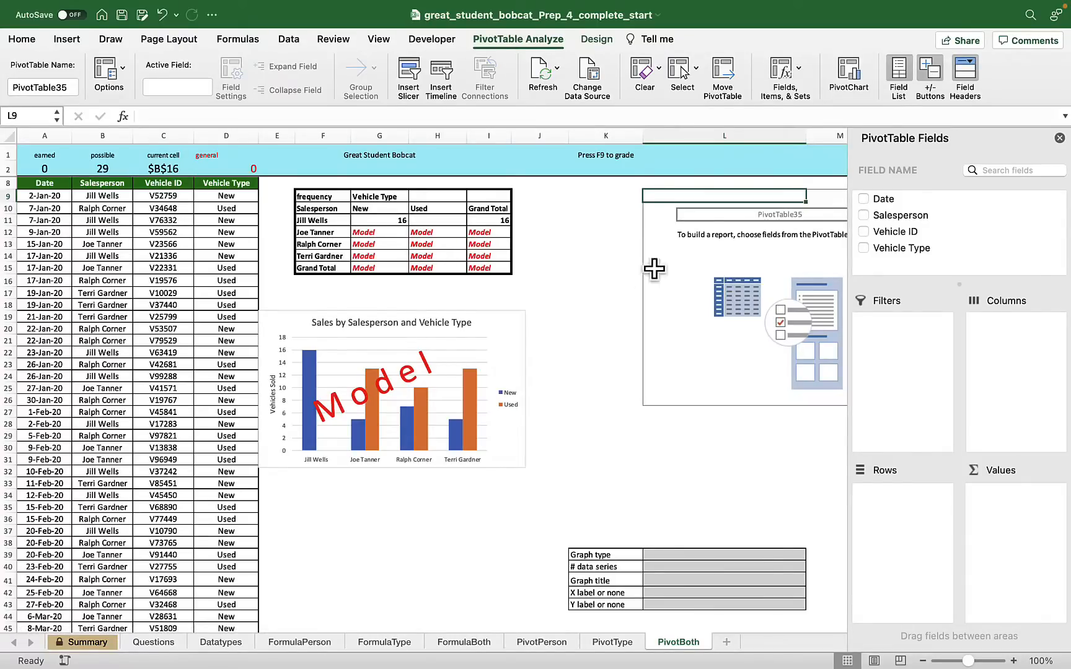
# Step: Lay out the PivotTable with Salesperson as rows, Vehicle Type as columns and the count of Vehicle ID as values
pyautogui.click(900, 215)
pyautogui.moveTo(902, 218); pyautogui.dragTo(907, 530)
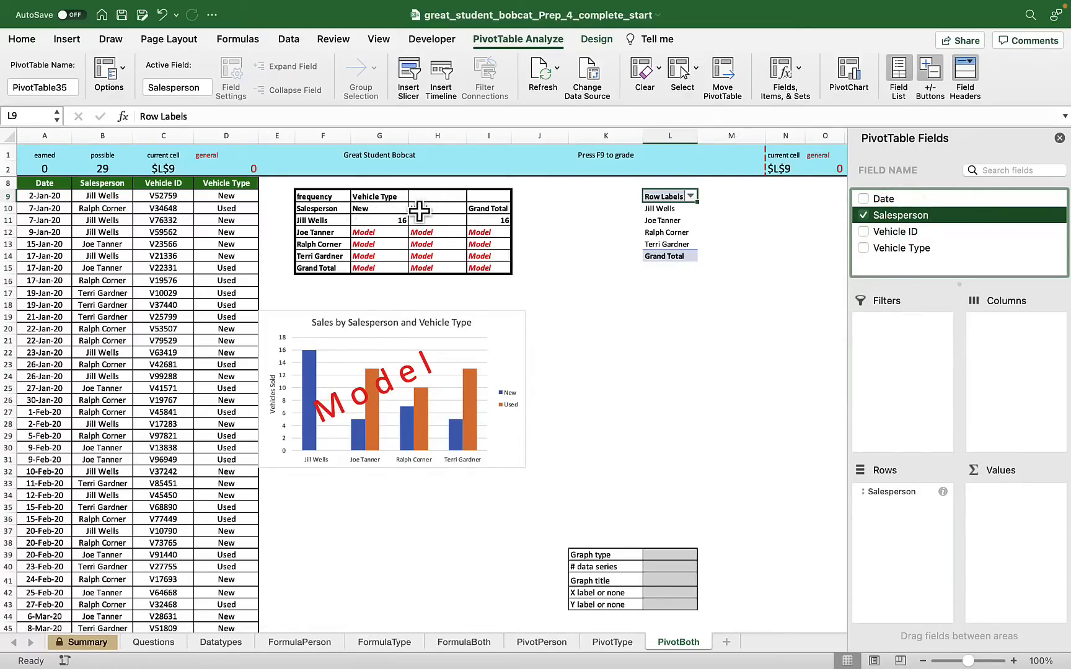
pyautogui.click(904, 247)
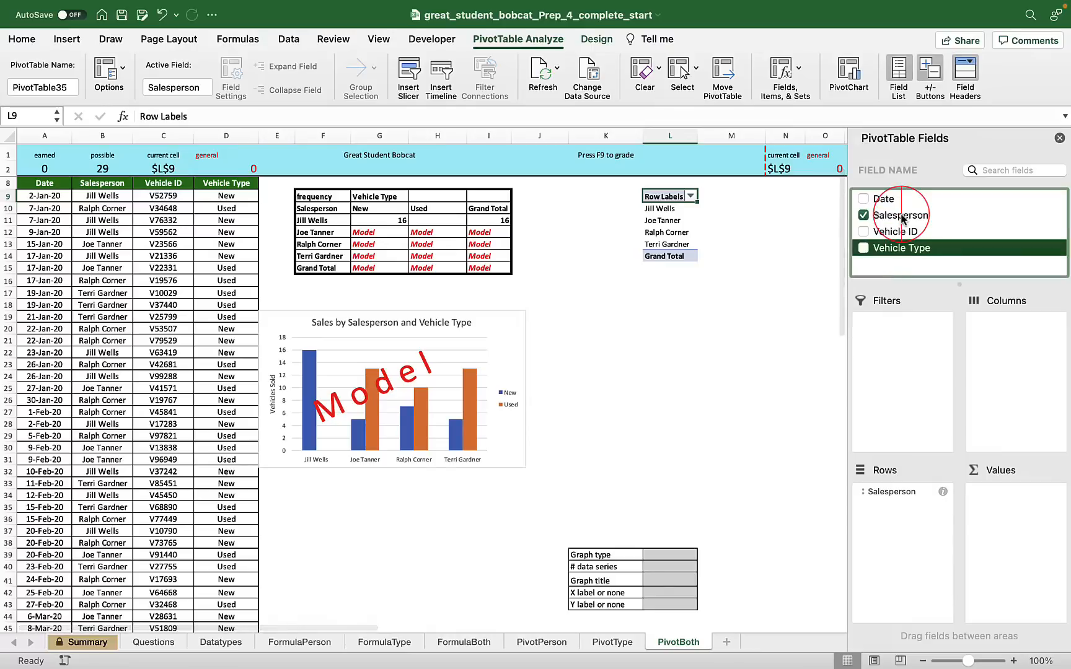
pyautogui.moveTo(903, 240); pyautogui.dragTo(1016, 346)
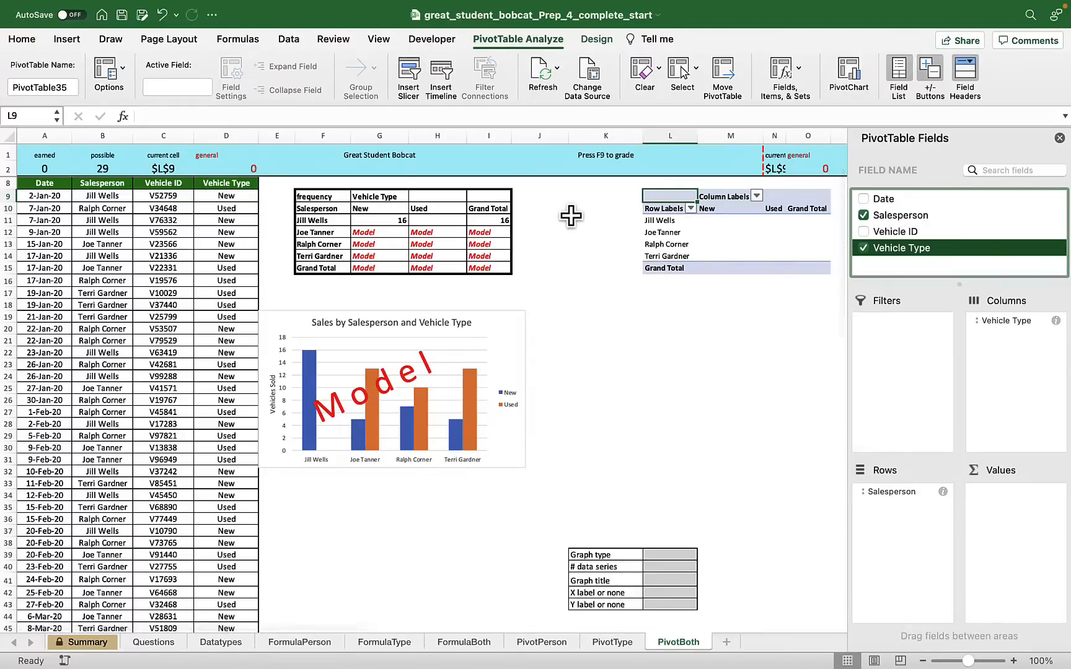
pyautogui.moveTo(892, 233); pyautogui.dragTo(1003, 510)
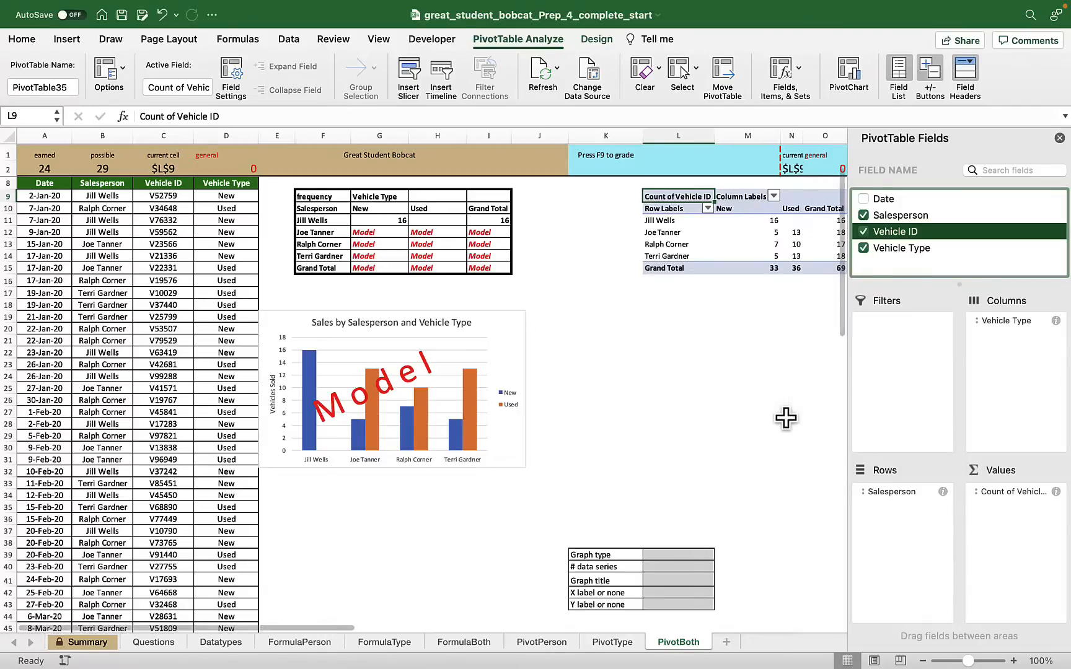
# Step: Change the PivotTable's report layout to Outline Form
pyautogui.hscroll(2, 779, 416)
pyautogui.hscroll(1, 778, 415)
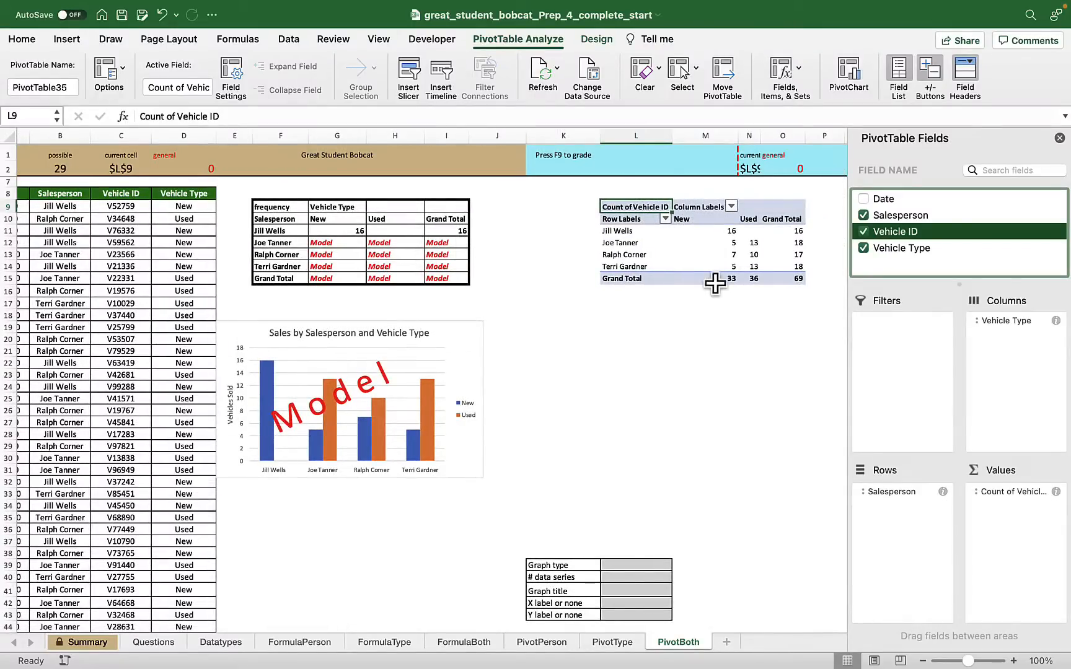
pyautogui.click(598, 42)
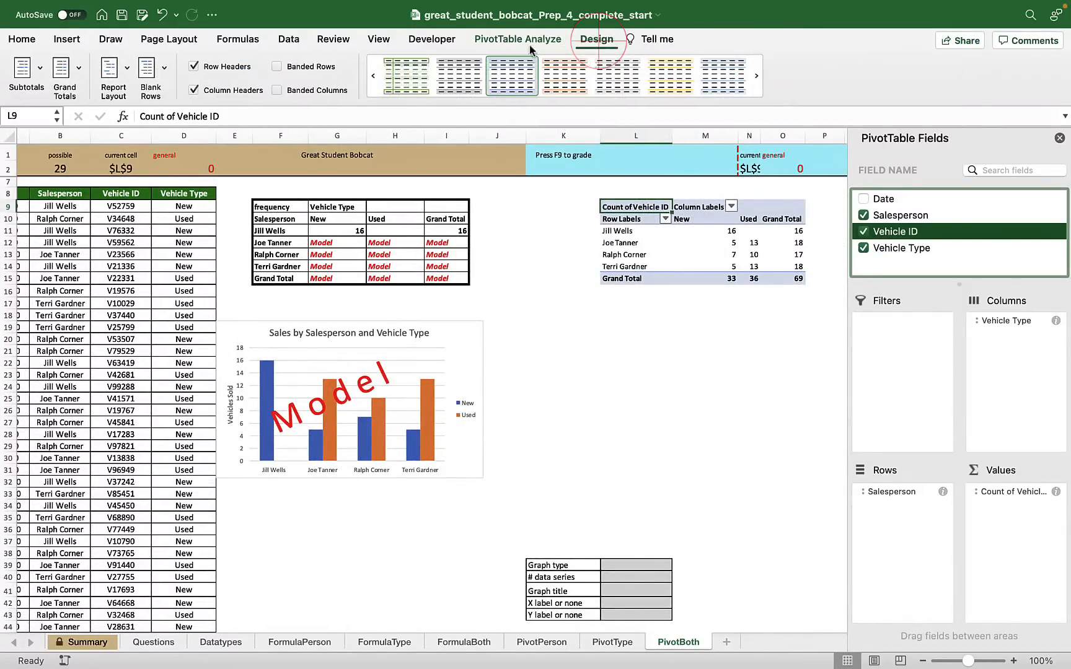
pyautogui.click(115, 73)
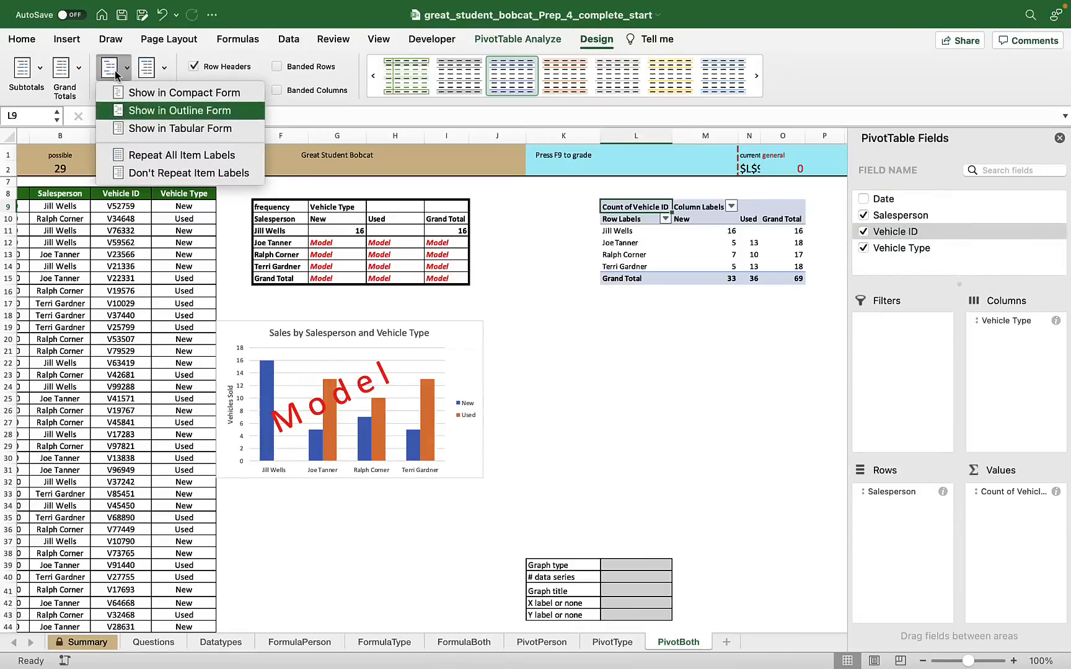
pyautogui.click(179, 110)
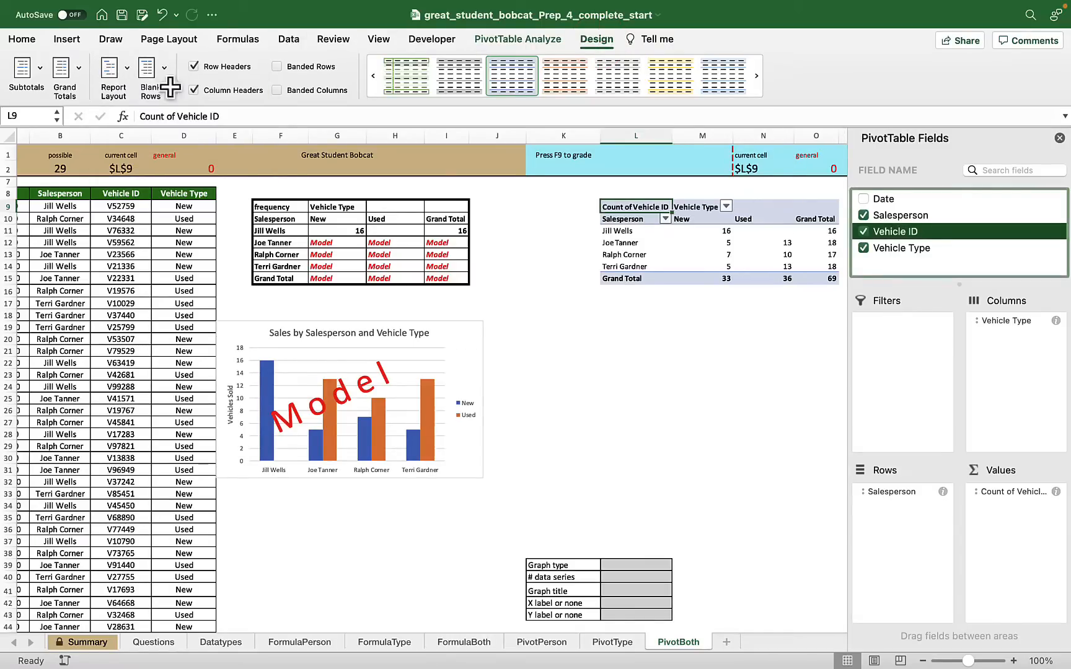
# Step: Rename the PivotTable's Count of Vehicle ID header in L9 to frequency
pyautogui.click(610, 205)
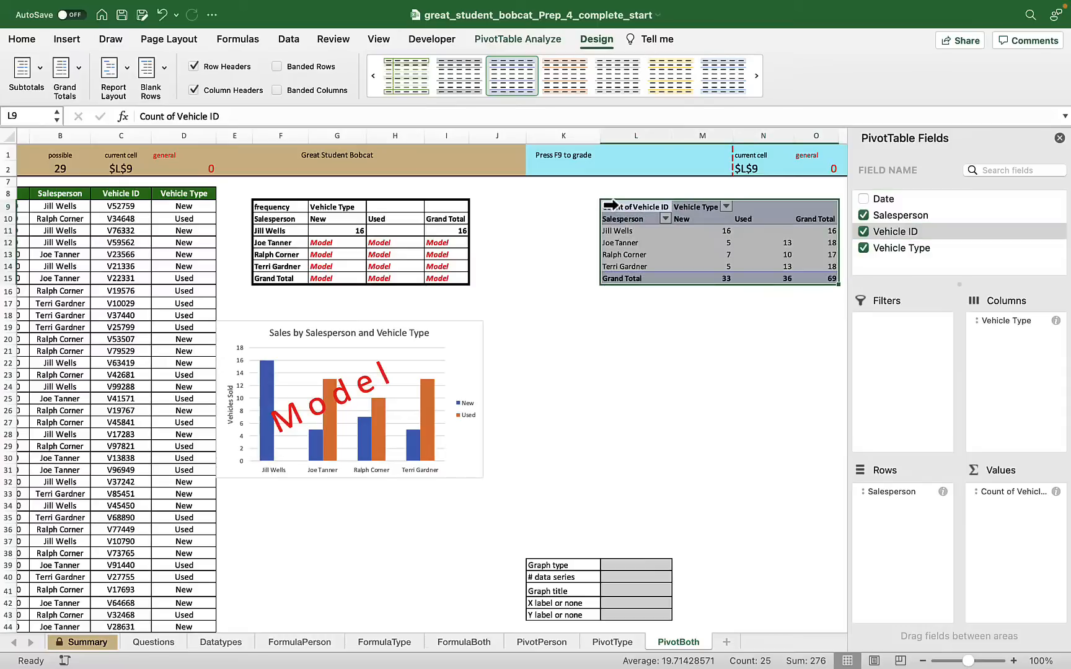
pyautogui.click(563, 339)
pyautogui.click(618, 205)
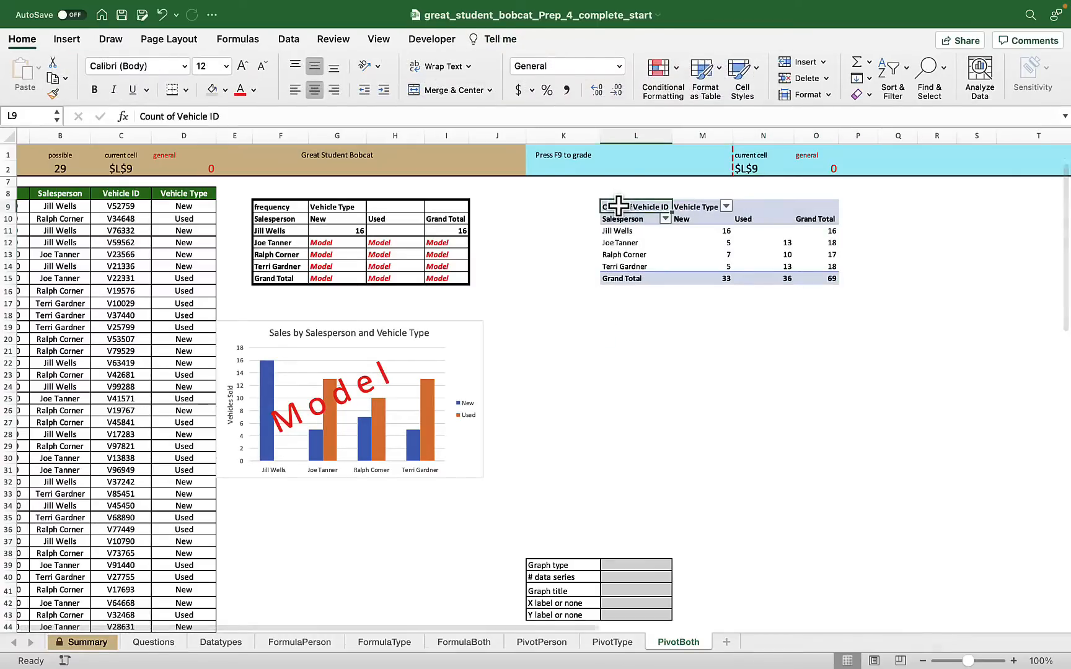
pyautogui.write('frequency')
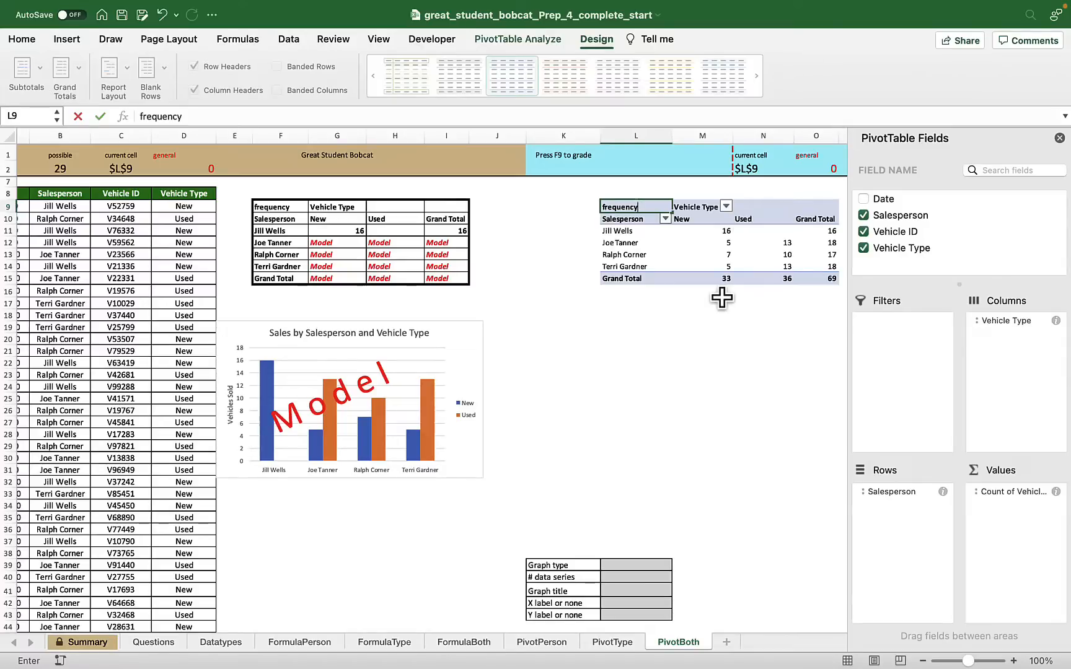
pyautogui.click(632, 254)
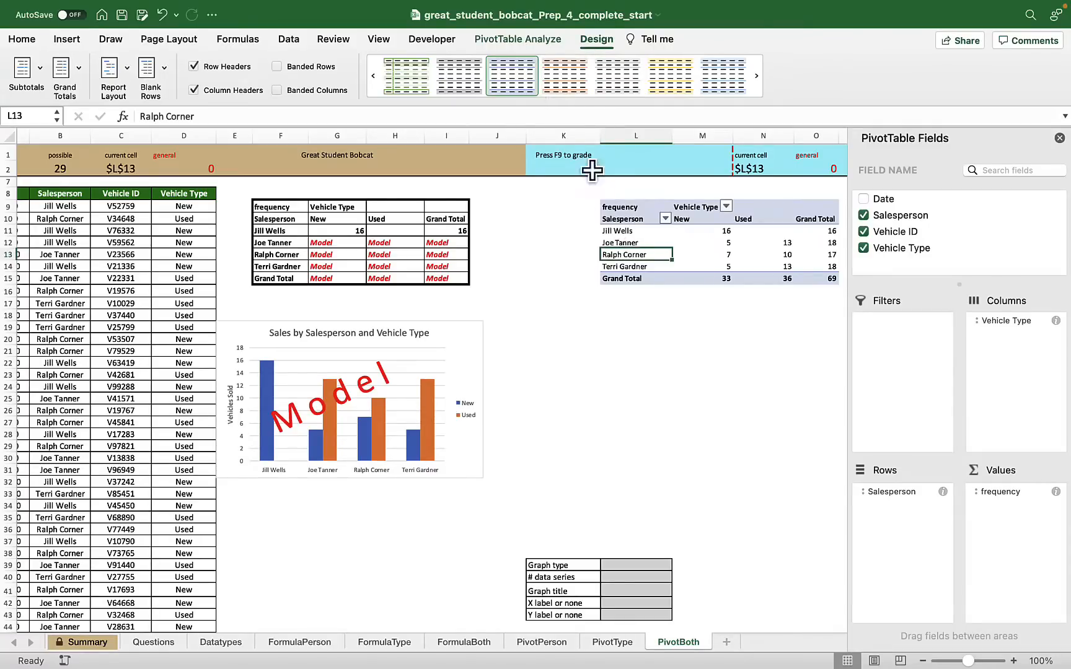
# Step: Create a column PivotChart from the PivotTable and place it just below the table, beside the model chart
pyautogui.click(528, 39)
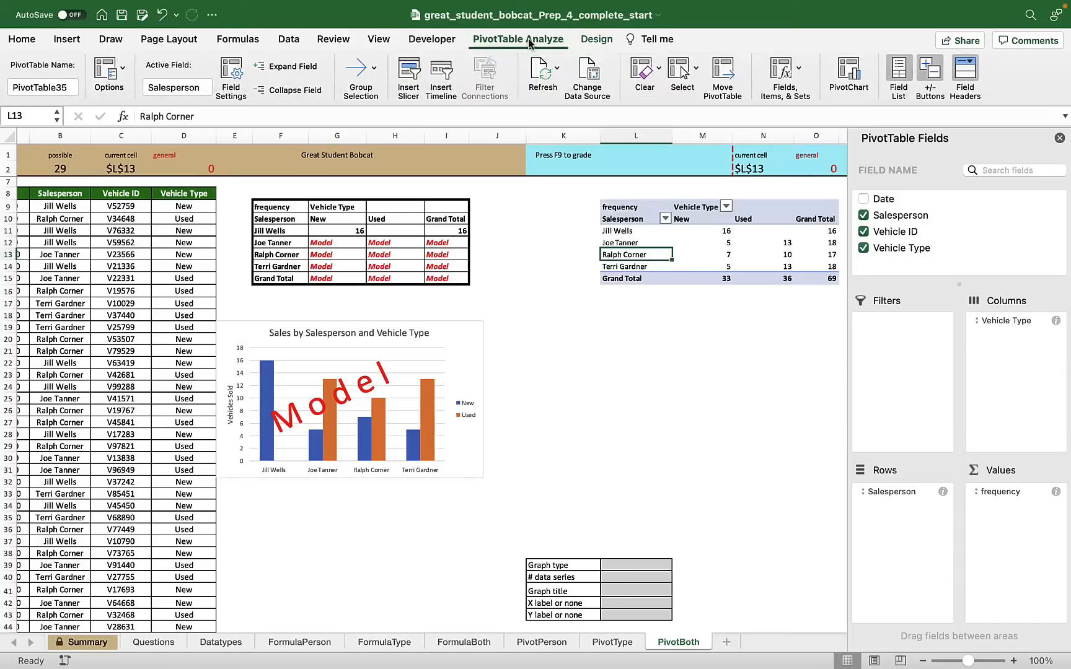
pyautogui.click(841, 75)
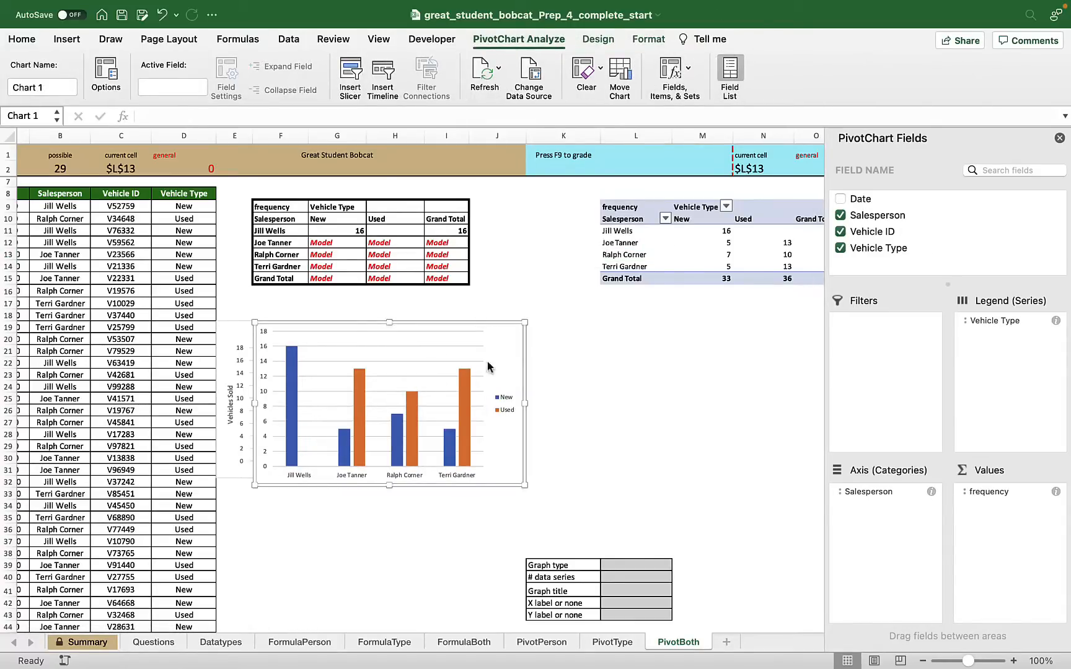
pyautogui.moveTo(459, 397)
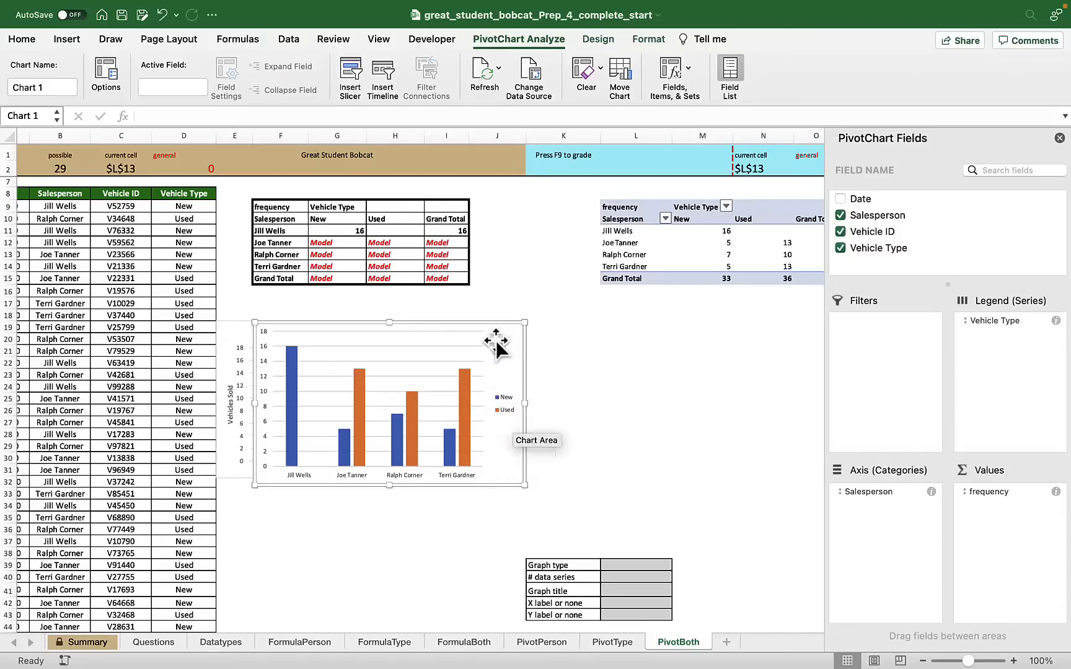
pyautogui.moveTo(485, 315); pyautogui.dragTo(782, 315)
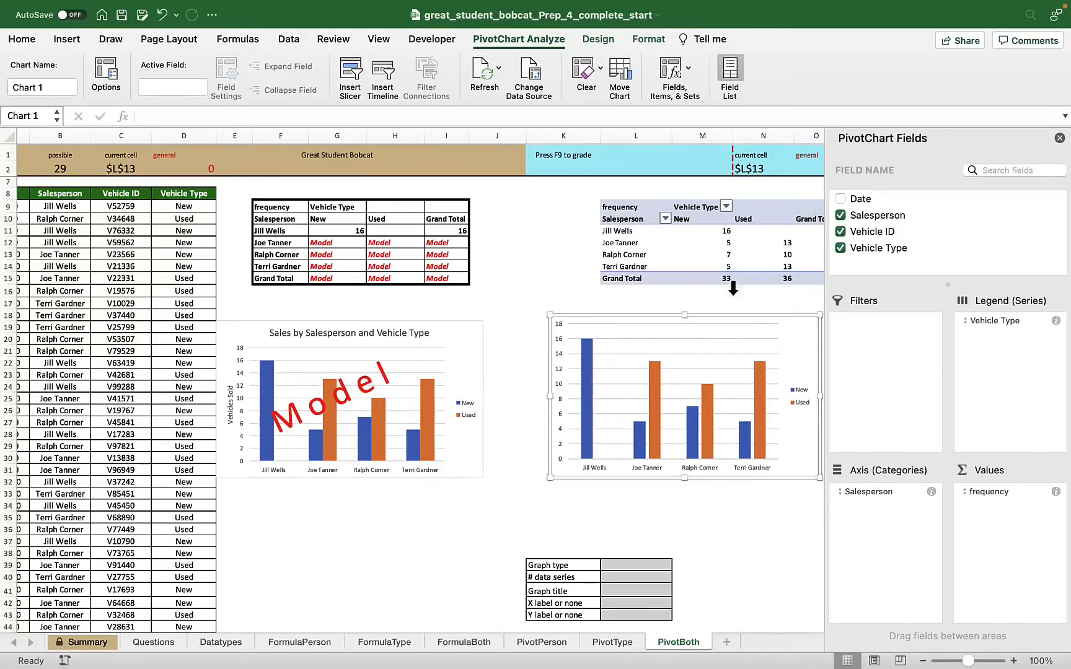
# Step: Apply the quick layout with a chart title and side legend to the PivotChart, and add a primary vertical axis title
pyautogui.click(599, 39)
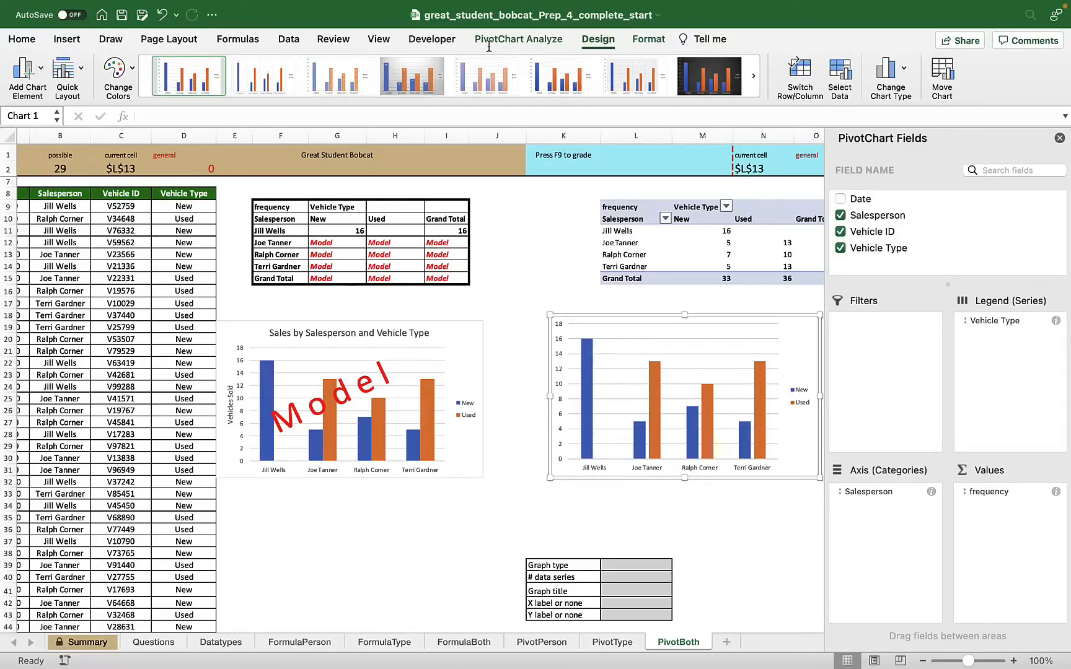
pyautogui.click(75, 72)
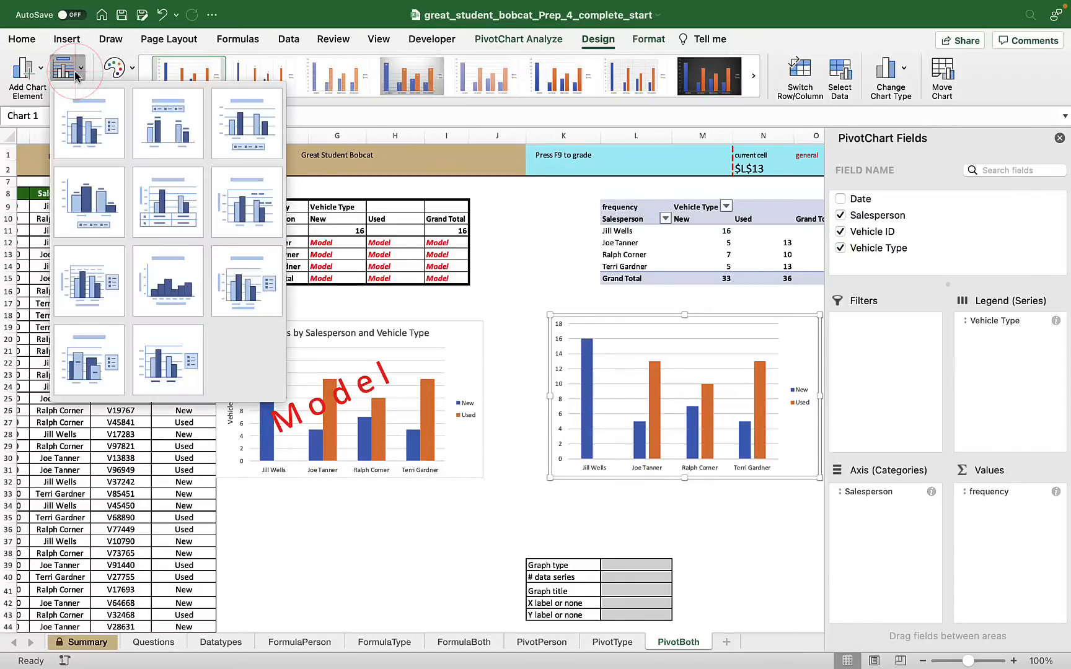
pyautogui.click(90, 119)
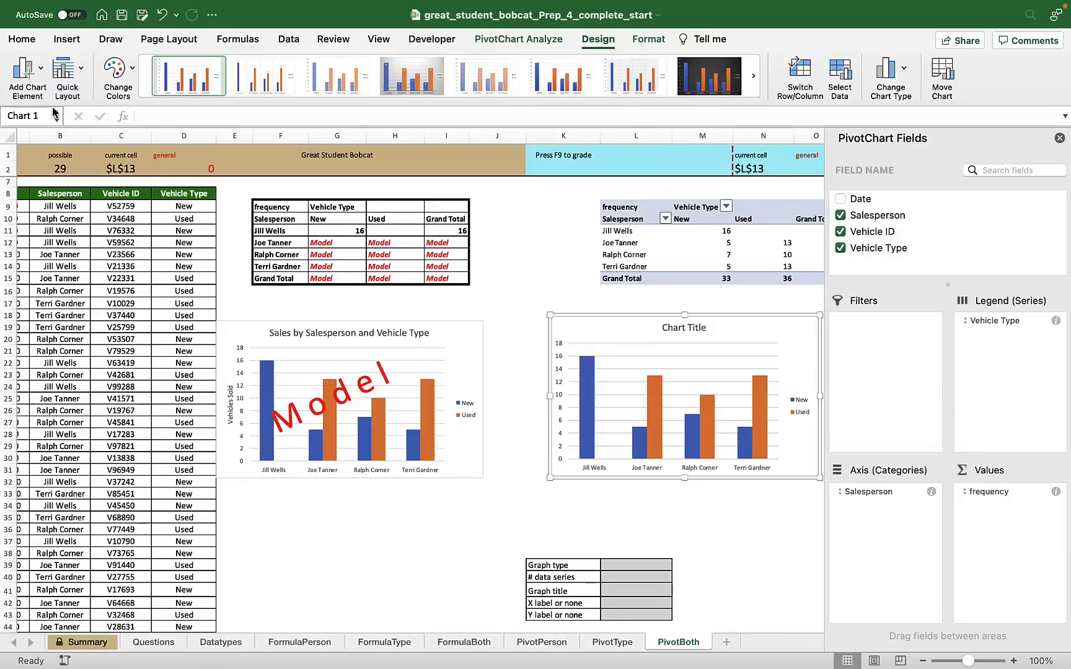
pyautogui.click(24, 69)
pyautogui.moveTo(52, 111)
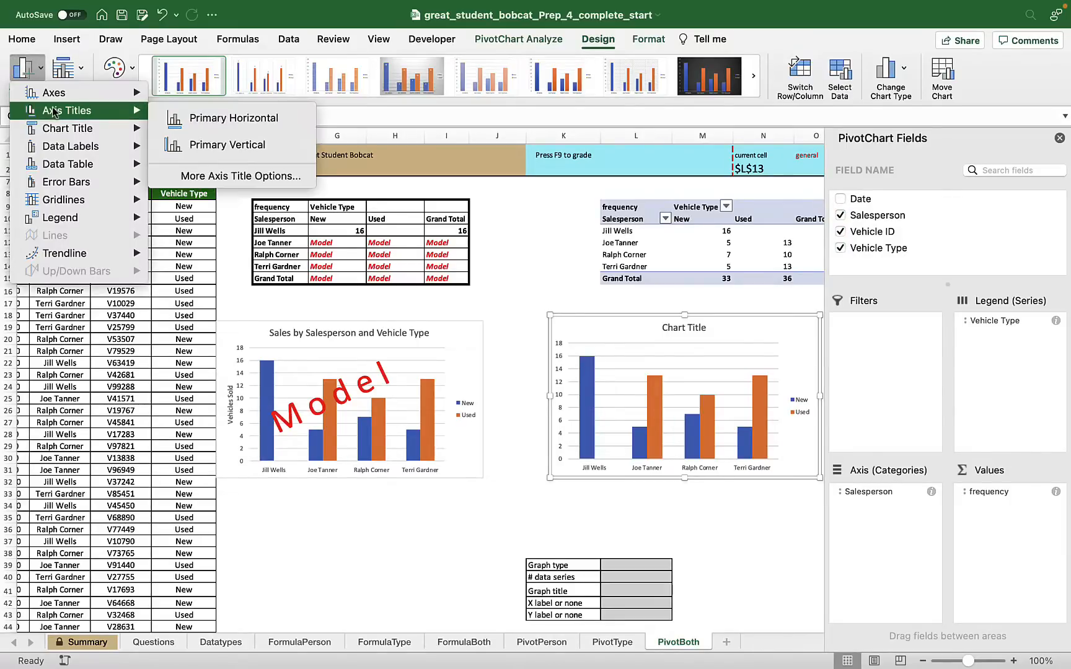
pyautogui.click(218, 146)
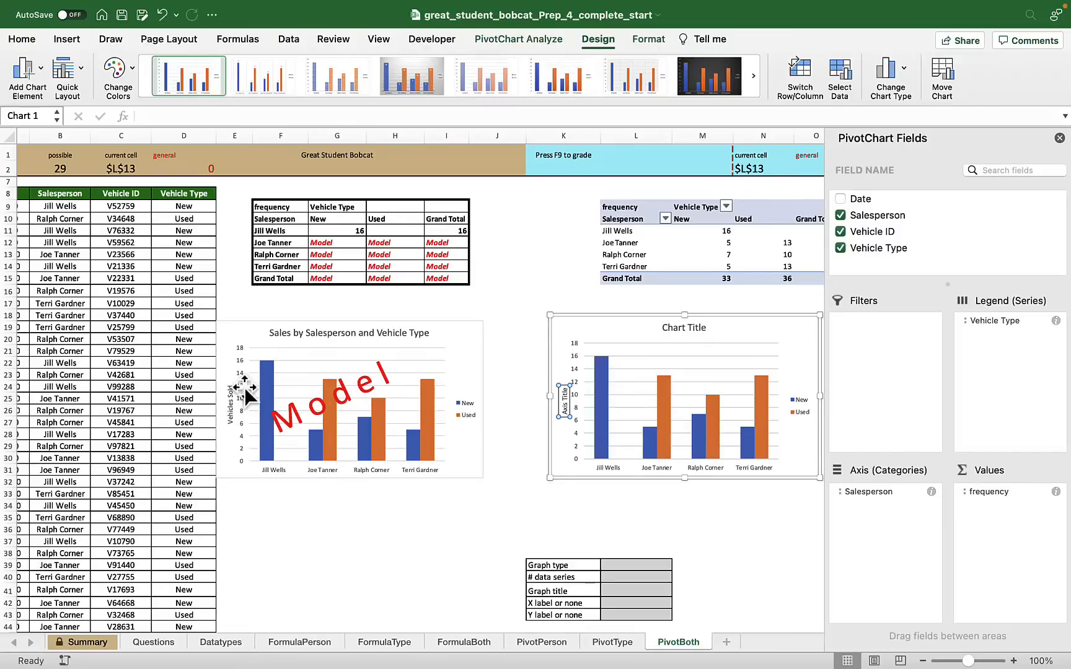
# Step: Change the PivotChart's title to Sales by Salesperson and Vehicle Type
pyautogui.click(667, 329)
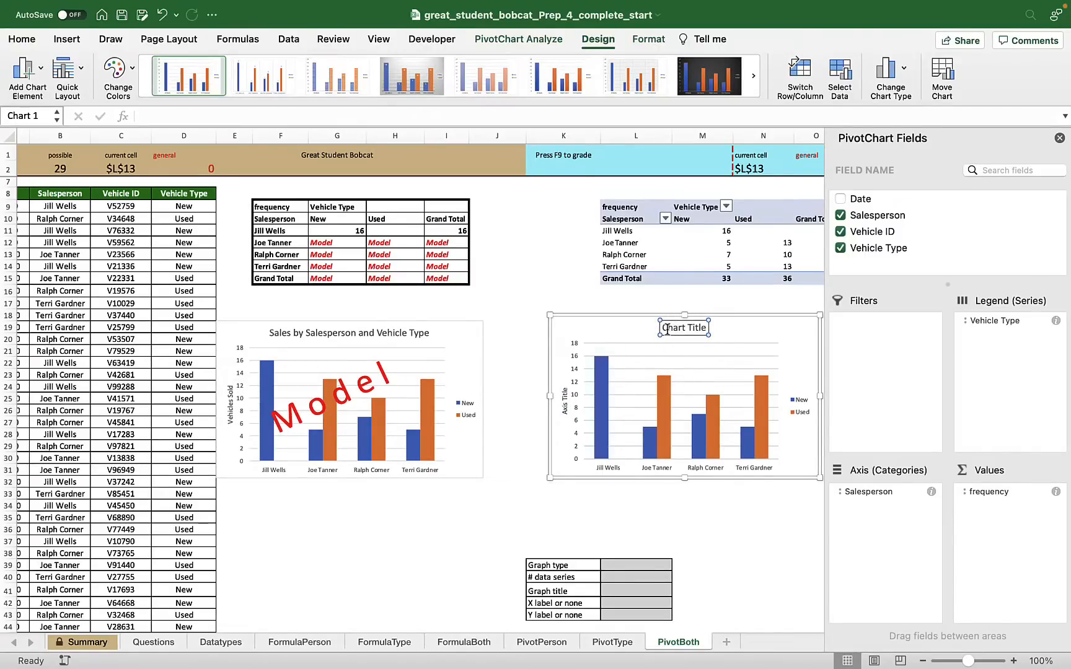
pyautogui.tripleClick(668, 329)
pyautogui.write('S')
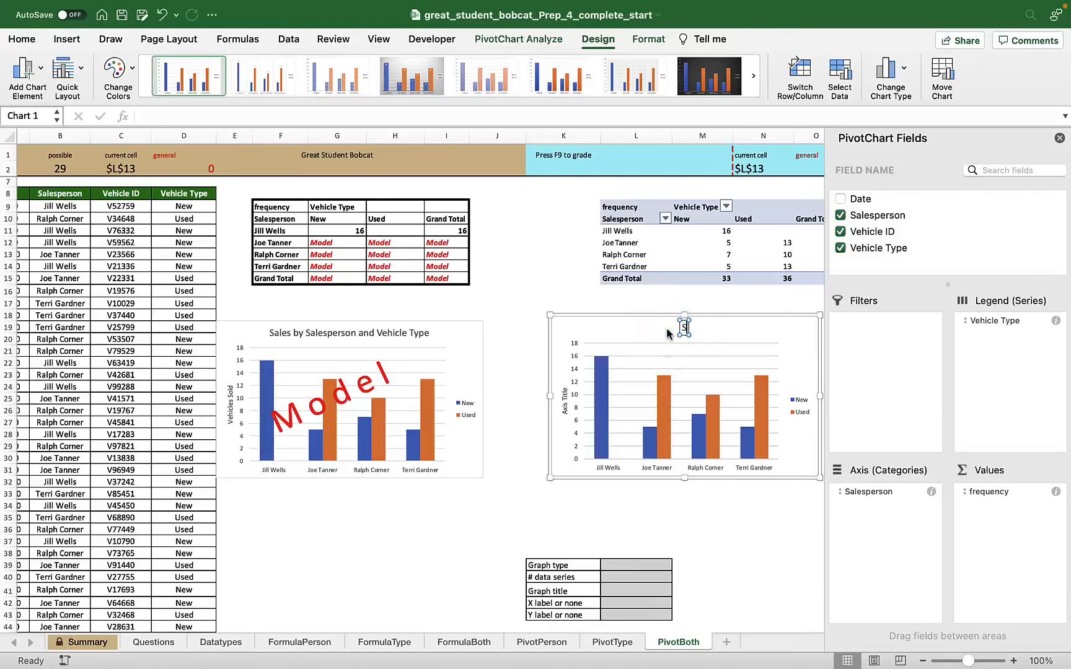
pyautogui.write('ales by S')
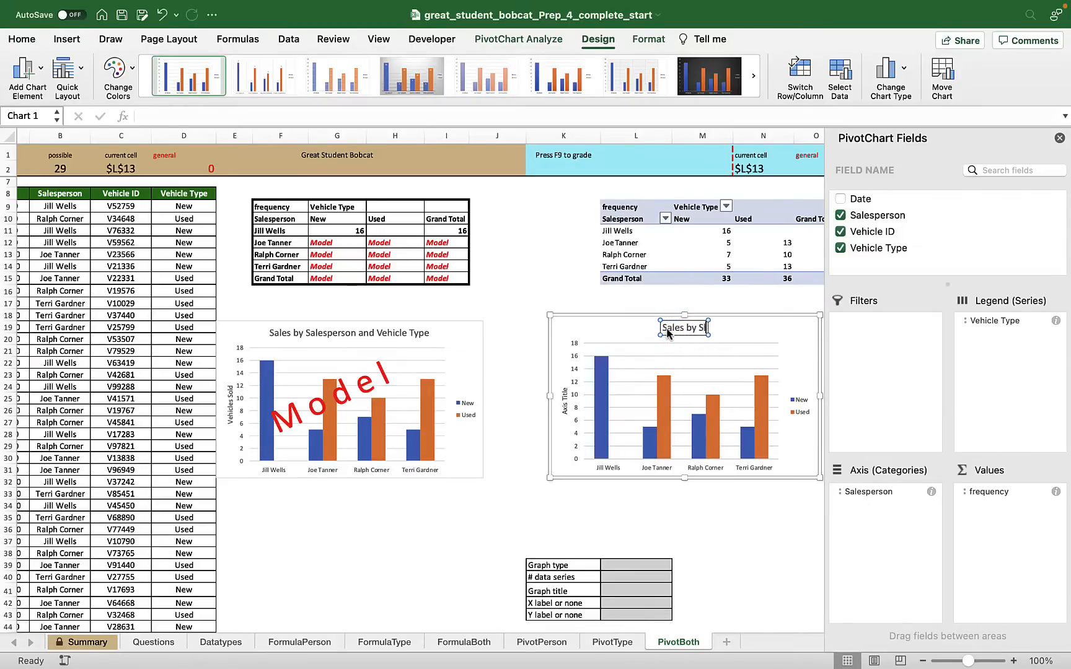
pyautogui.write('alesper')
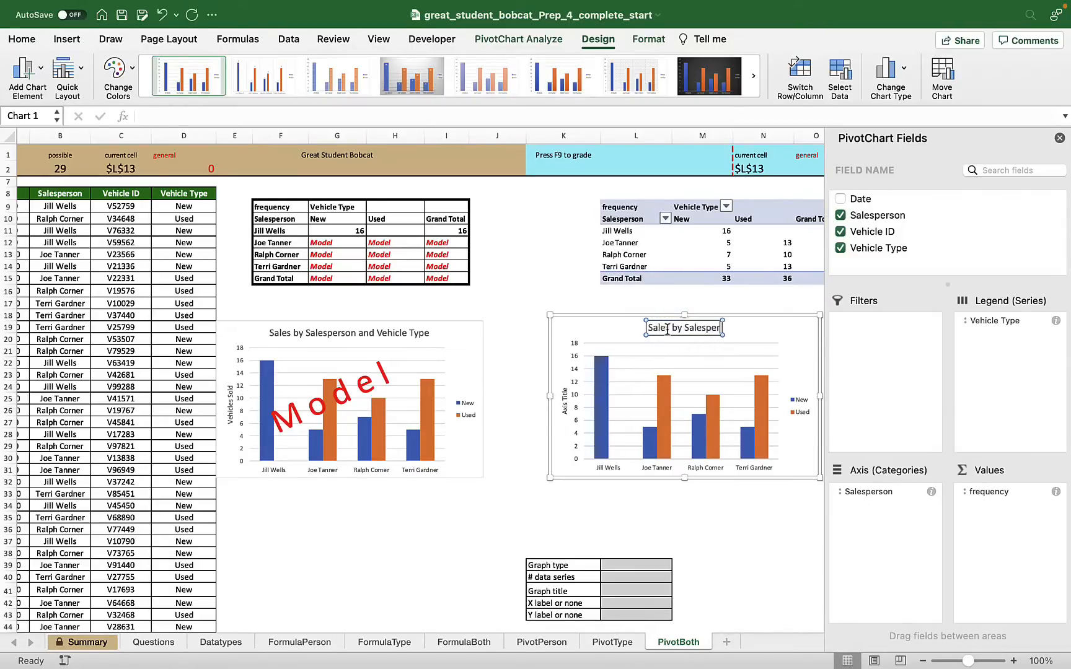
pyautogui.write('son and V')
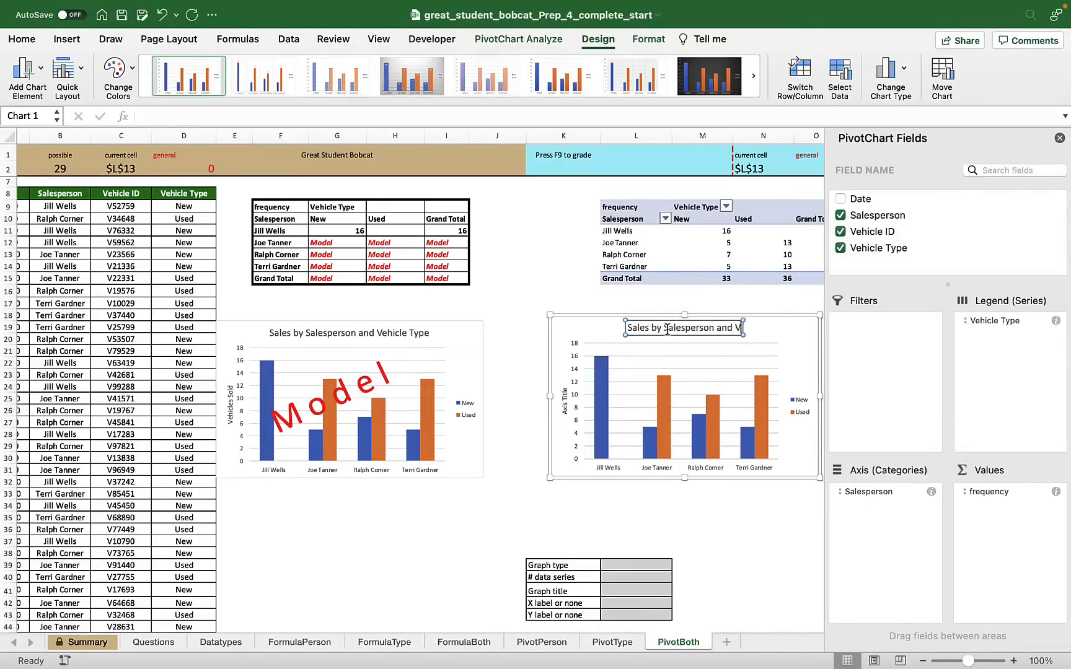
pyautogui.write('ehicle Type')
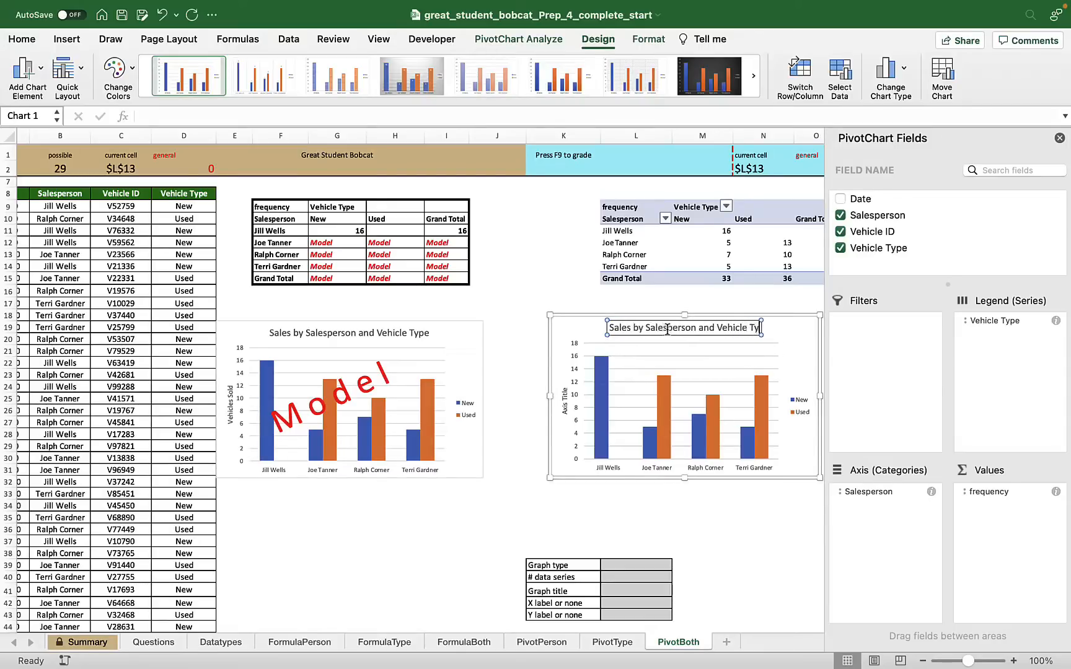
# Step: Set the PivotChart's vertical axis title to Vehicles Sold
pyautogui.doubleClick(564, 403)
pyautogui.tripleClick(563, 404)
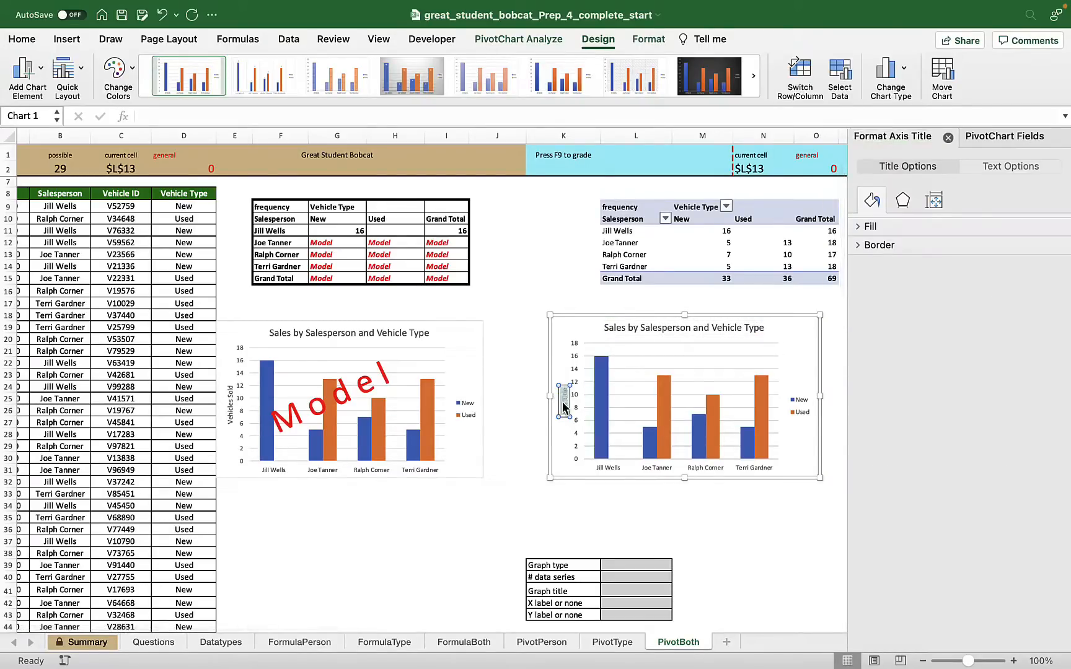
pyautogui.write('Vehicles Sold')
pyautogui.click(624, 507)
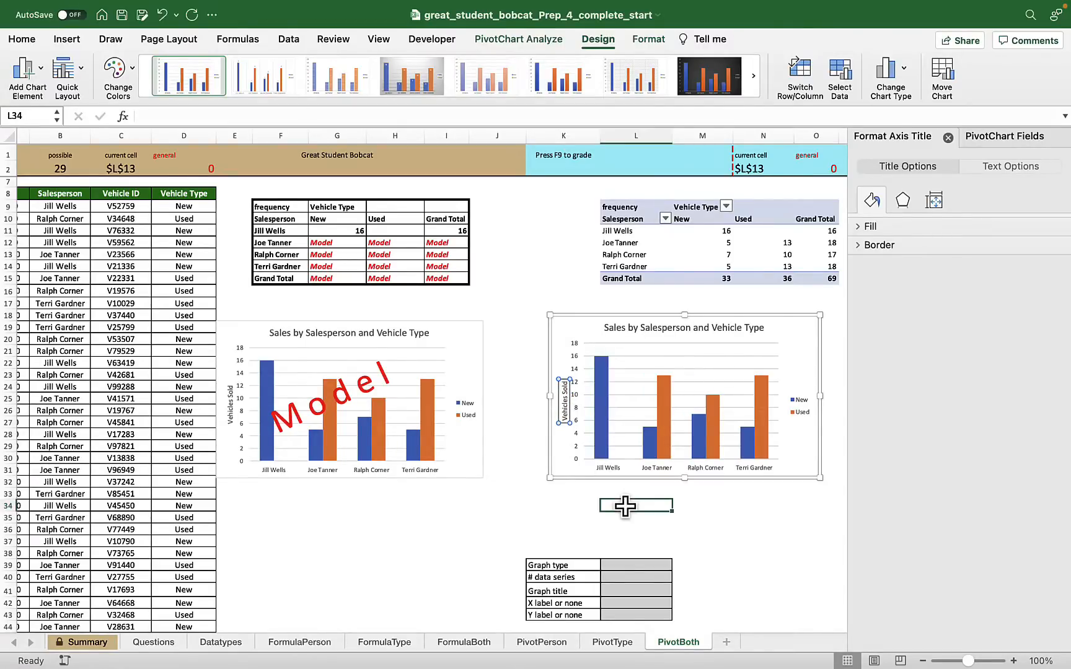
# Step: Answer the graph questions with column as the graph type and 2 as the number of data series
pyautogui.click(627, 564)
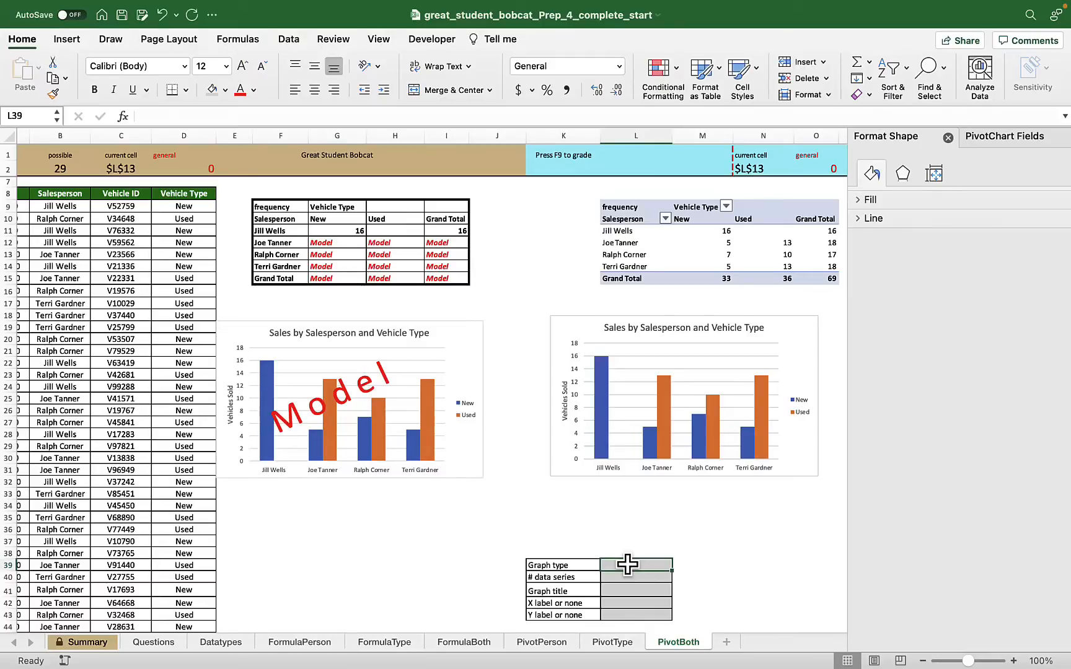
pyautogui.write('column')
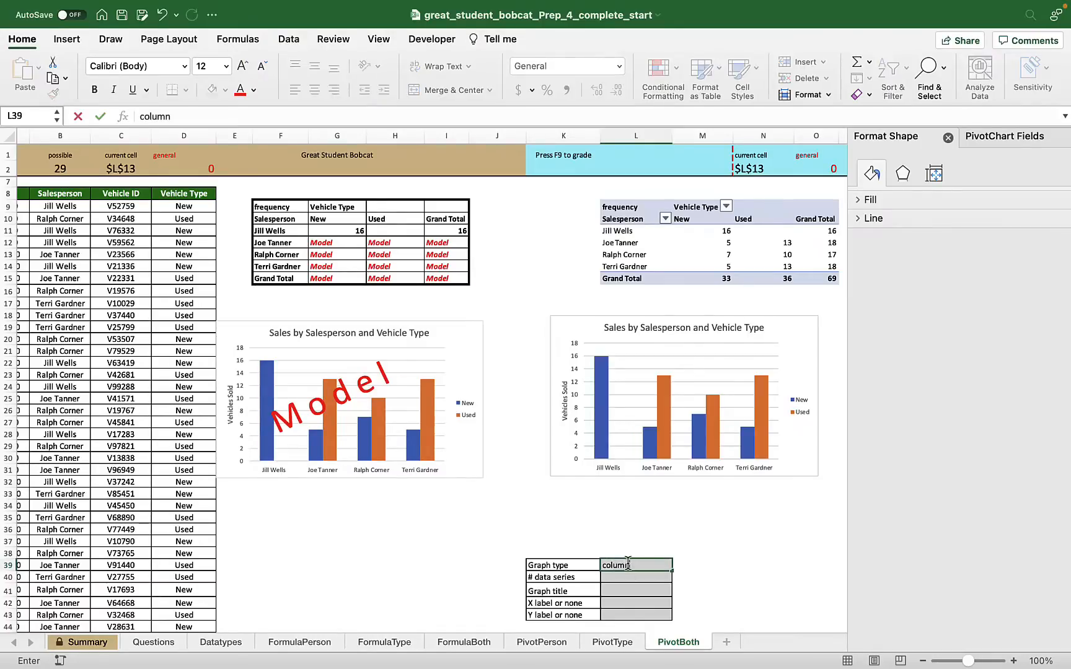
pyautogui.press('Return')
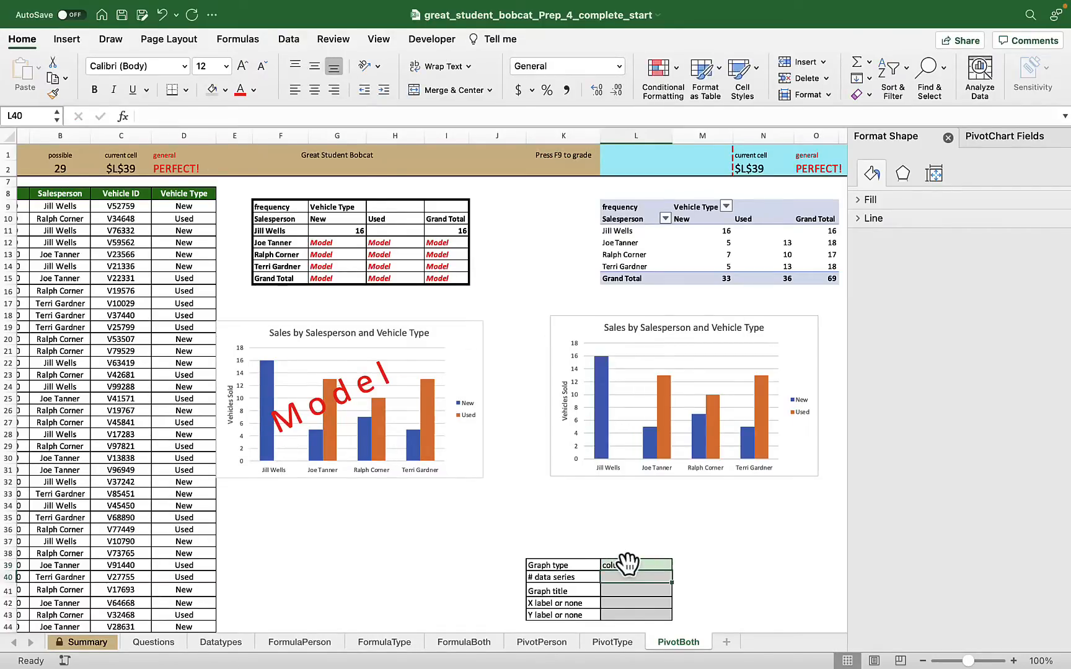
pyautogui.write('2')
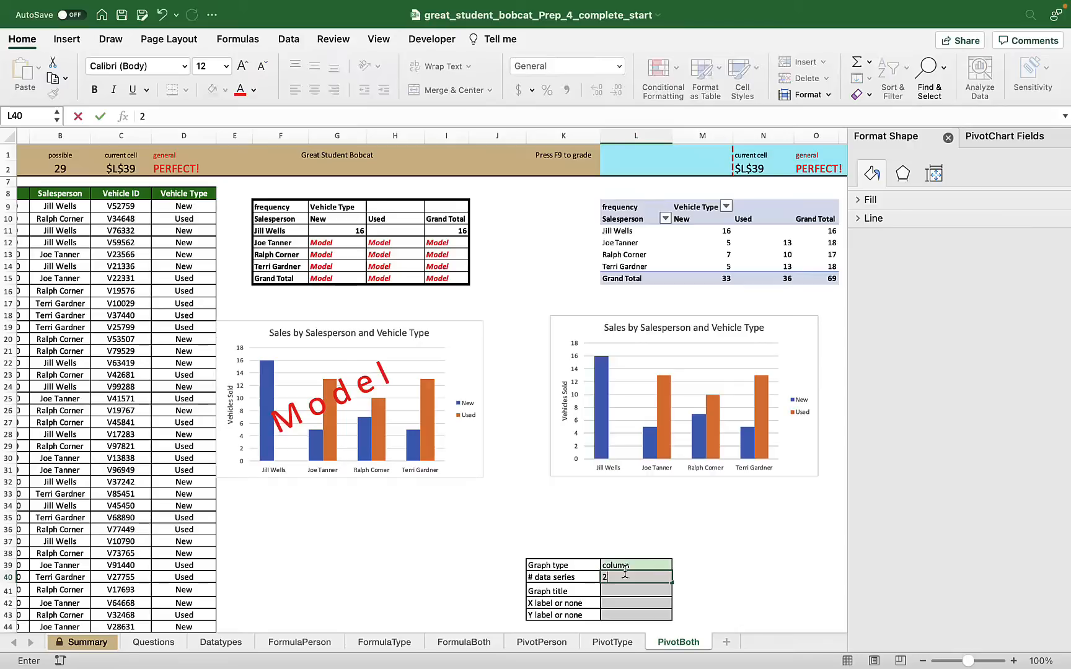
pyautogui.press('Return')
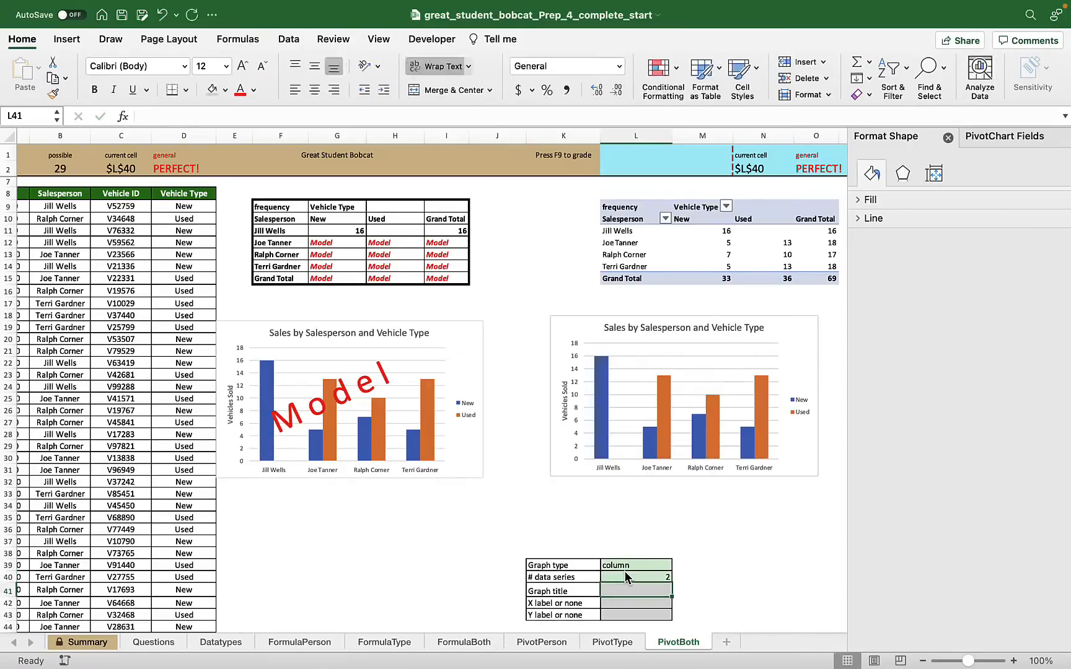
# Step: Enter Sales by Salesperson and Vehicle Type as the graph title answer
pyautogui.write('Sales')
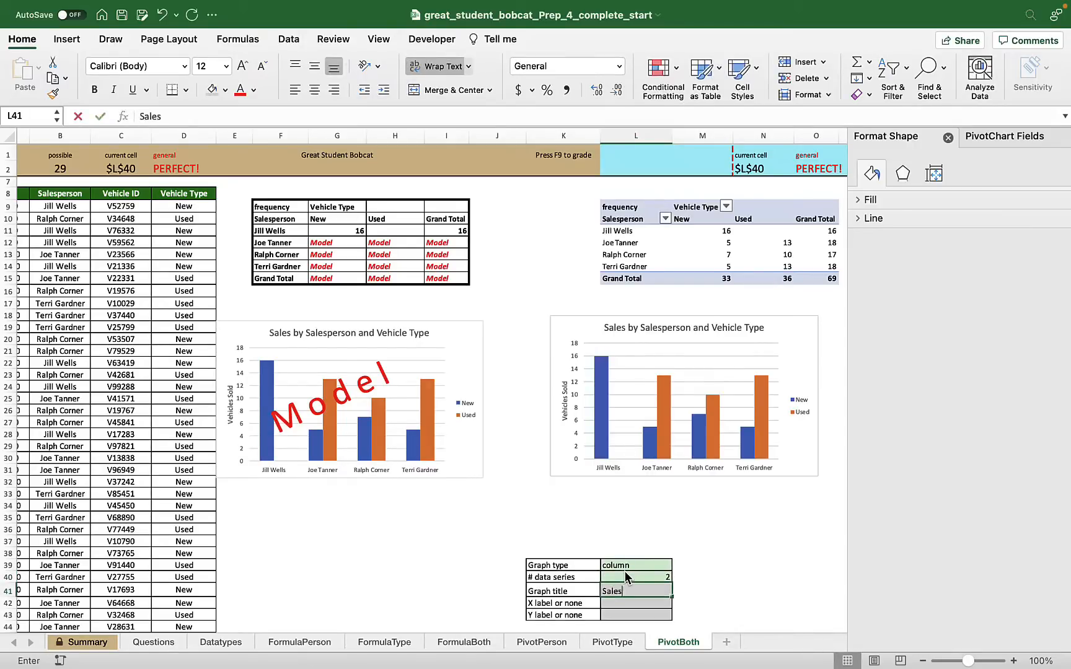
pyautogui.write(' by Sales')
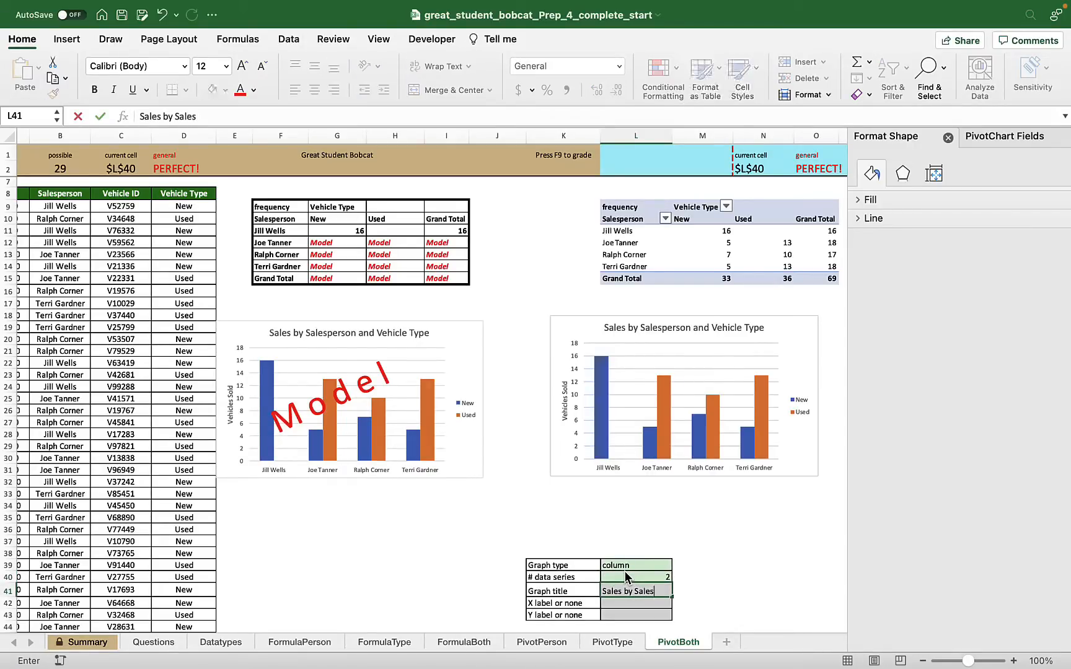
pyautogui.write('person and ')
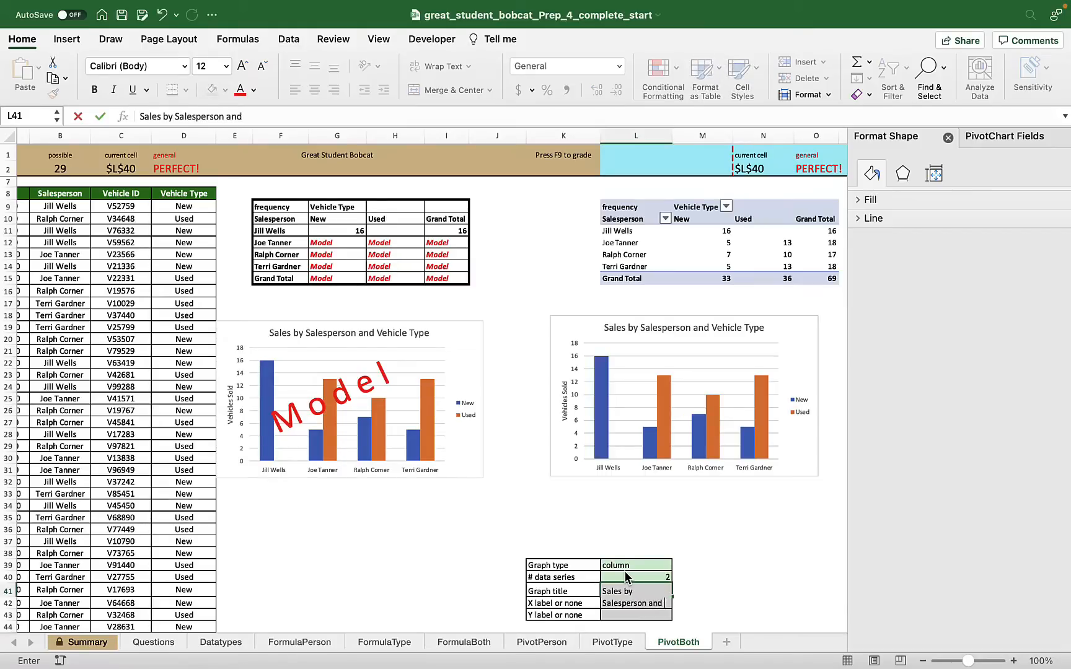
pyautogui.write('Vehicle Type')
pyautogui.press('Return')
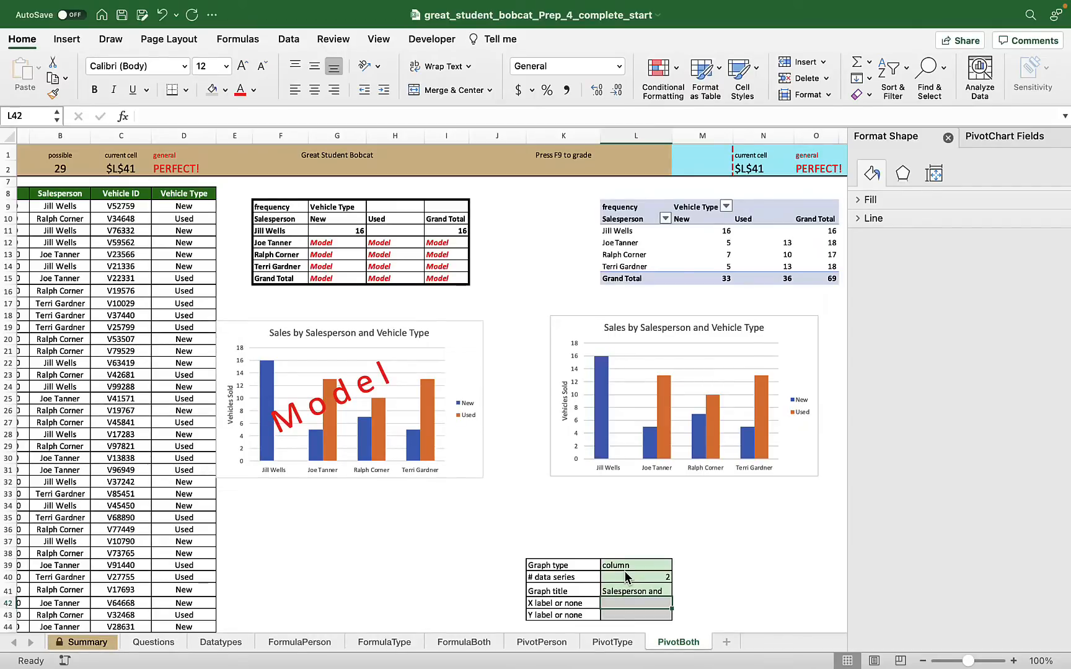
# Step: Enter none as the X label answer and Vehicles Sold as the Y label answer
pyautogui.write('none')
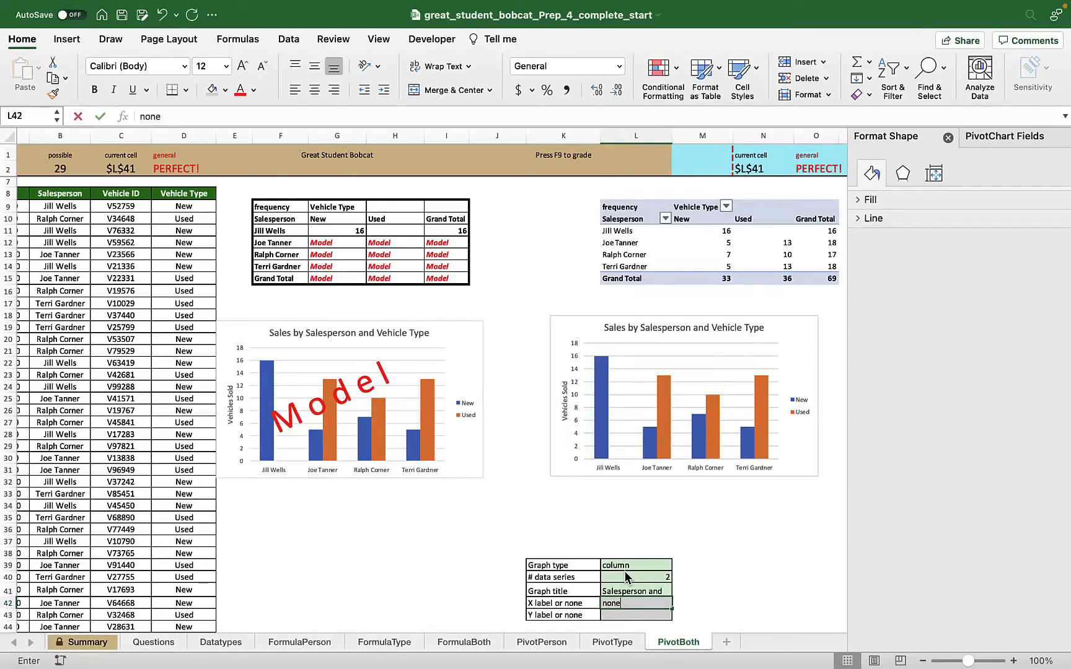
pyautogui.press('Return')
pyautogui.write('Vehicles')
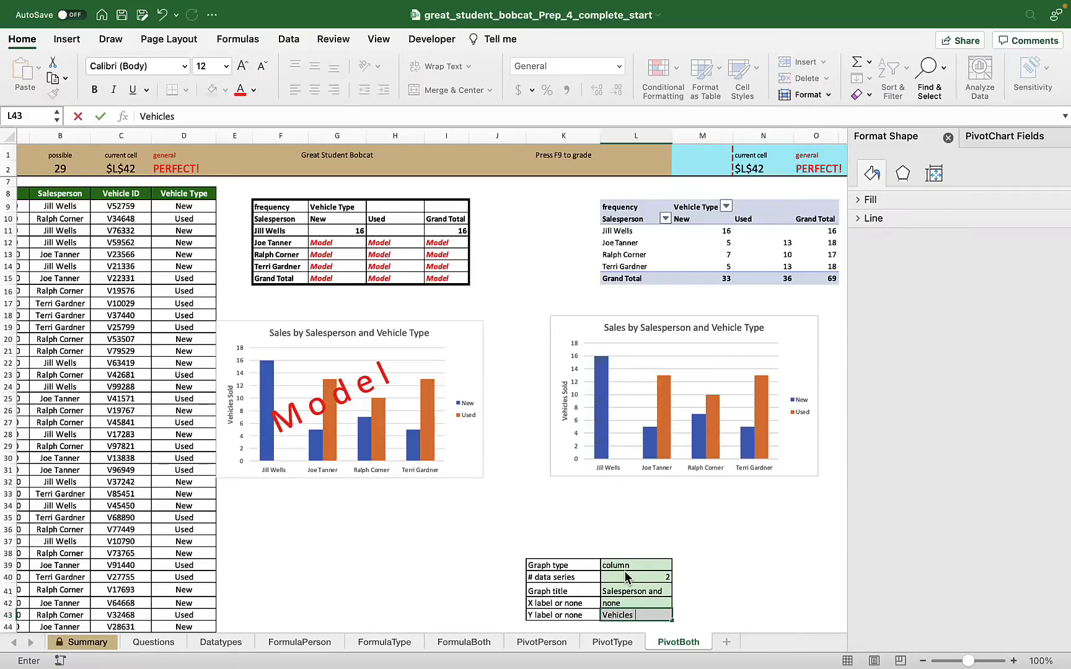
pyautogui.write(' Sold')
pyautogui.press('Return')
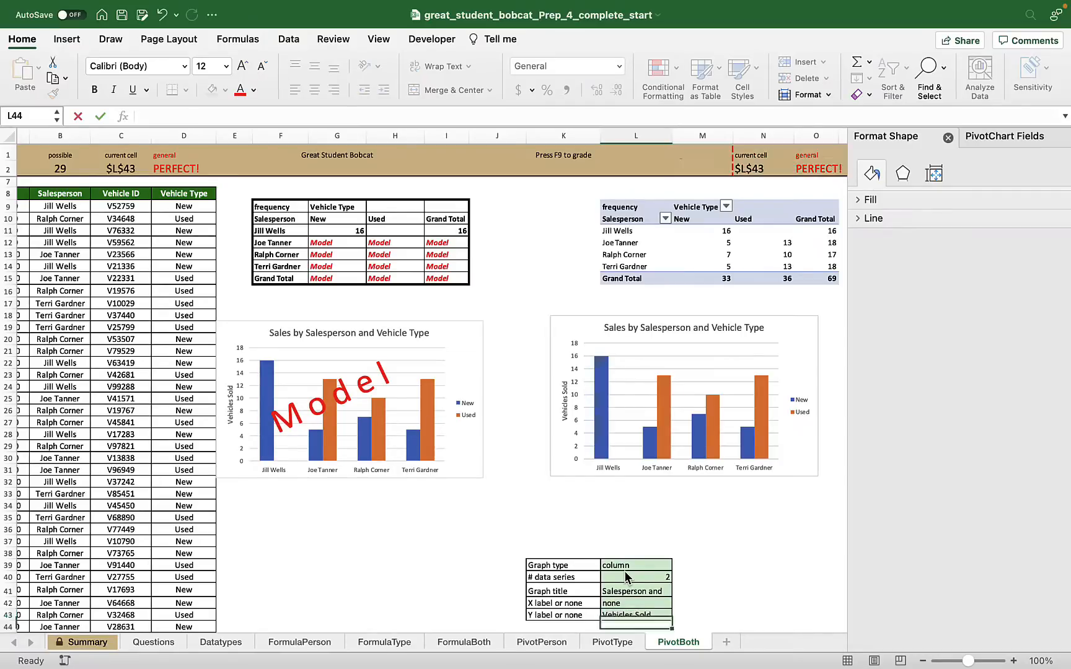
# Step: Make row 41 taller and widen column L so the full graph title answer fits in its cell
pyautogui.click(631, 590)
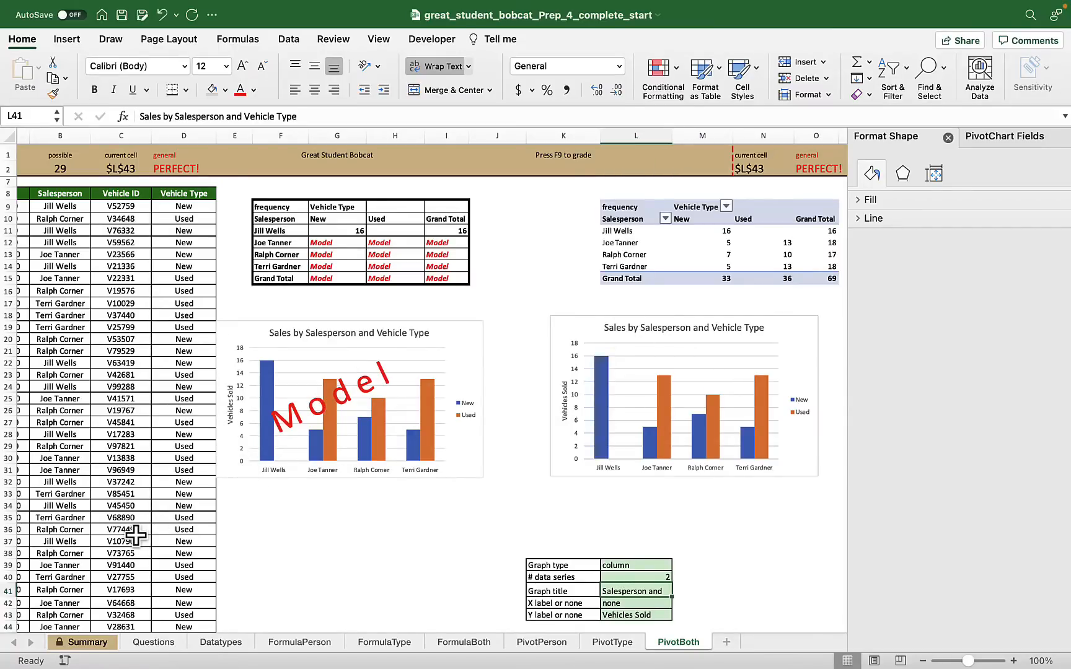
pyautogui.click(10, 592)
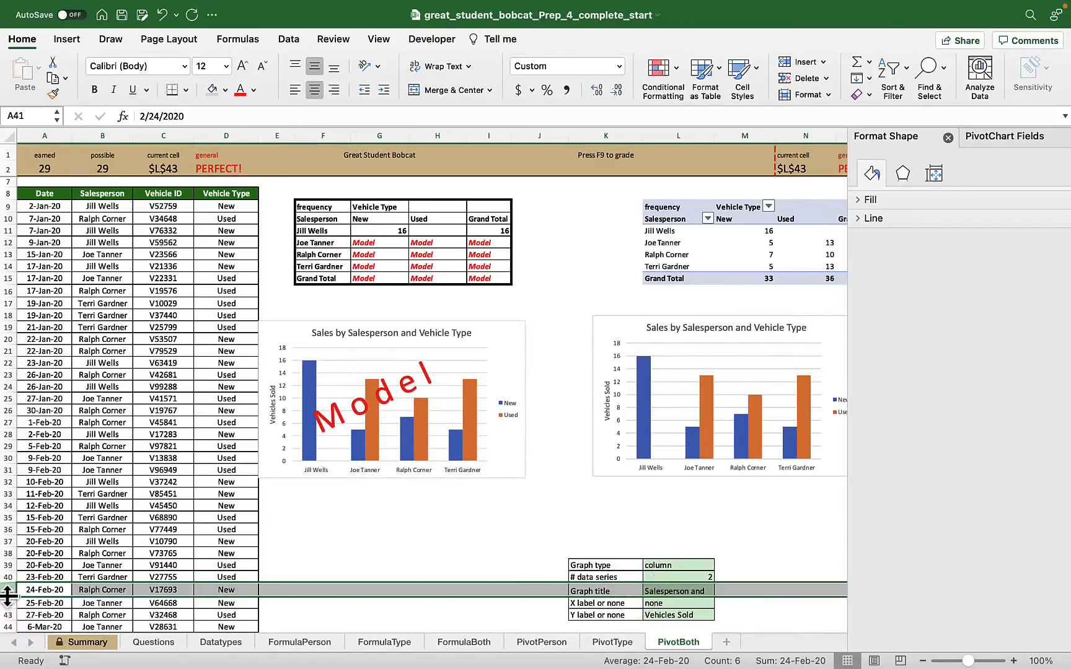
pyautogui.moveTo(8, 597); pyautogui.dragTo(9, 611)
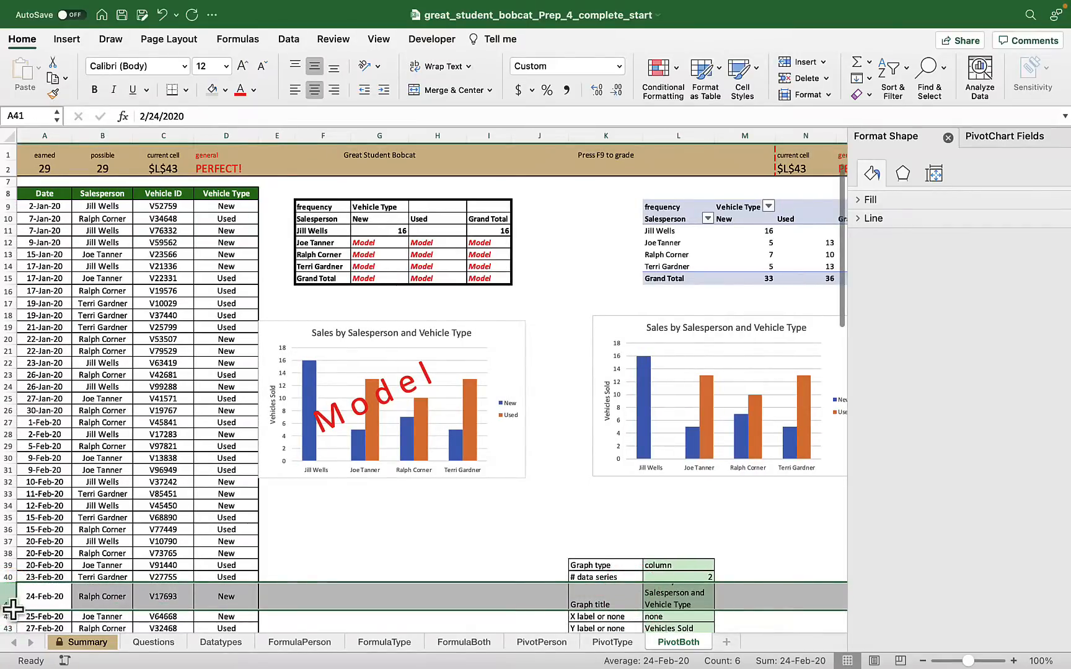
pyautogui.click(790, 555)
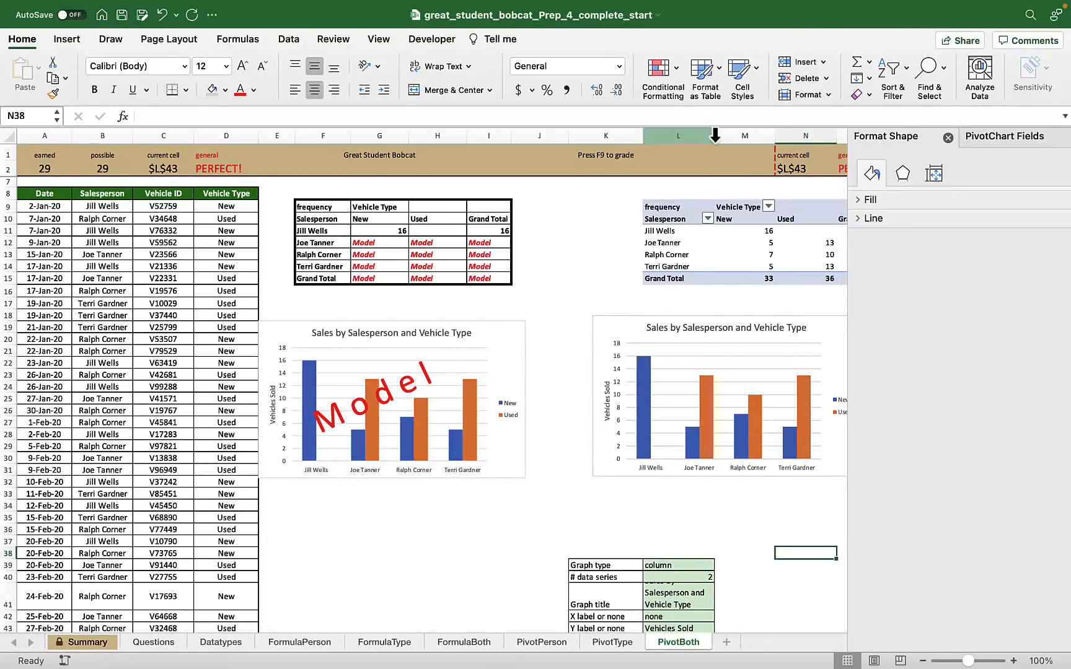
pyautogui.moveTo(714, 135); pyautogui.dragTo(738, 135)
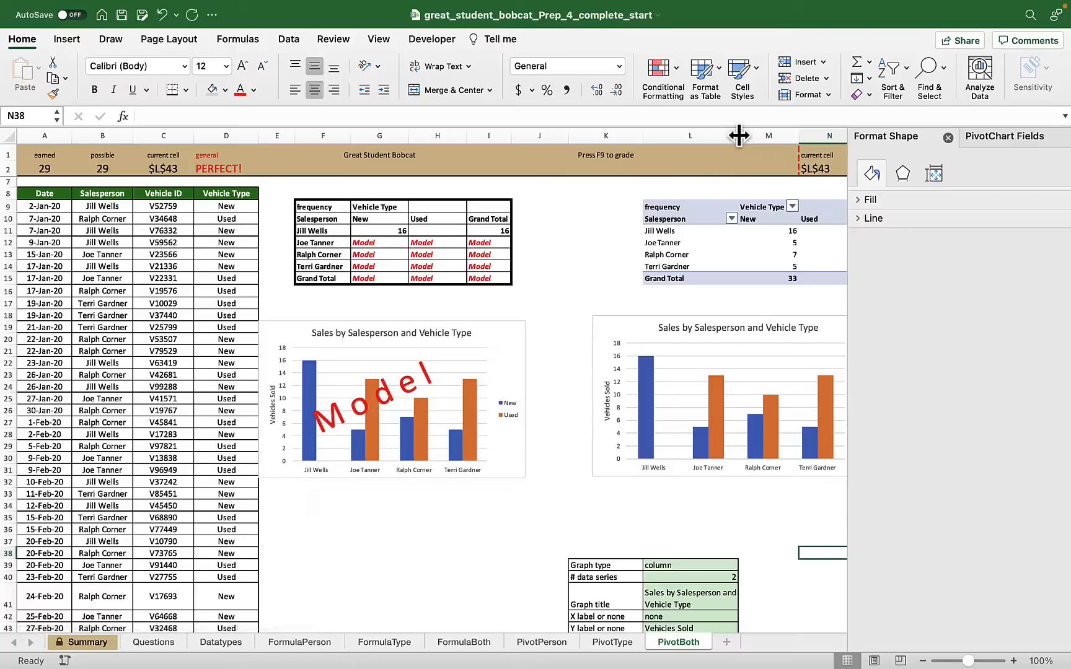